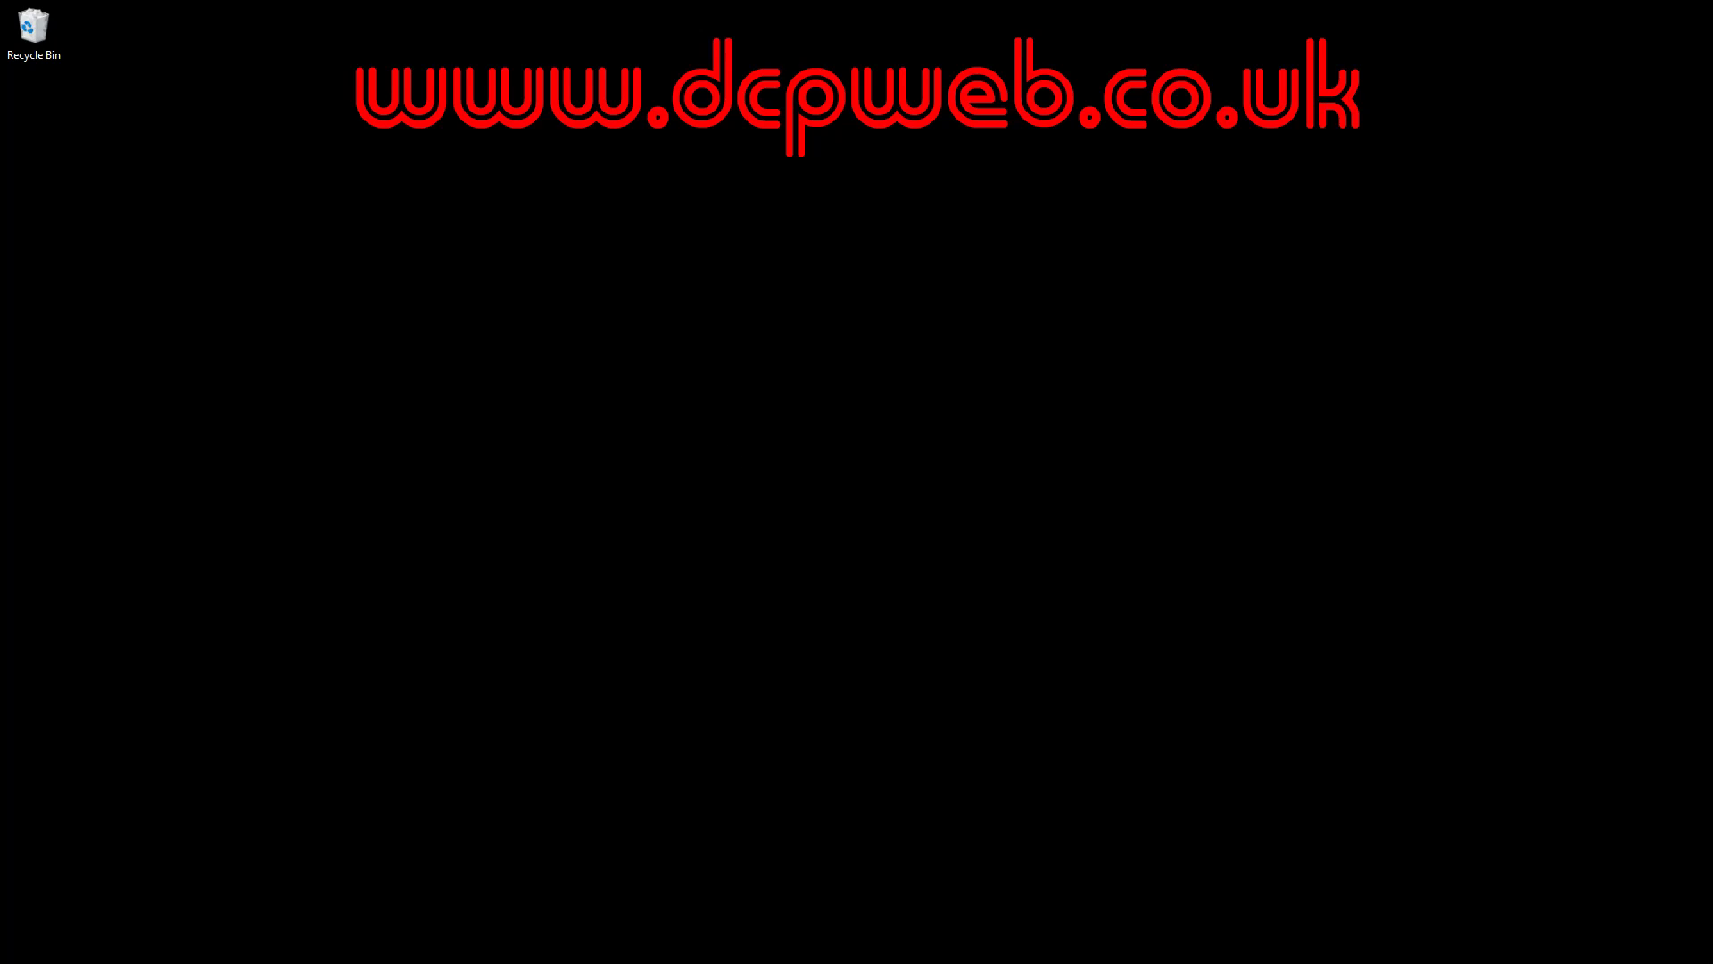
Step: Open Google Chrome and go to the website jedi-robe.com
mouse_move(688, 941)
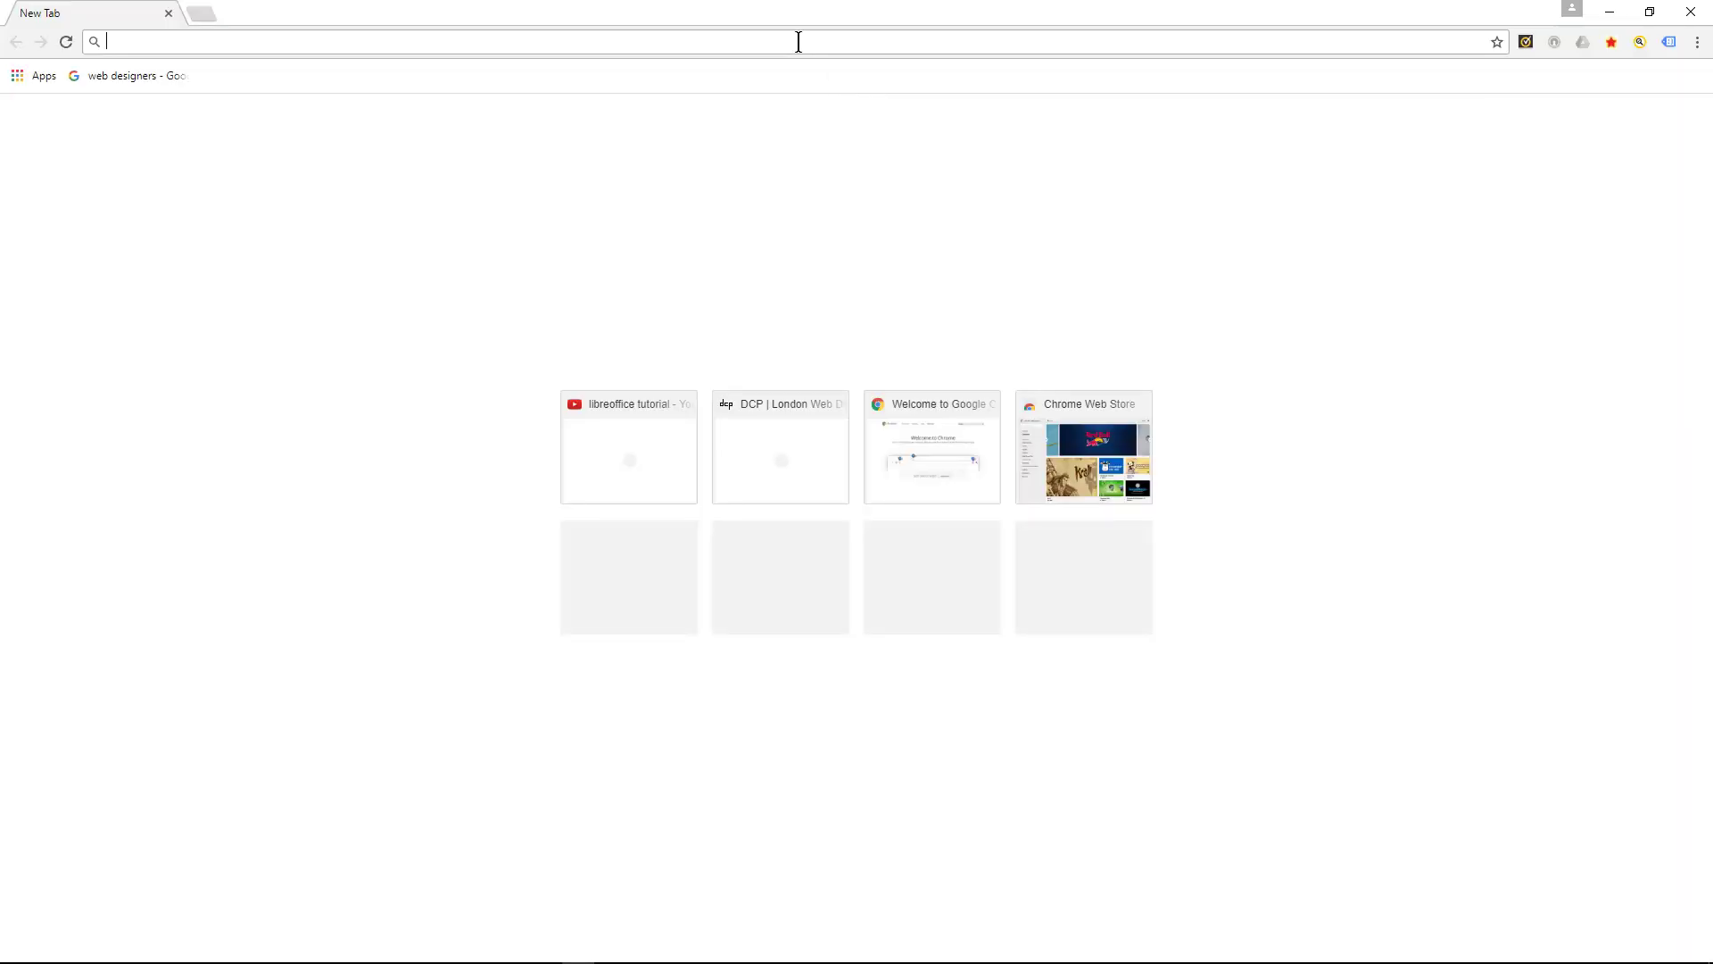
text(jedi-robe)
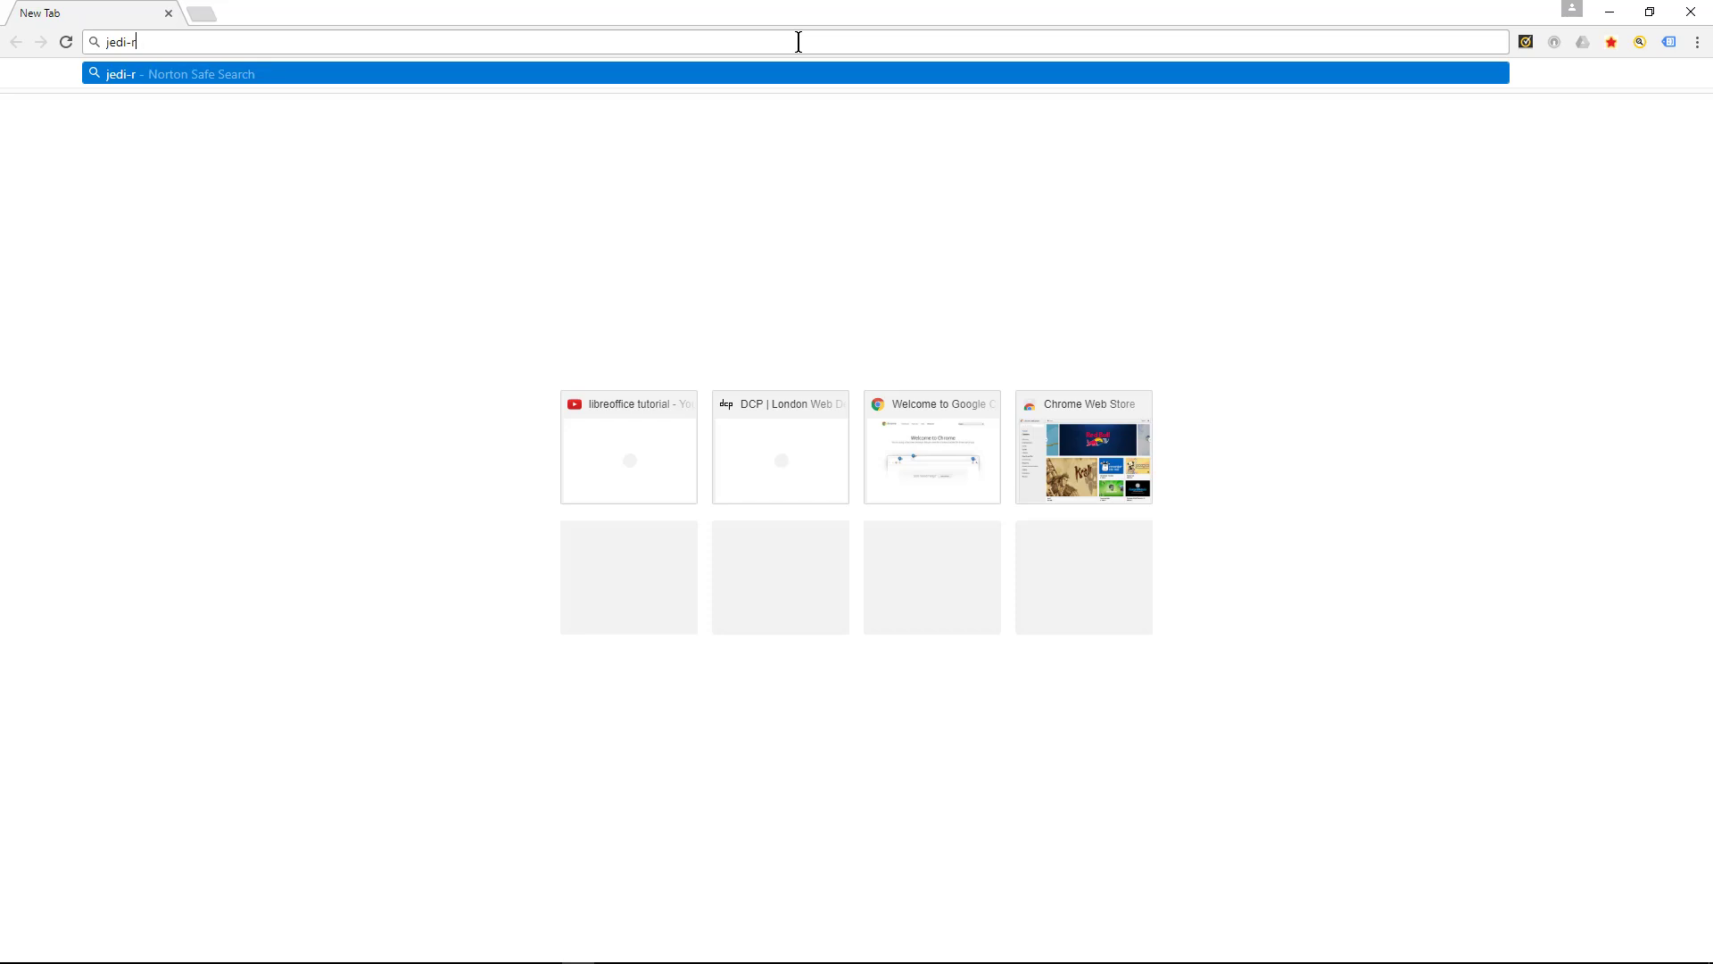
text(.com)
key(Return)
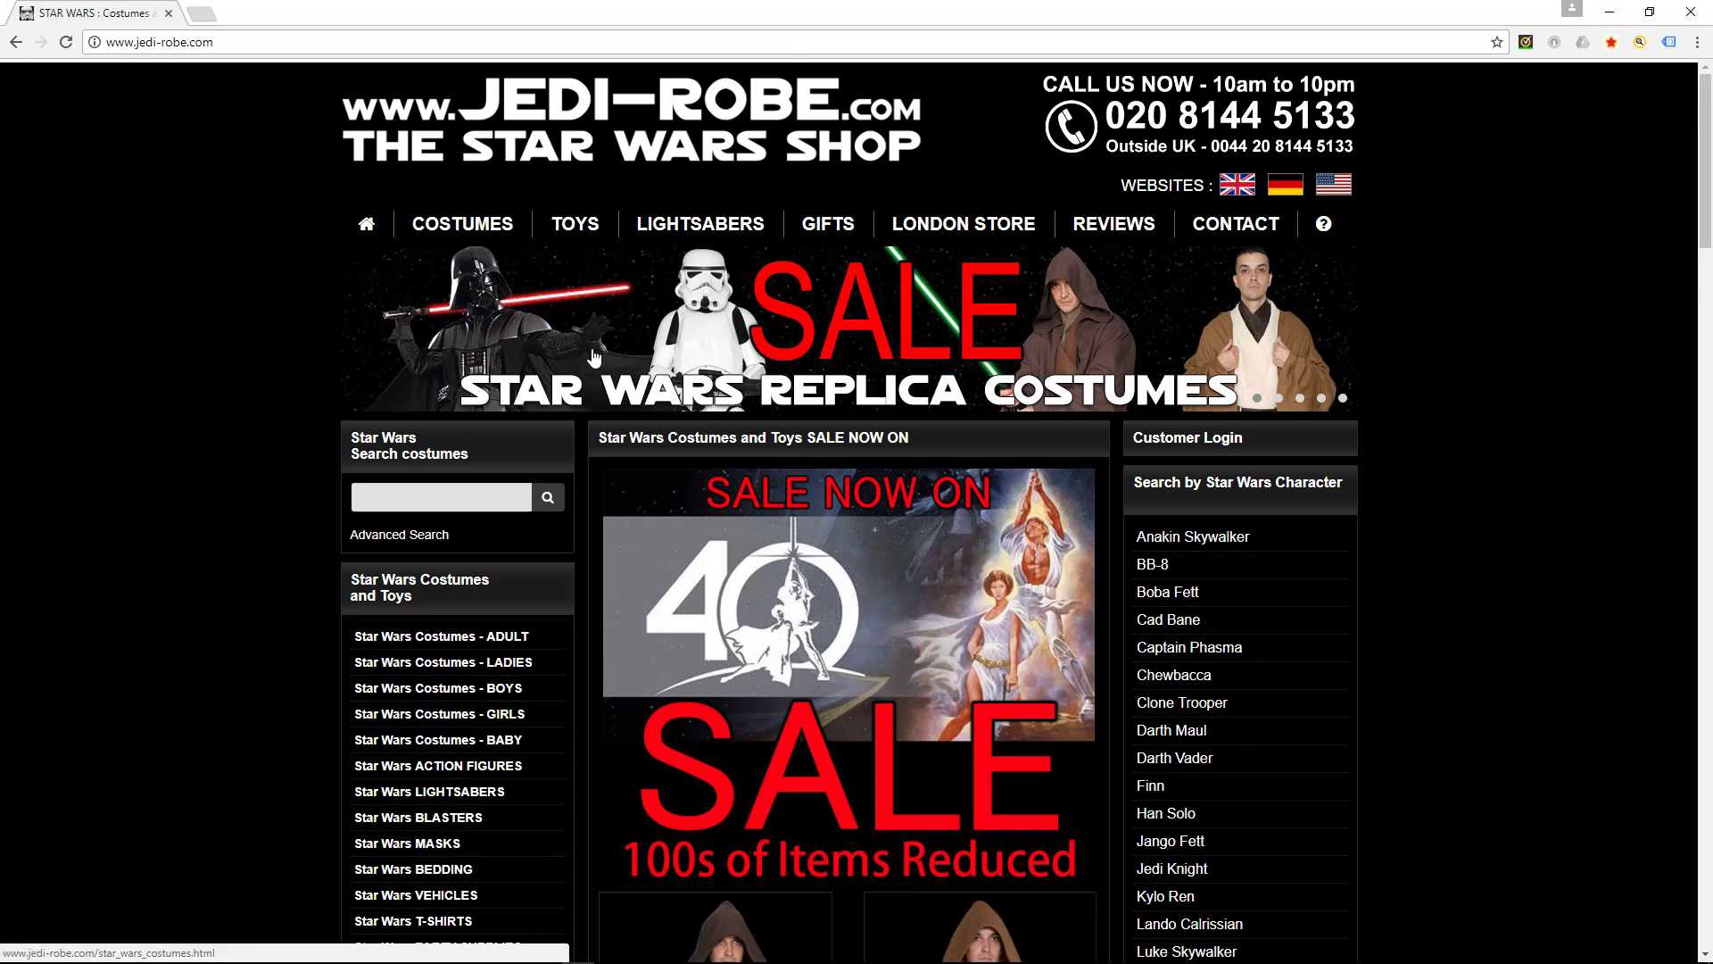
Step: Look through the shop's costume categories, viewing the Star Wars Costumes - LADIES and ADULT pages
scroll(487, 464, down, 5)
scroll(480, 451, up, 1)
click(437, 298)
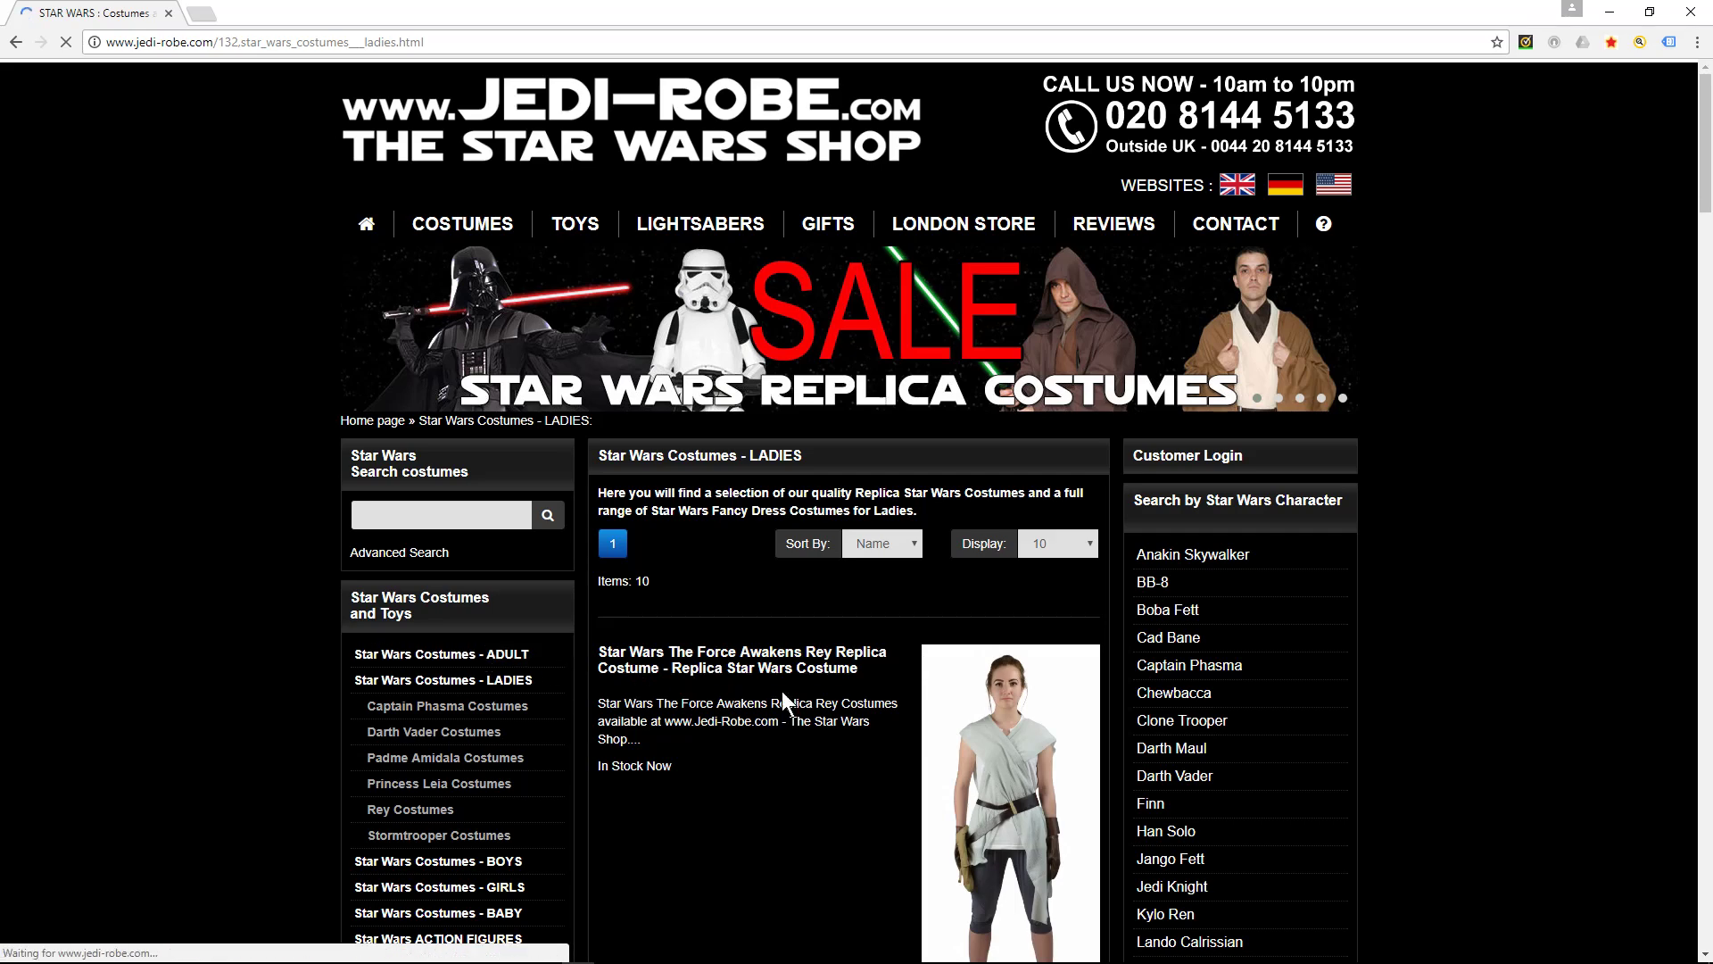
key(alt+Left)
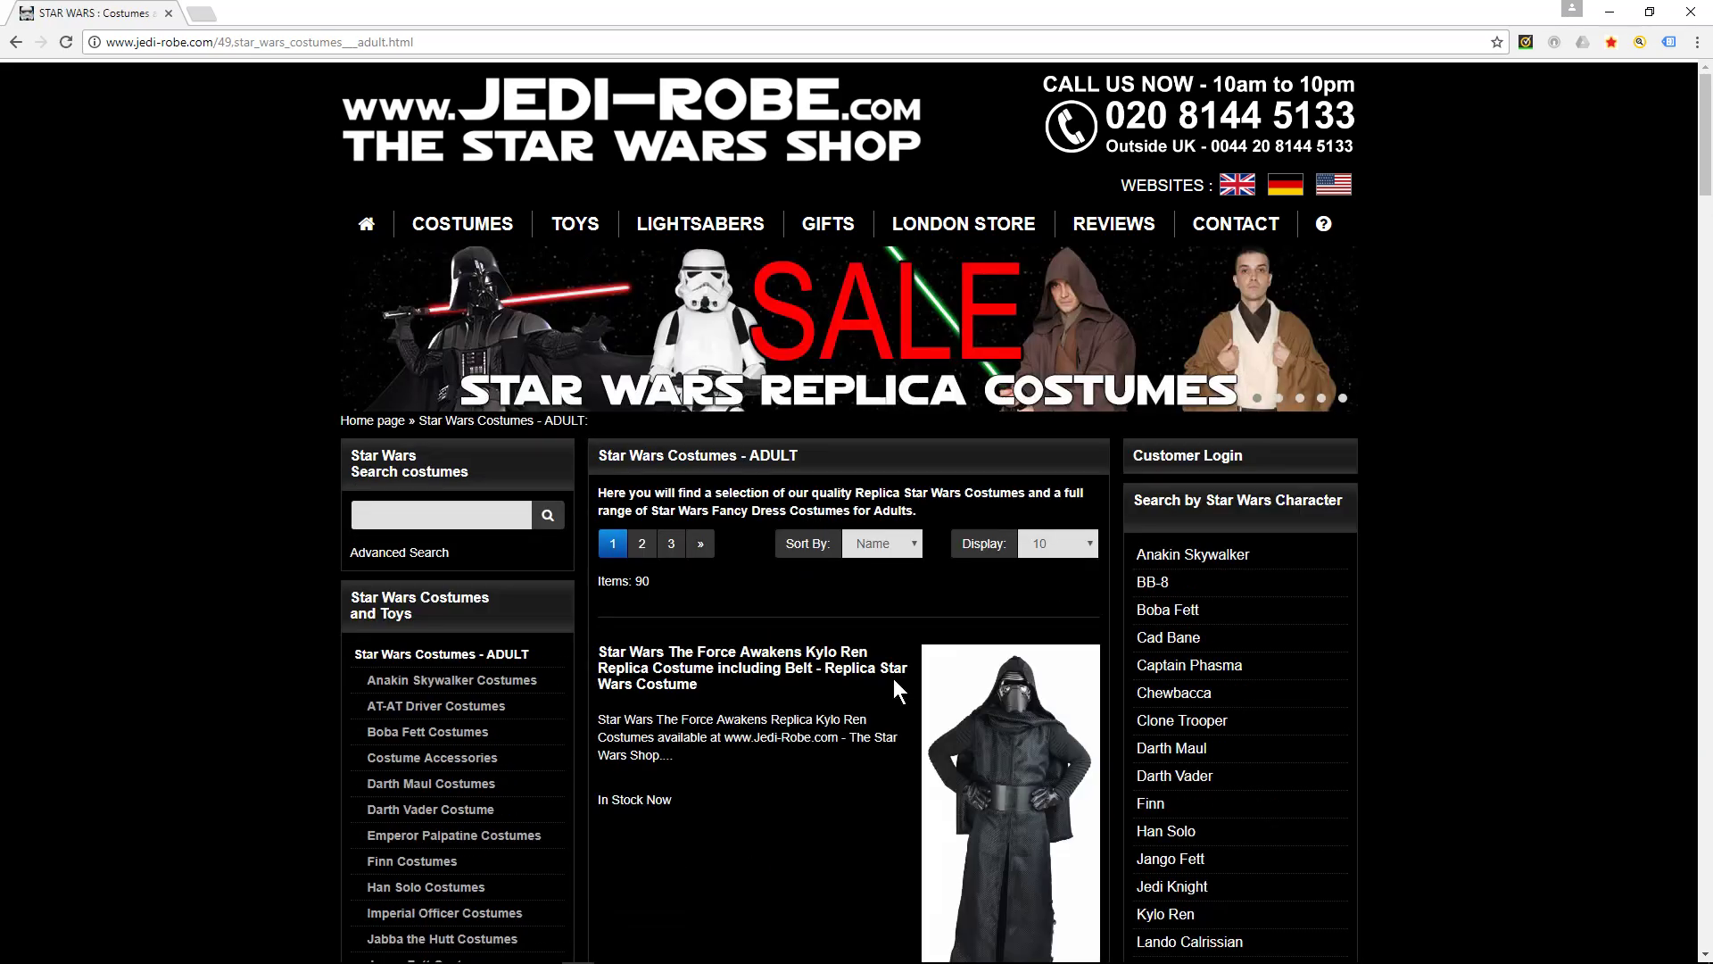
Step: Examine the adult costumes listing, its subcategories and the products it offers
scroll(892, 679, down, 5)
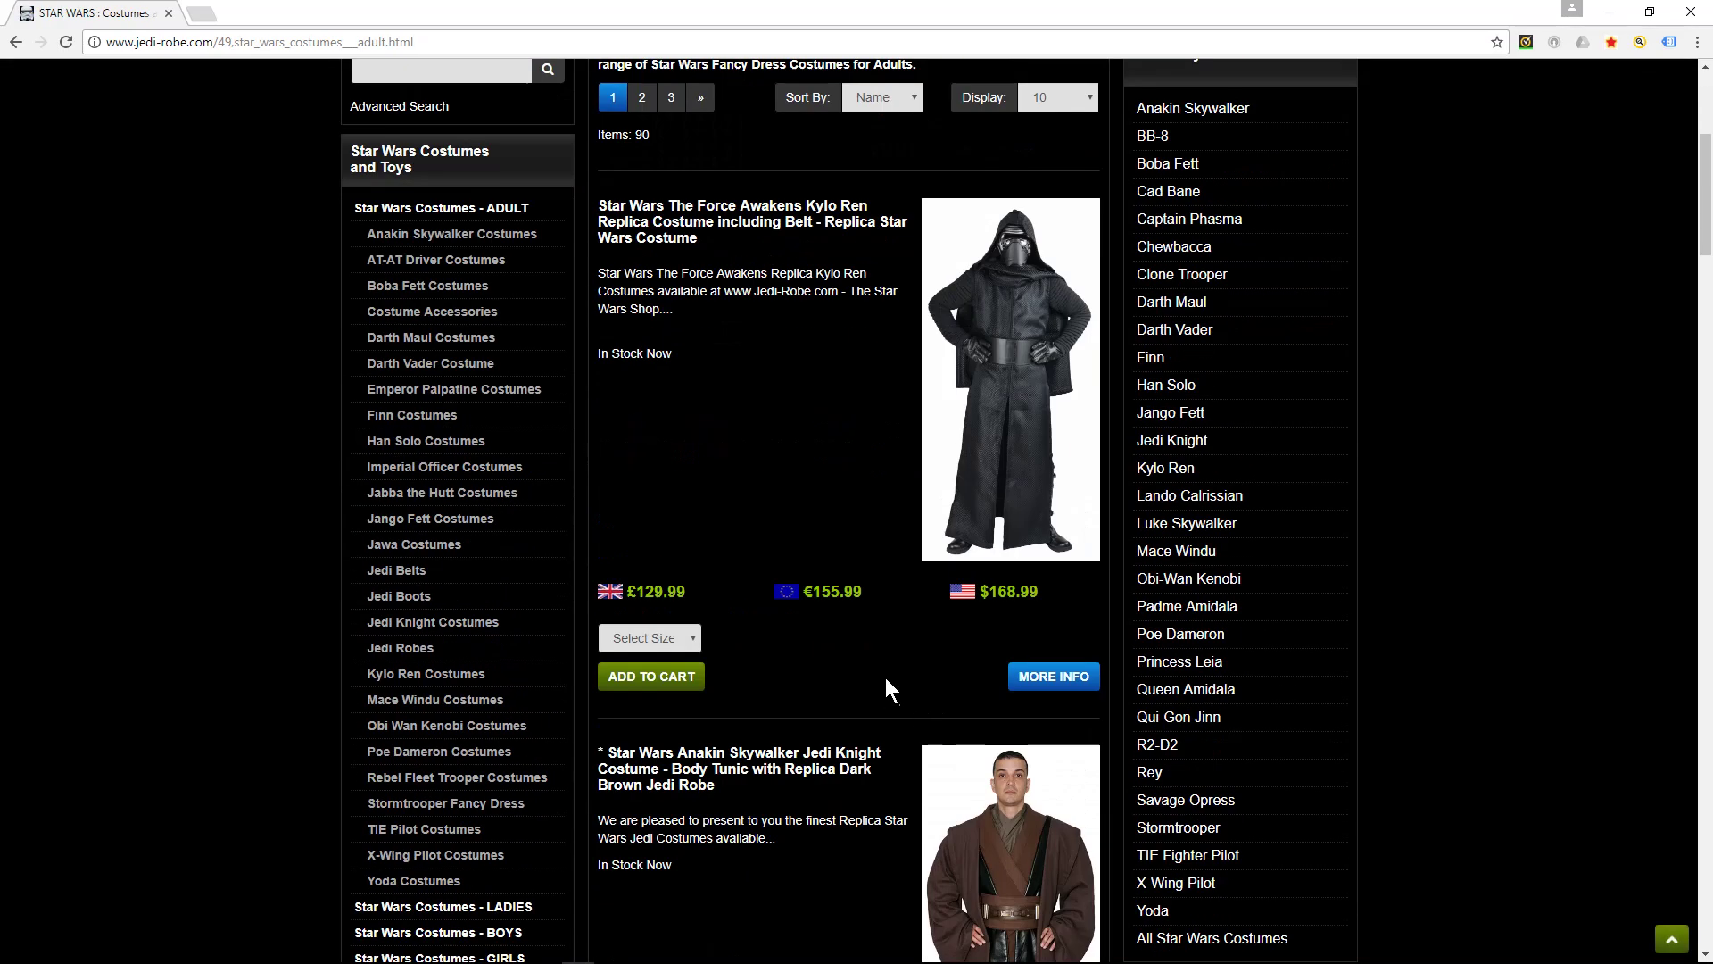
scroll(855, 667, down, 3)
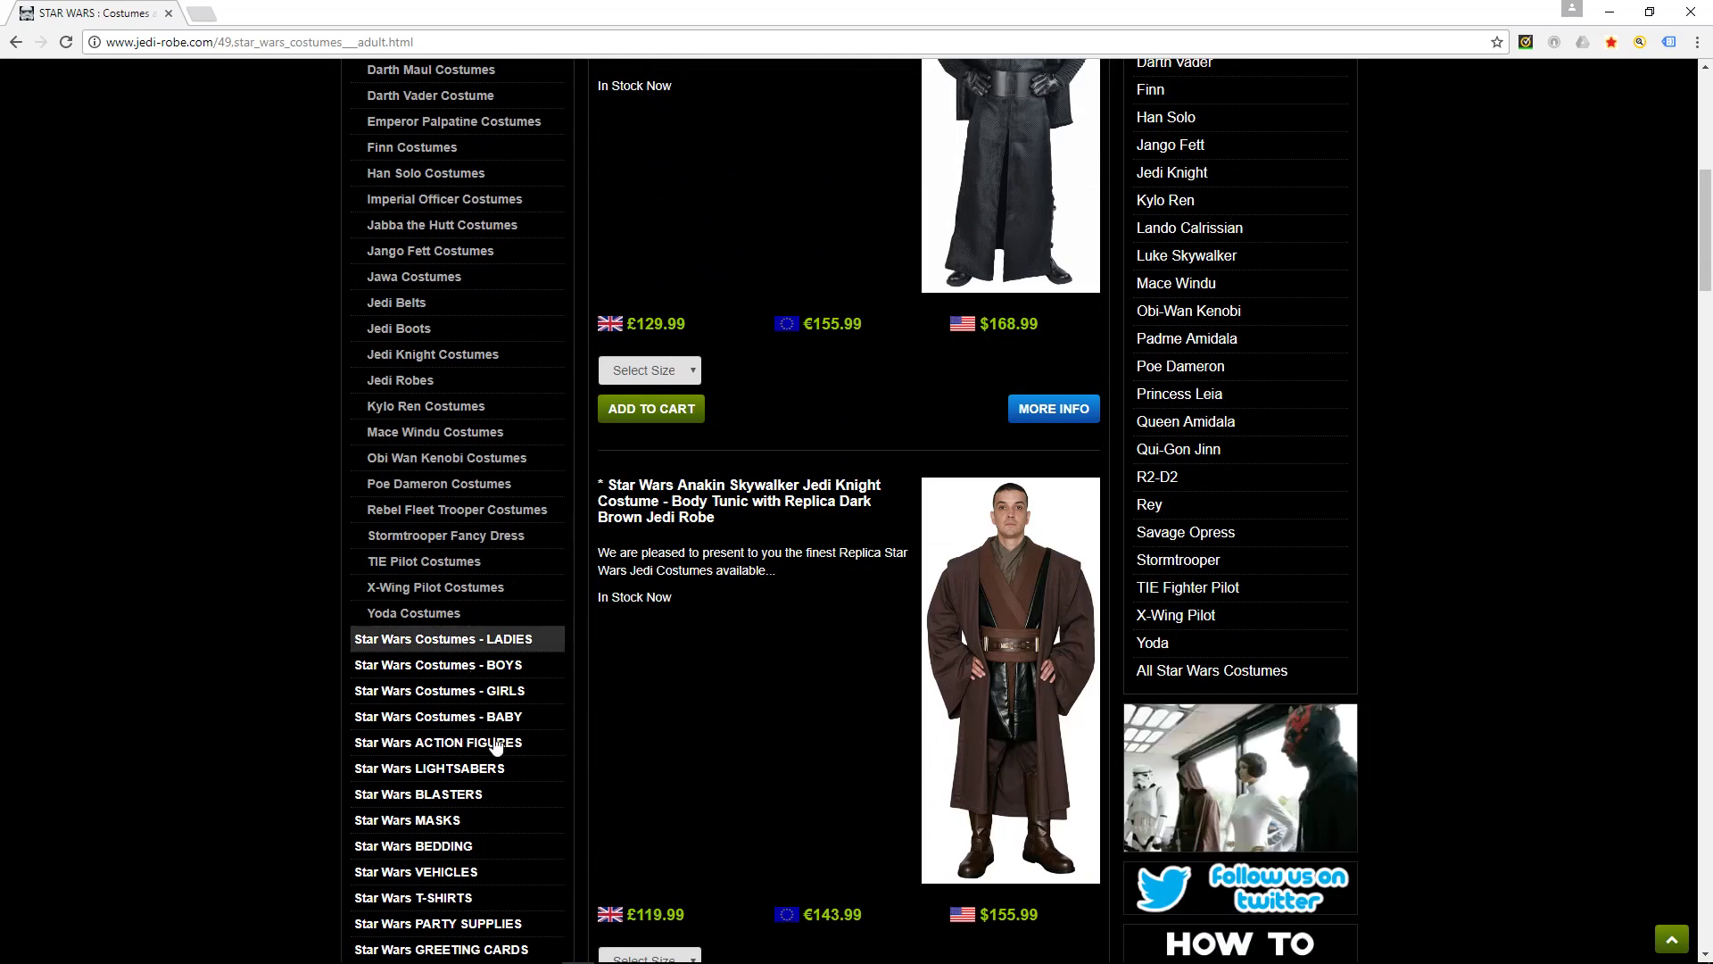
scroll(770, 432, up, 8)
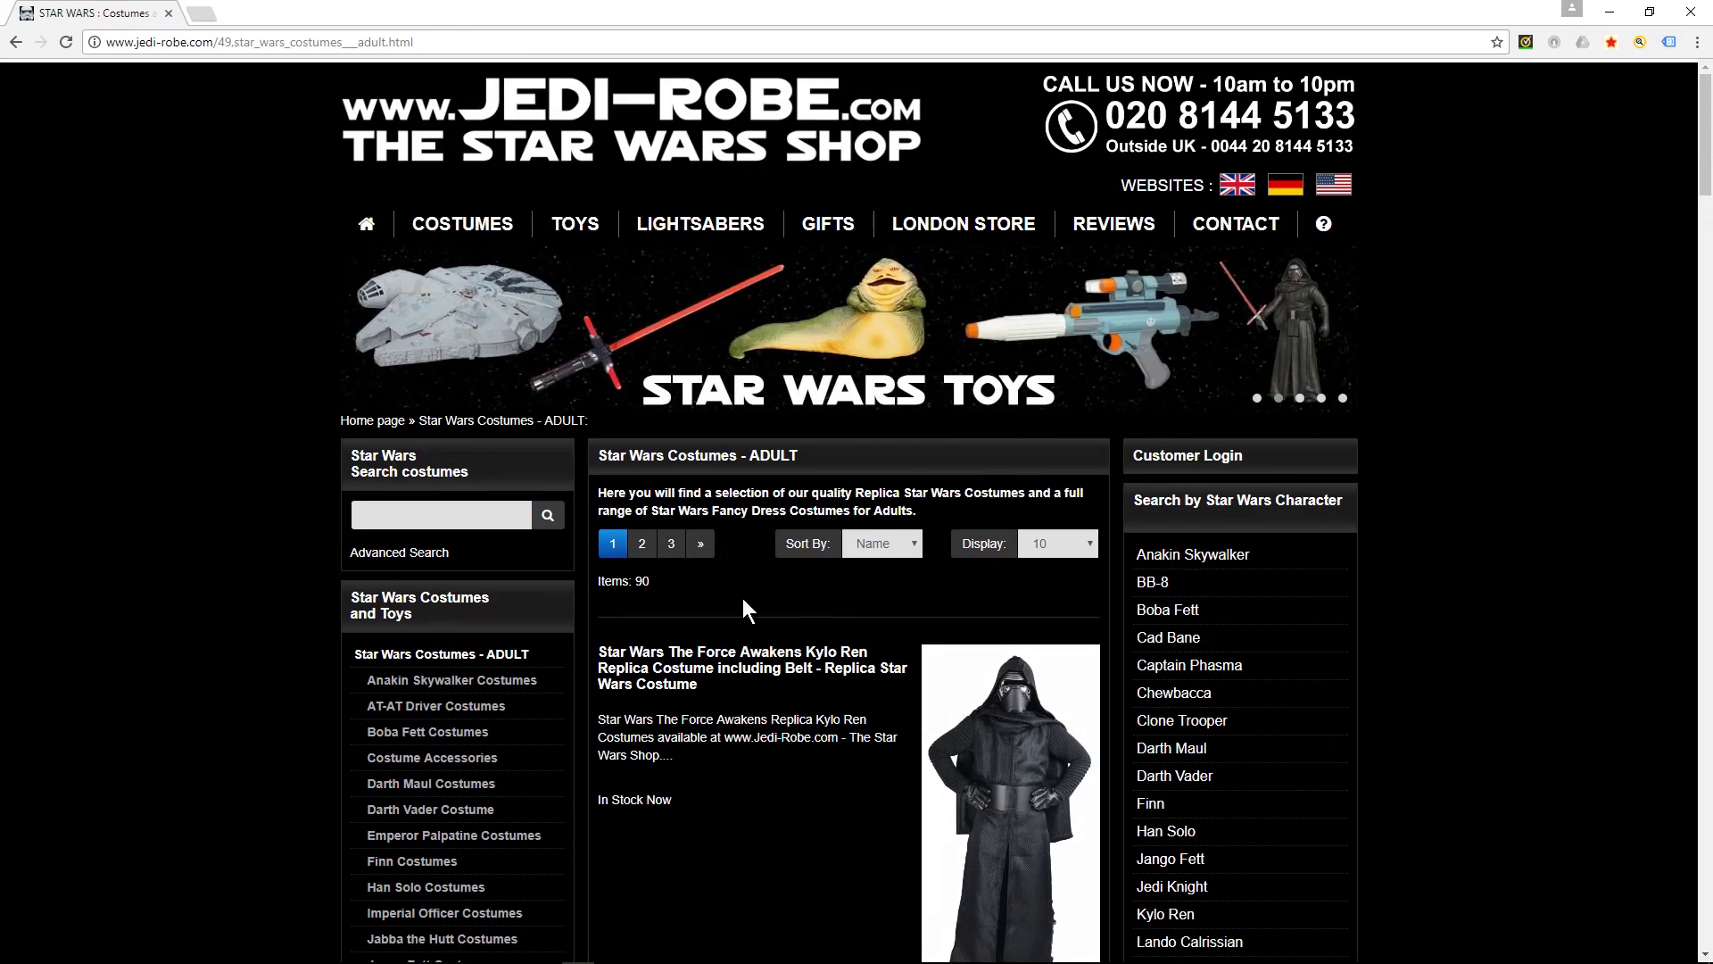
scroll(759, 656, down, 1)
scroll(758, 650, down, 2)
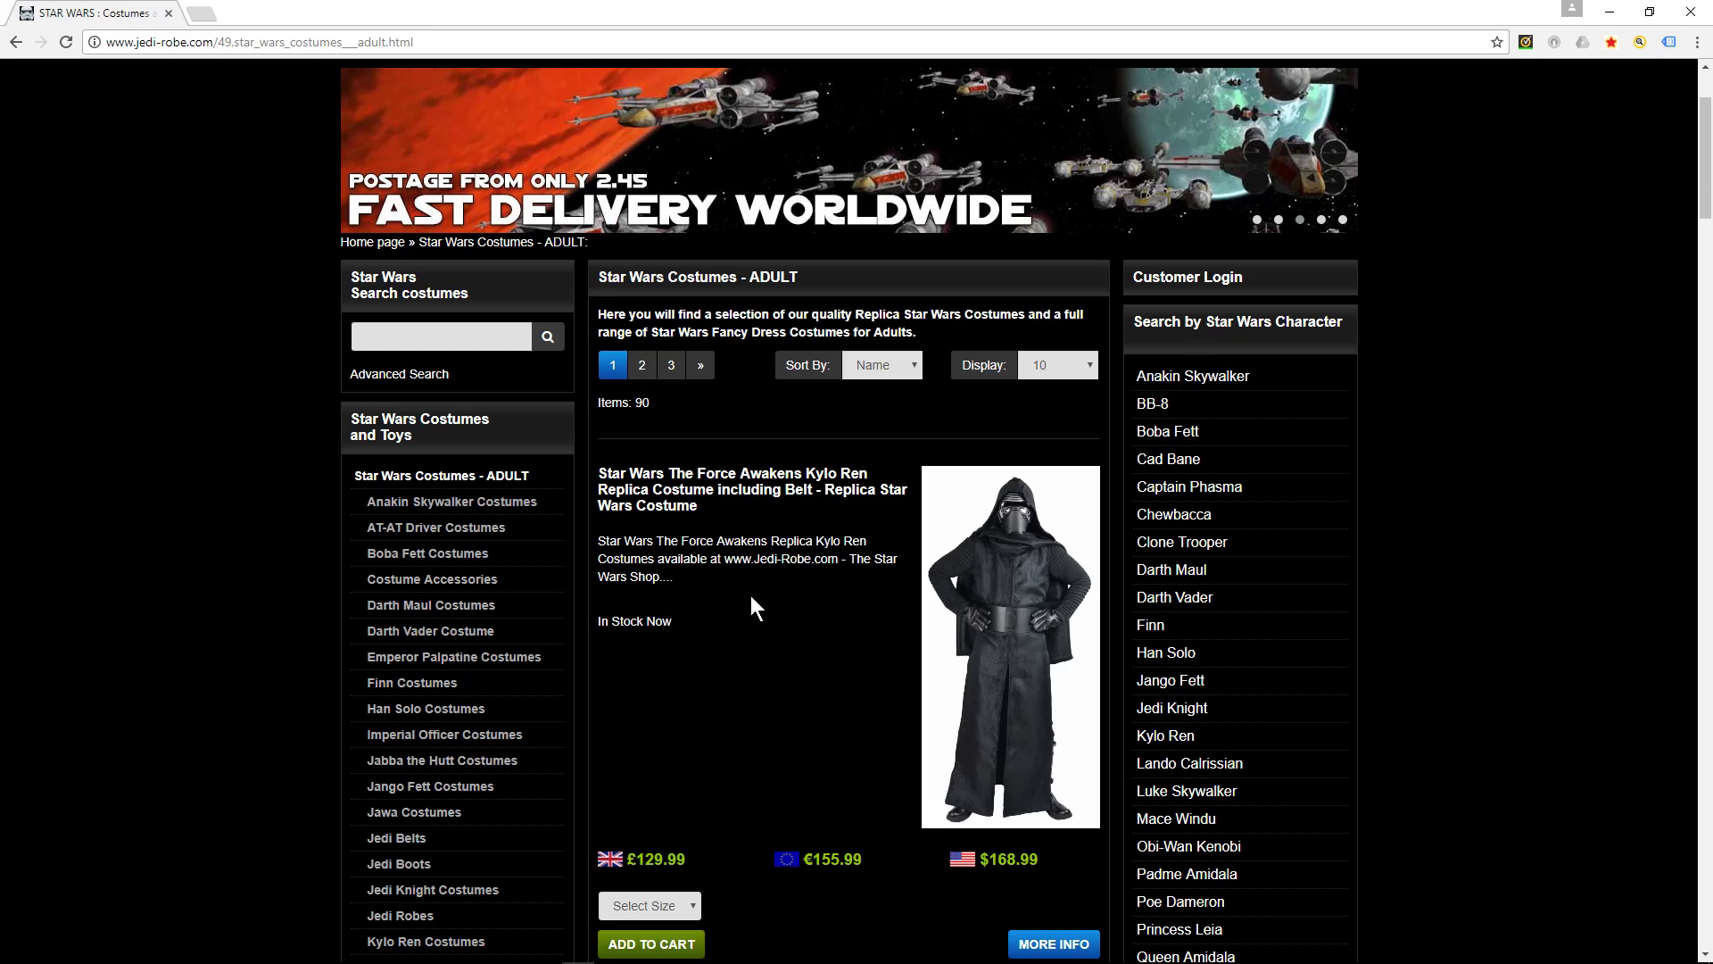
scroll(803, 599, down, 3)
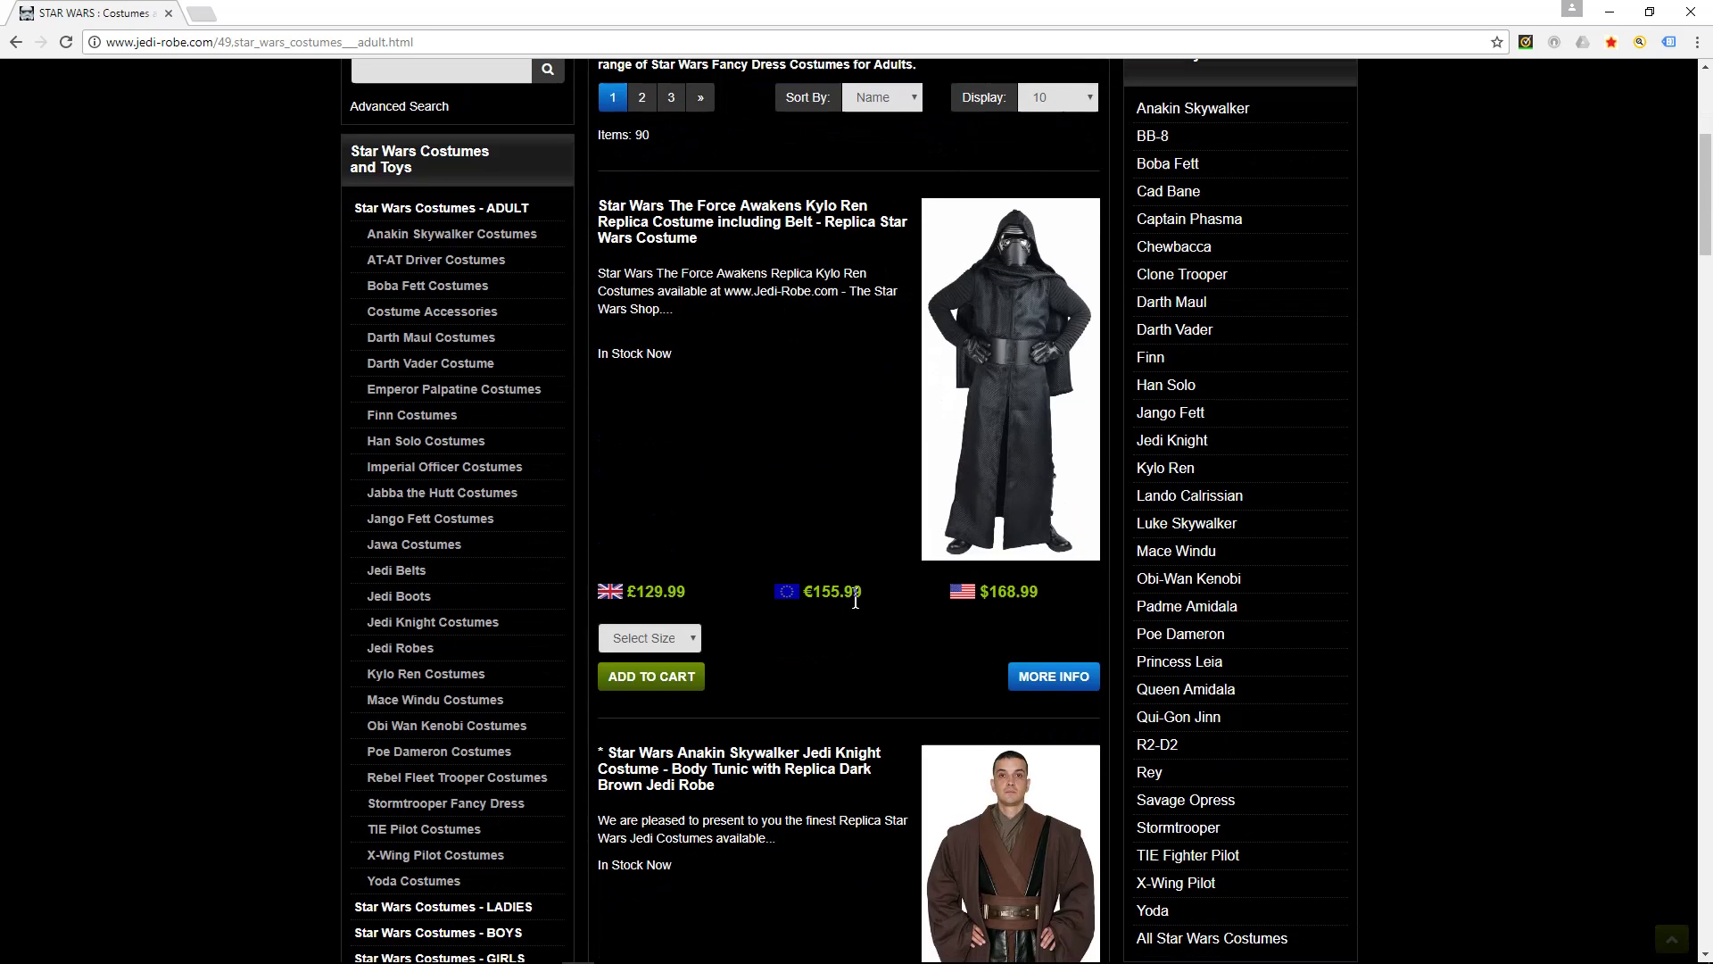
Step: Open the Kylo Ren Replica Costume product page and examine its available sizes and description
click(981, 446)
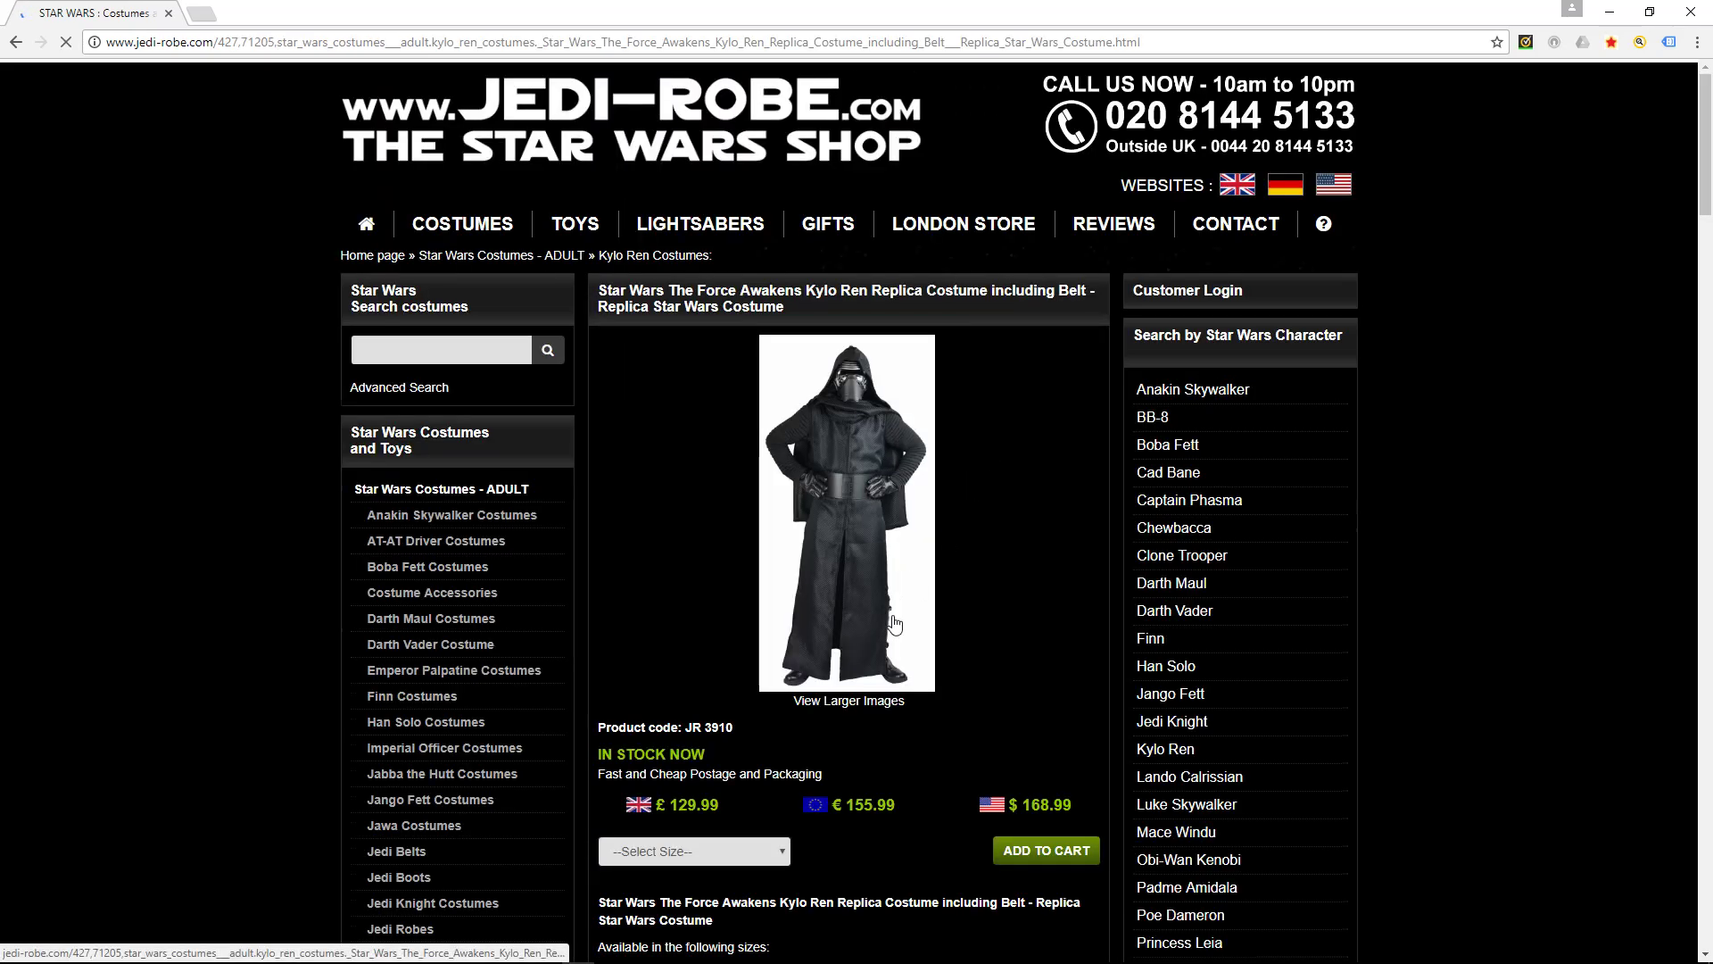
scroll(909, 692, down, 6)
click(685, 482)
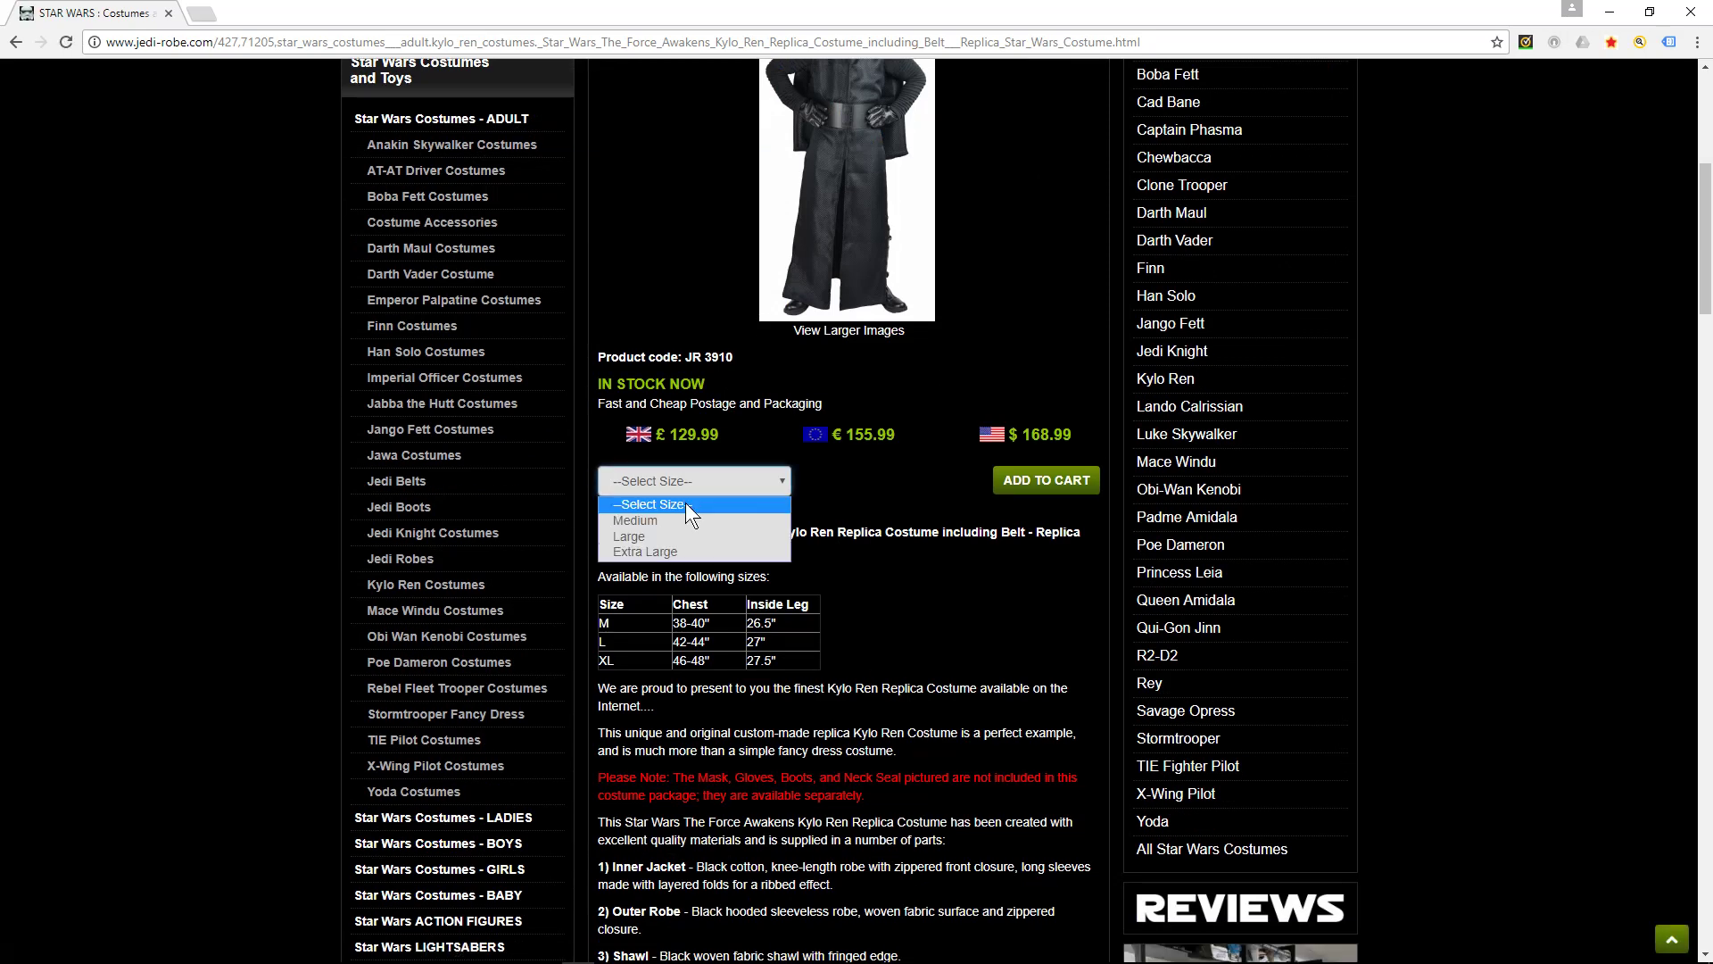
click(856, 634)
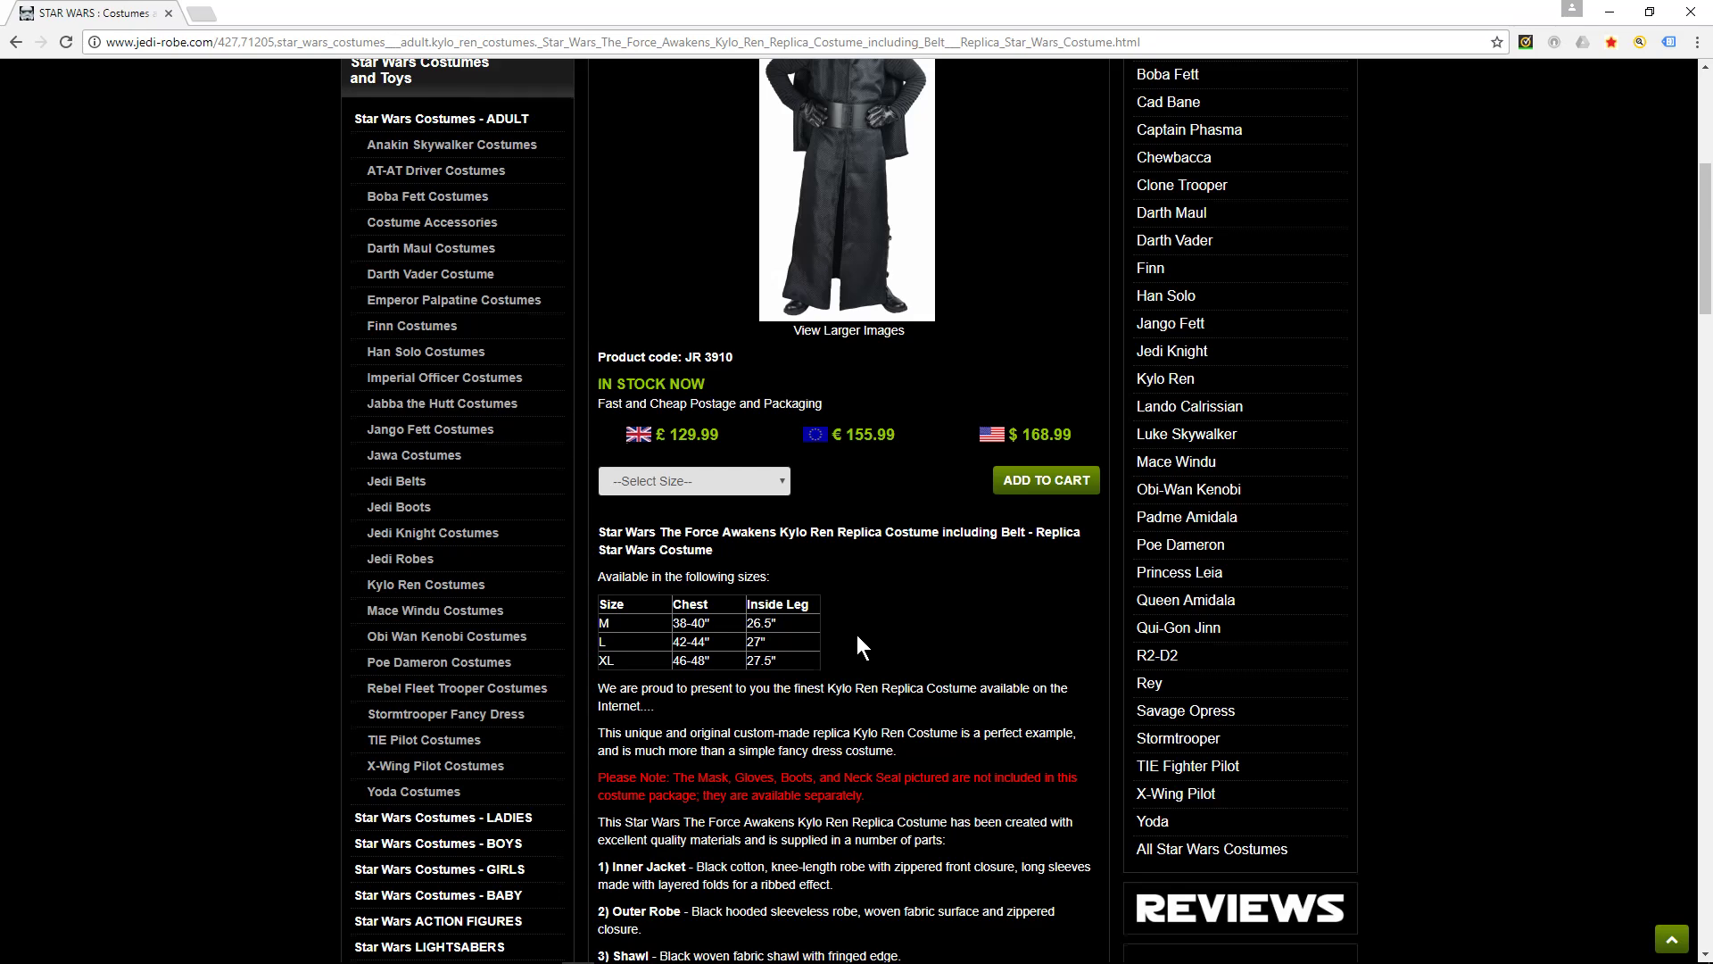
scroll(857, 634, up, 6)
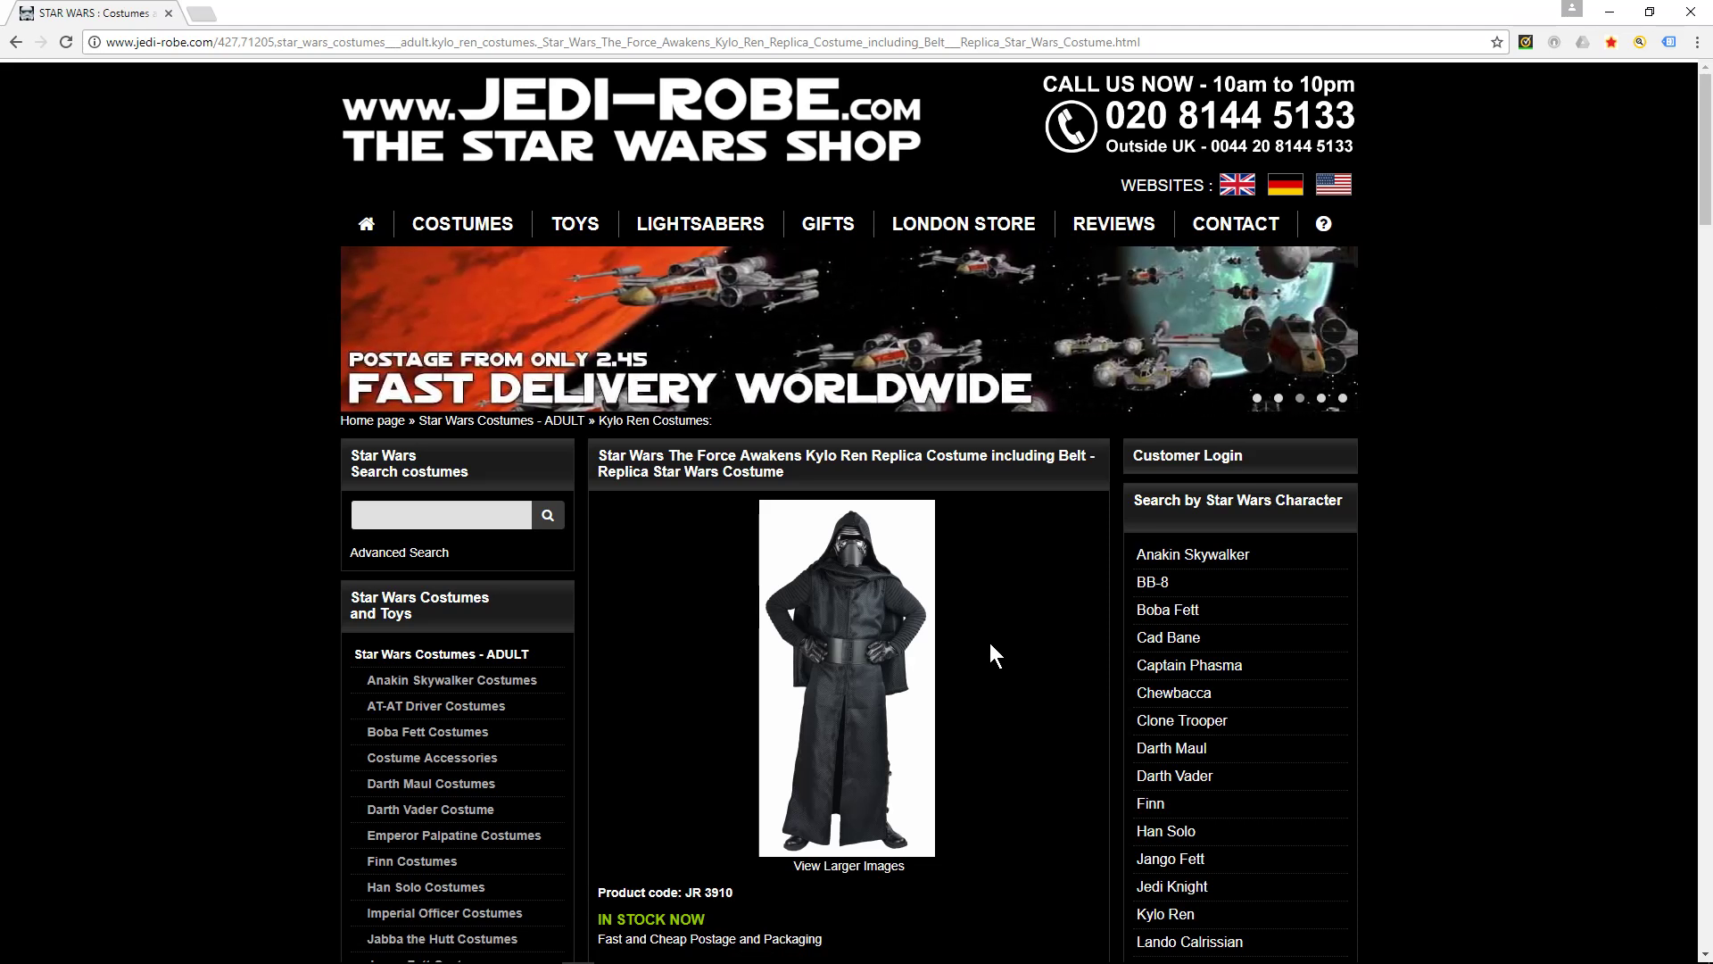
Step: Close the browser and launch LibreOffice Draw with a new blank drawing
click(1705, 19)
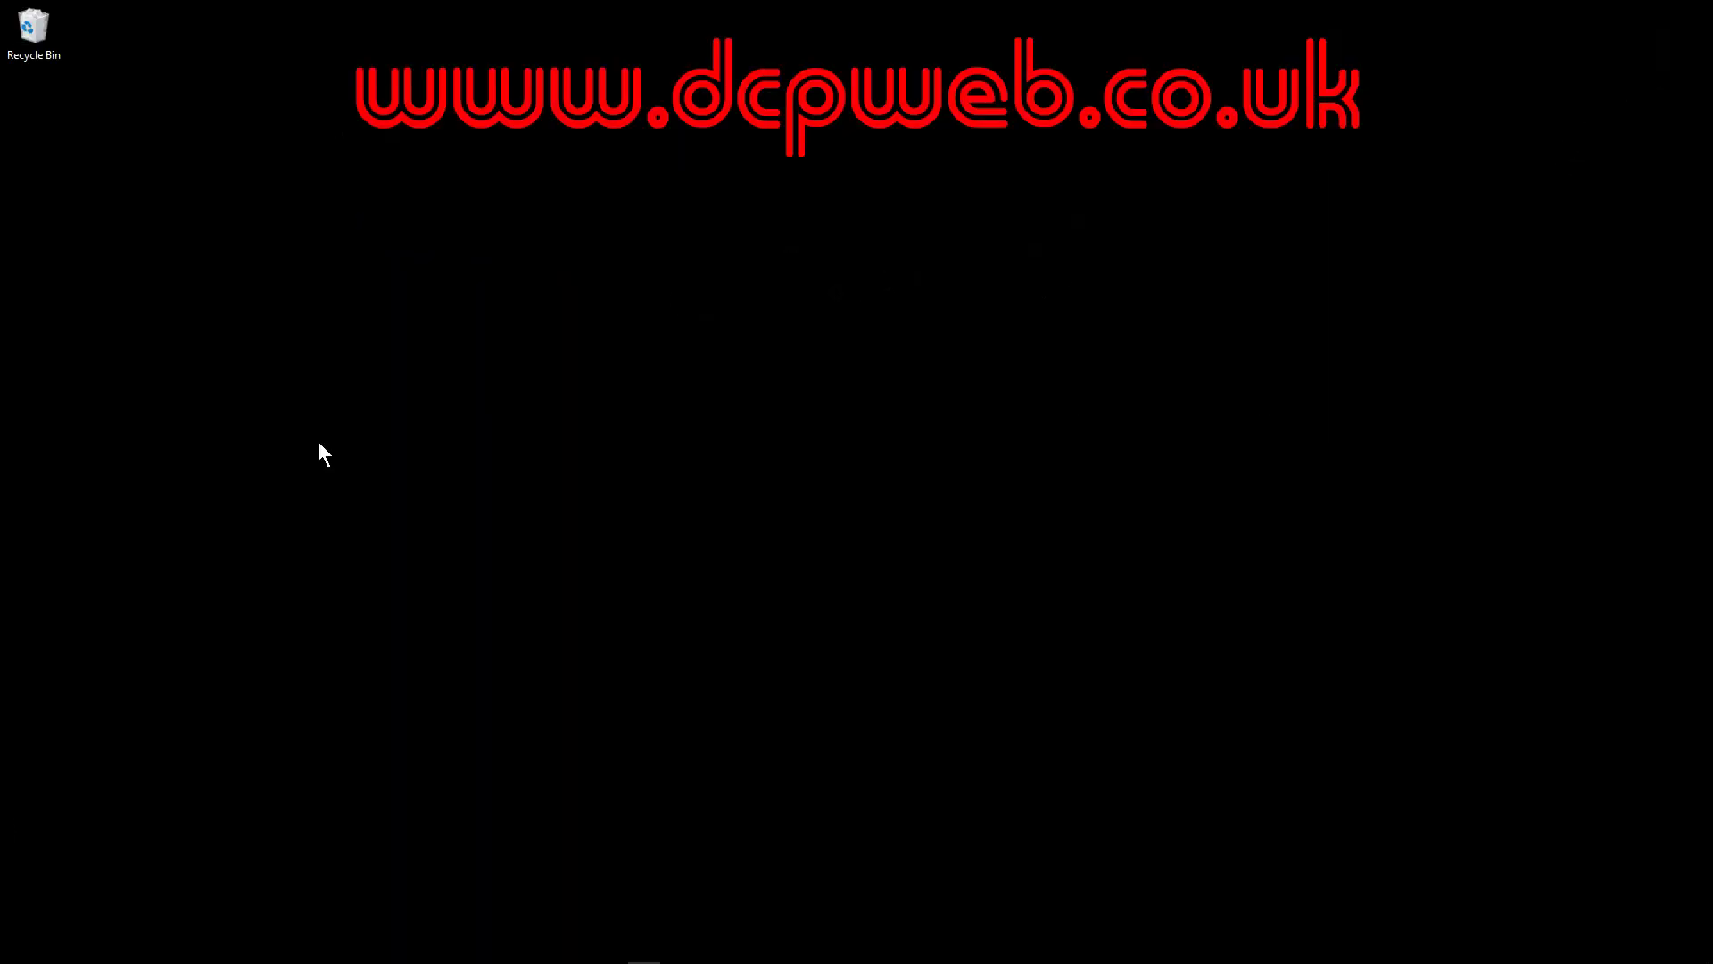
click(7, 954)
click(721, 489)
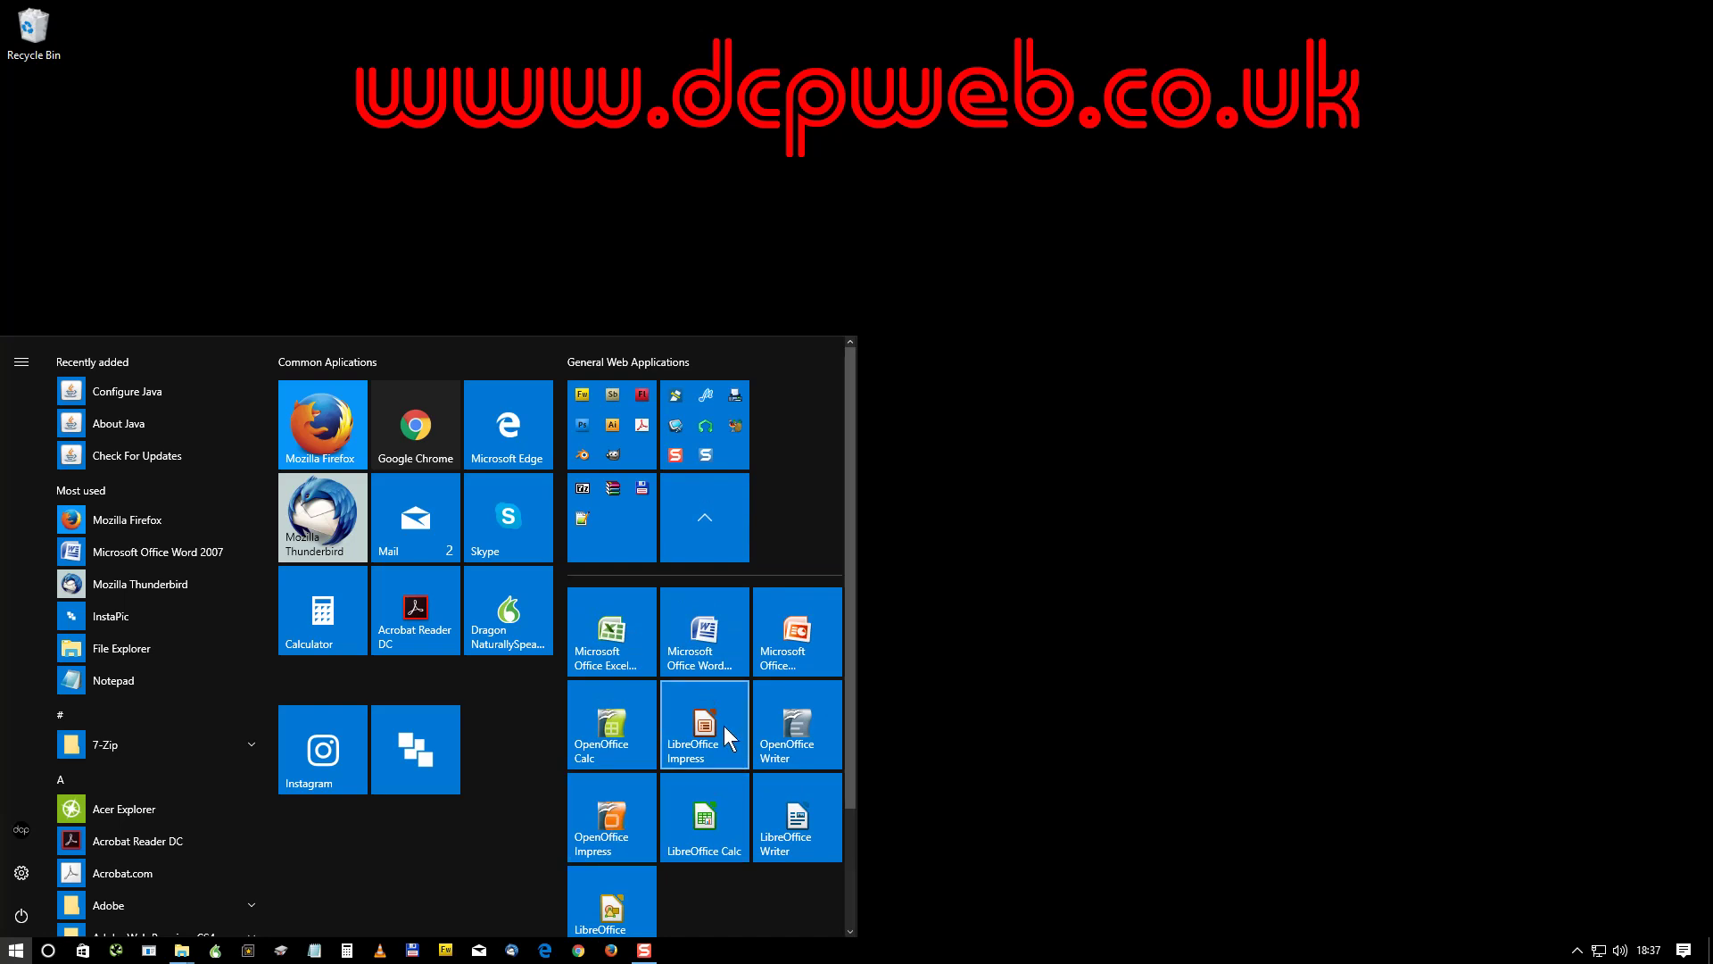
scroll(651, 860, down, 3)
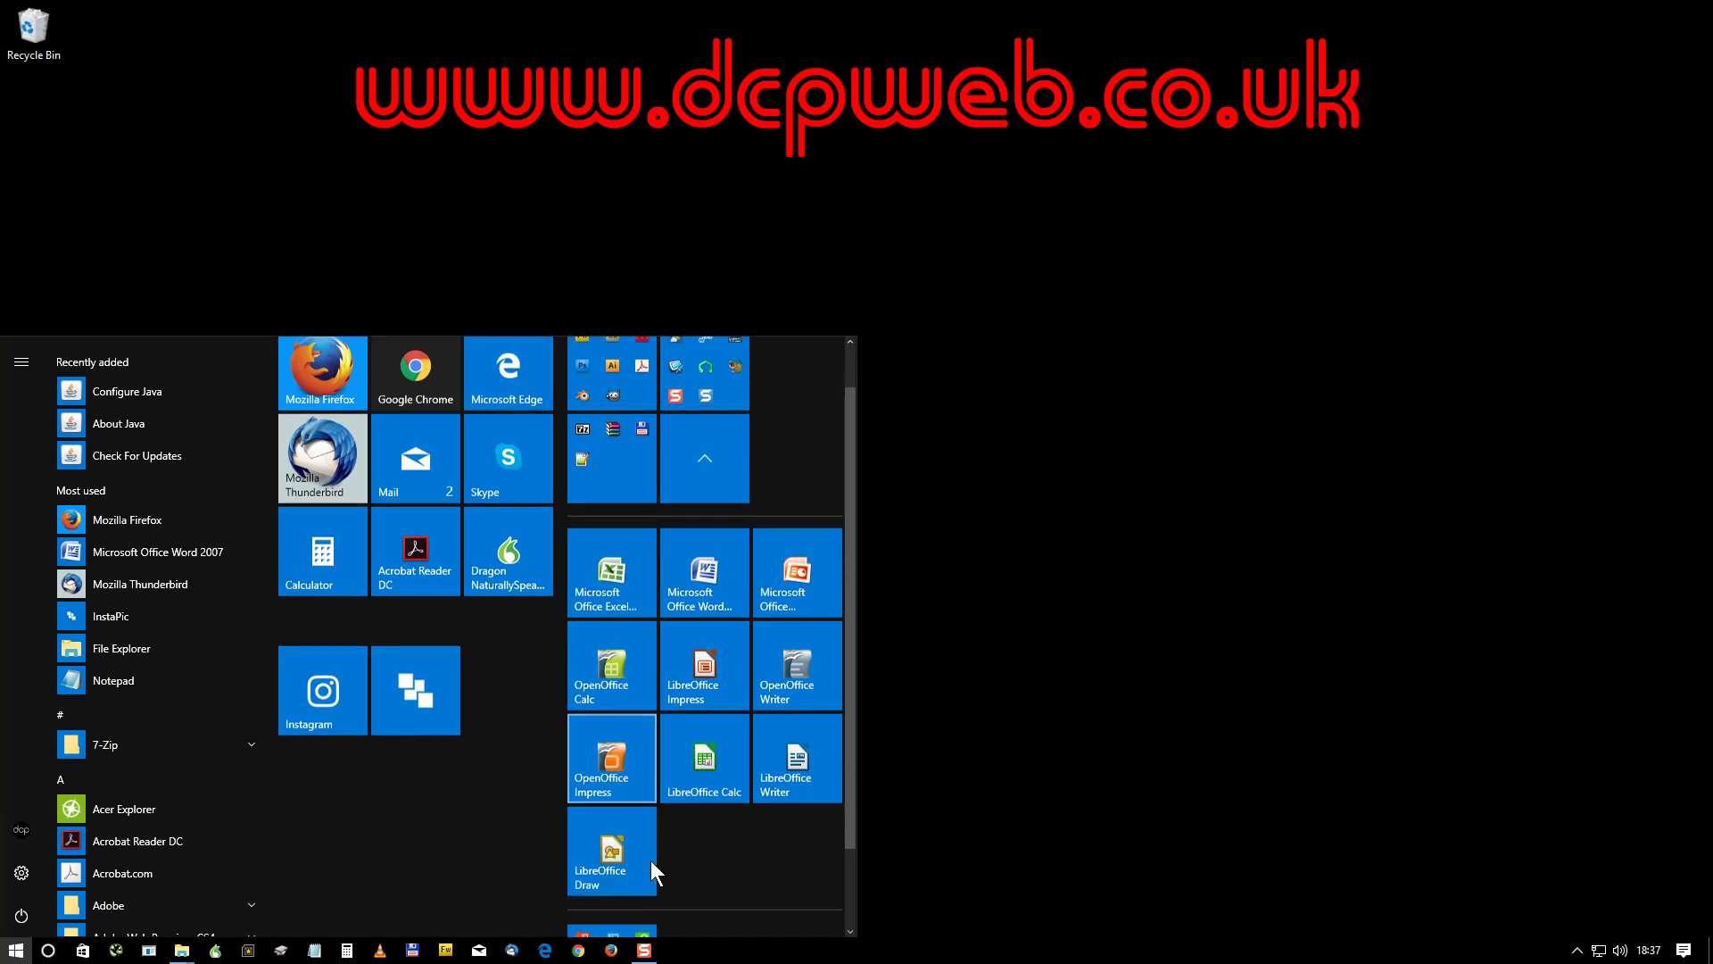
click(598, 764)
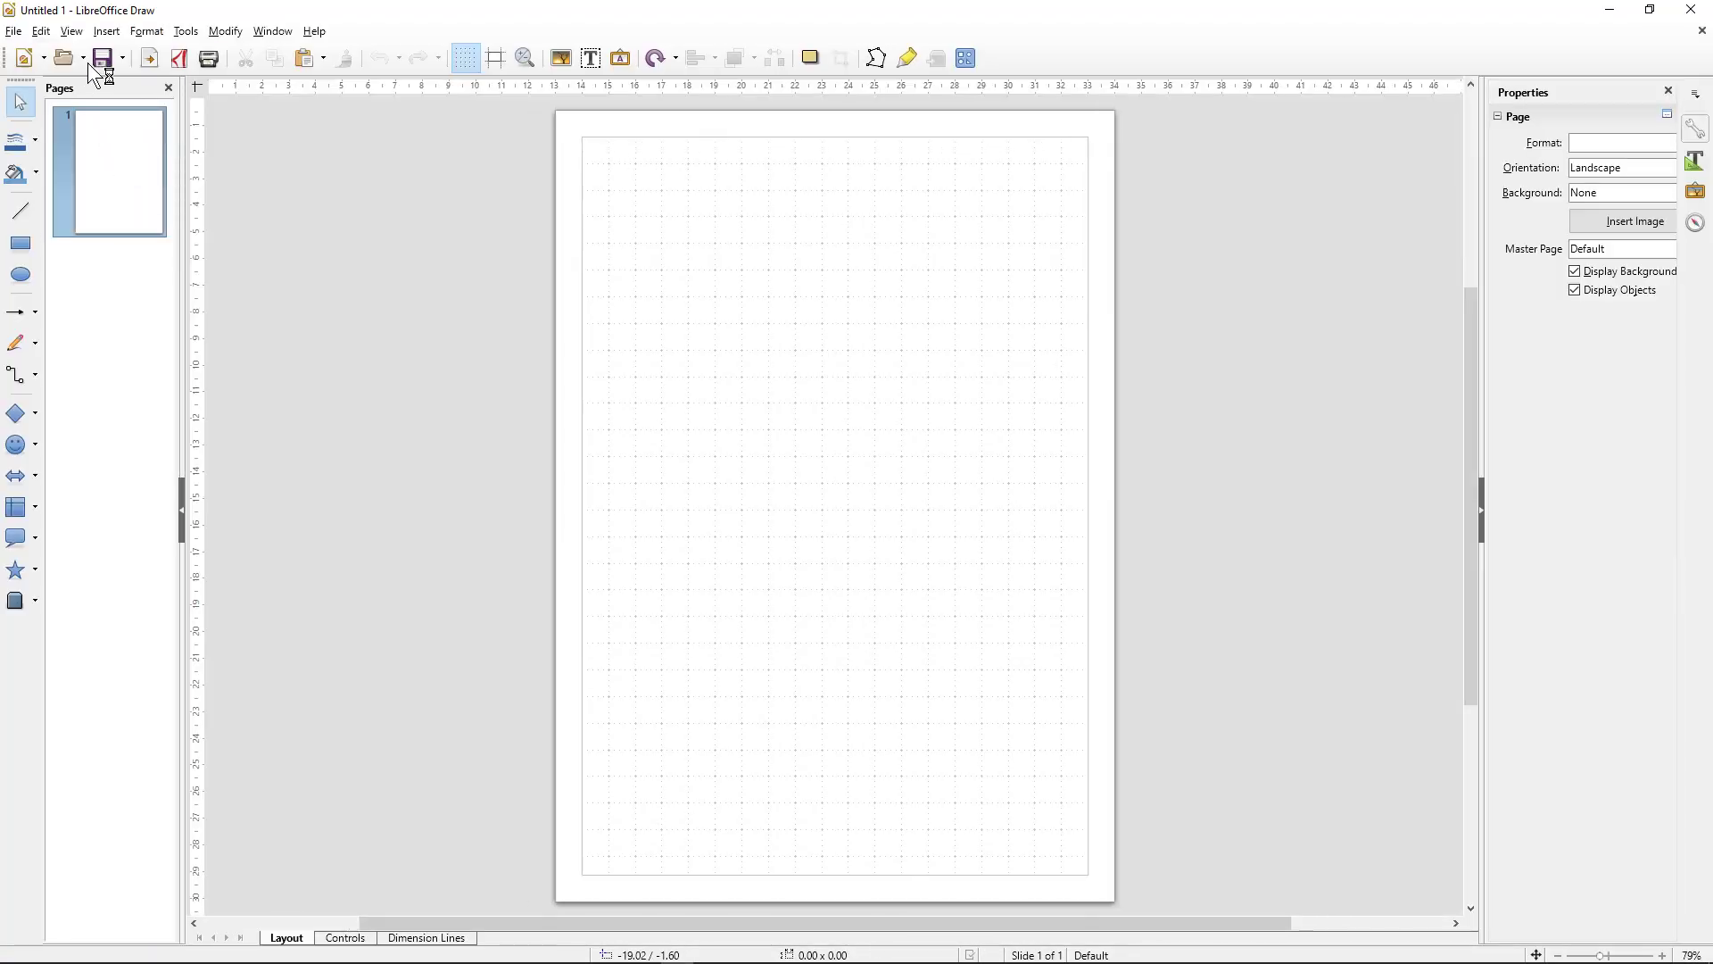
Step: Start saving the drawing and choose the folder "How to create flowcharts using Libre Office Draw" inside "00 - YouTube Tutorials to upload"
click(102, 63)
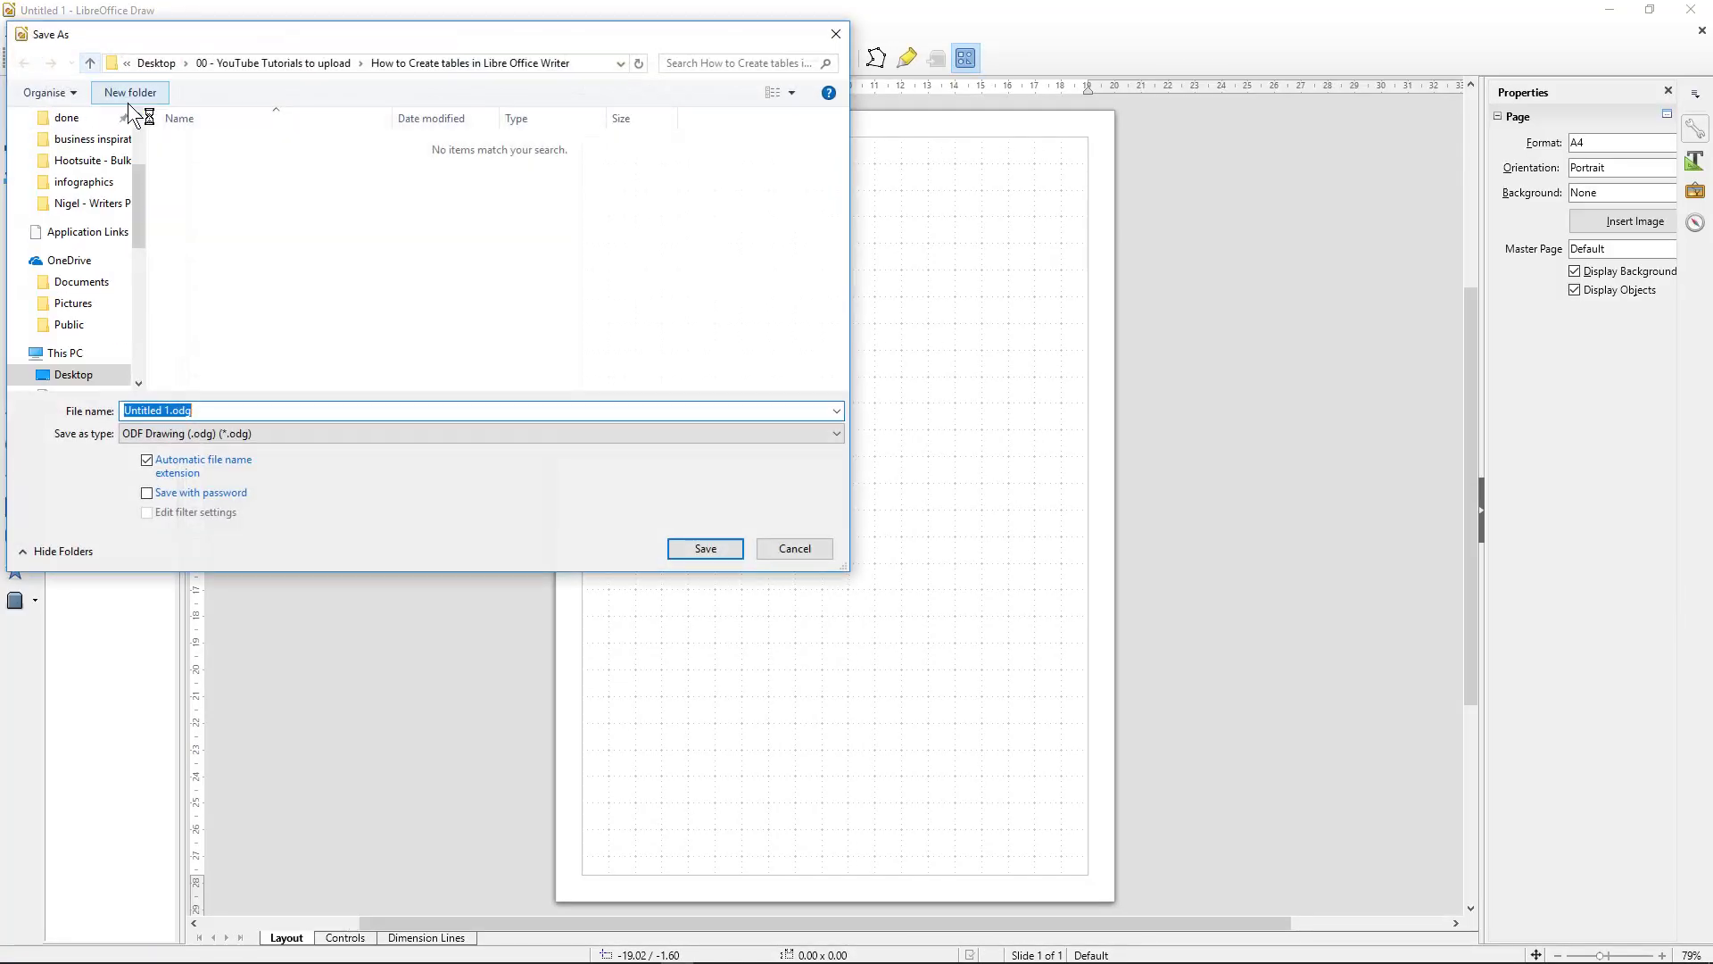
click(292, 64)
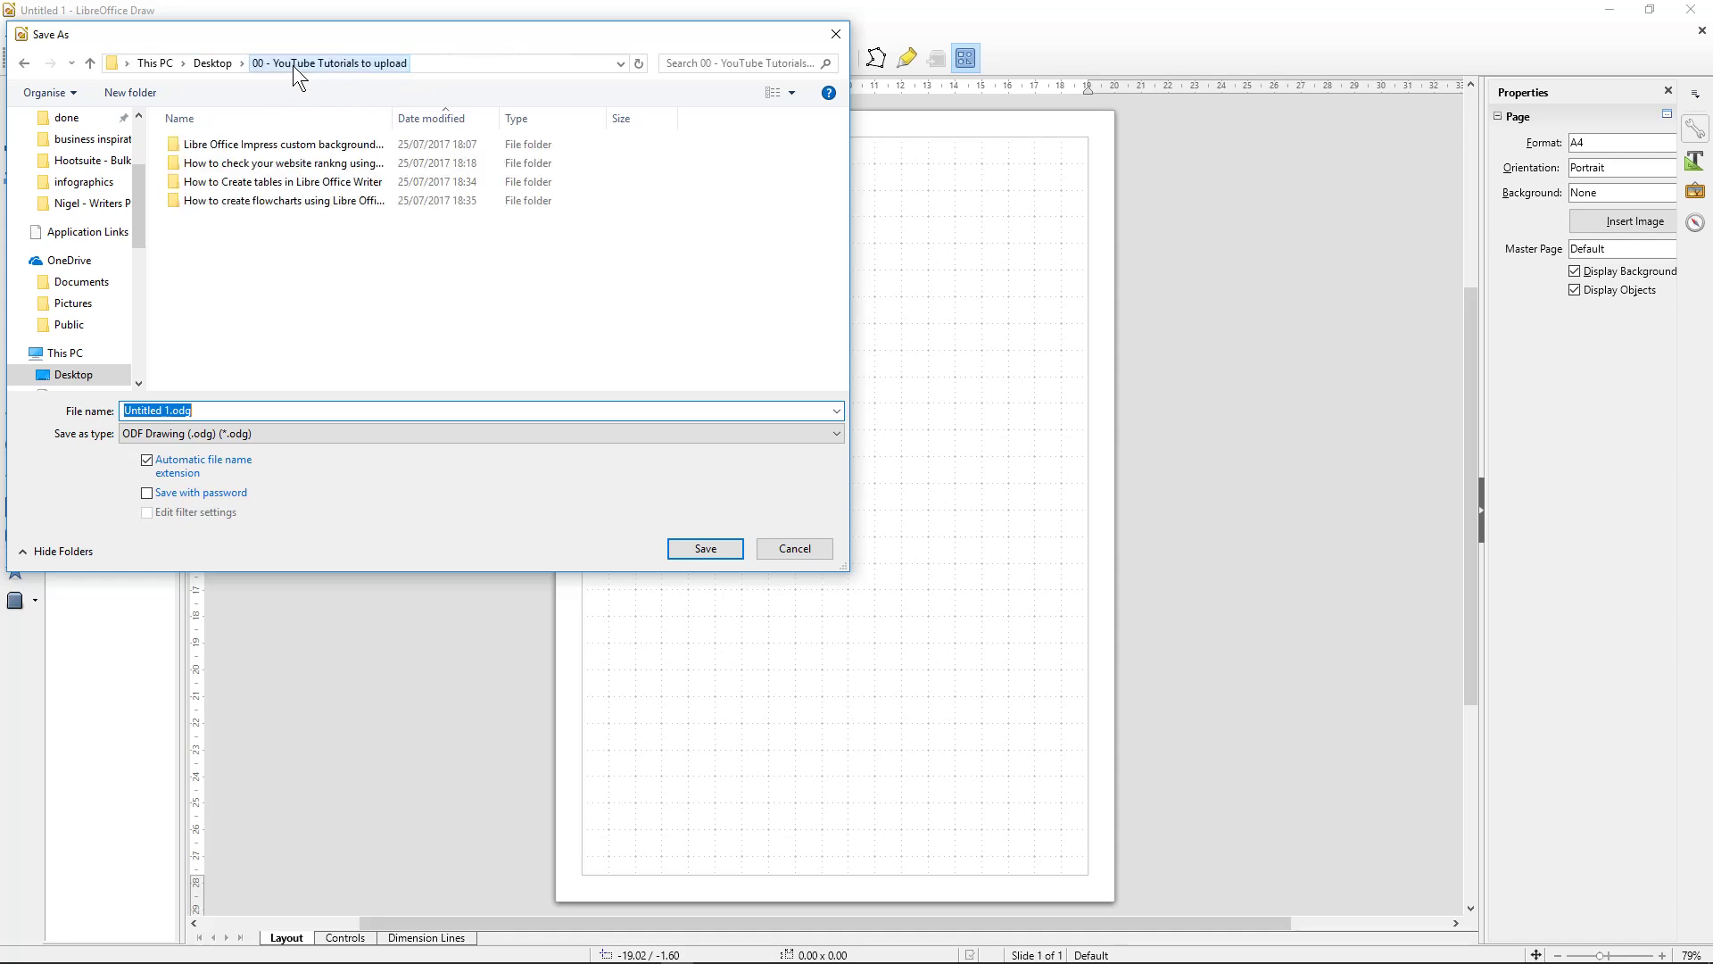
double_click(394, 116)
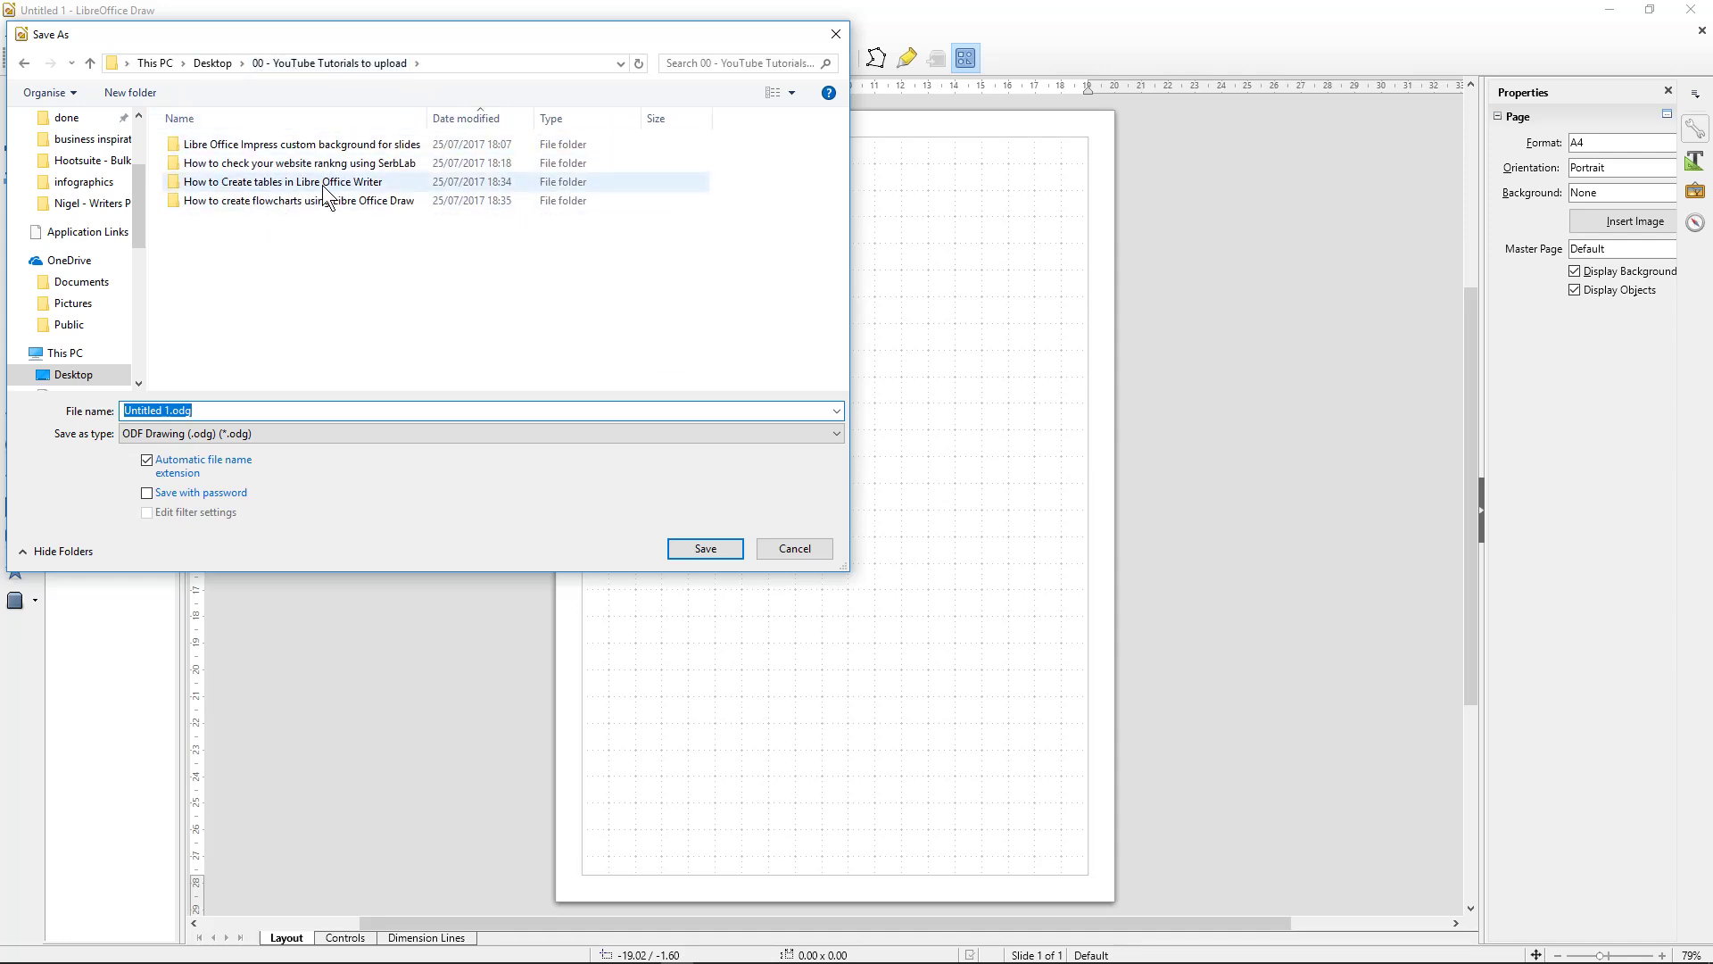
click(326, 185)
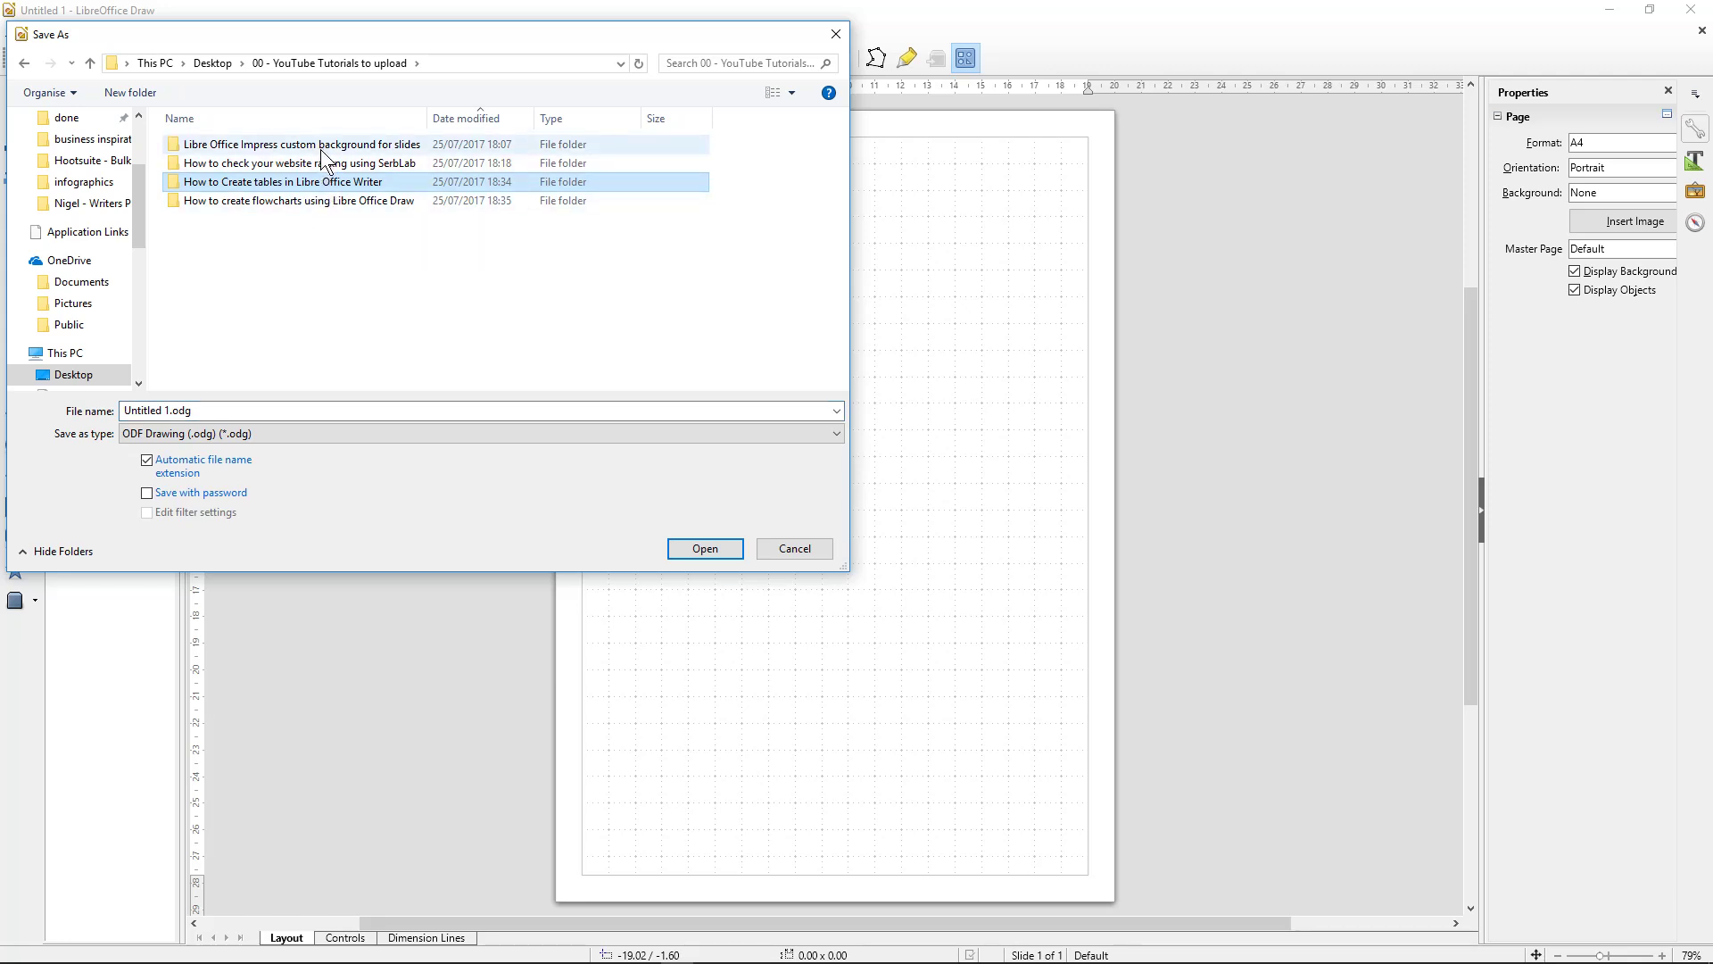
double_click(307, 201)
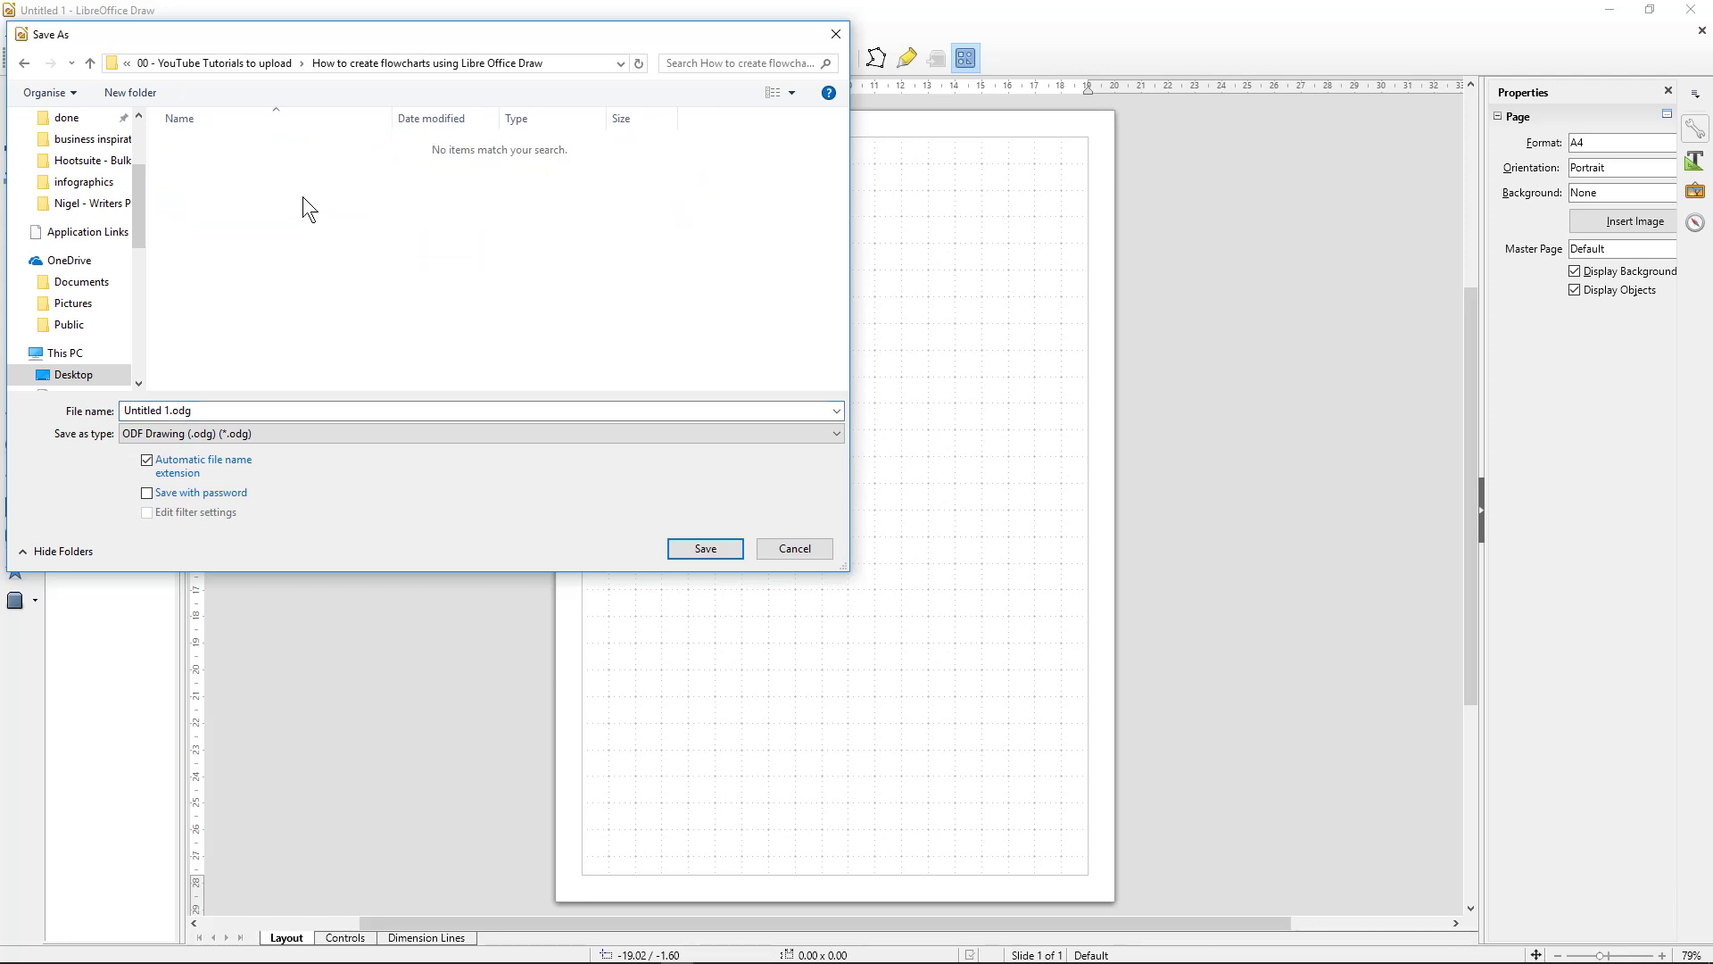
Step: Reuse the folder's name as the file name, "How to create flowcharts using Libre Office Draw", and save the file as an ODF Drawing
click(555, 62)
click(423, 64)
drag(382, 64, 614, 63)
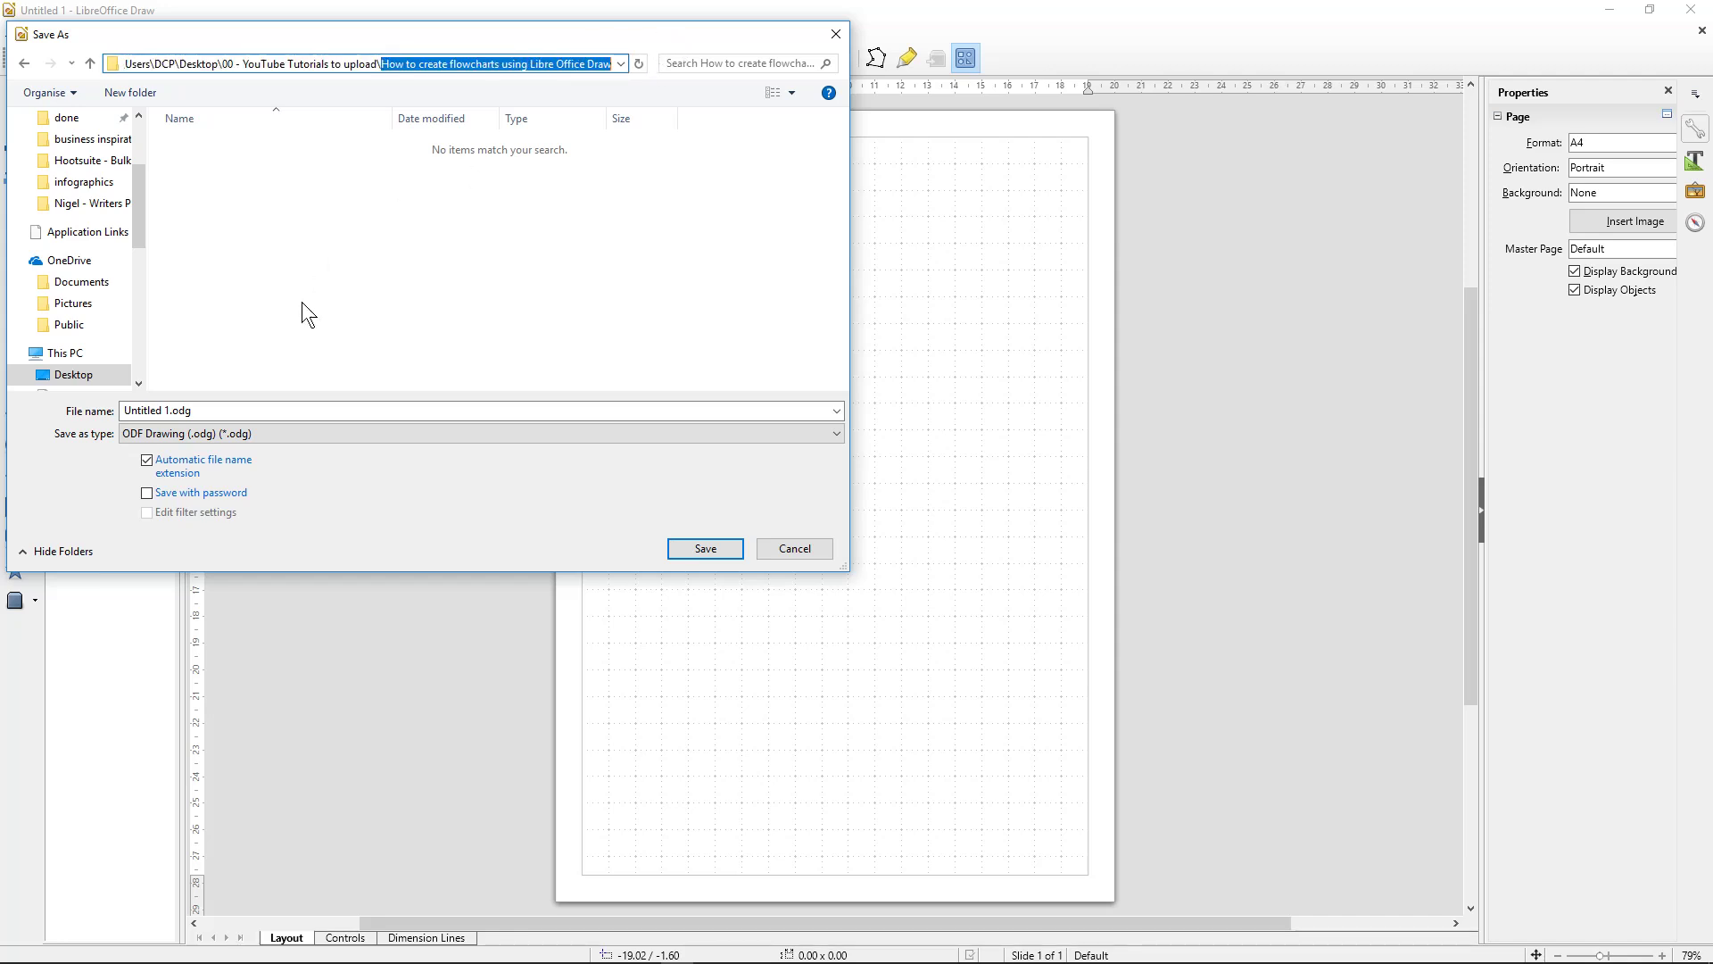
key(ctrl+c)
click(256, 411)
key(ctrl+a)
key(ctrl+v)
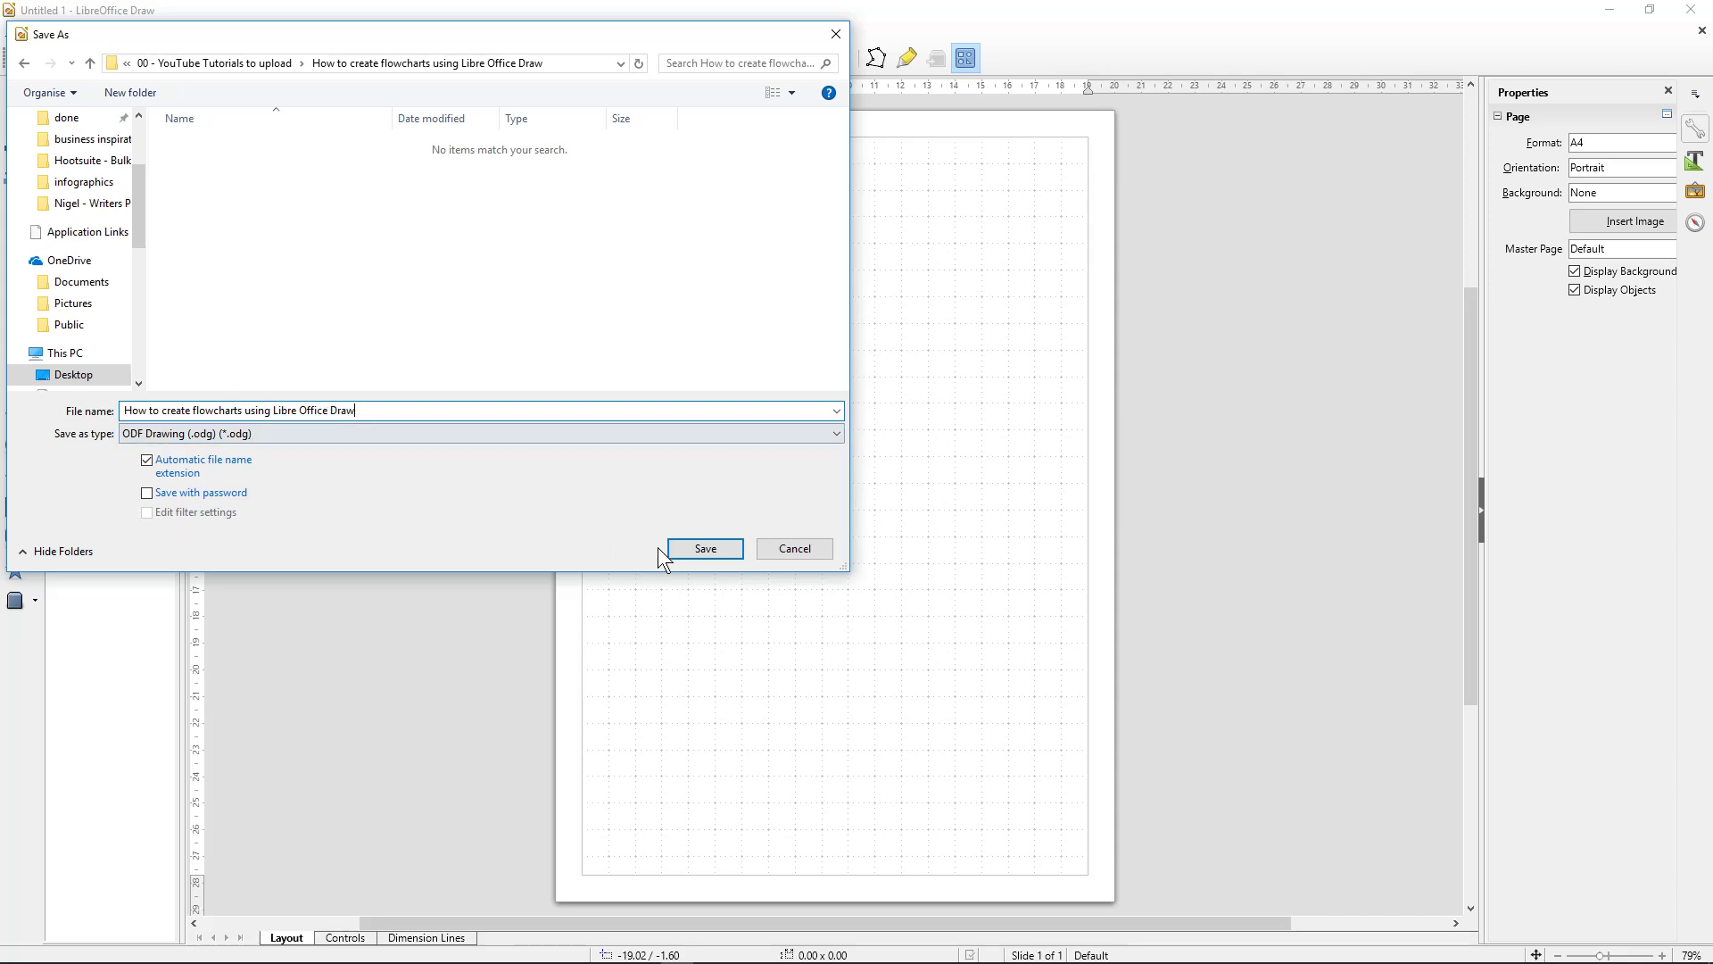
click(703, 546)
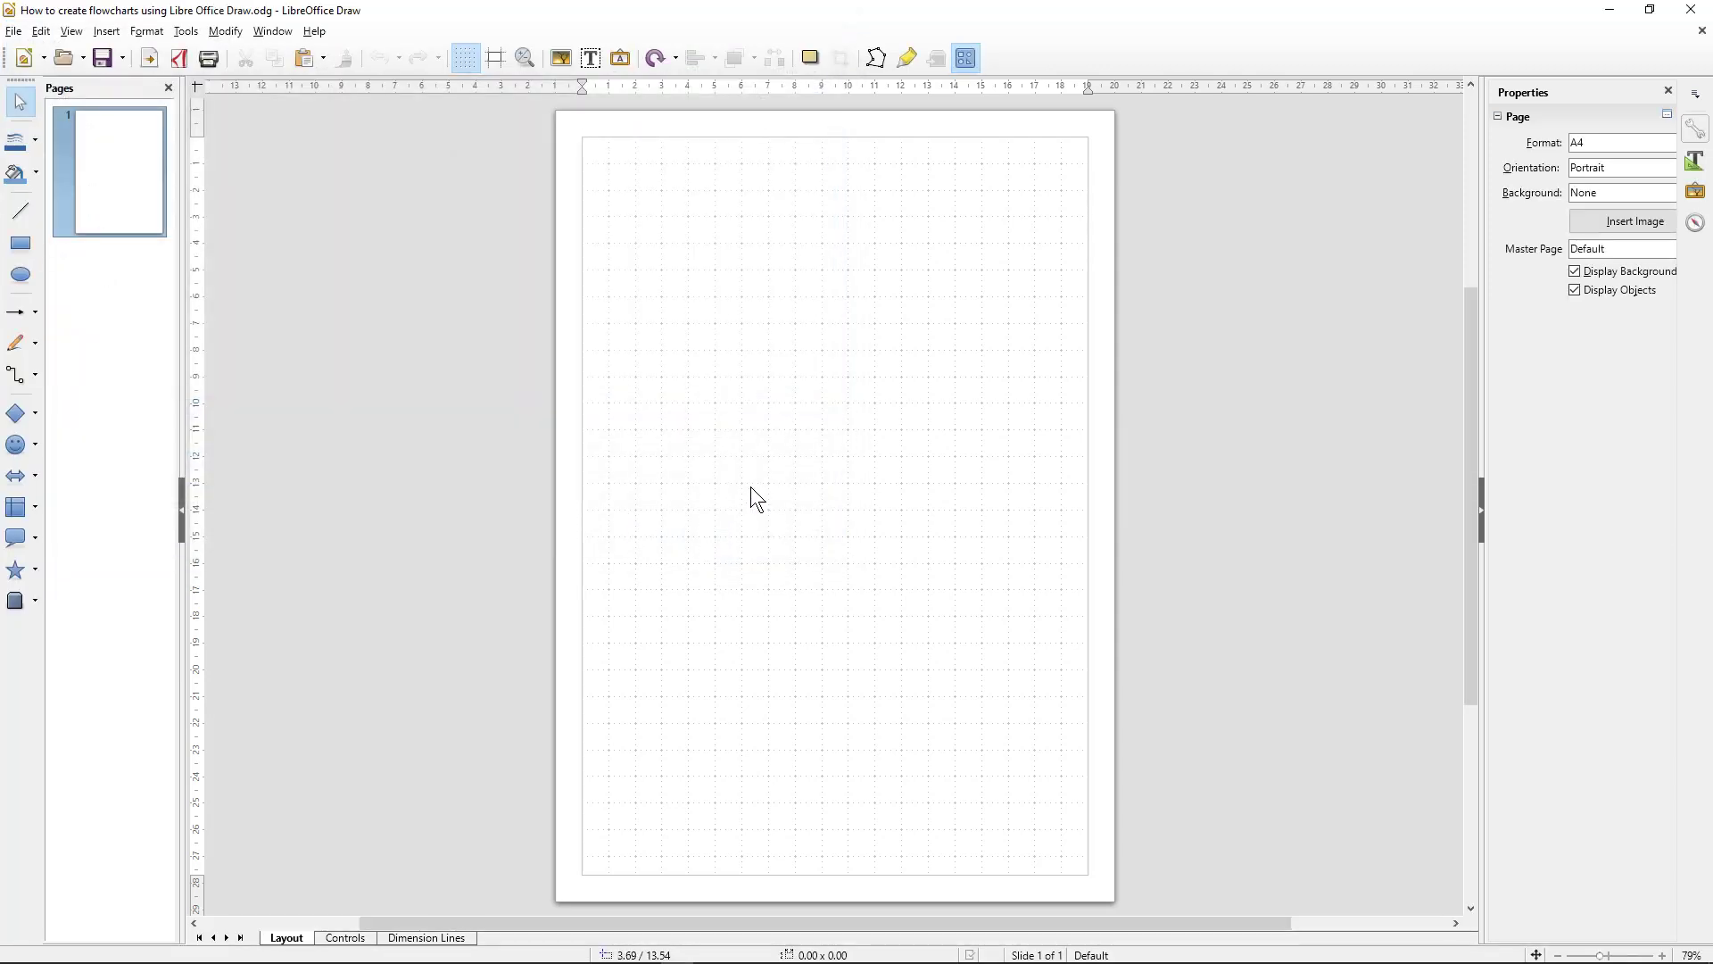
Step: Set the A4 page's orientation to Landscape
click(1604, 168)
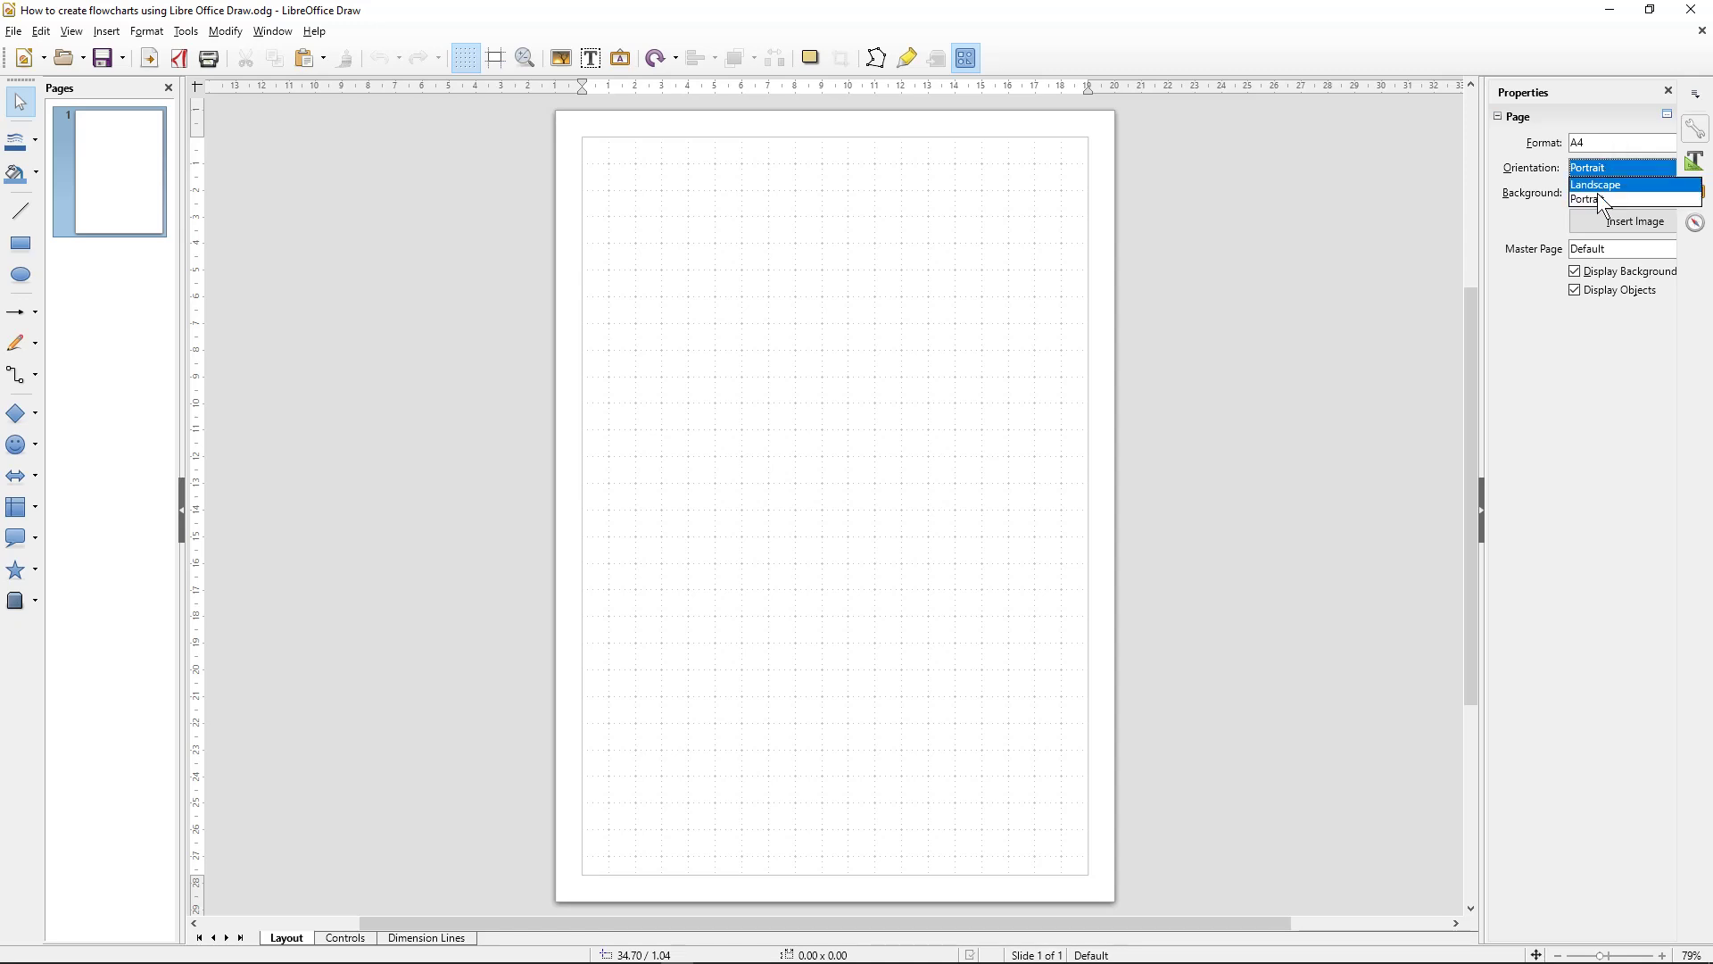
click(1598, 189)
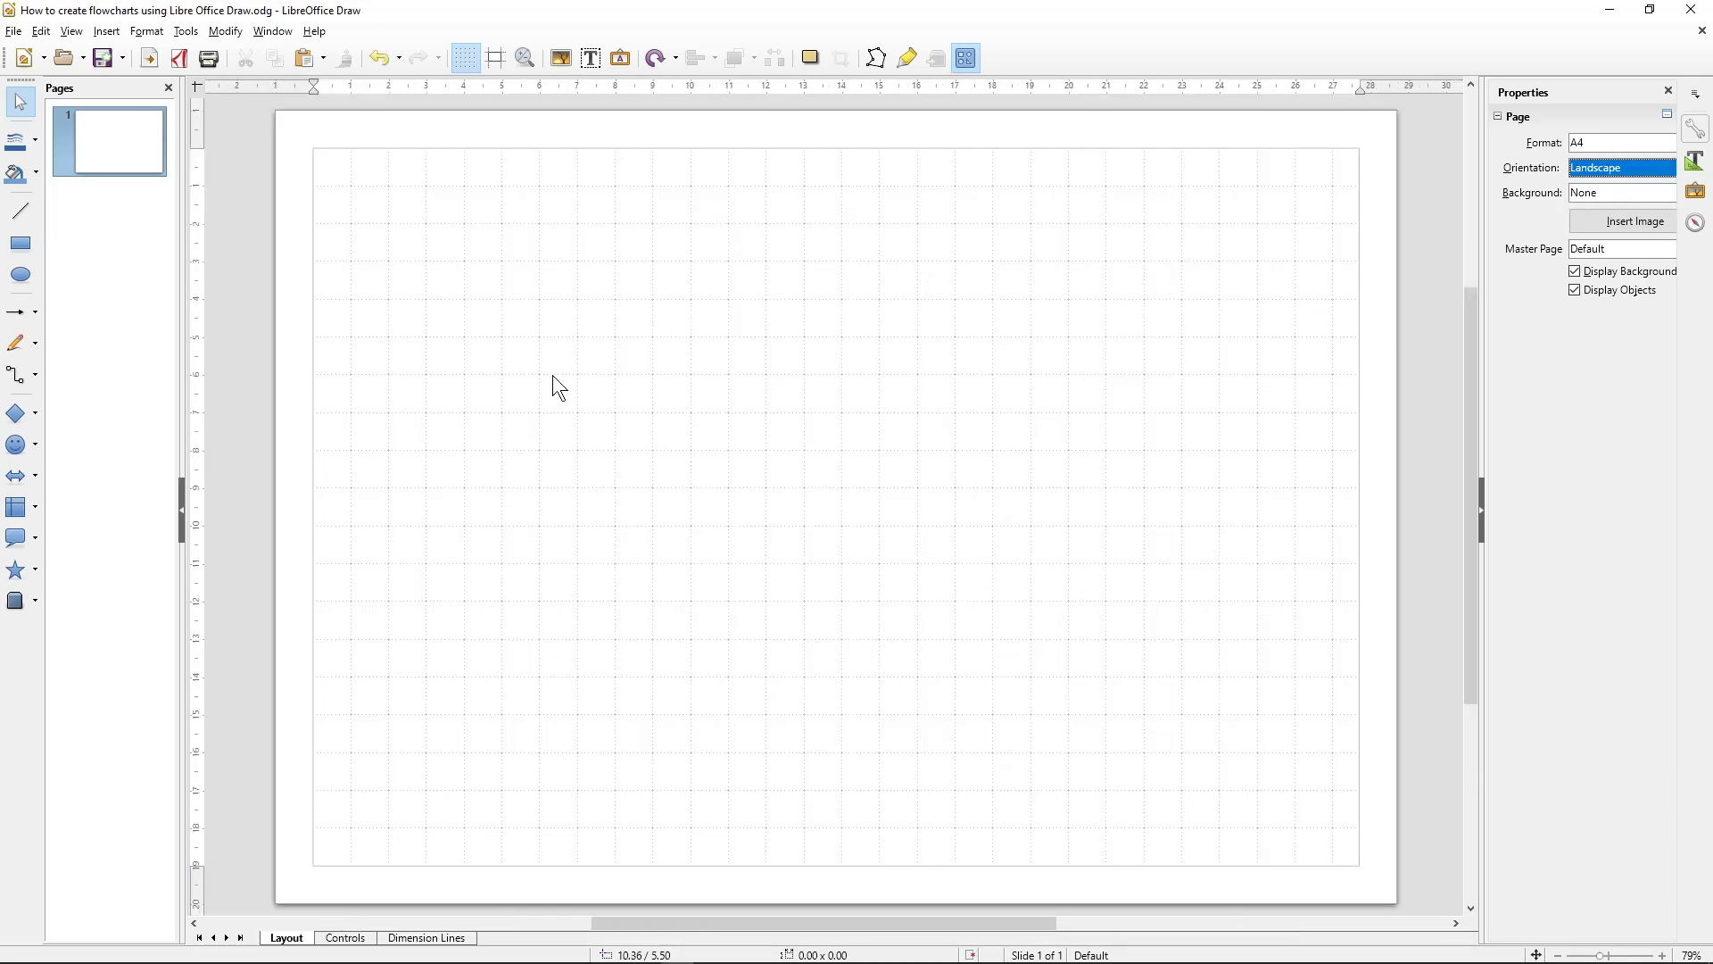
Step: Draw a rectangle about 5.5 by 1.1 cm near the page's upper-left corner and label it "Customers"
click(35, 411)
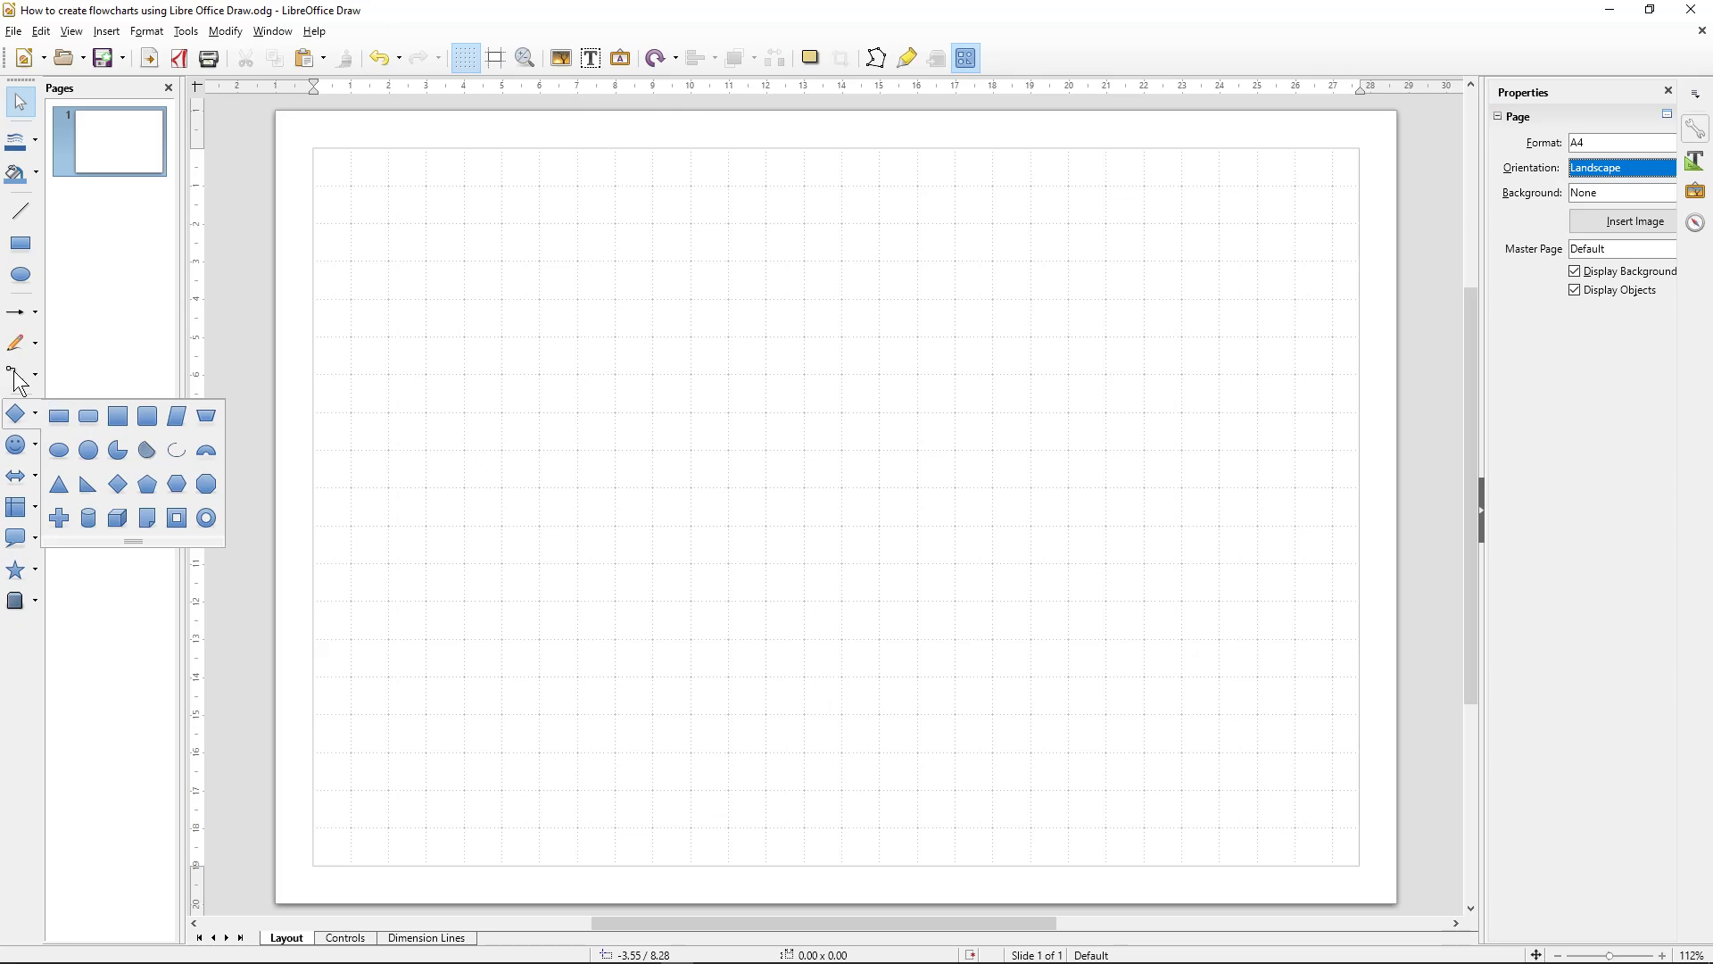
click(60, 420)
mouse_move(354, 197)
mouse_down()
mouse_move(473, 252)
mouse_move(585, 241)
mouse_move(563, 239)
mouse_up()
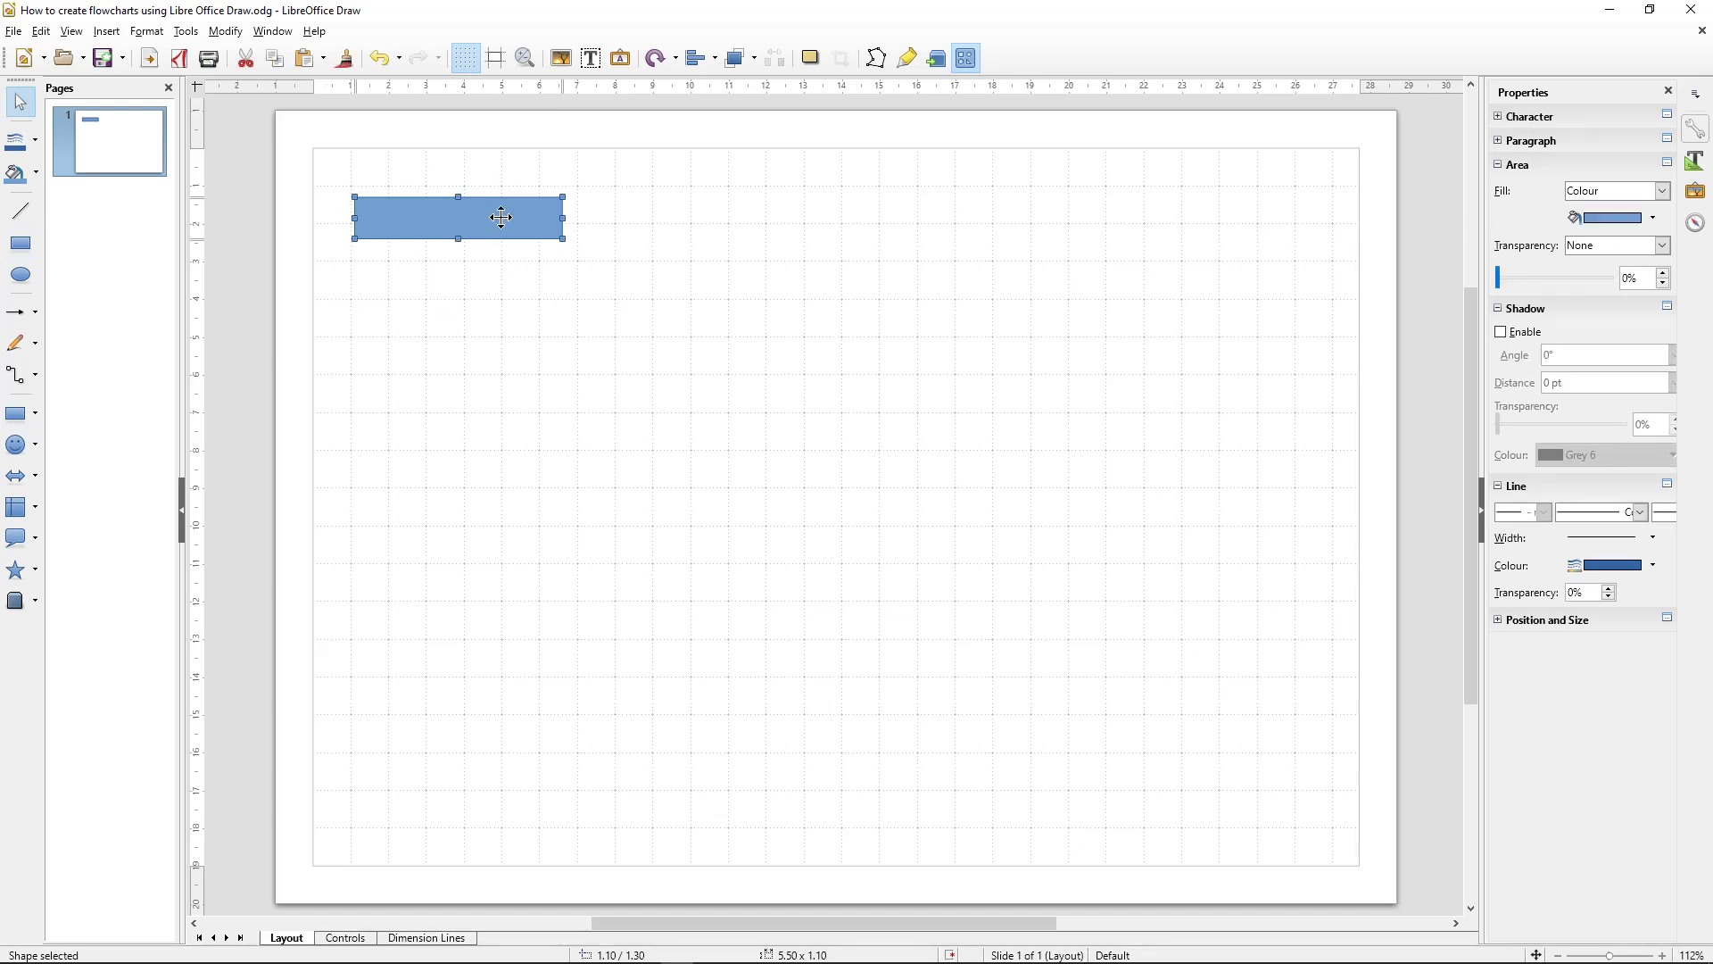
double_click(502, 218)
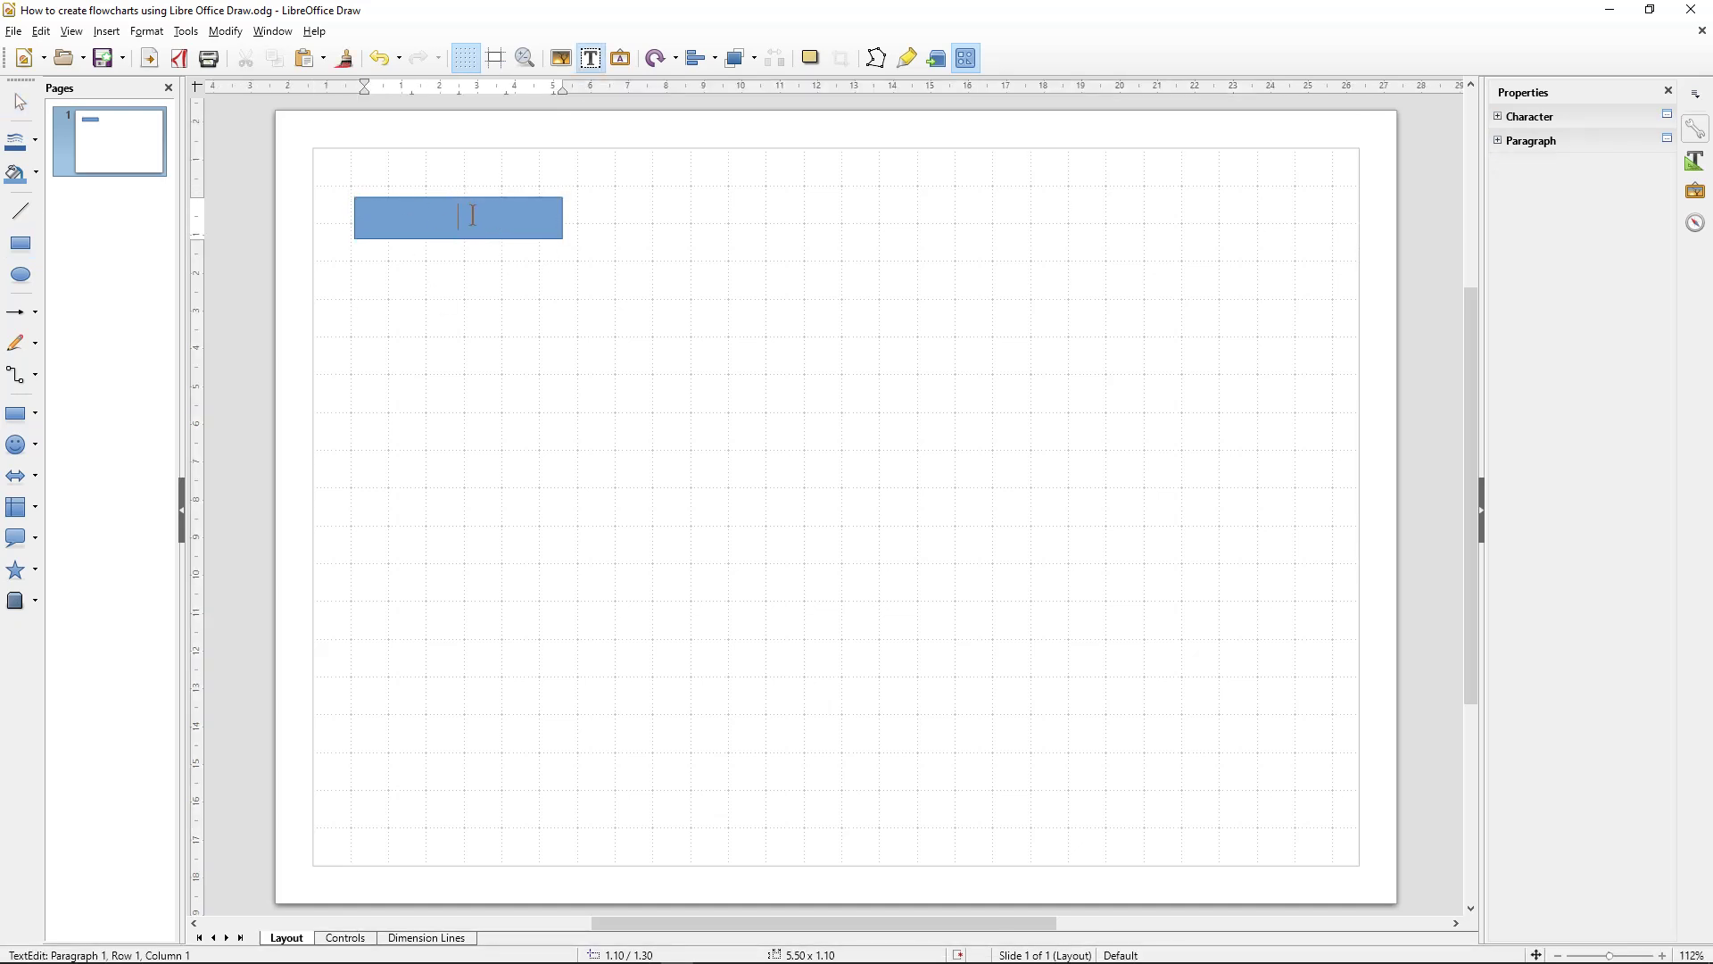
text(Customers)
Step: Format the "Customers" label in Arial at 14 pt
drag(532, 217, 311, 209)
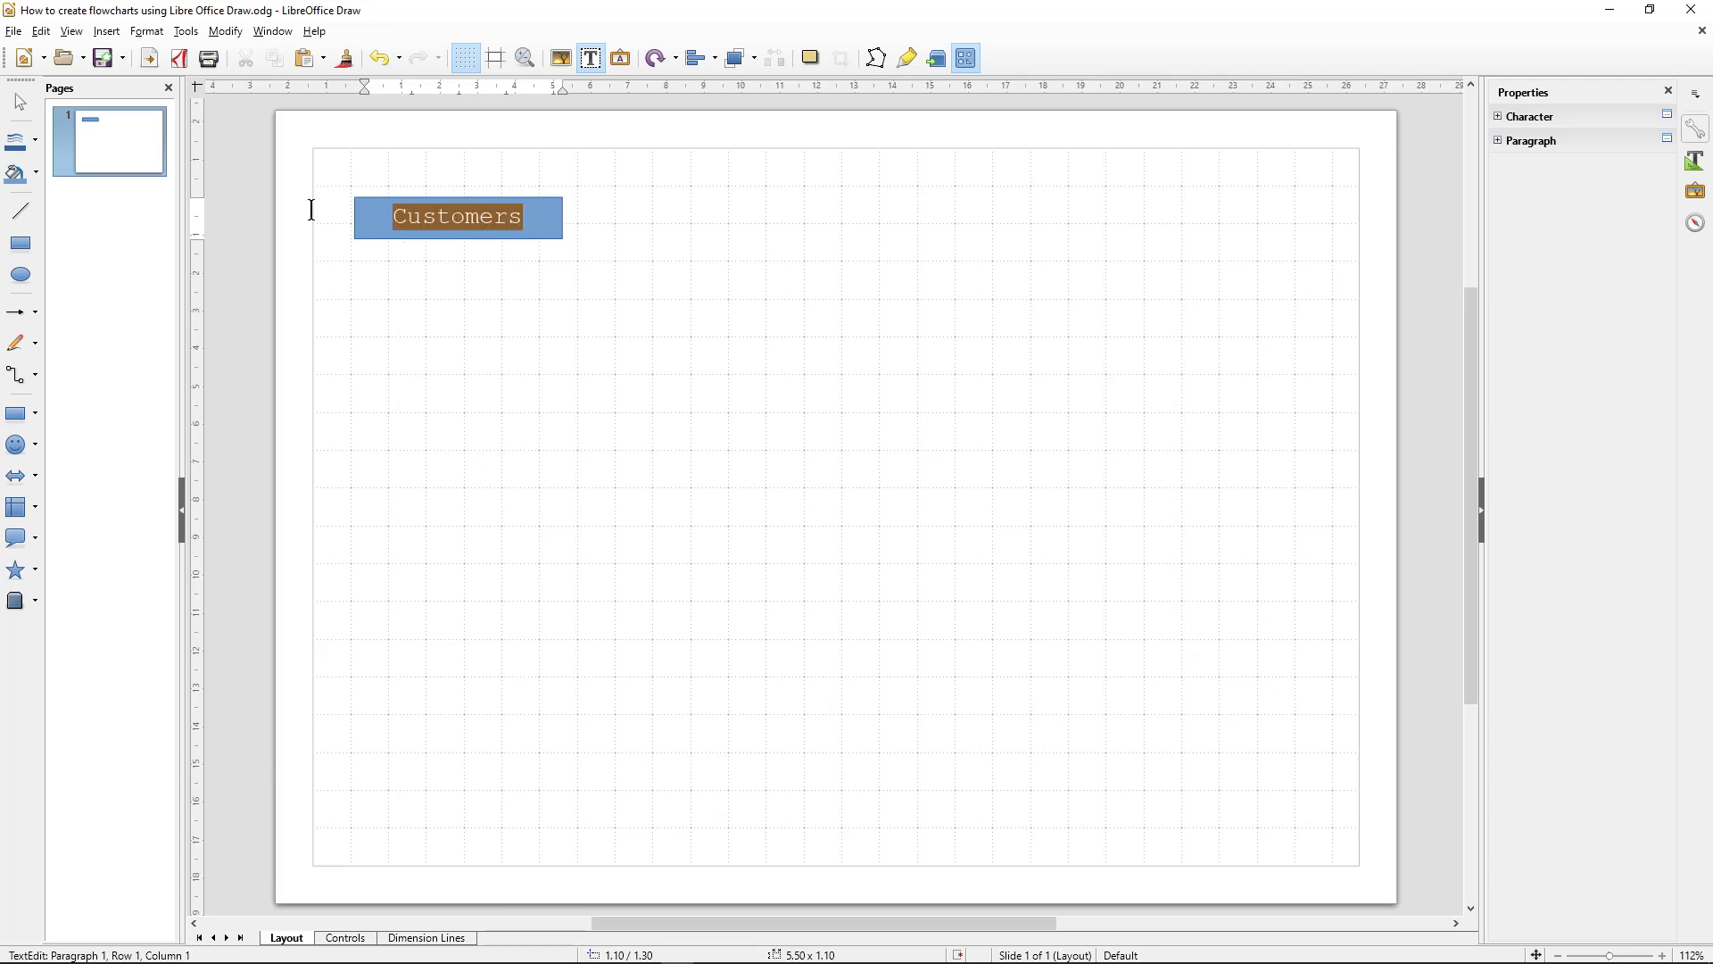
click(1530, 116)
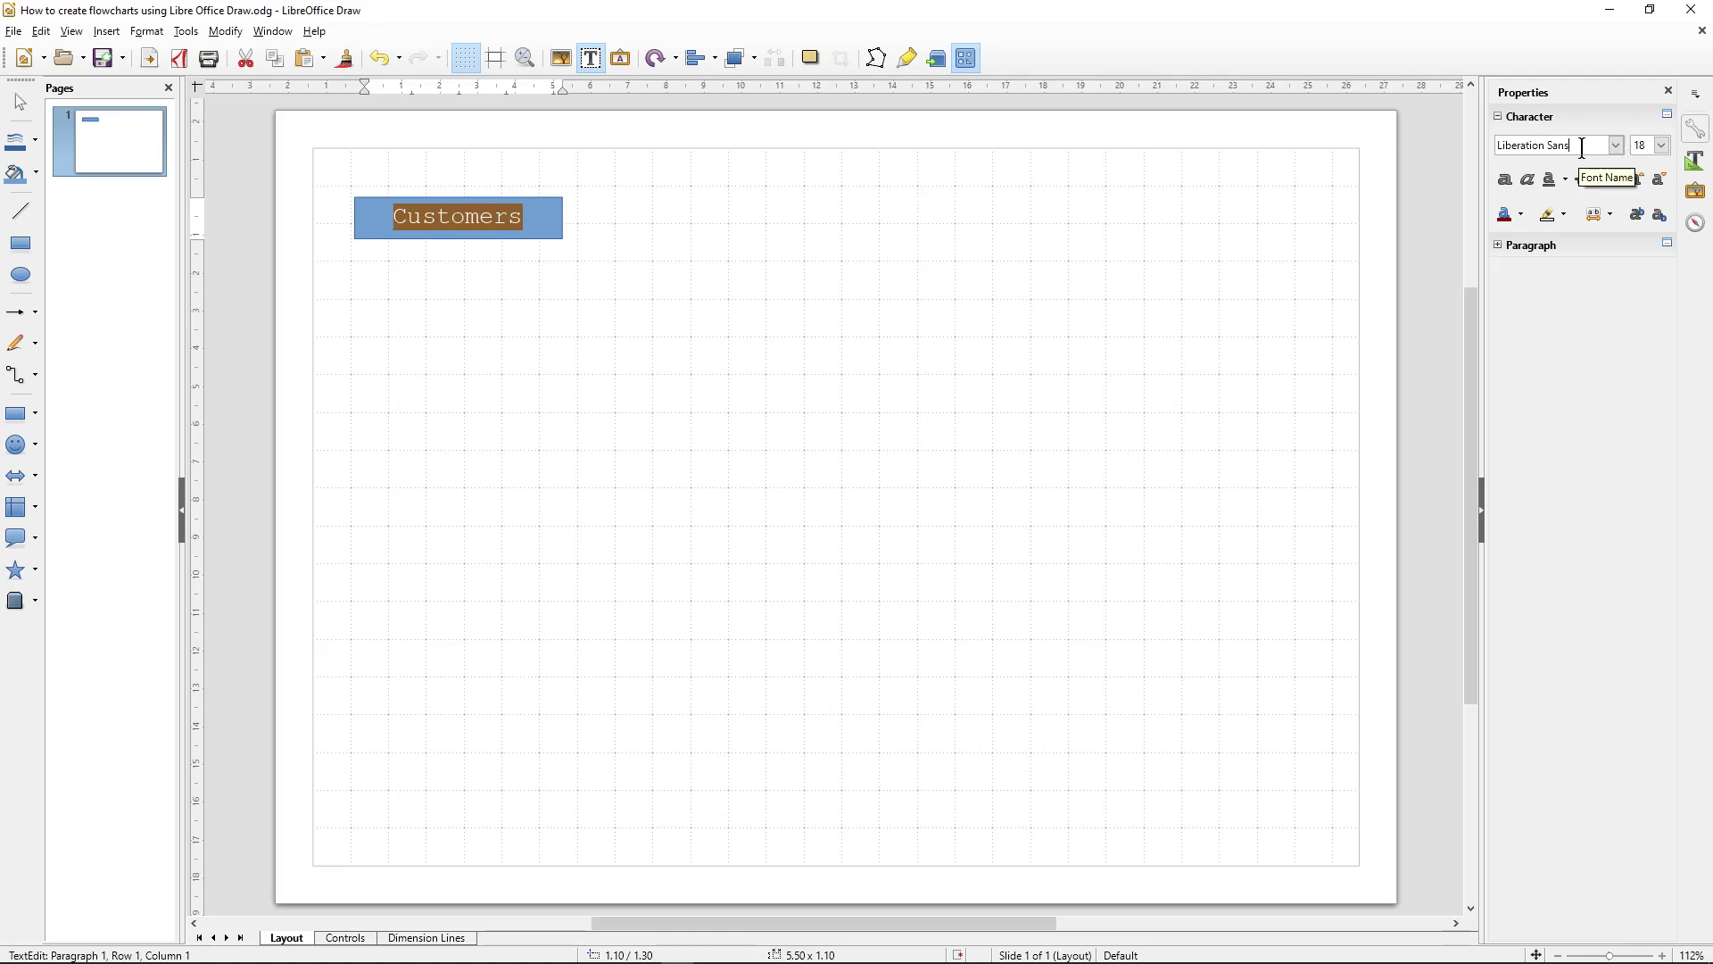
click(1571, 144)
text(Aria)
key(Return)
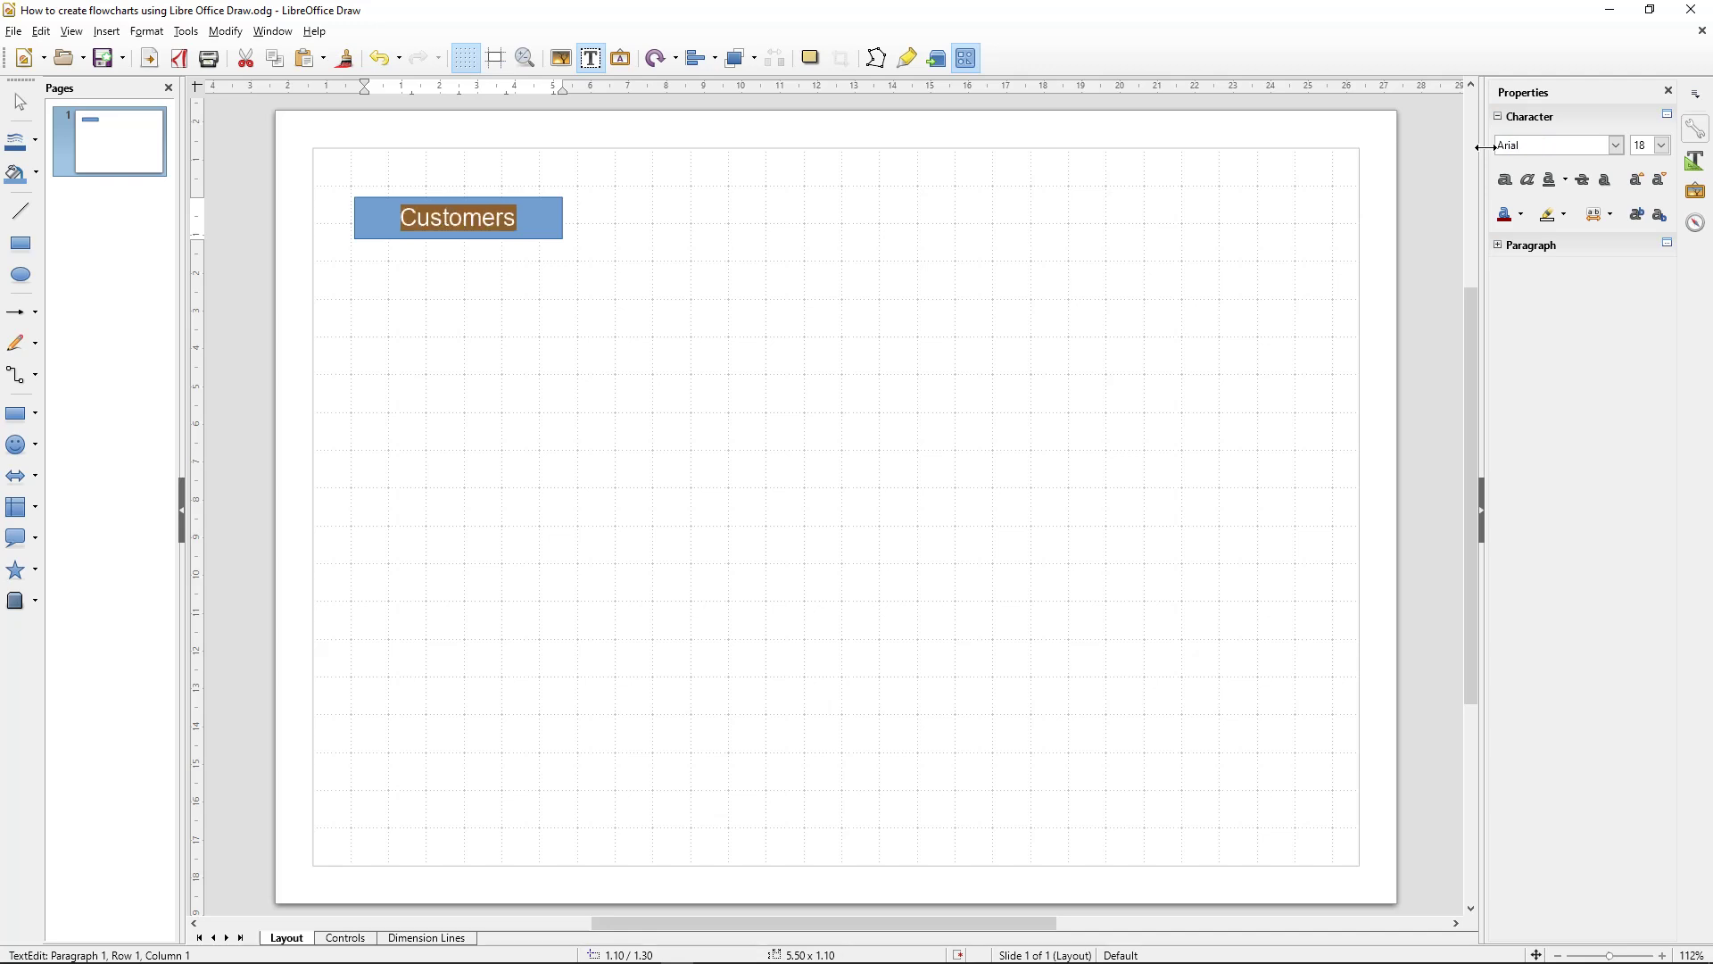
click(1661, 144)
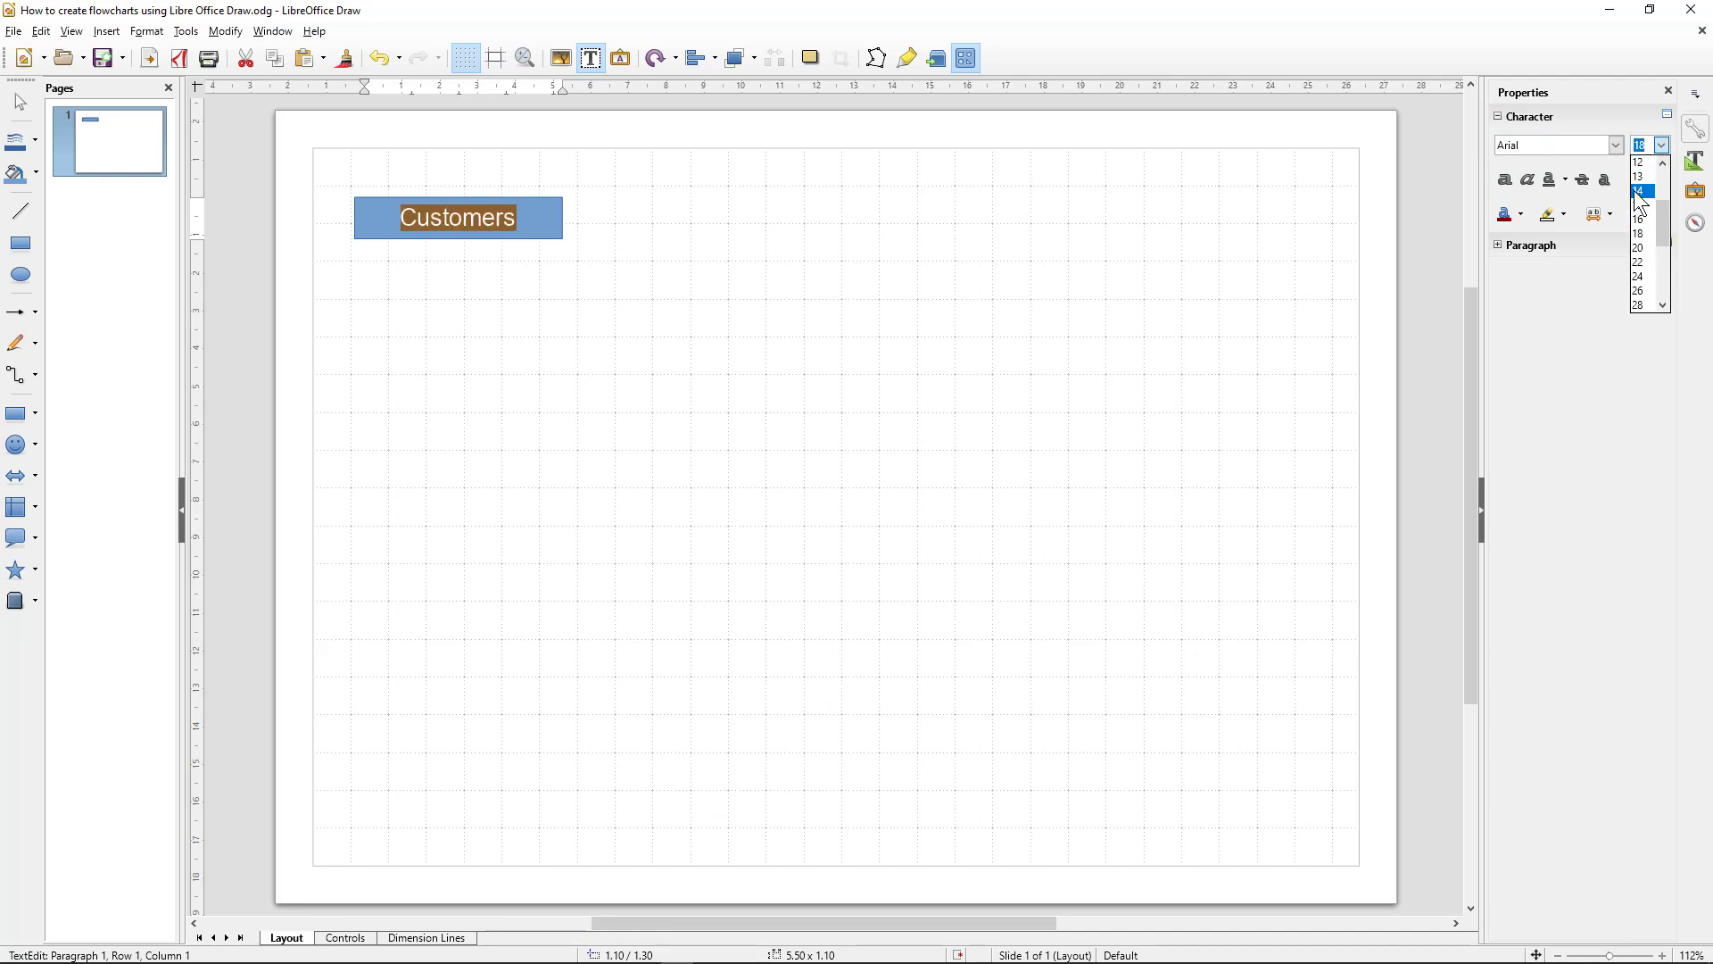
click(1640, 192)
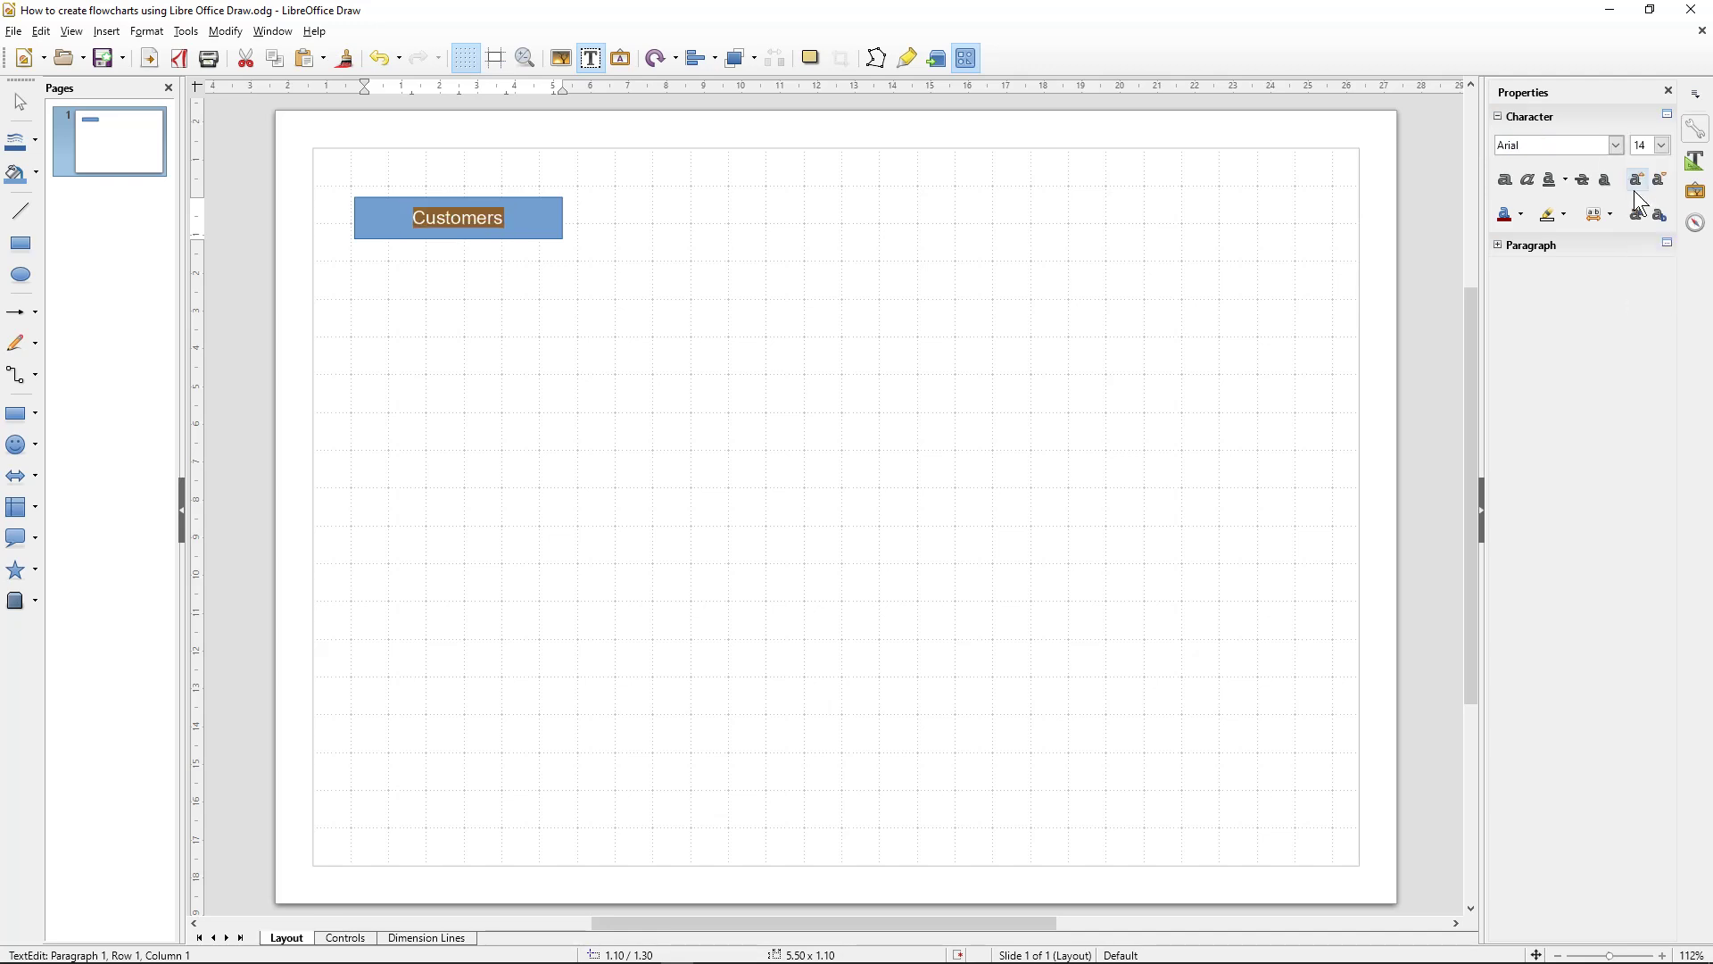
Step: Shrink the Customers box to about 4.3 by 0.7 cm, keeping its upper-left corner in place
click(496, 260)
click(523, 238)
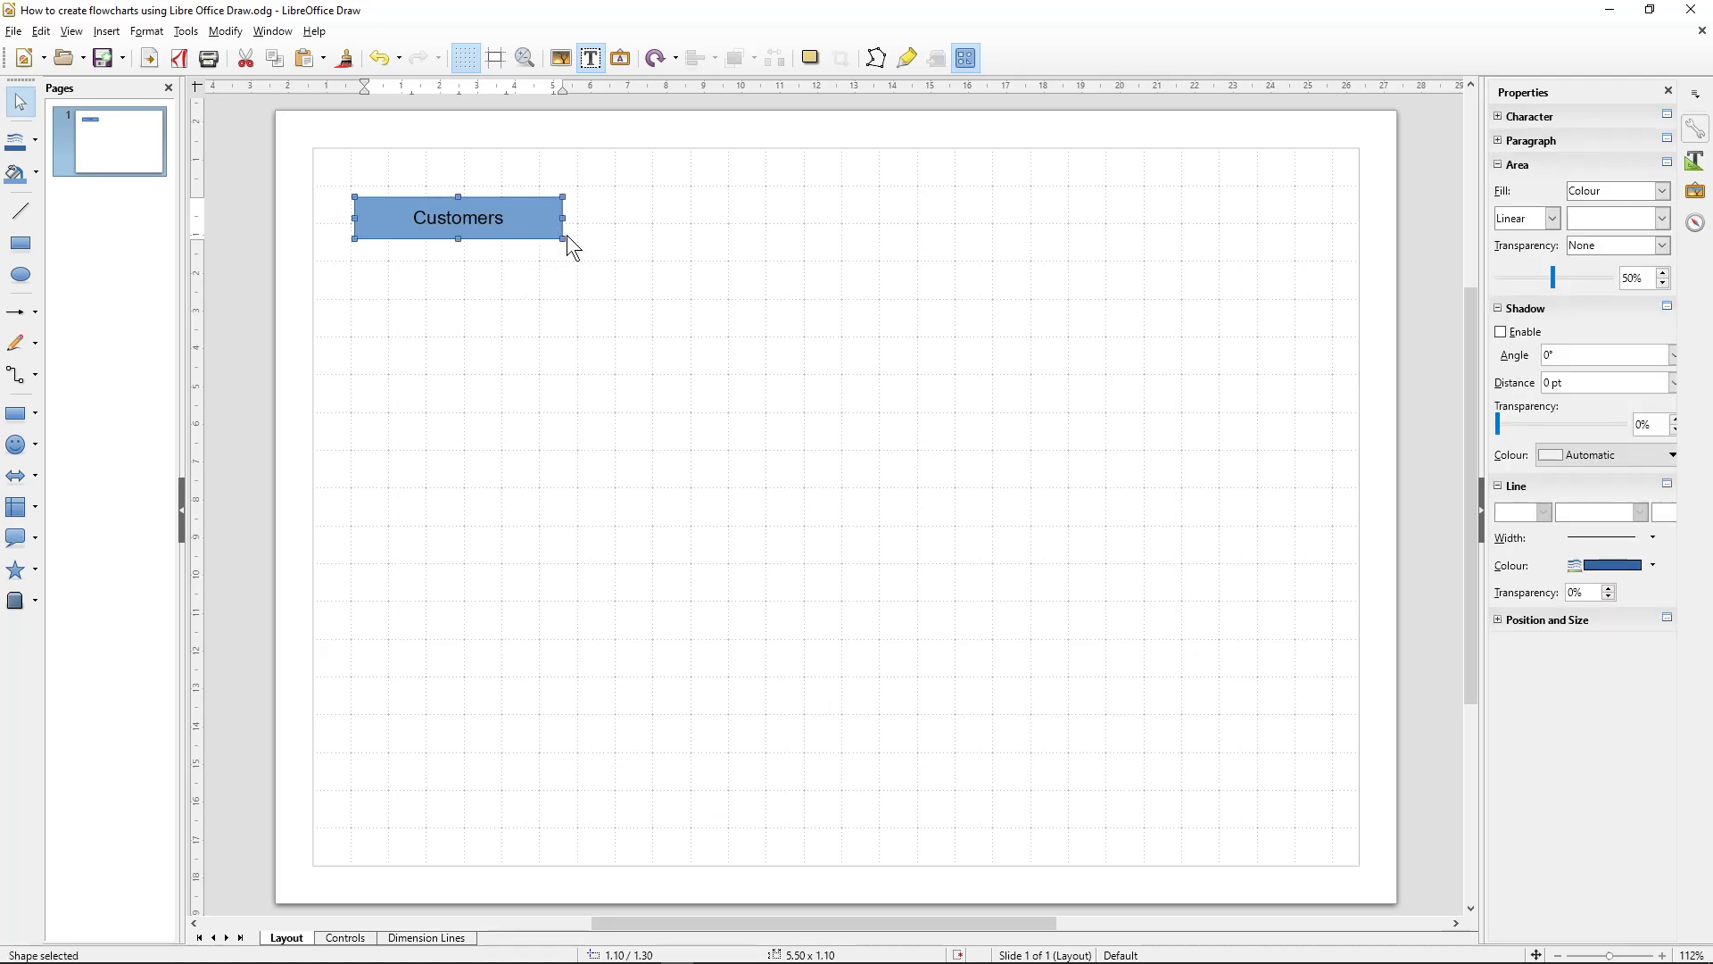
drag(563, 239, 527, 223)
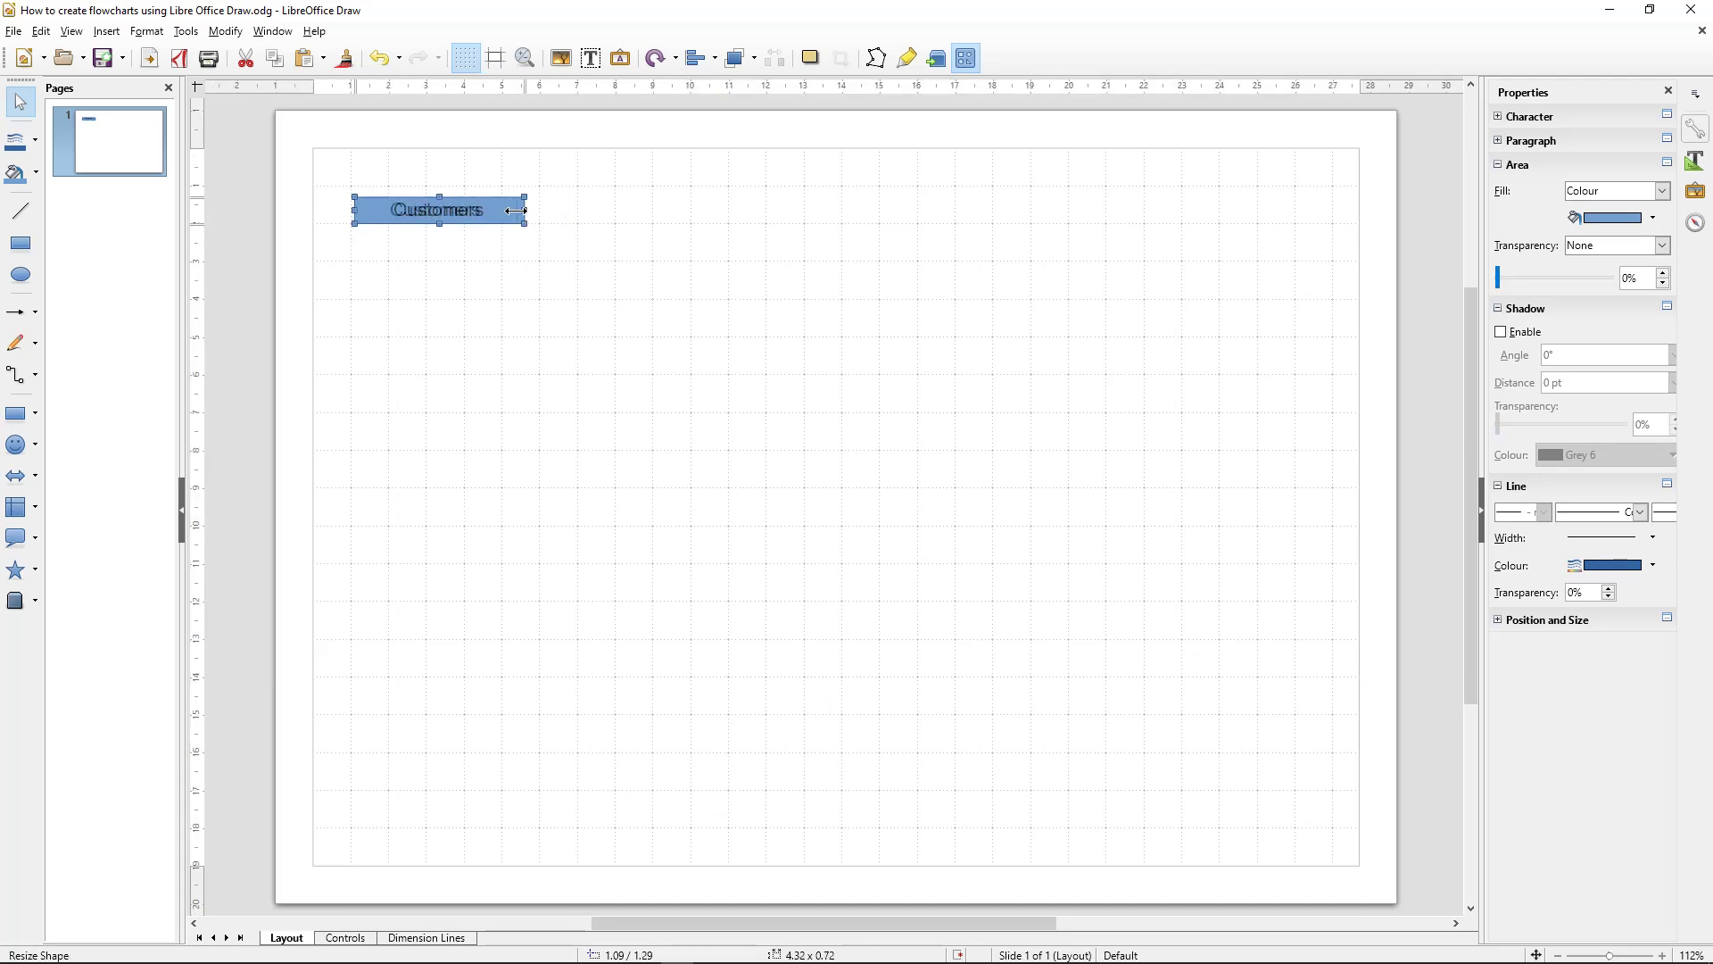
click(499, 329)
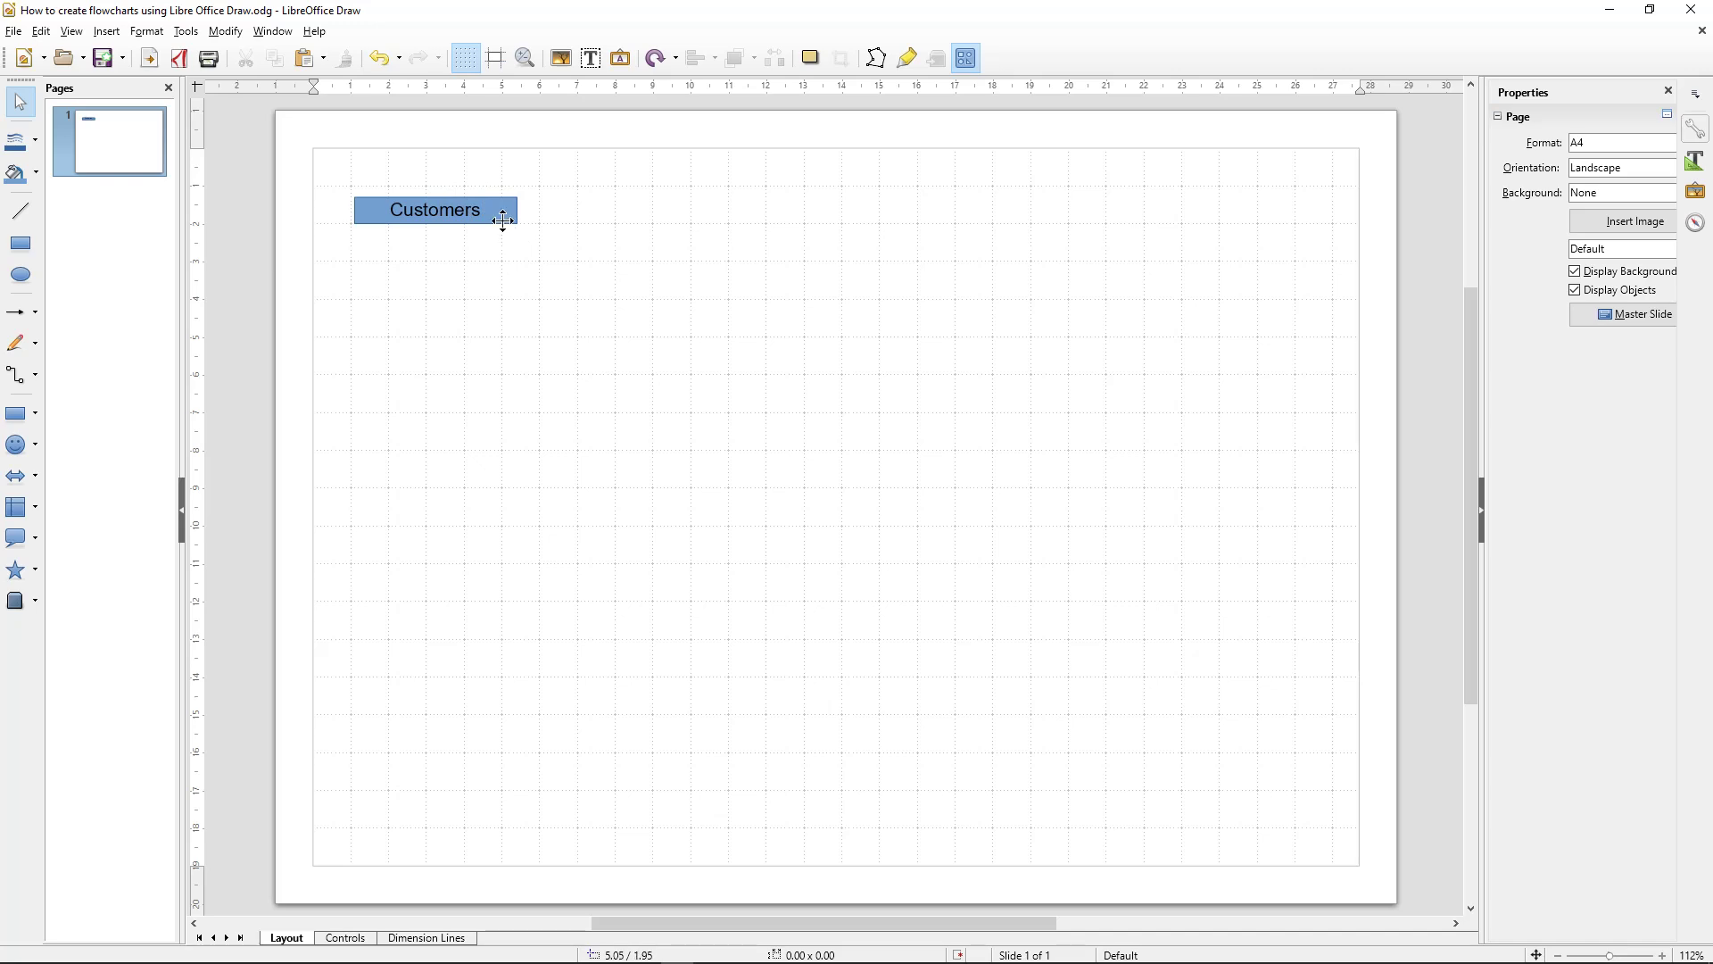
Step: Duplicate the Customers box and place the copy lower down, near the page's horizontal centre, at about 10.2 / 3.6 cm
click(504, 222)
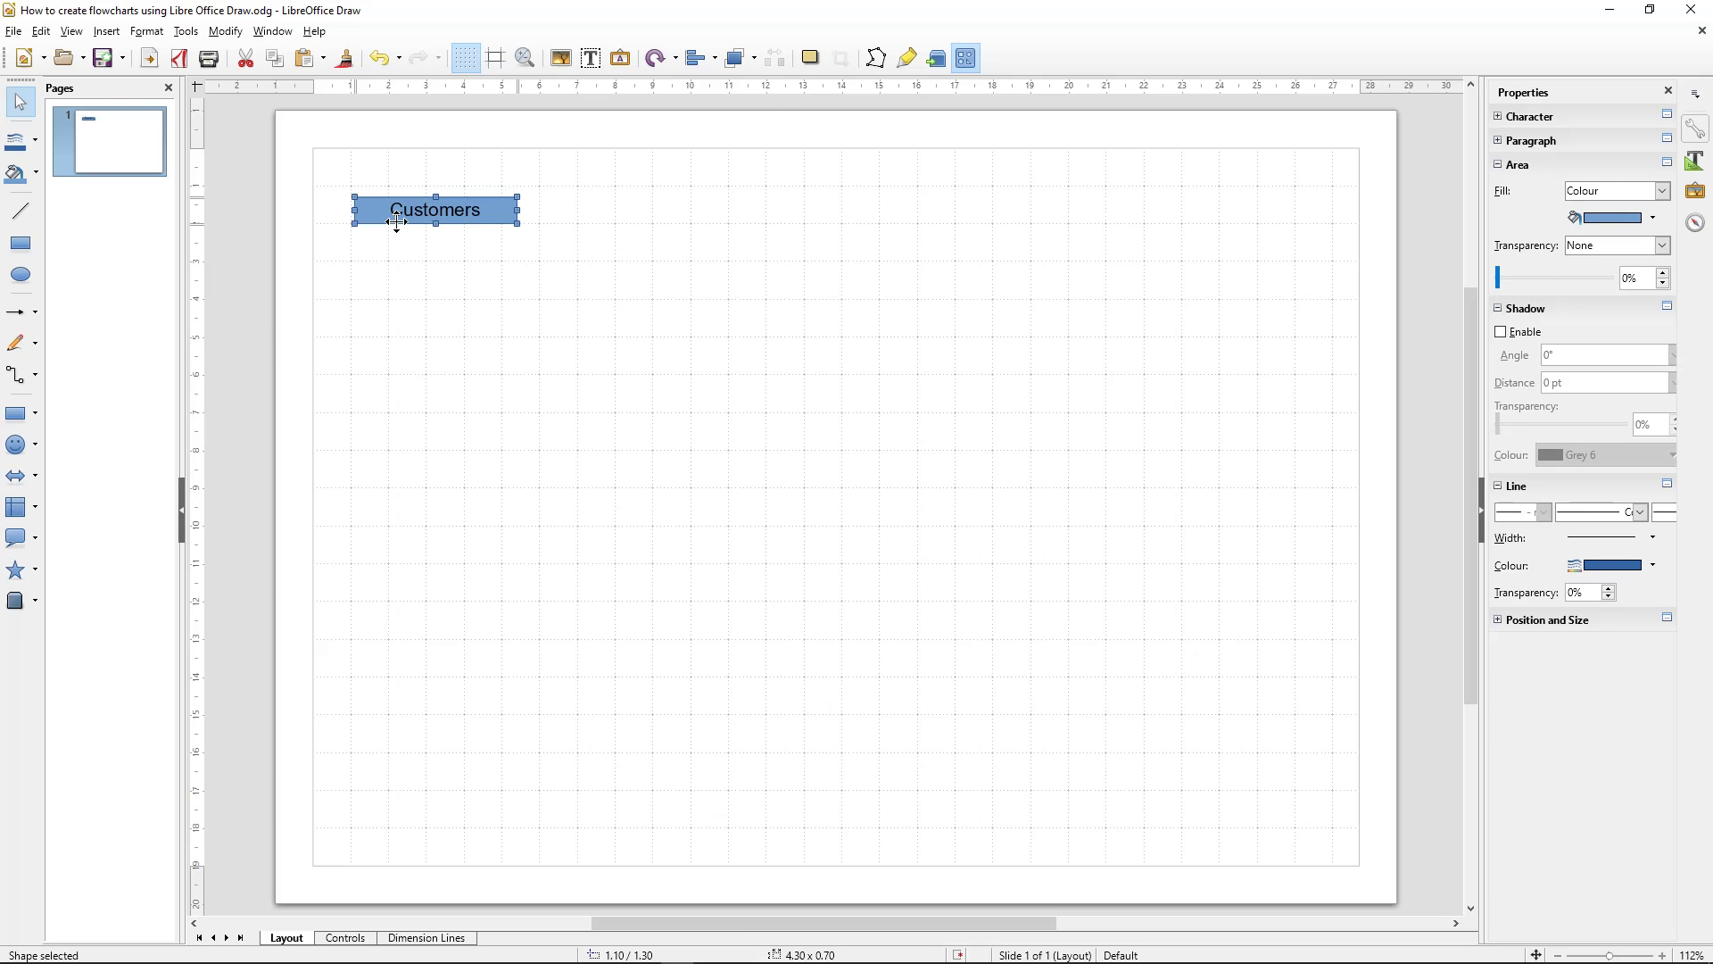
drag(399, 224, 549, 296)
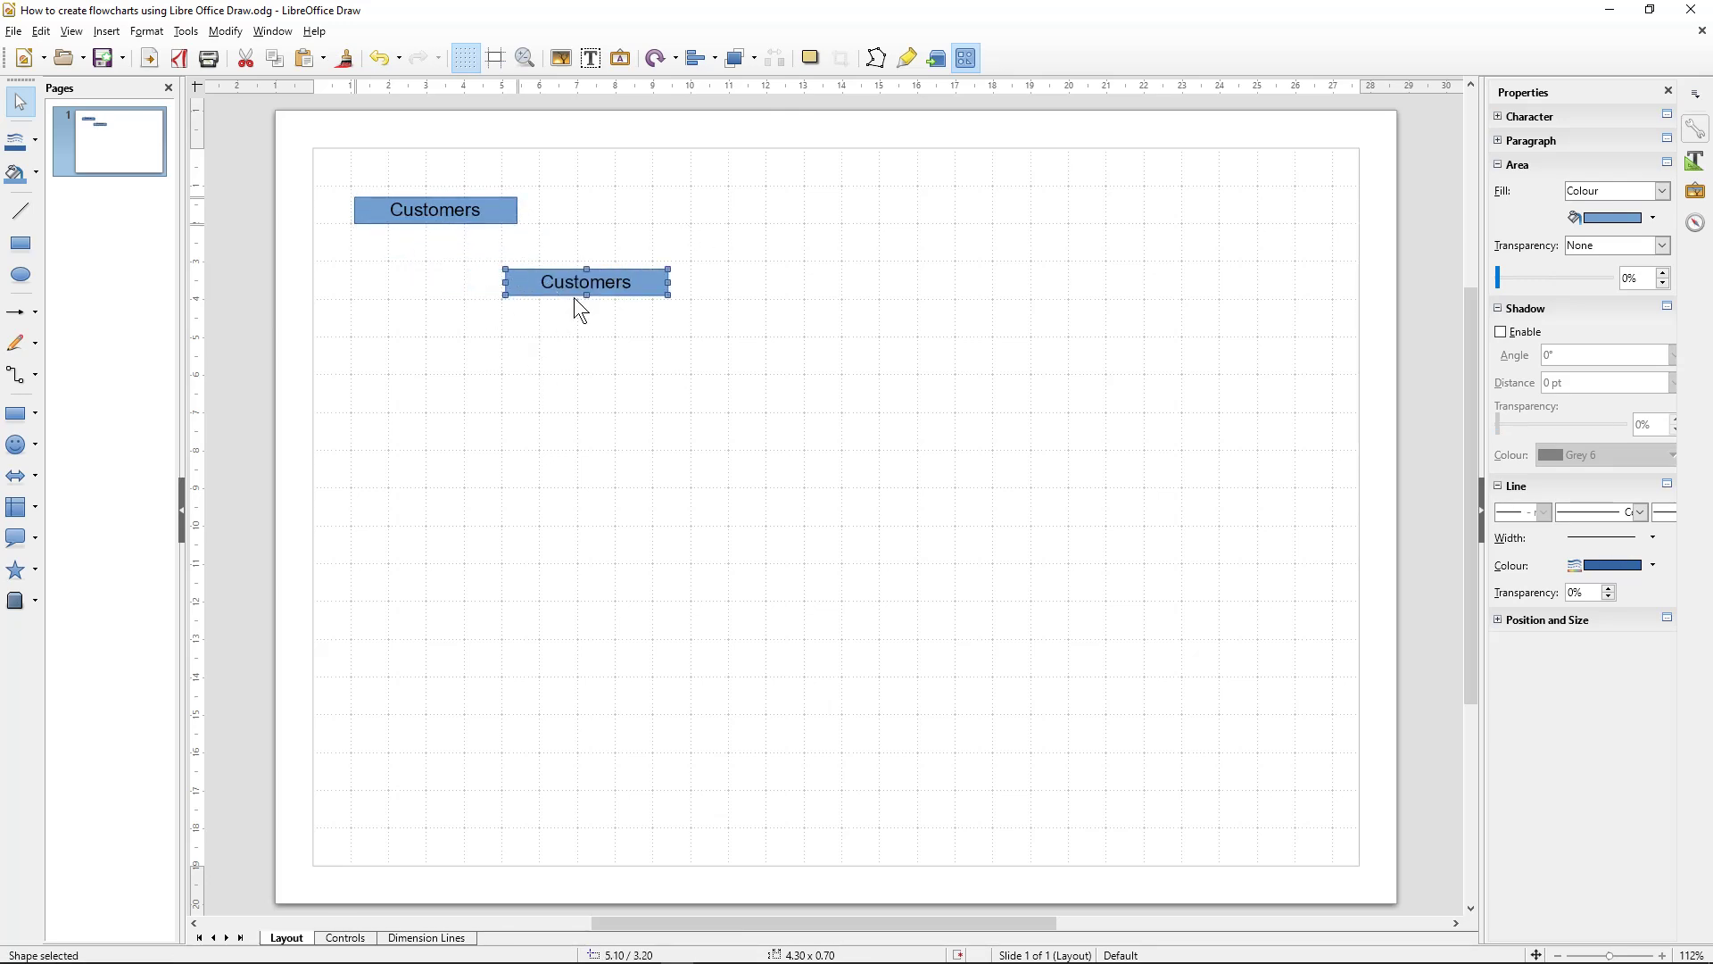
drag(563, 296, 755, 311)
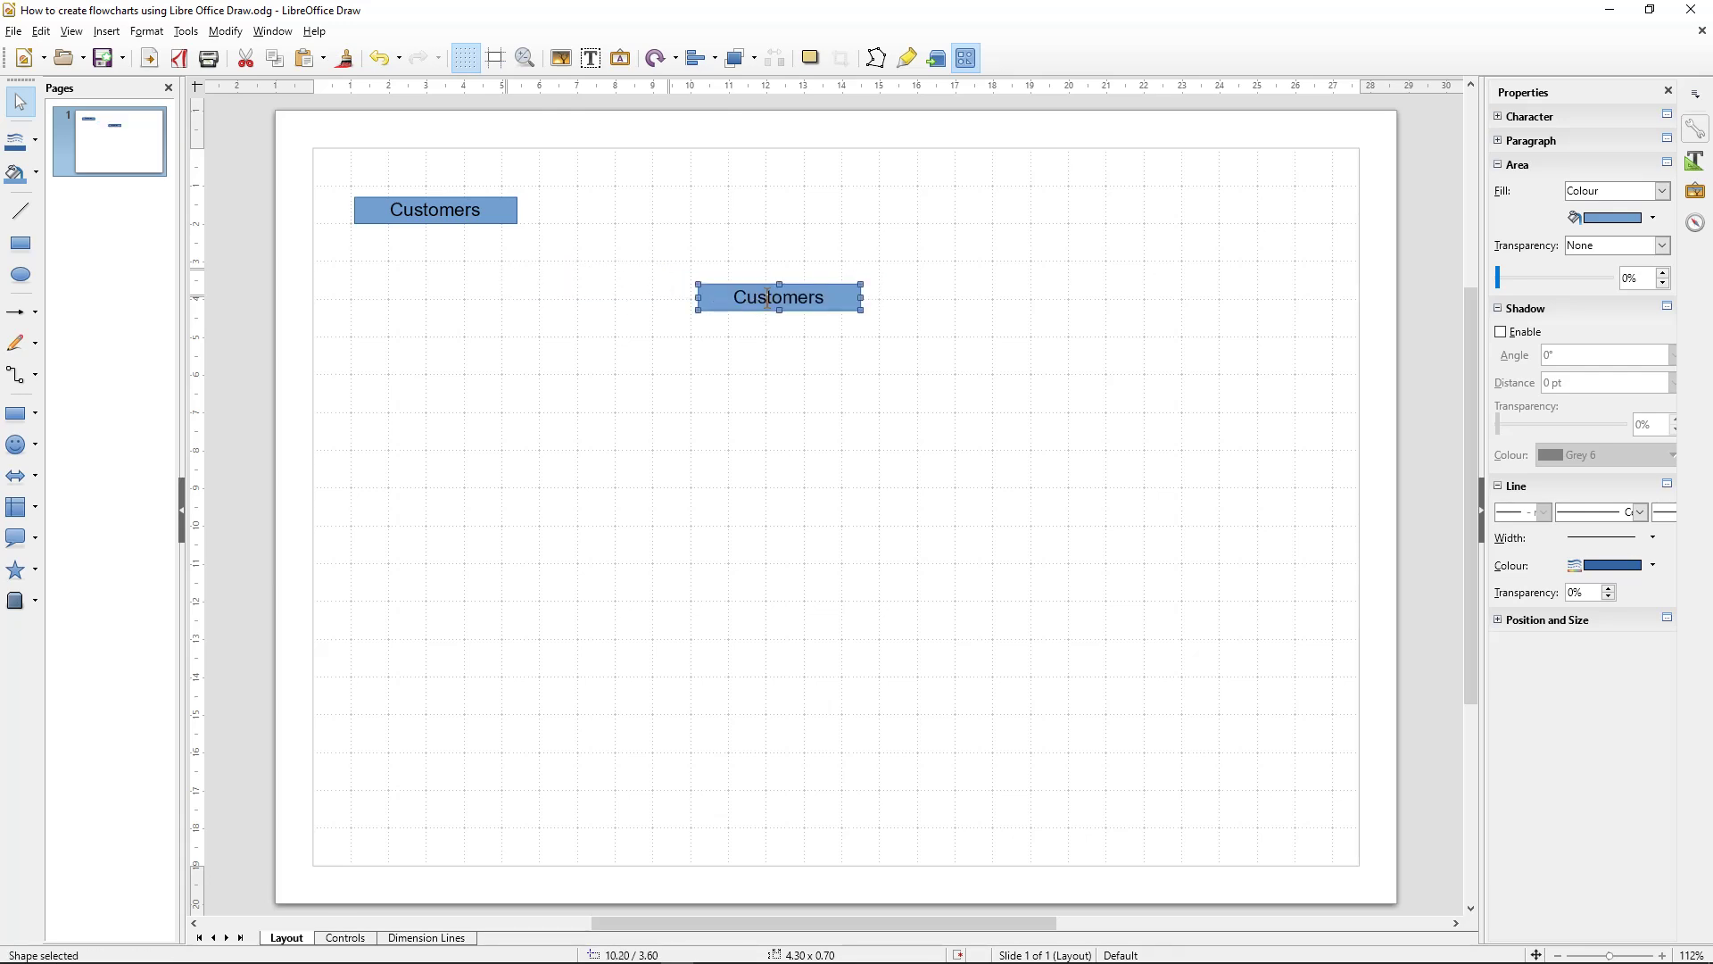
Step: Replace the copied box's label with "Ecommerce Website", putting each word on its own line
click(767, 298)
double_click(767, 297)
text(Ecommerce)
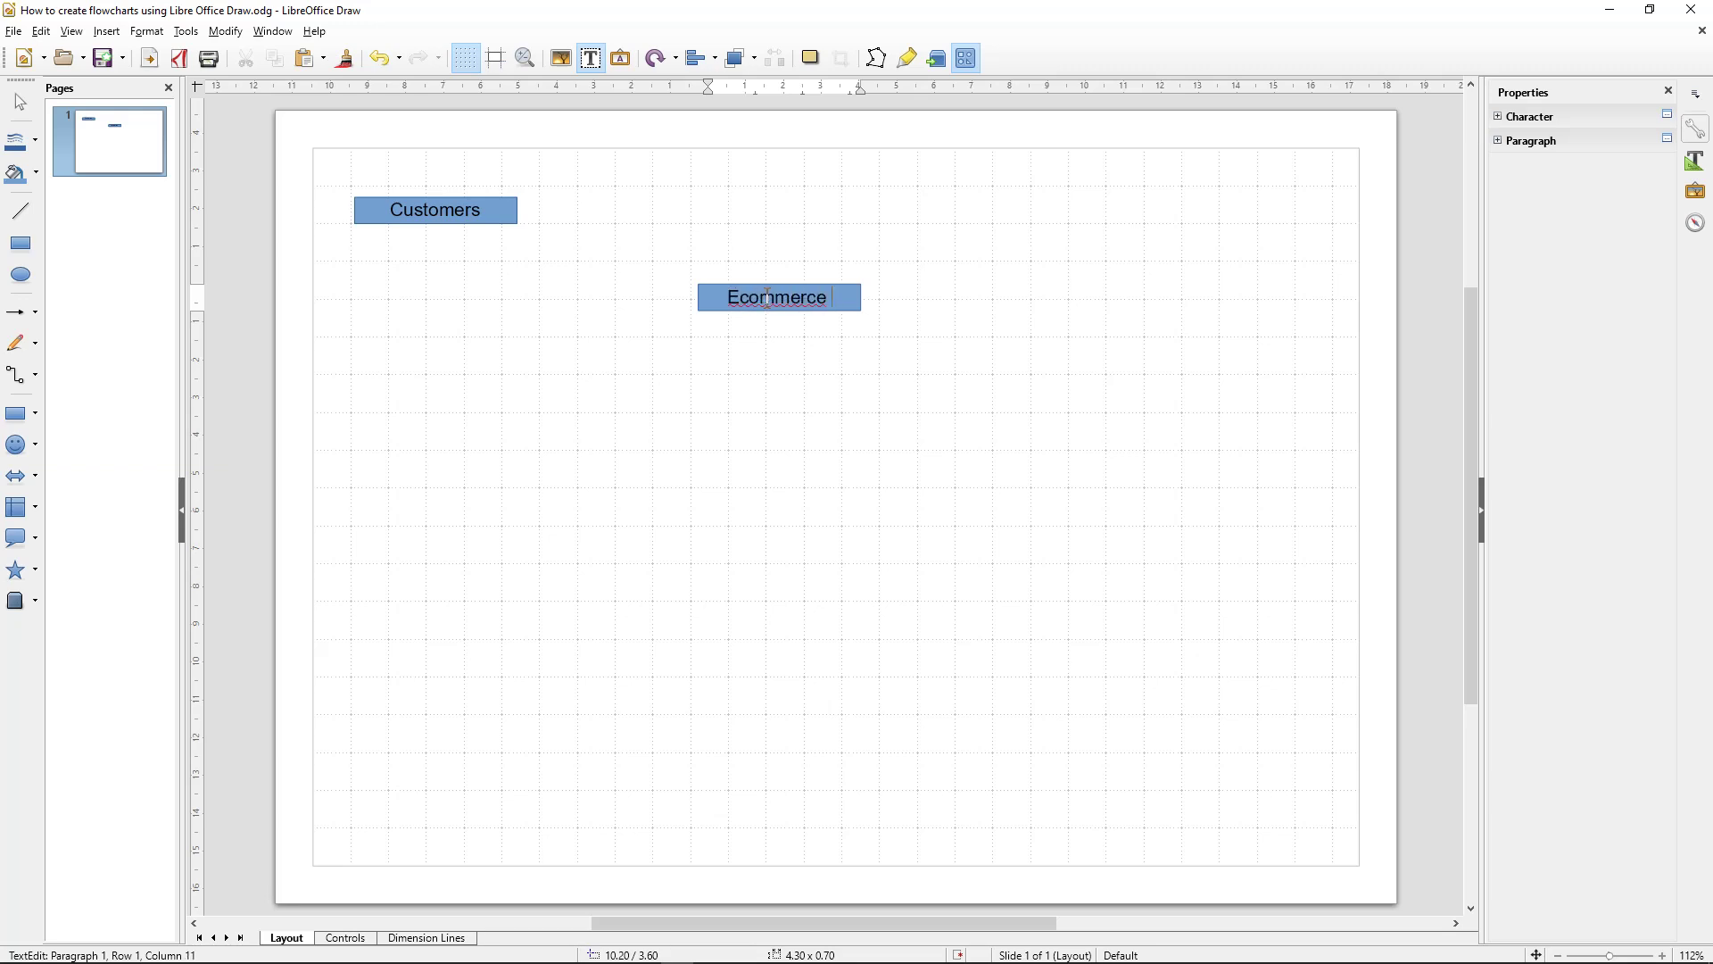
key(Return)
text(Website)
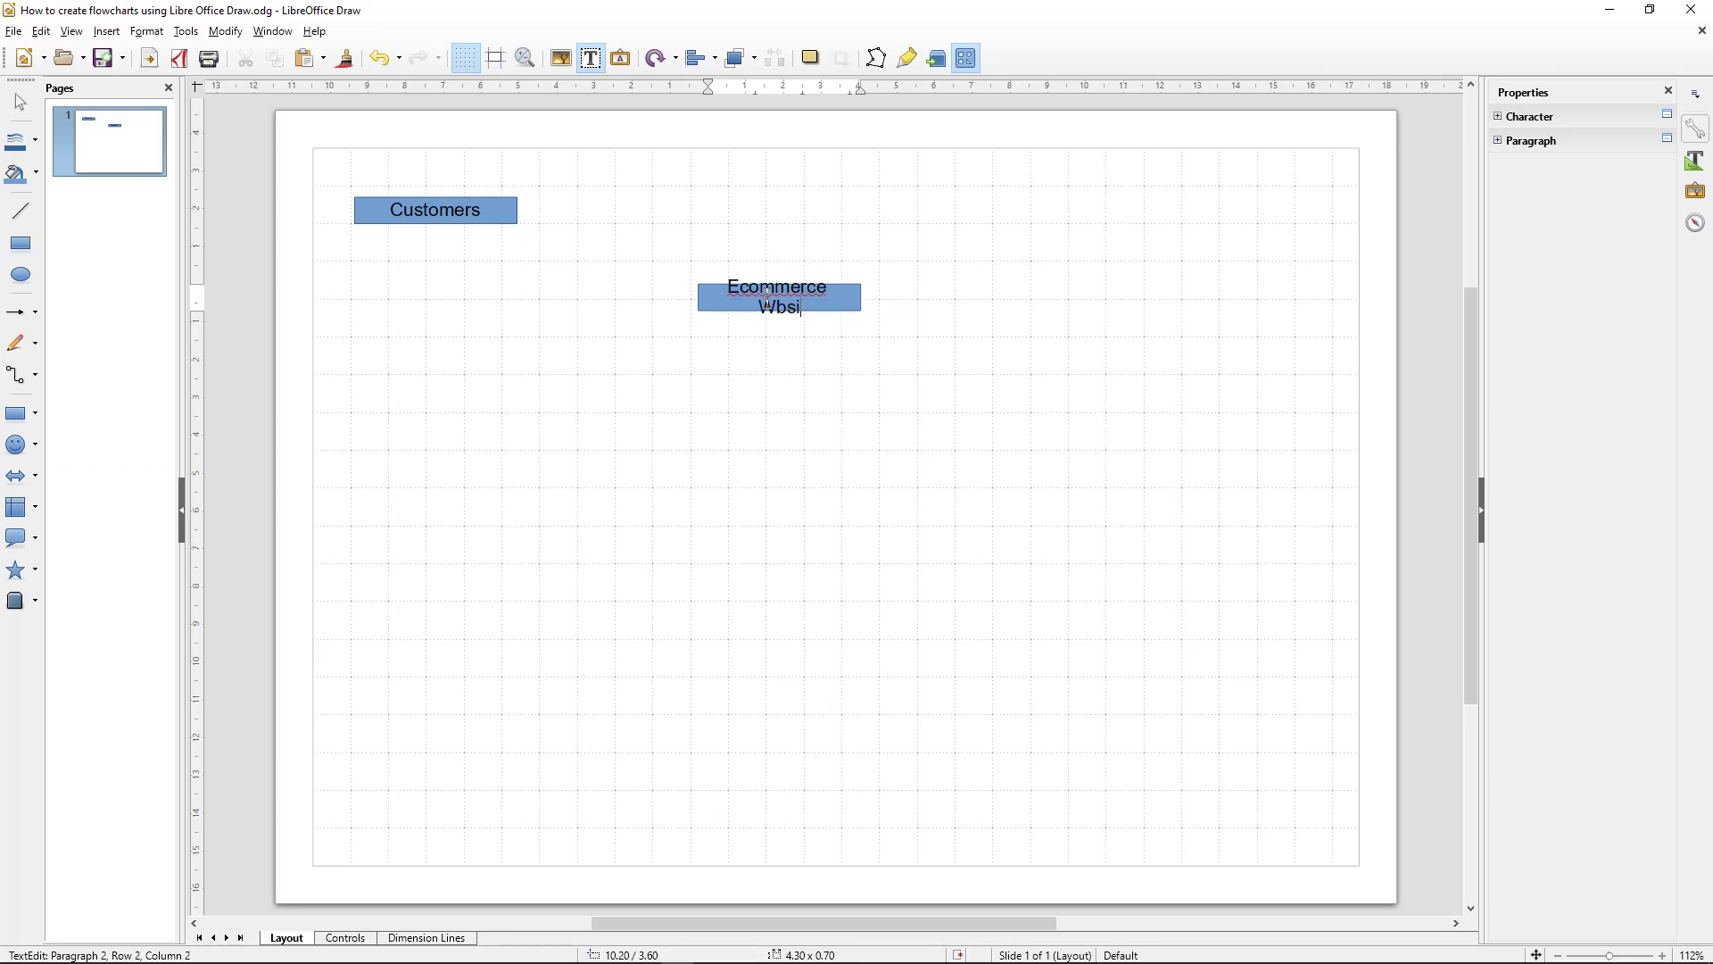
key(BackSpace)
key(BackSpace)
key(BackSpace)
key(BackSpace)
key(BackSpace)
key(BackSpace)
text(bs)
key(BackSpace)
key(BackSpace)
text(ebsit)
key(BackSpace)
key(BackSpace)
key(BackSpace)
key(BackSpace)
text(bsite)
click(721, 341)
Step: Enlarge the Ecommerce Website box to about 4.3 by 1.4 cm and move it up to about 10.1 / 1.7 cm
click(730, 312)
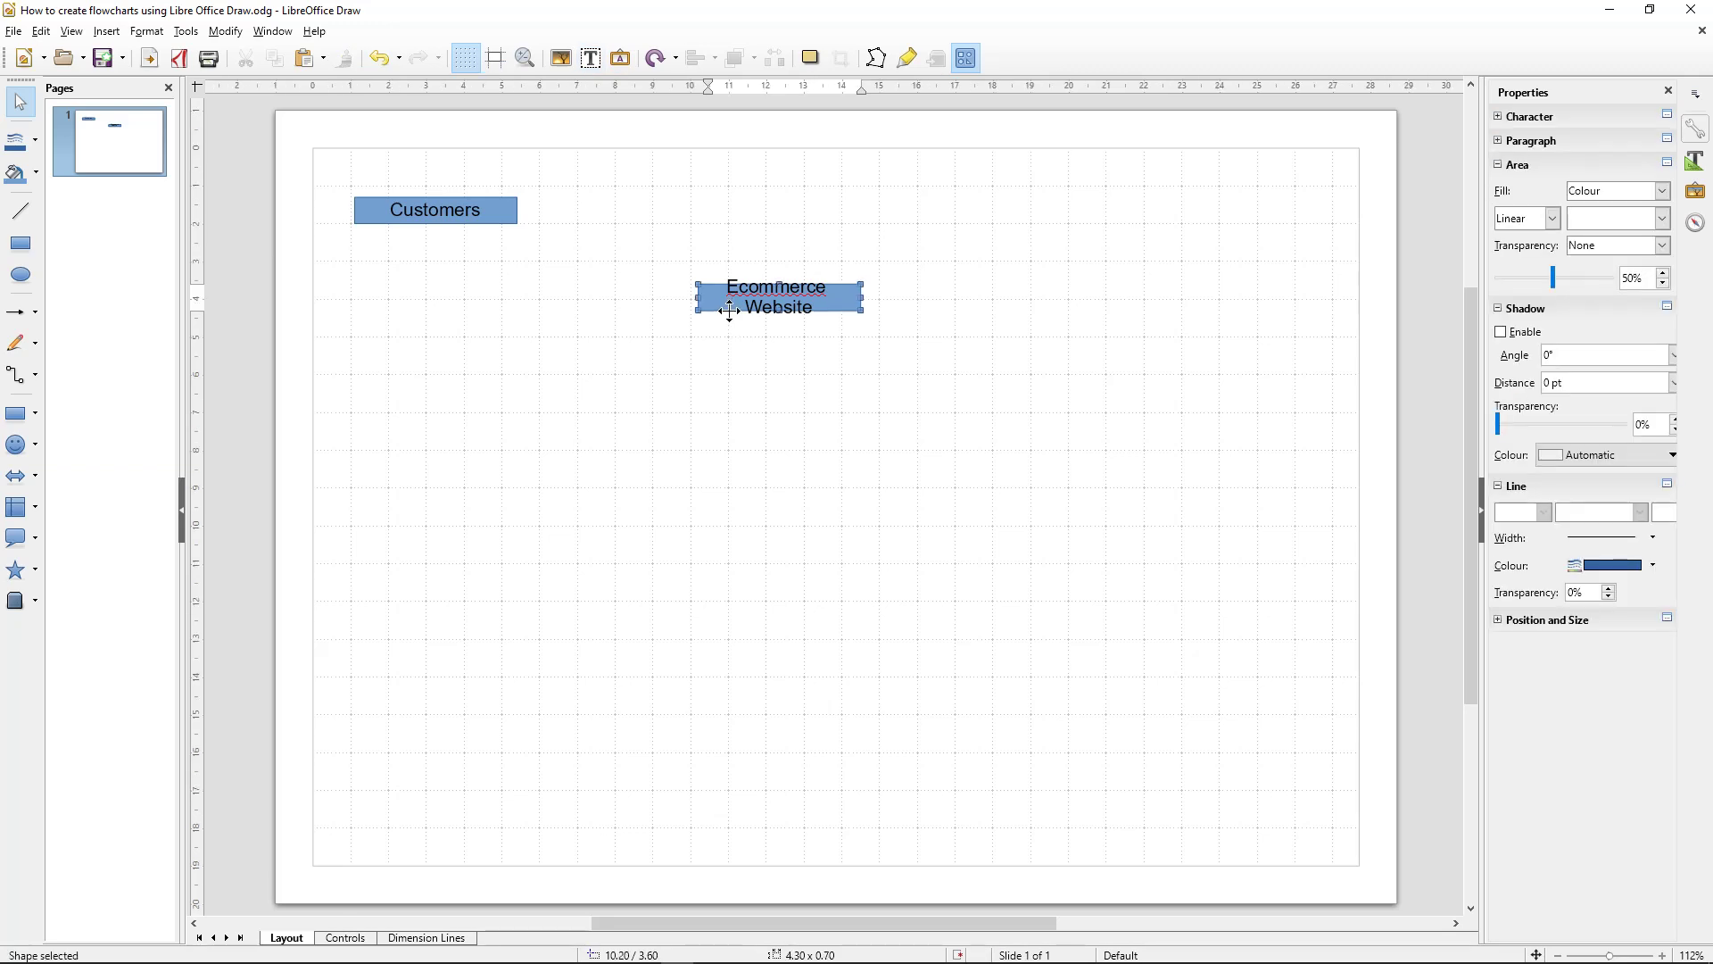
drag(778, 340, 723, 221)
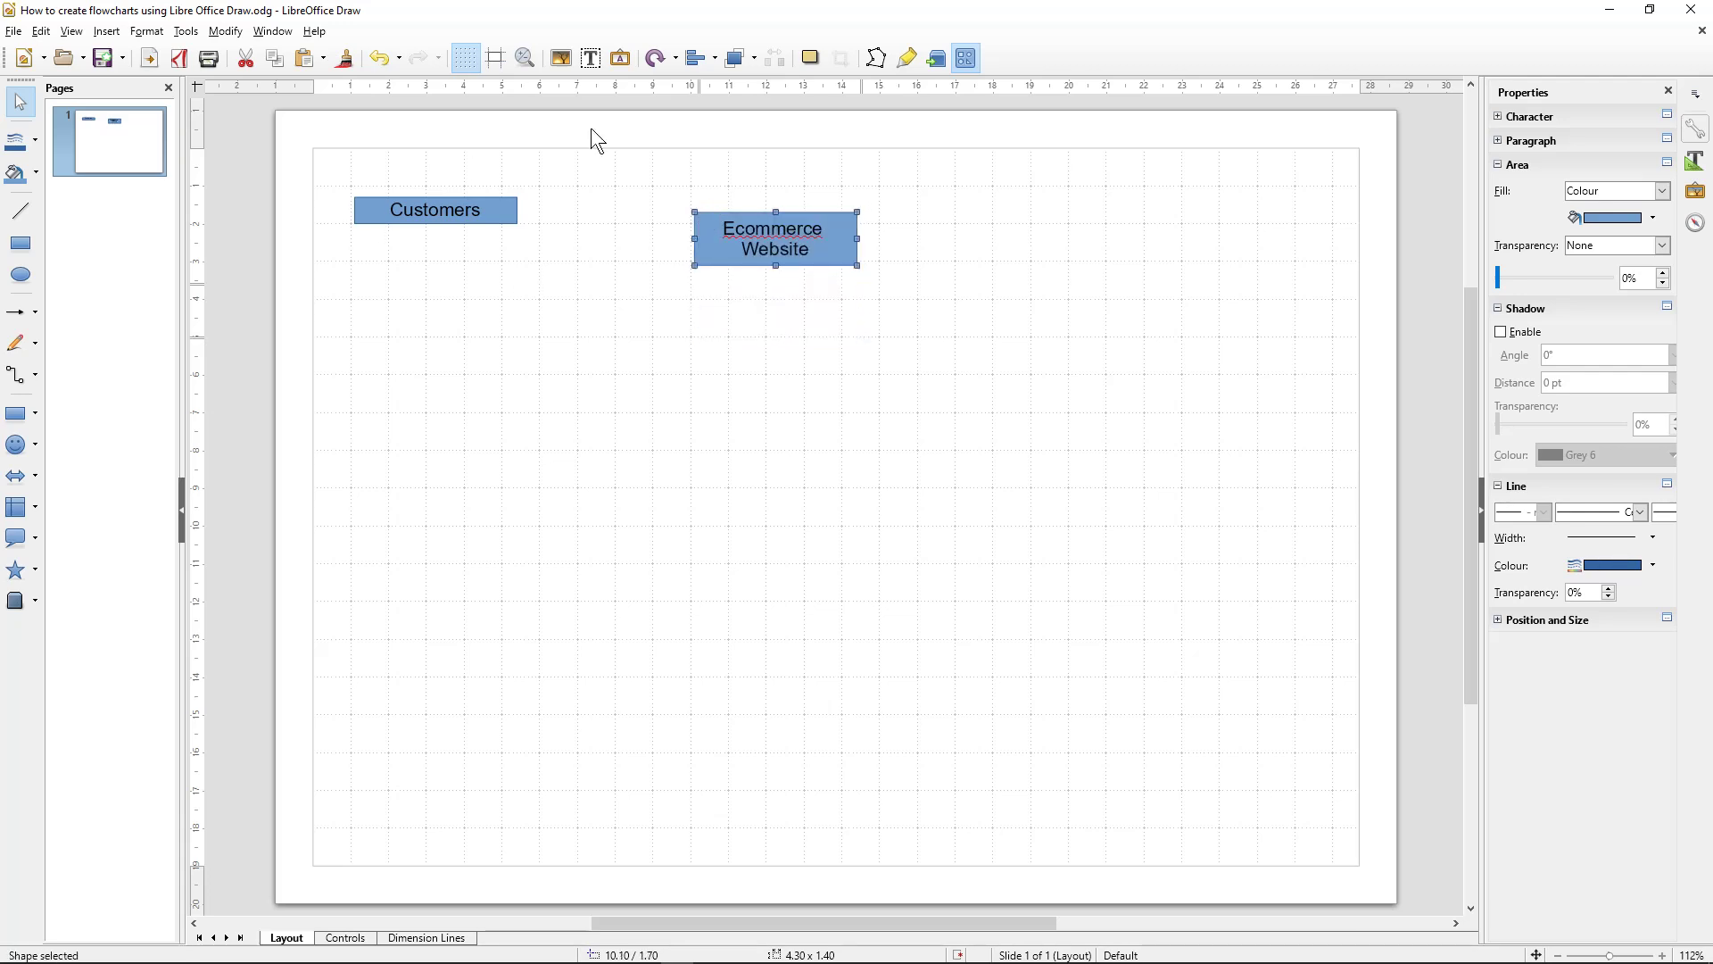
click(753, 302)
click(744, 265)
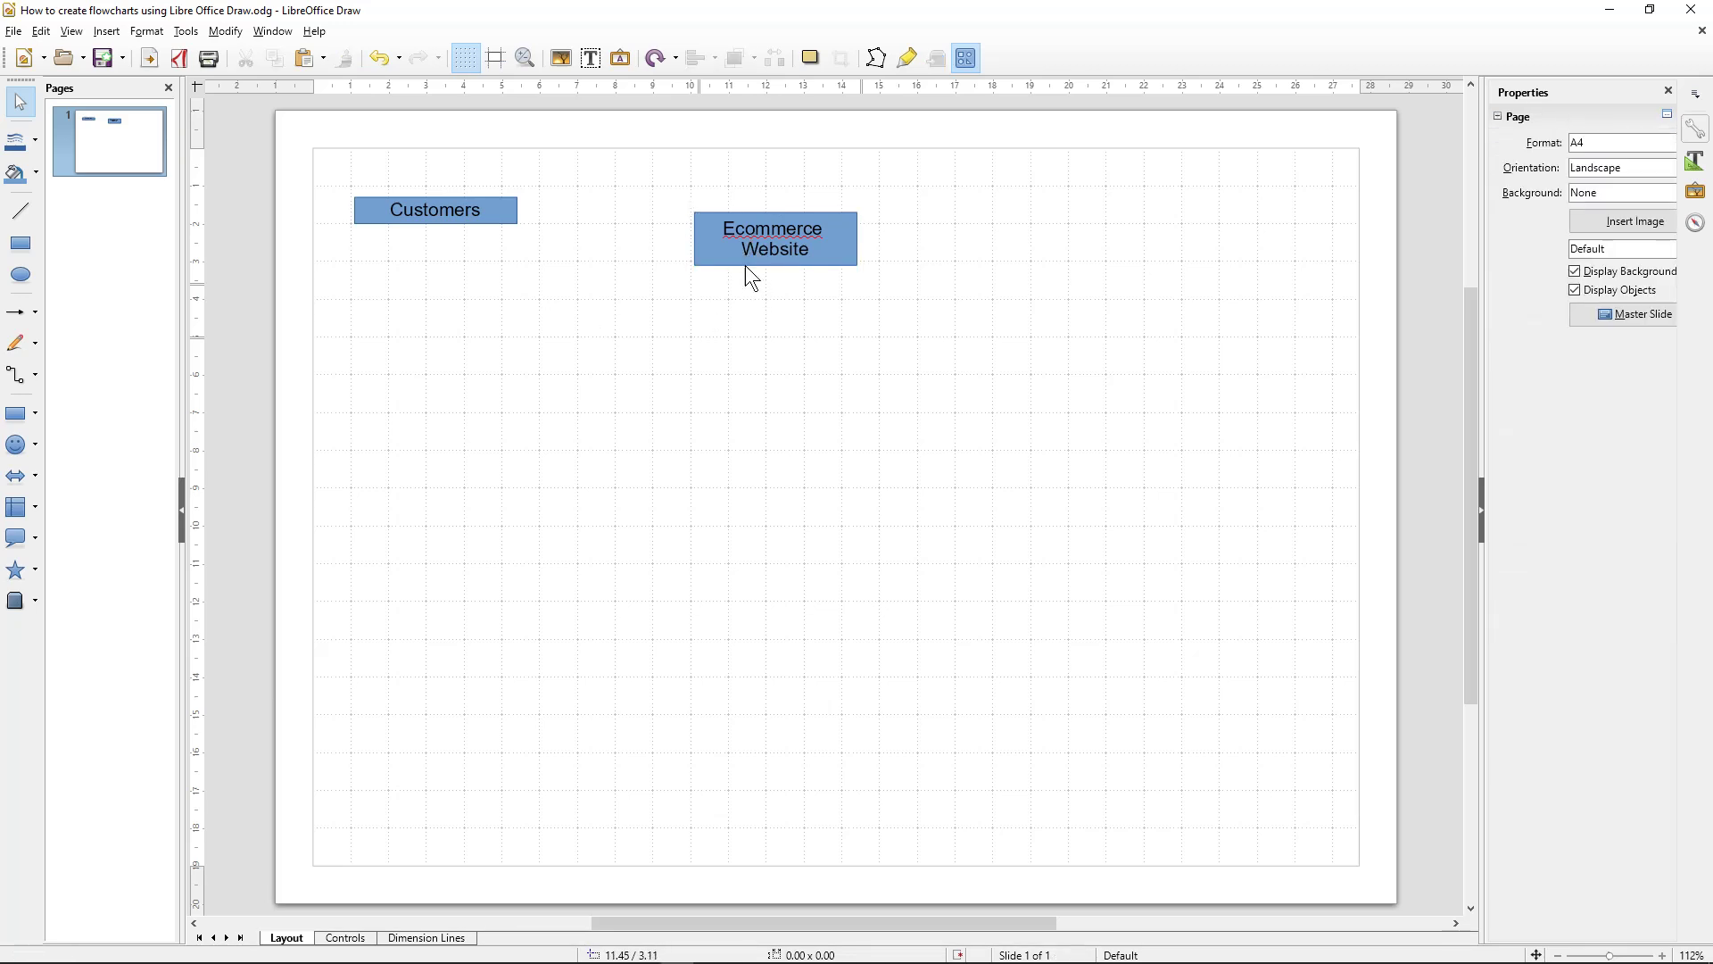
click(517, 222)
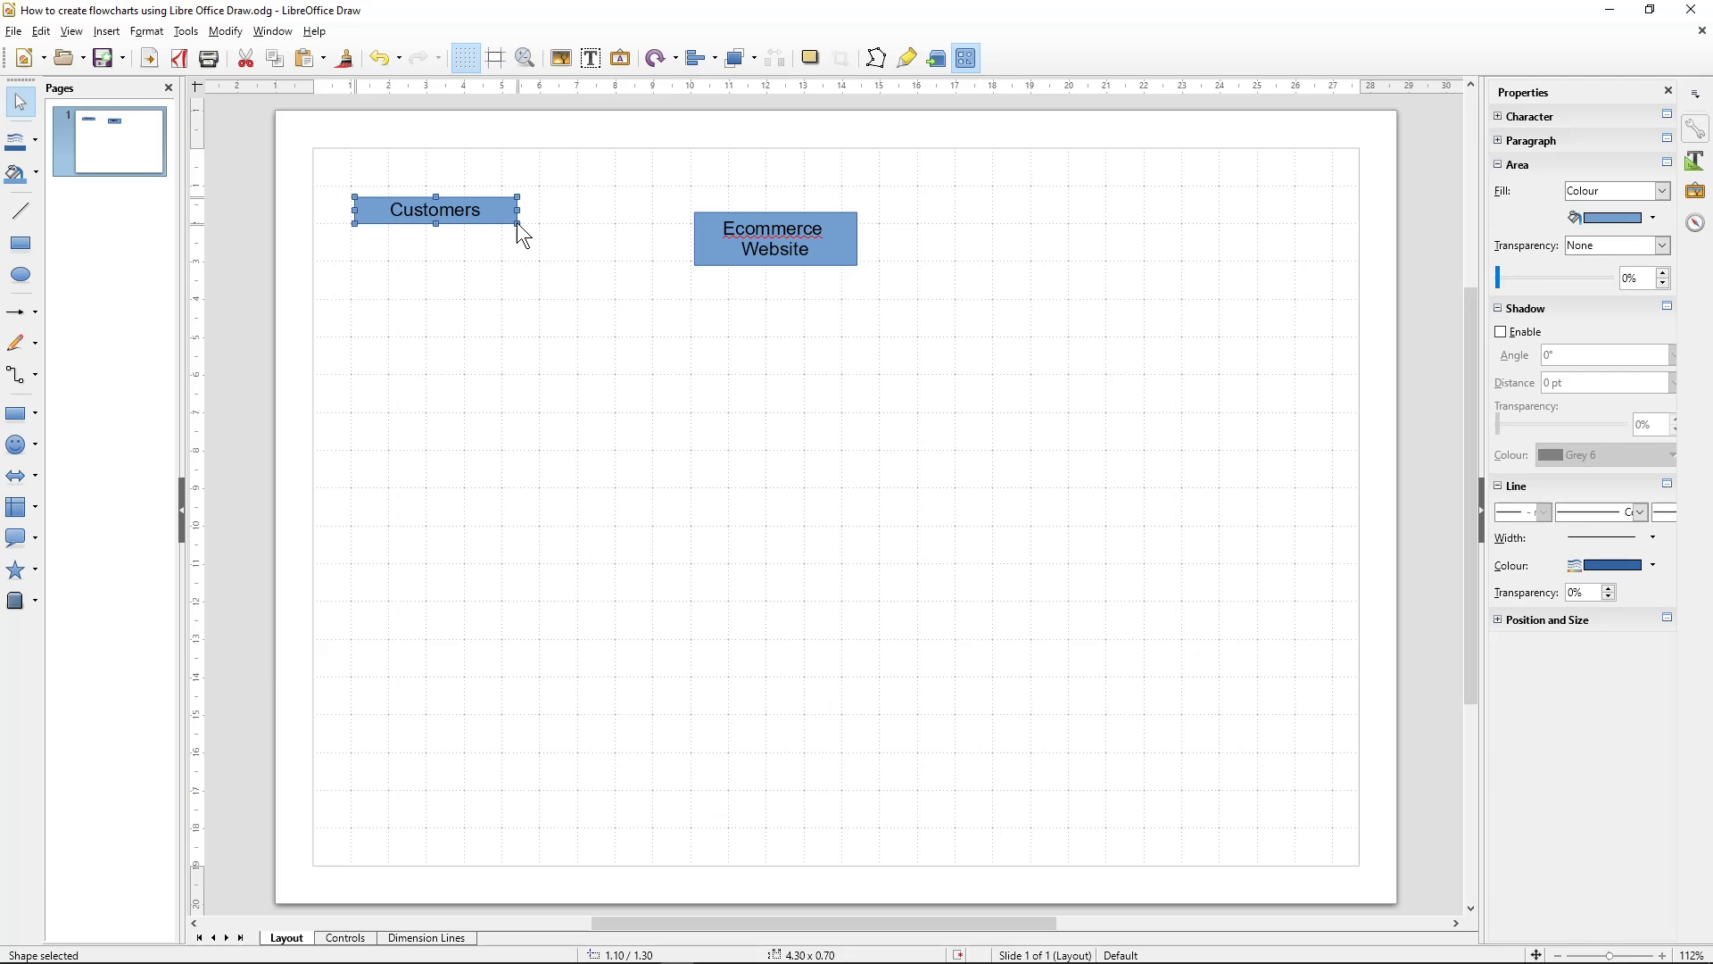
drag(518, 225, 547, 313)
key(ctrl+z)
Step: Duplicate the Customers box below the original, at about 1.8 / 4.3 cm, and label the copy "Product Categories"
drag(489, 224, 363, 334)
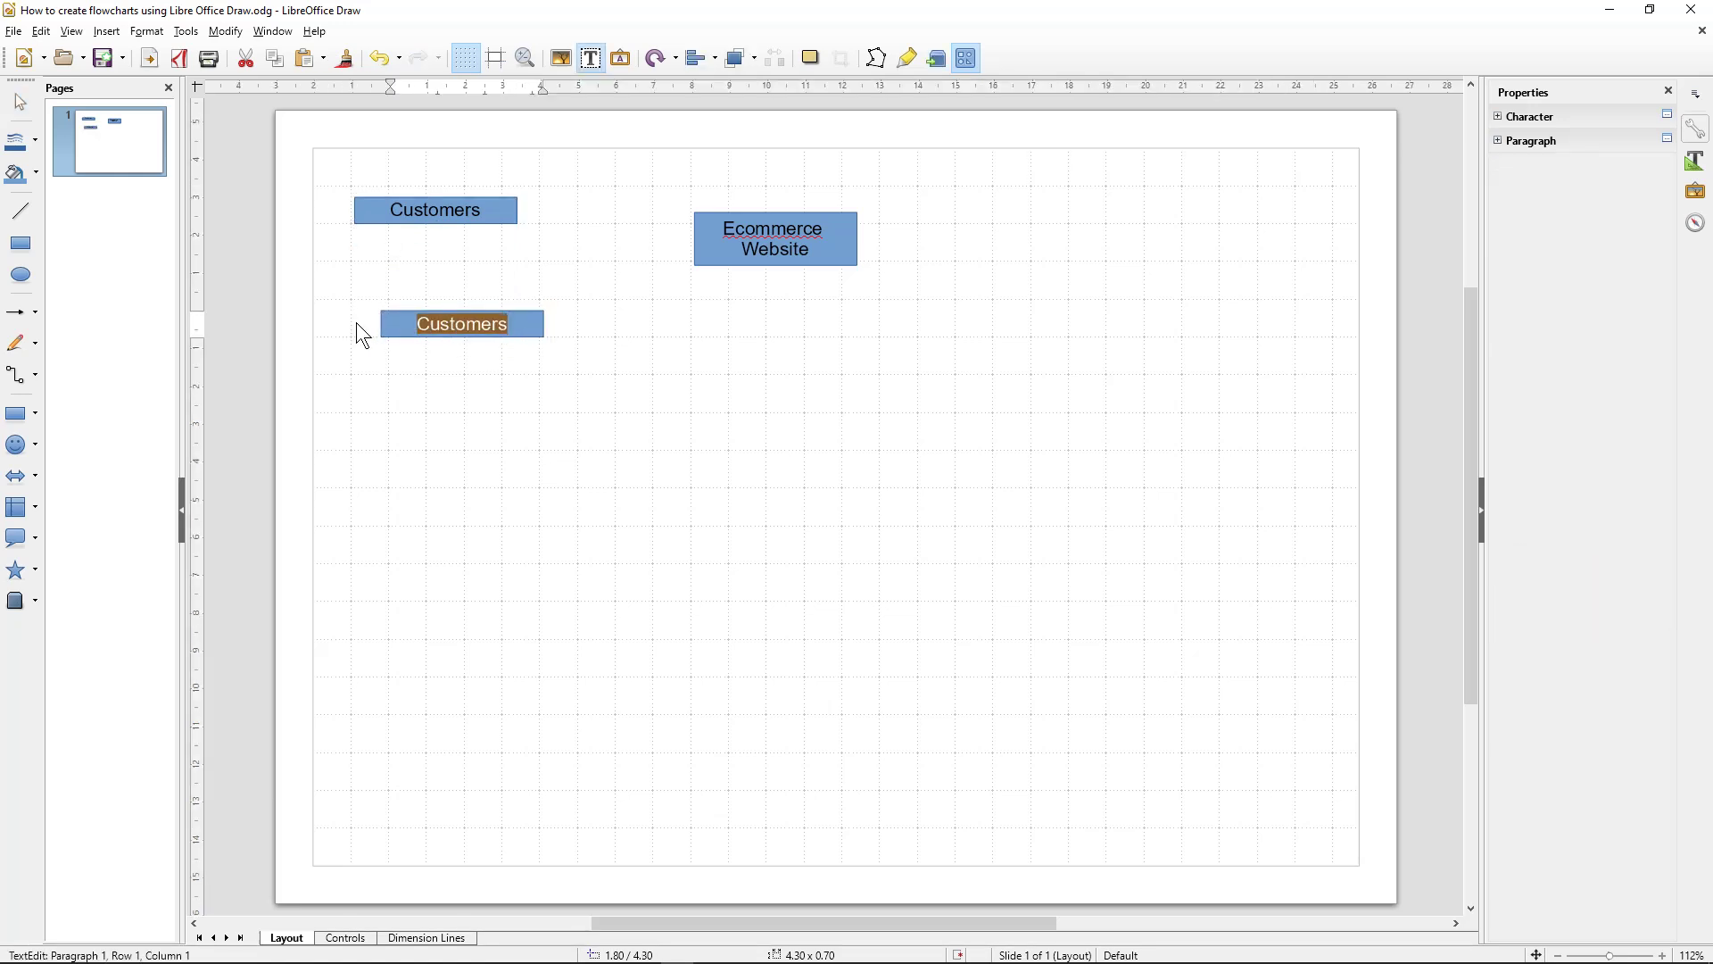
text(Product Cte)
key(BackSpace)
key(BackSpace)
text(atego)
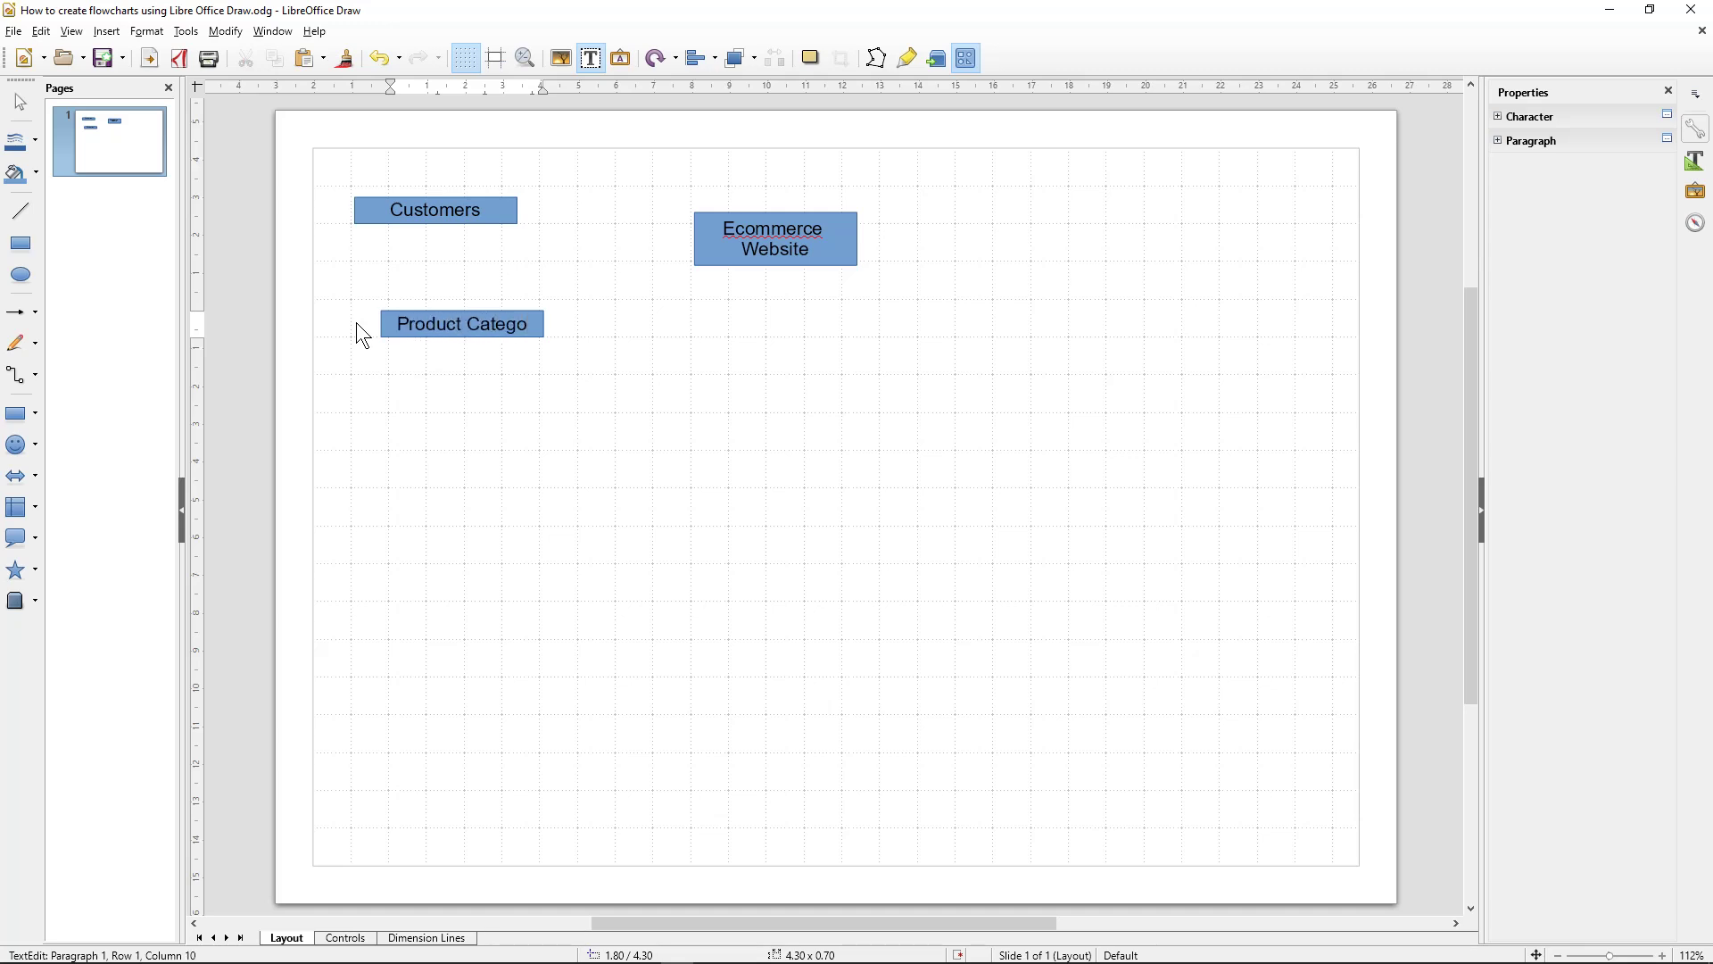
text(ries)
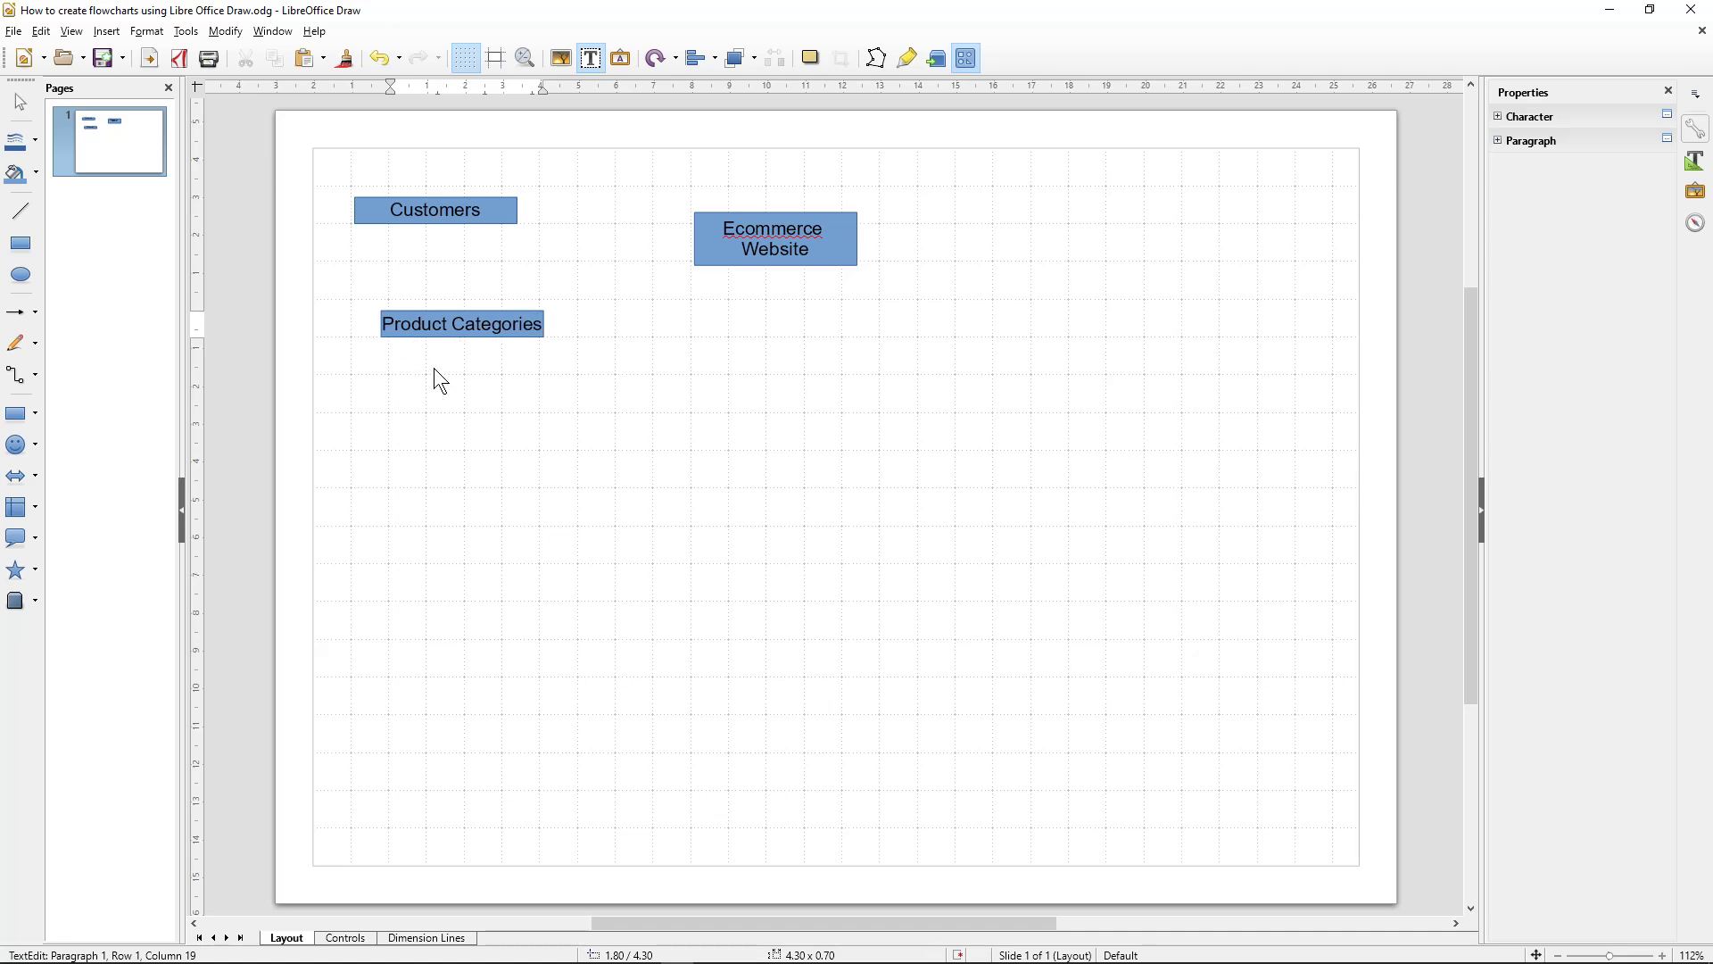
click(479, 391)
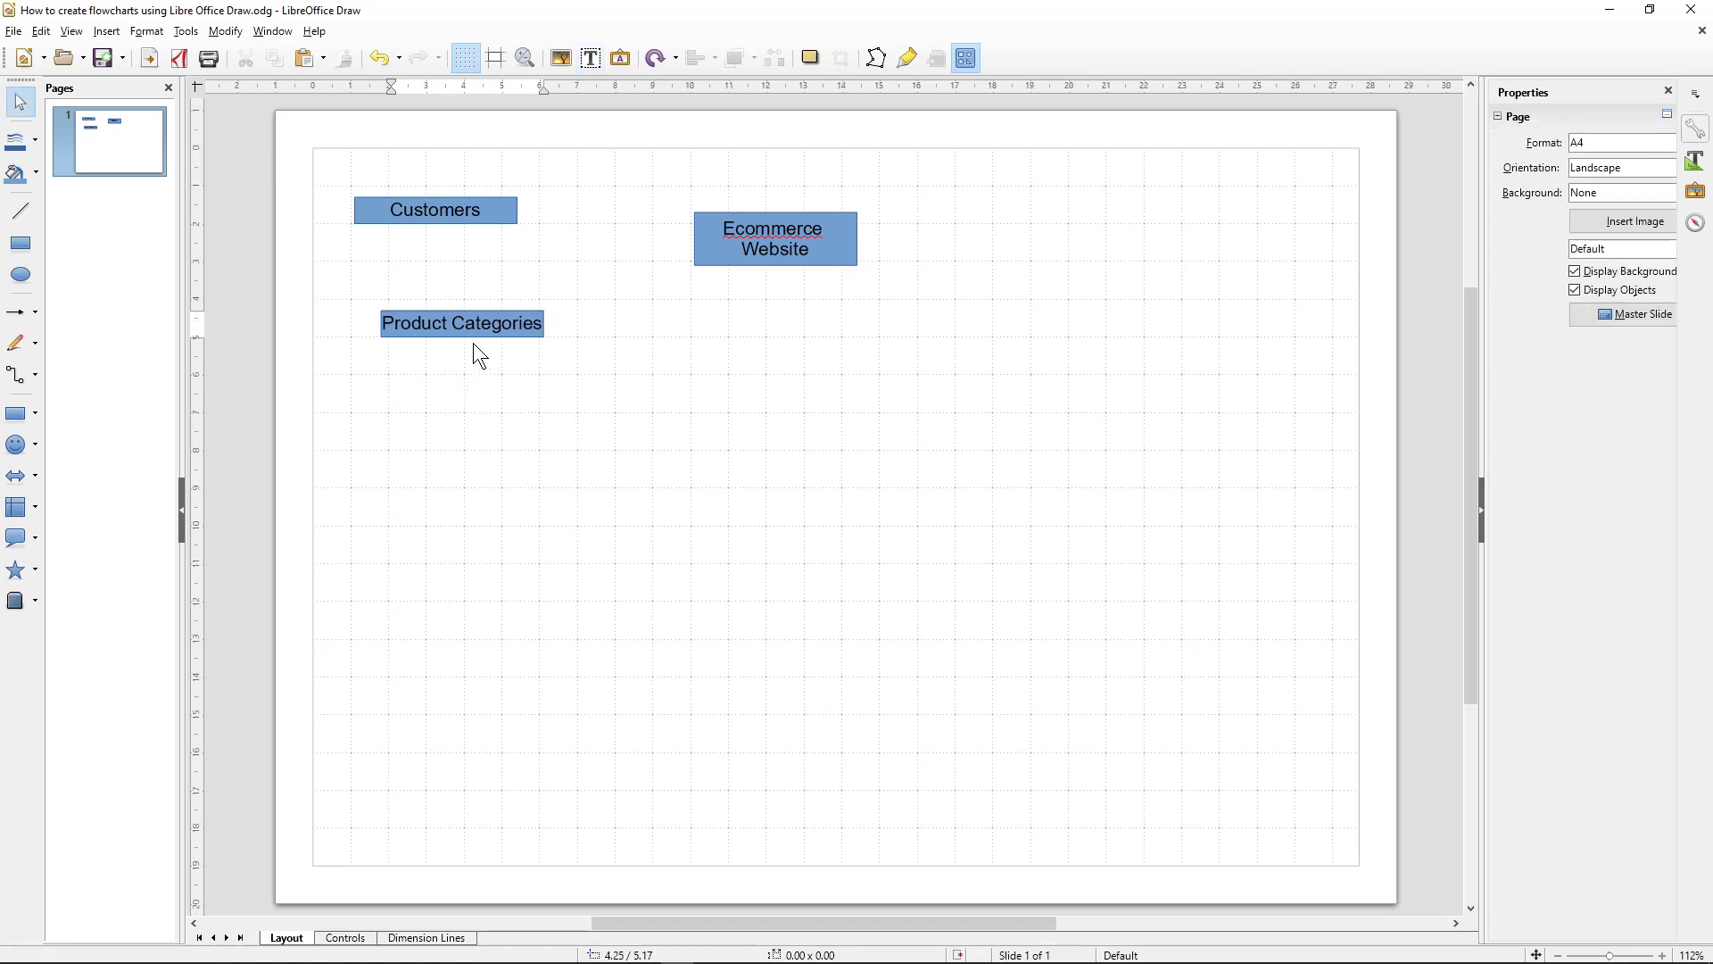
Step: Duplicate the Product Categories box beside it, label the copy "Product Listings" and place it at about 7.6 / 4.3 cm
click(474, 332)
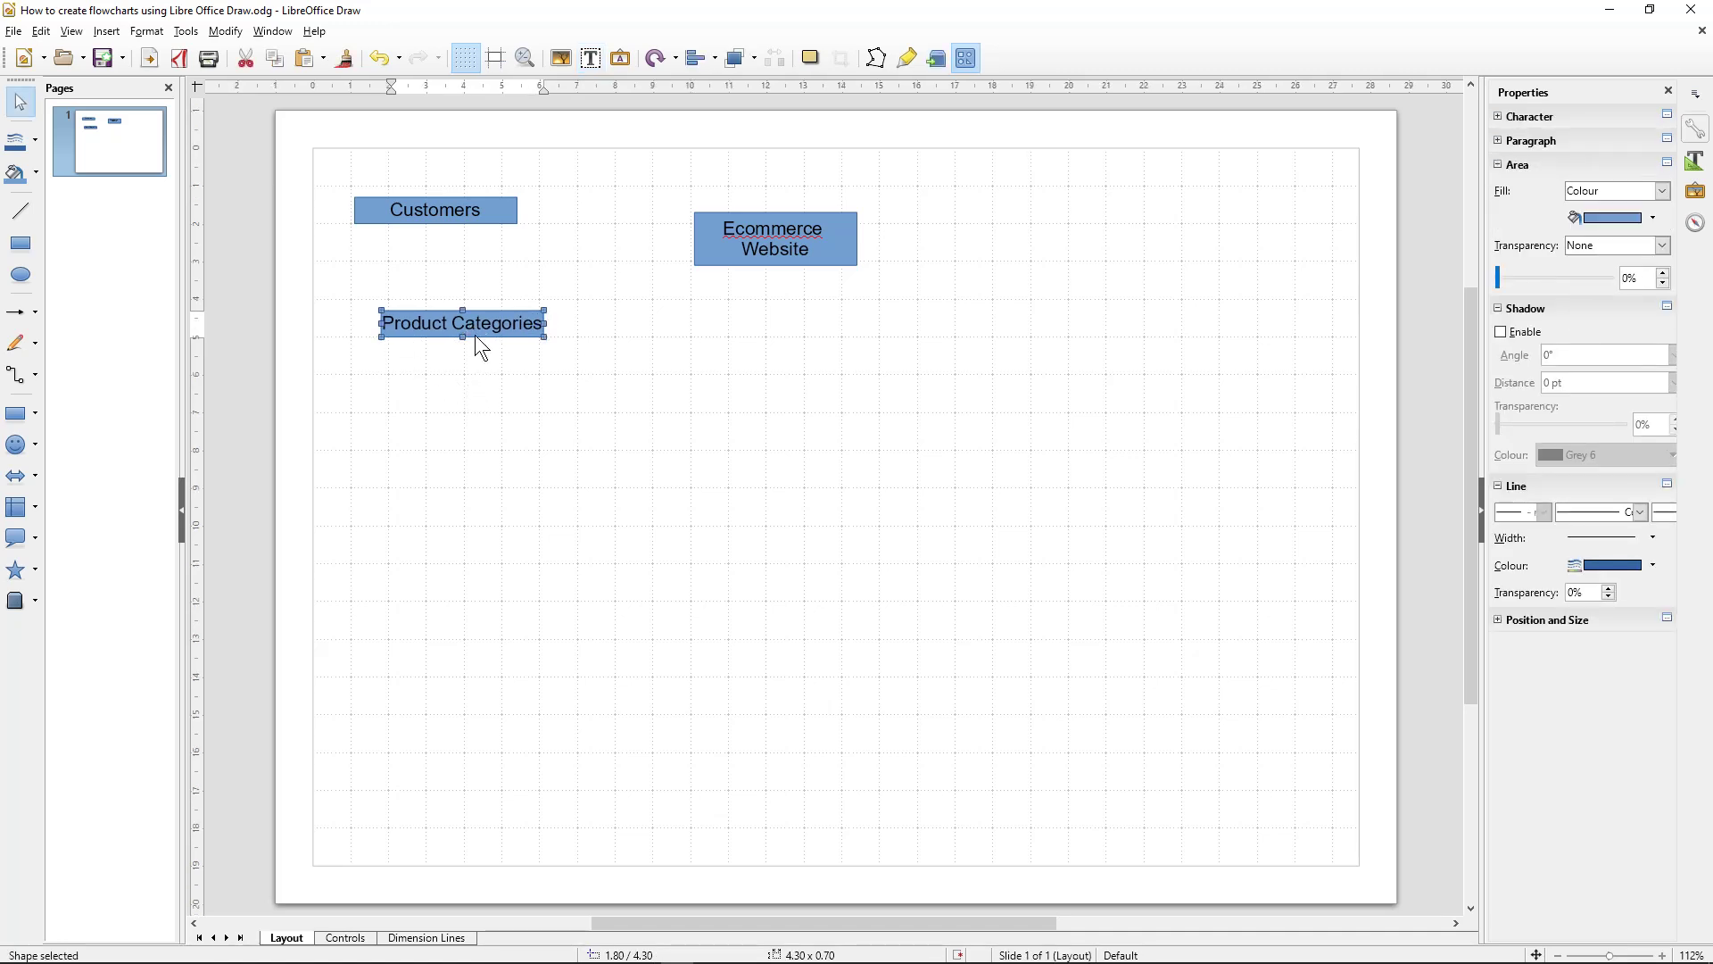
drag(486, 342, 665, 332)
triple_click(665, 327)
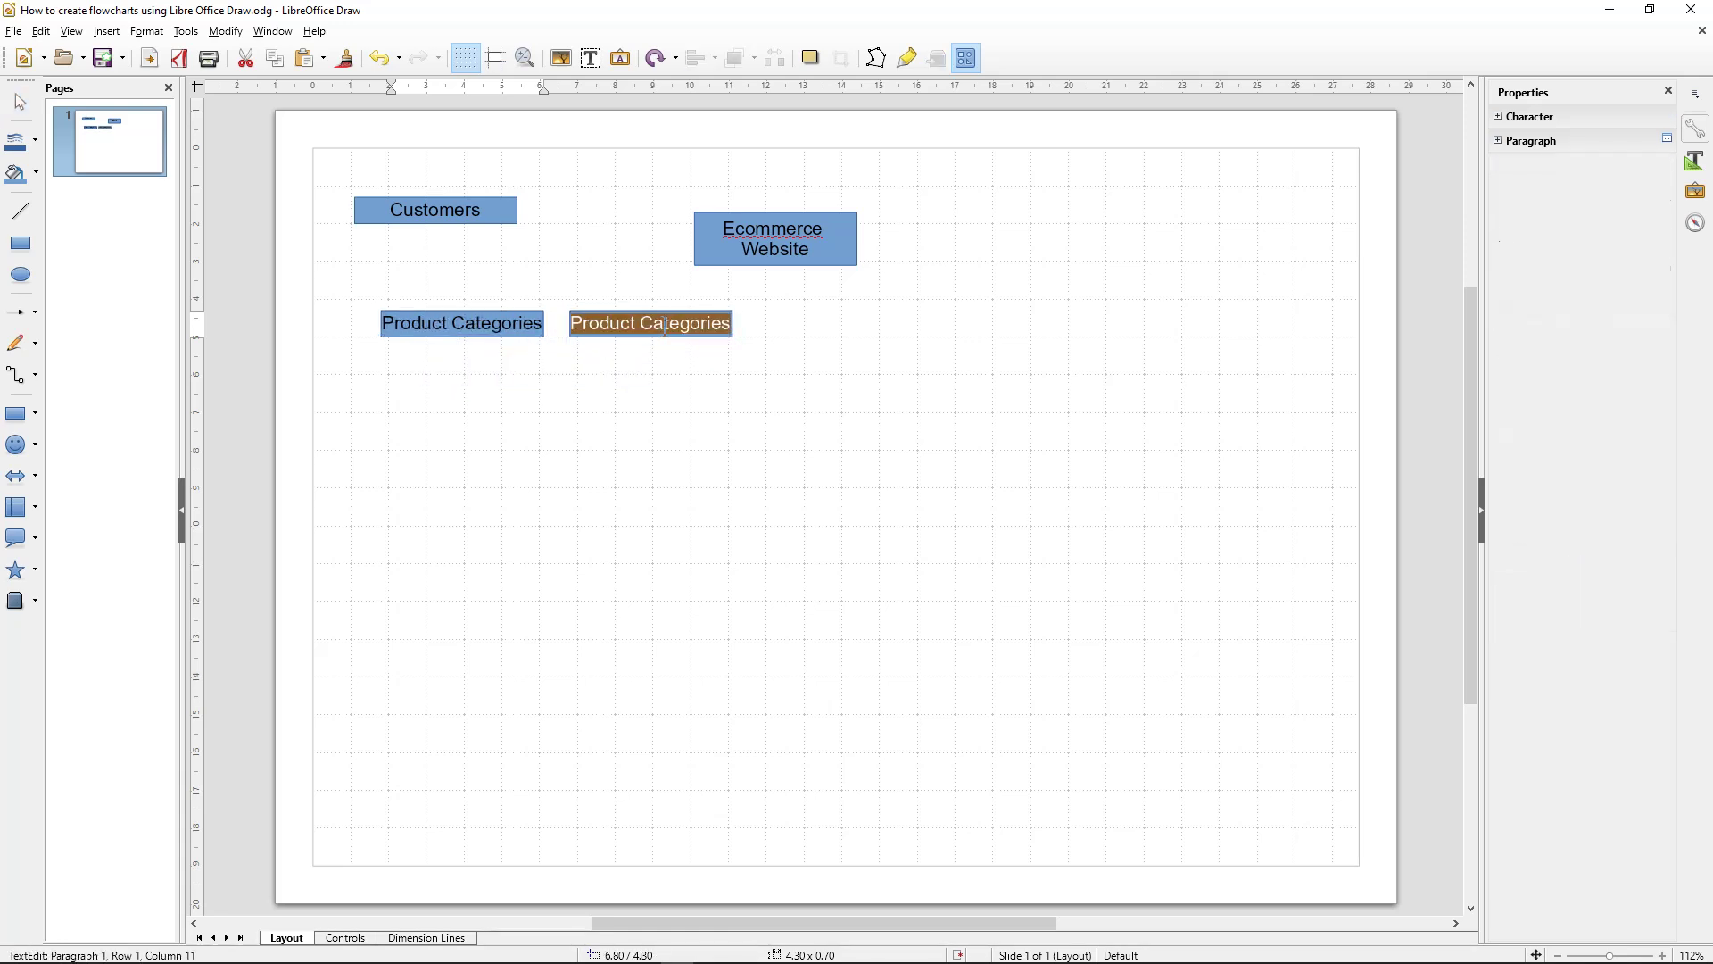
text(Product)
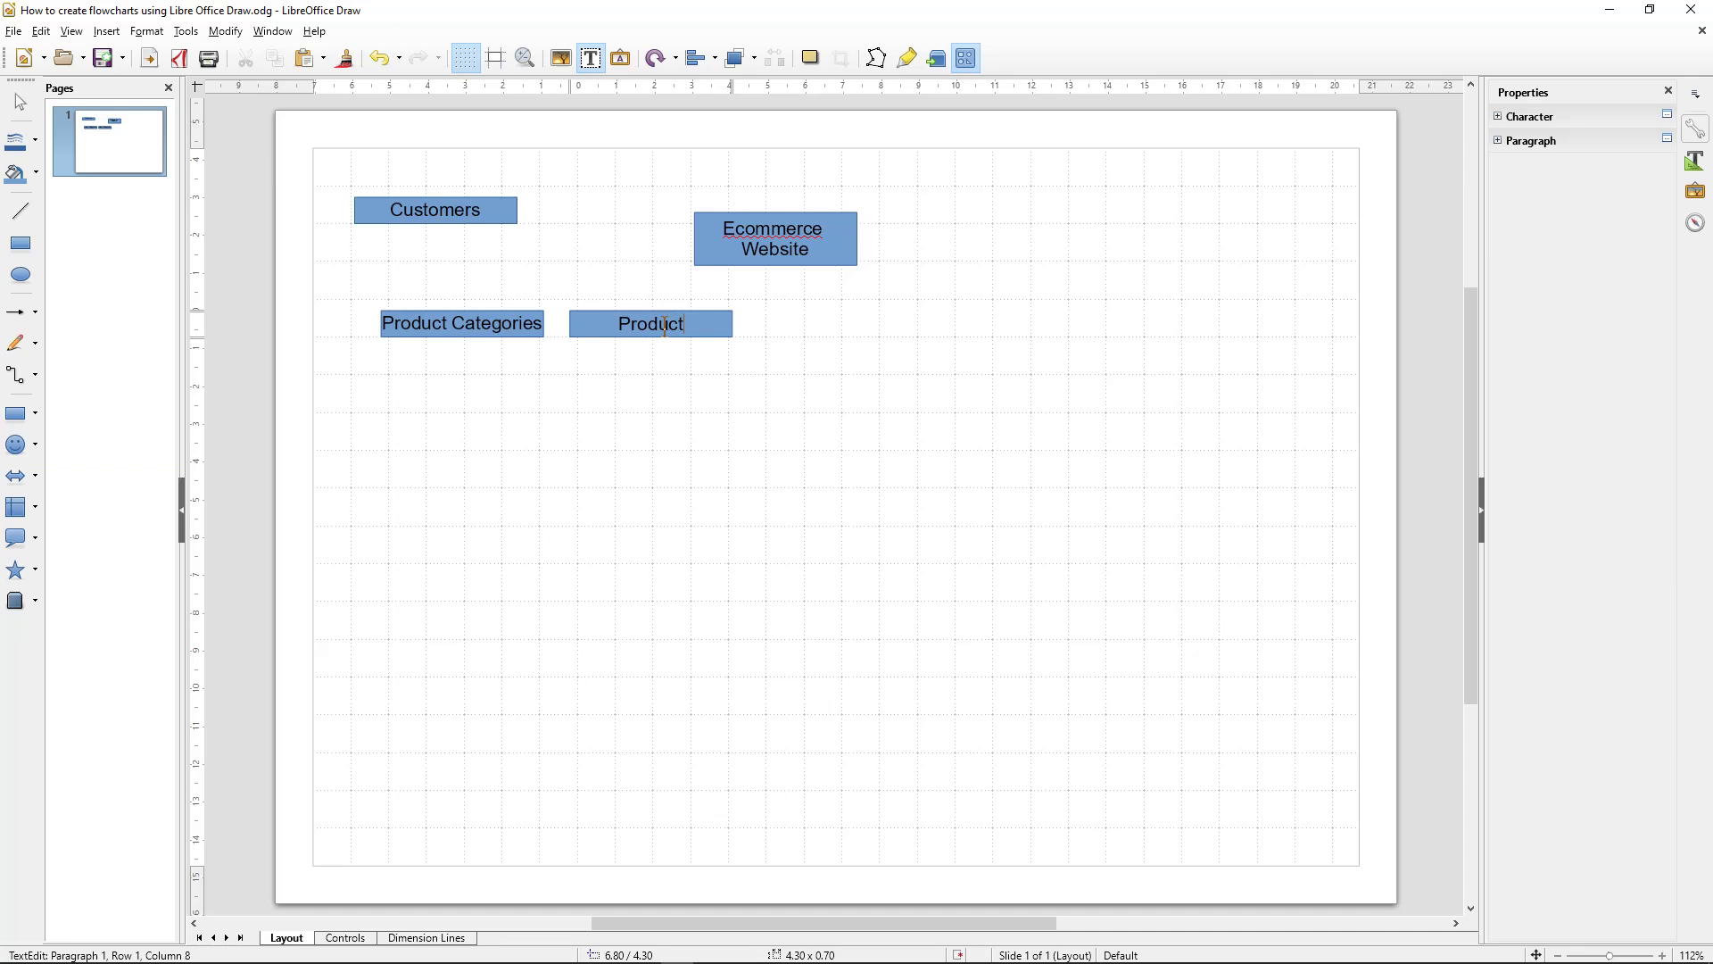
key(BackSpace)
key(BackSpace)
text(t Listings)
click(597, 397)
drag(629, 336, 660, 333)
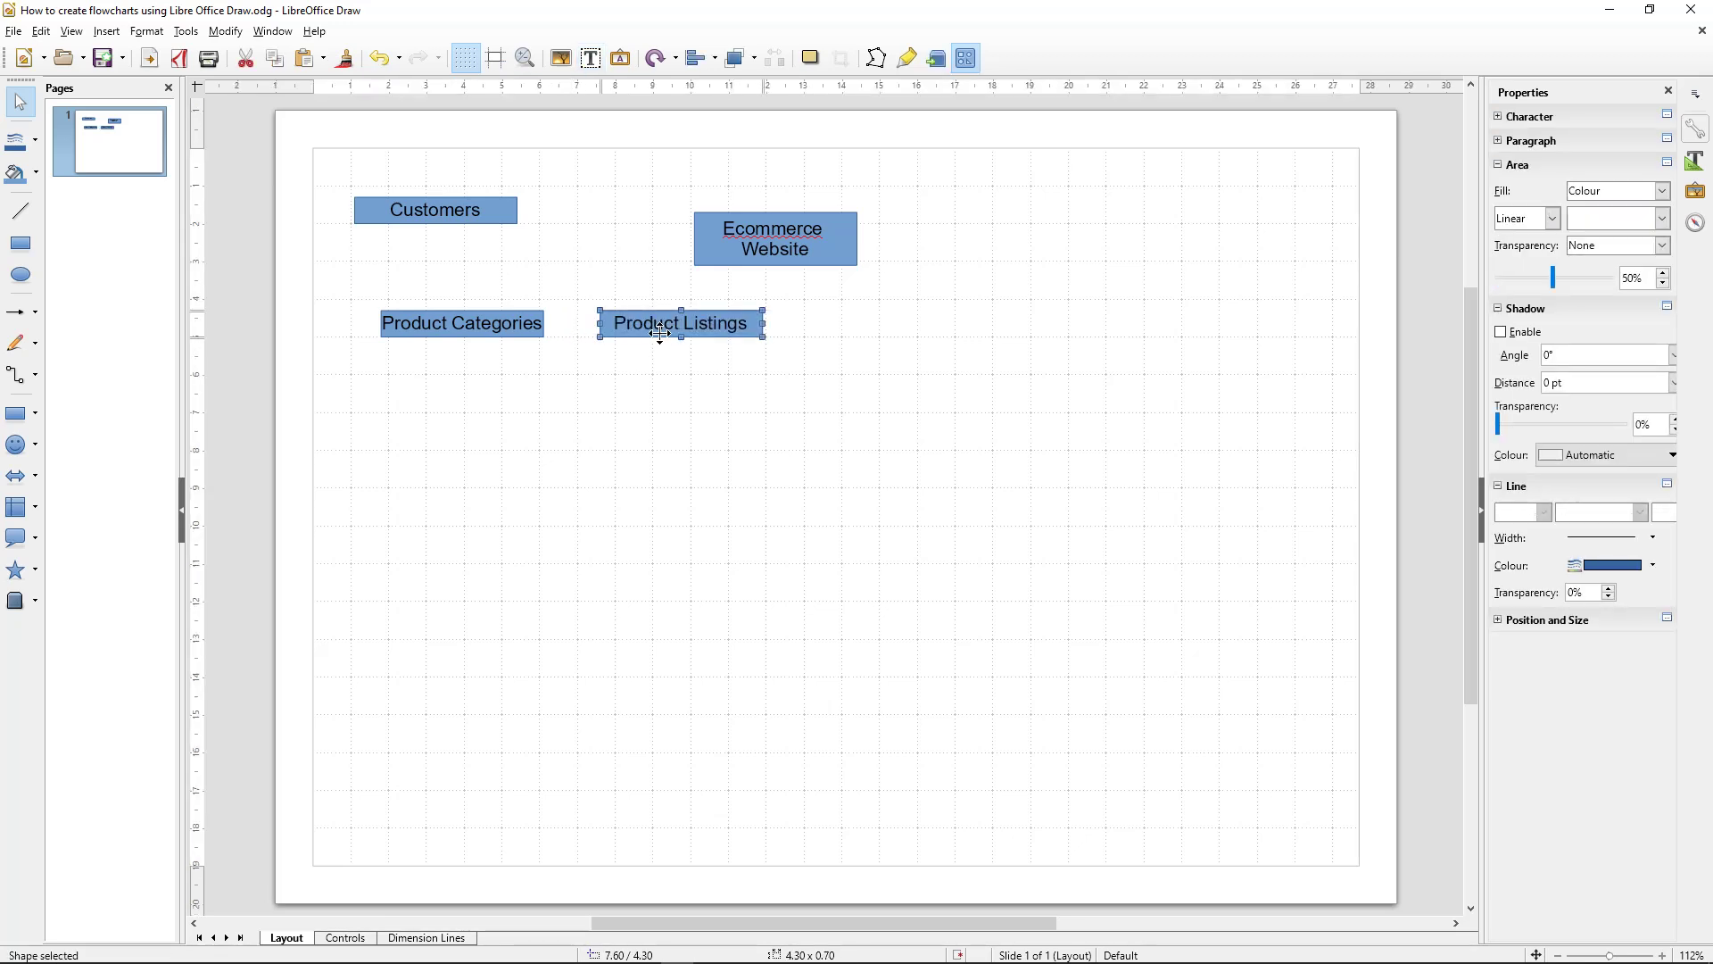
Step: Duplicate the Product Listings box directly below it, at about 7.7 / 6.4 cm, and label the copy "Shopping Basket"
drag(665, 336, 667, 403)
triple_click(667, 403)
text(Shopping Basket)
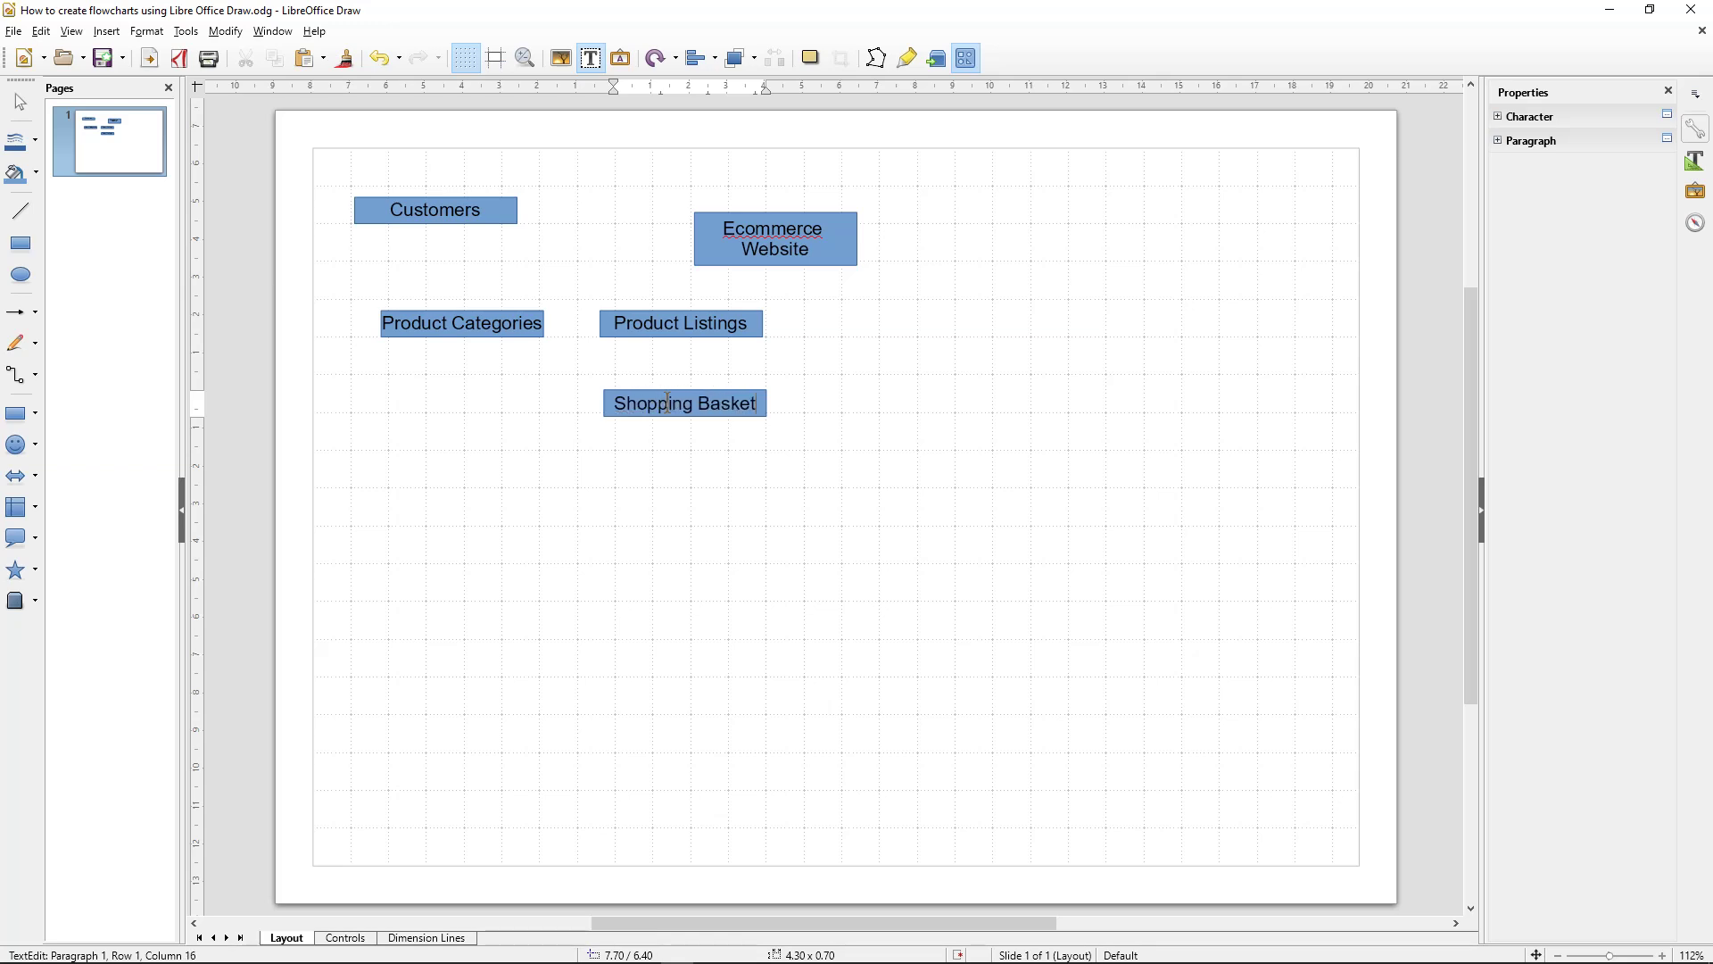
click(691, 446)
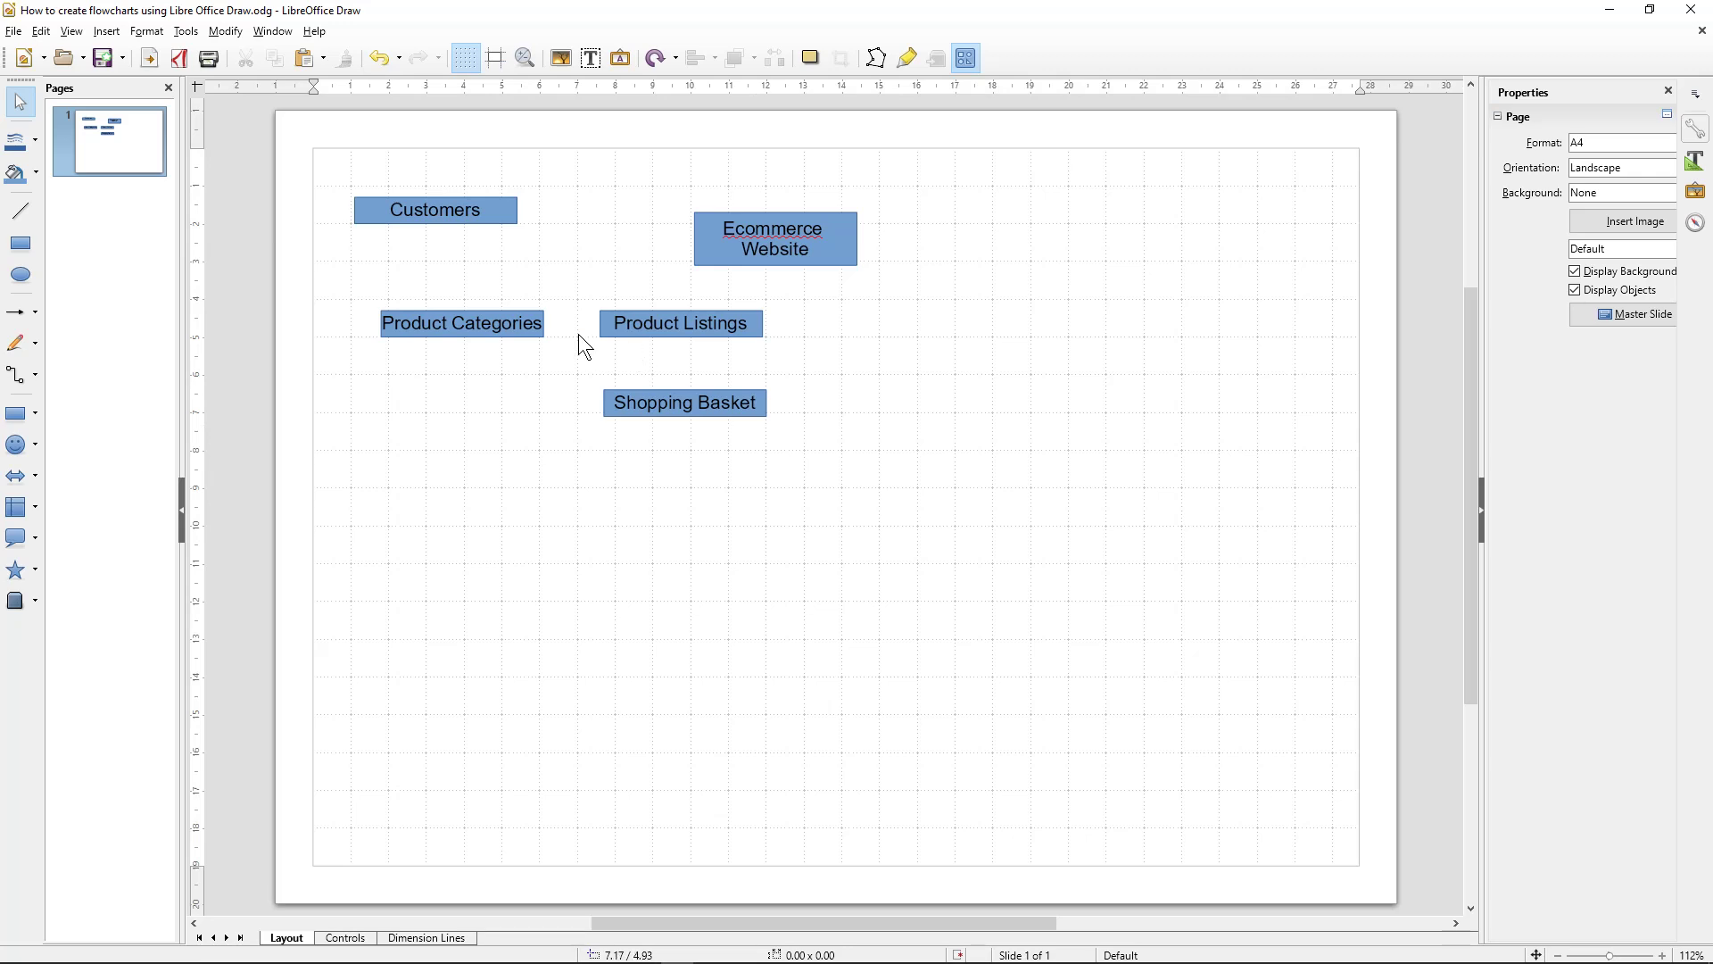
Step: Link Customers to the top of Ecommerce Website with a Connector Ends with Arrow, and move both boxes closer to the page's upper edge
drag(746, 226, 755, 190)
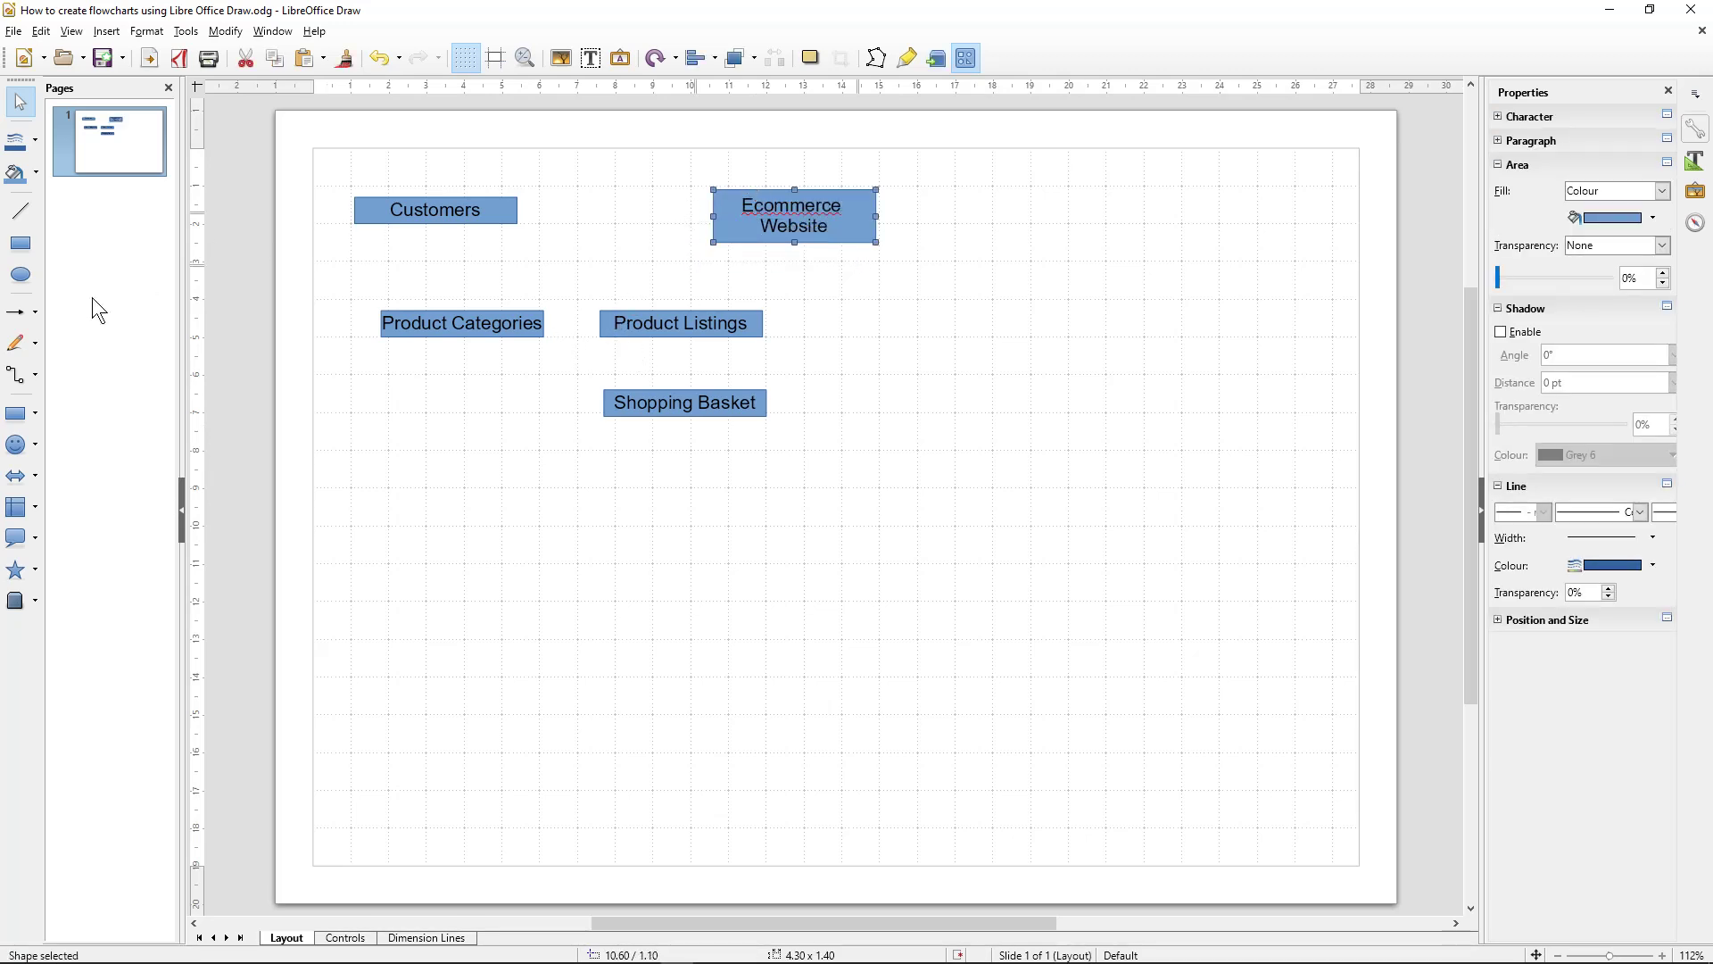
click(37, 374)
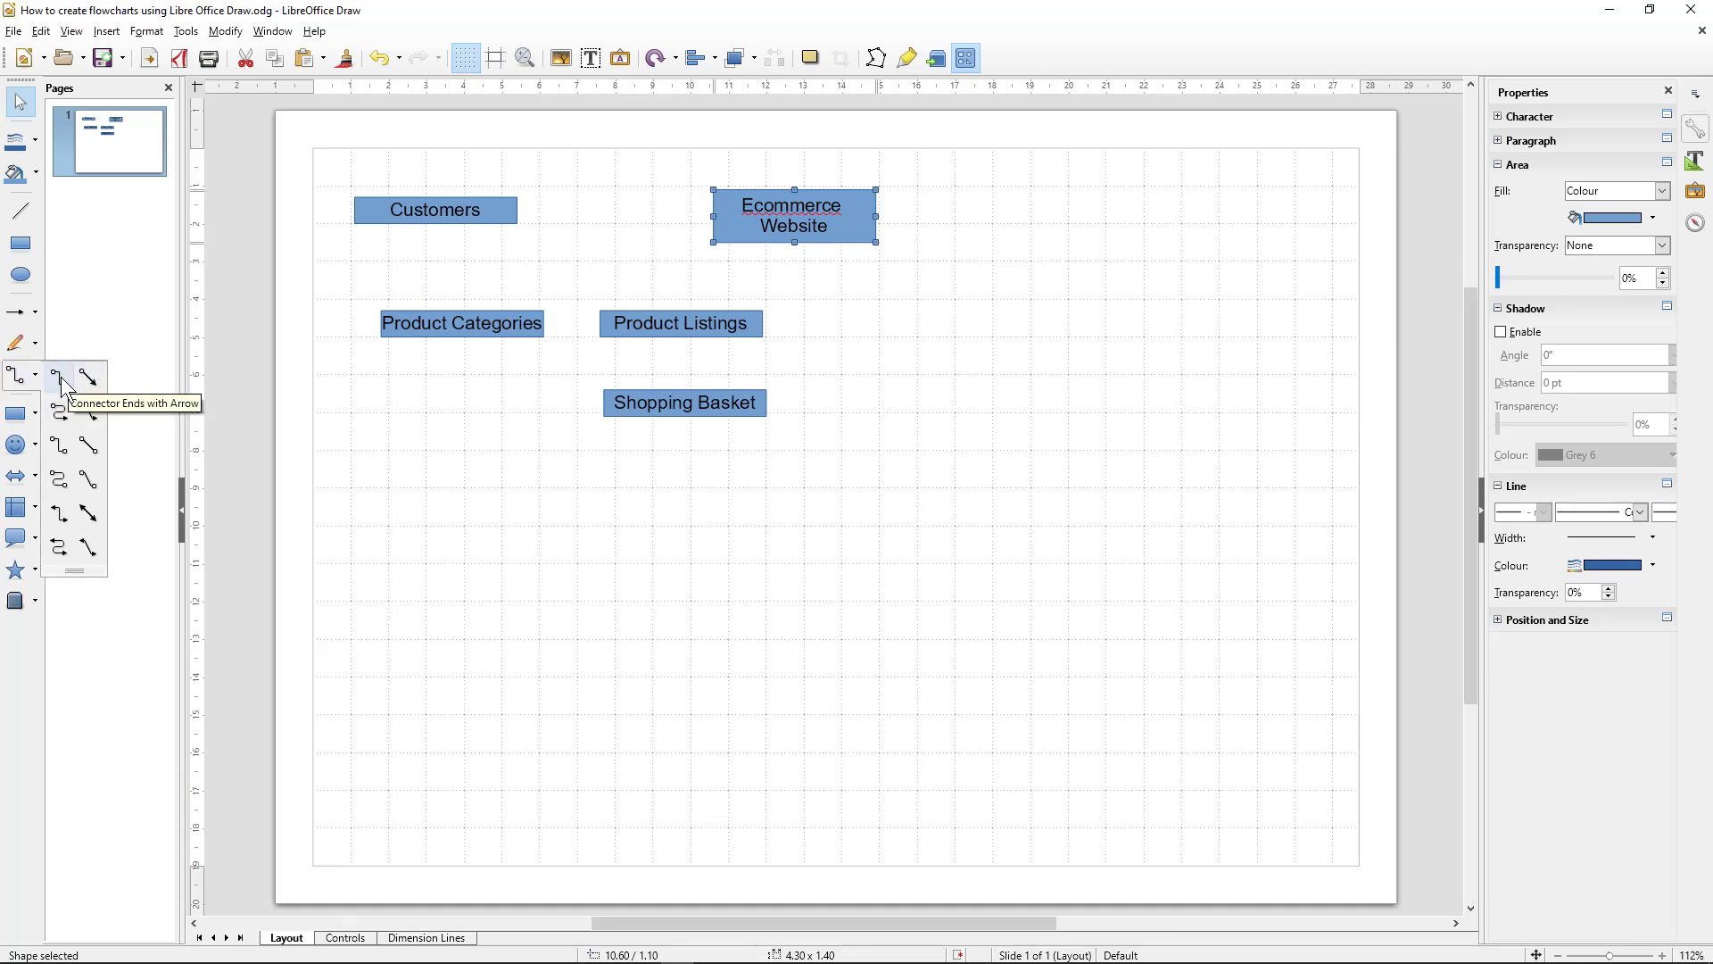
click(63, 385)
drag(528, 215, 806, 200)
drag(477, 202, 467, 172)
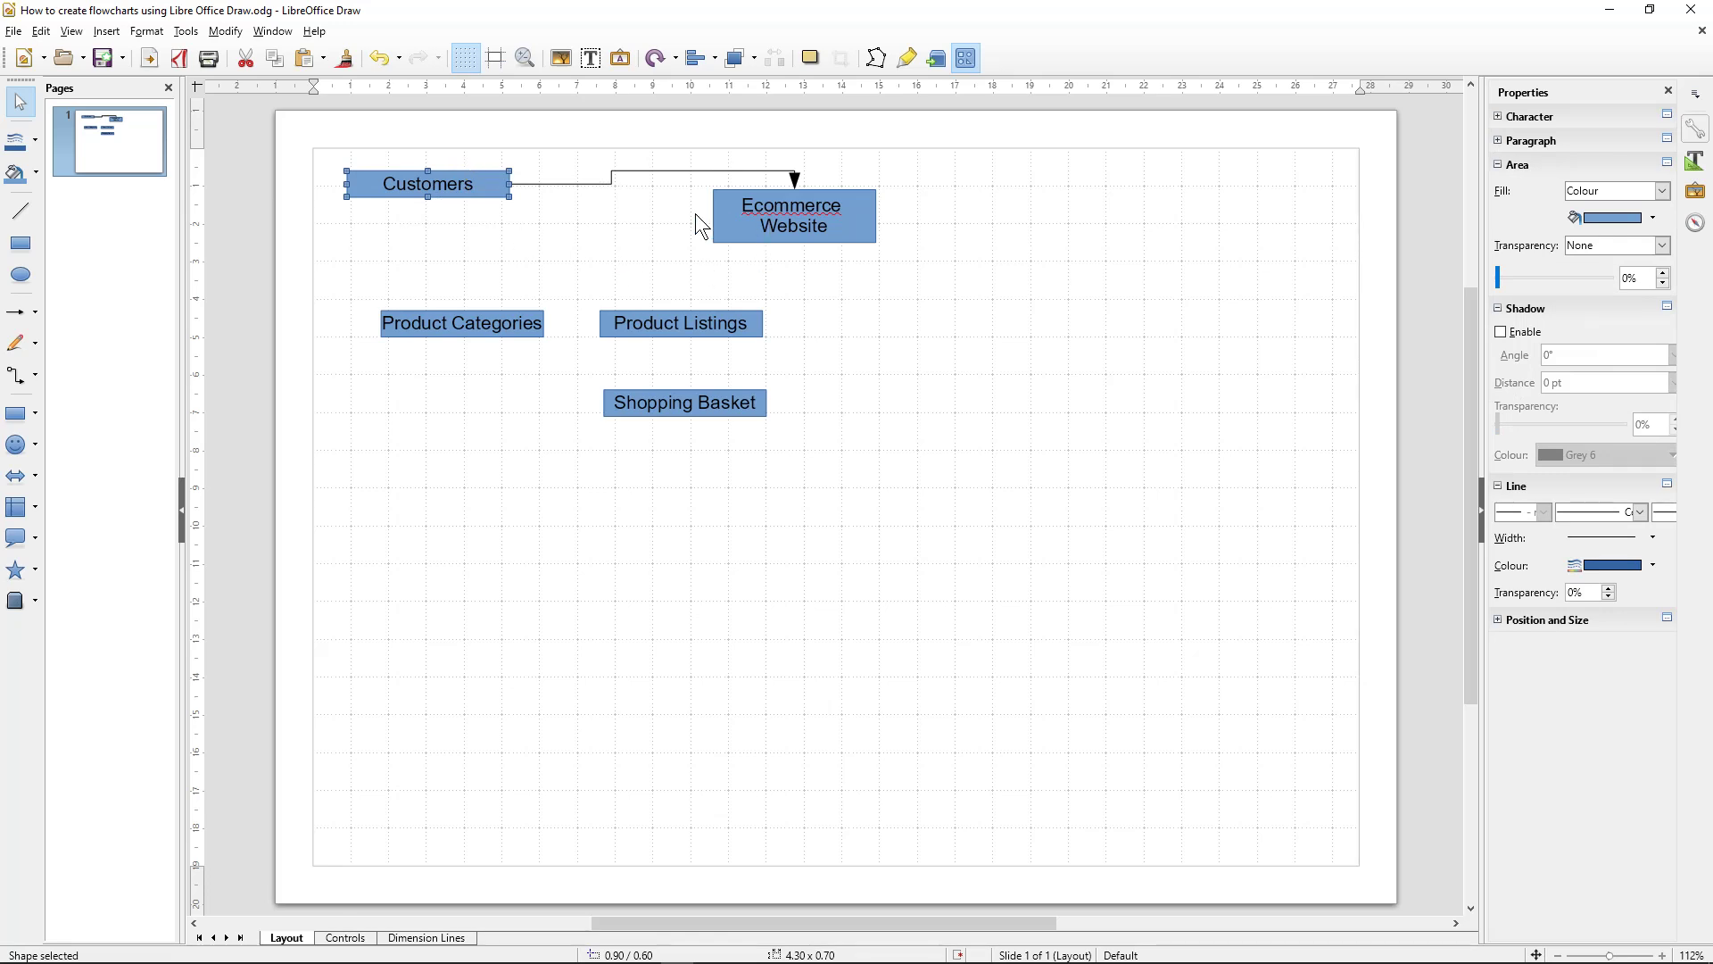
Step: Draw arrow-ended connectors from Ecommerce Website to the top of Product Categories and from Product Categories to Product Listings
click(22, 382)
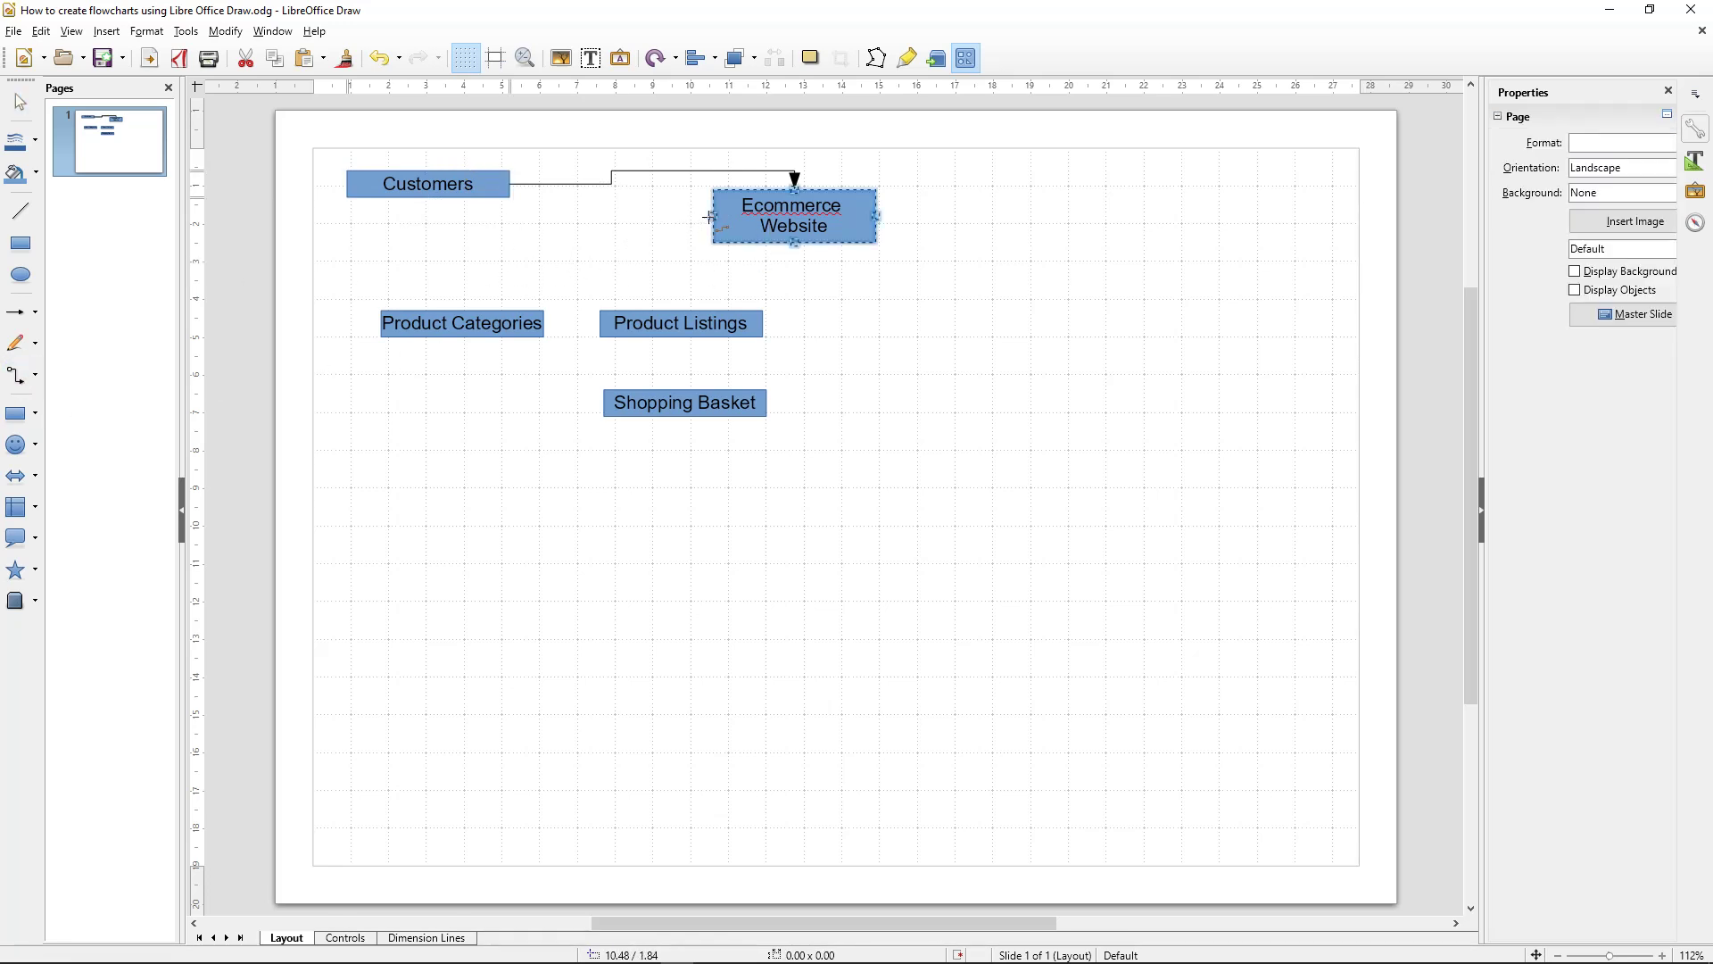
mouse_move(704, 218)
mouse_down()
mouse_move(459, 291)
mouse_move(462, 323)
mouse_up()
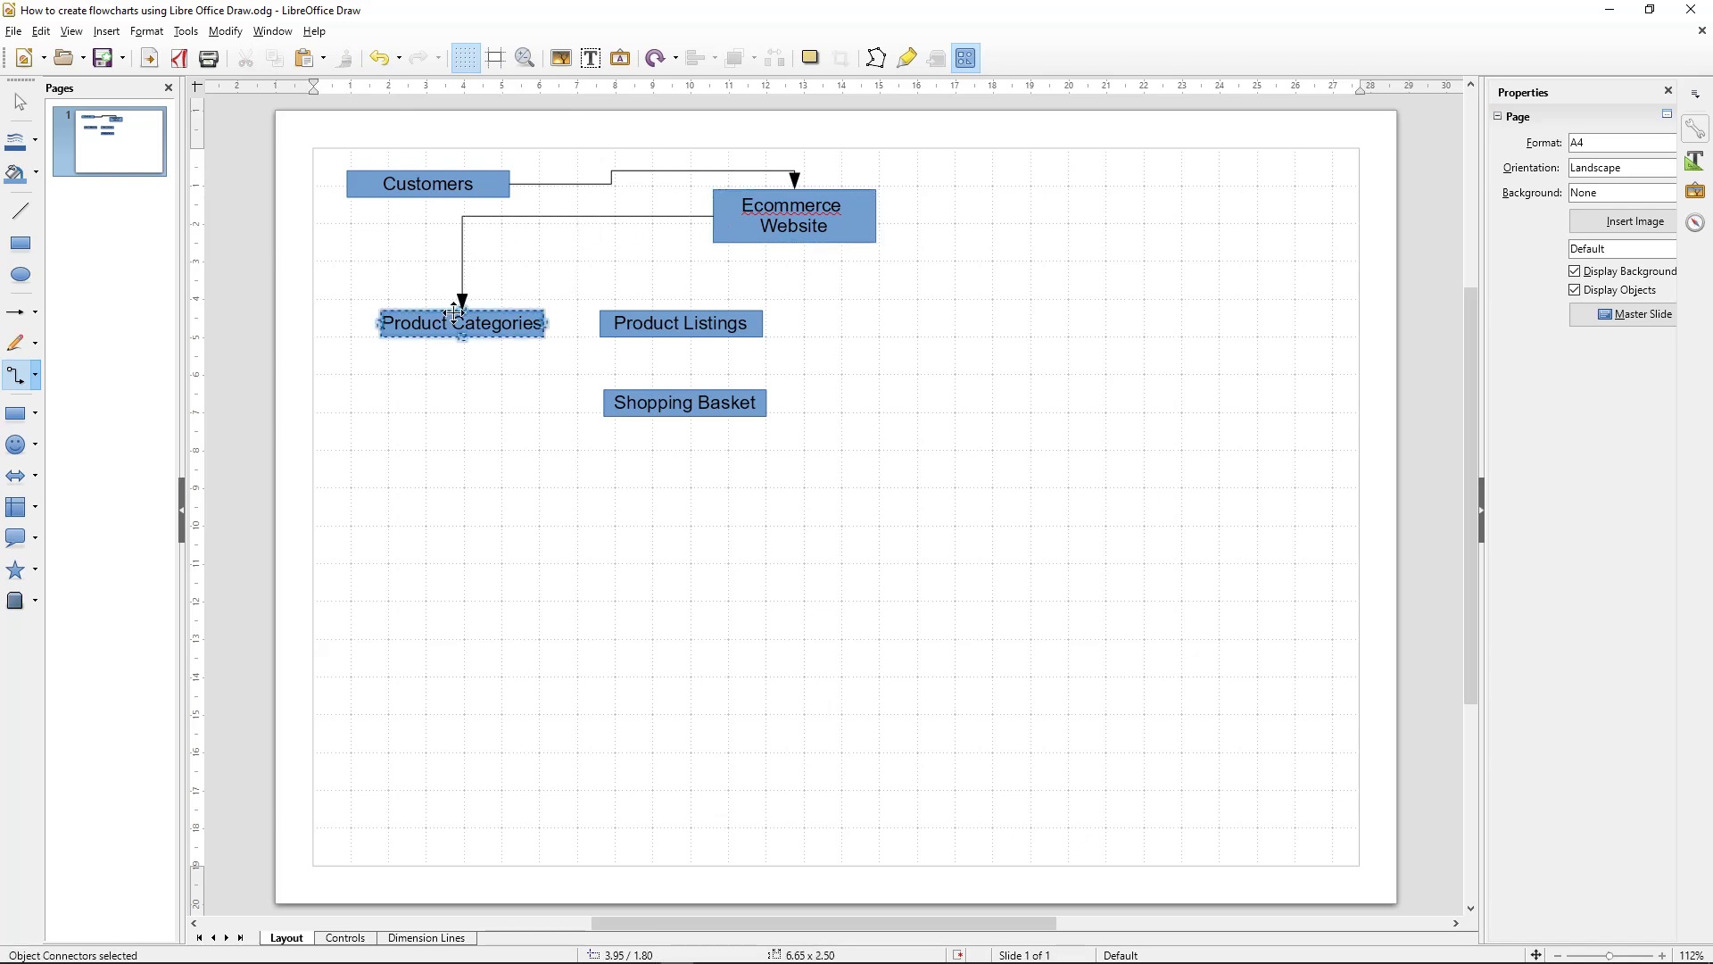
click(20, 374)
drag(555, 336, 661, 323)
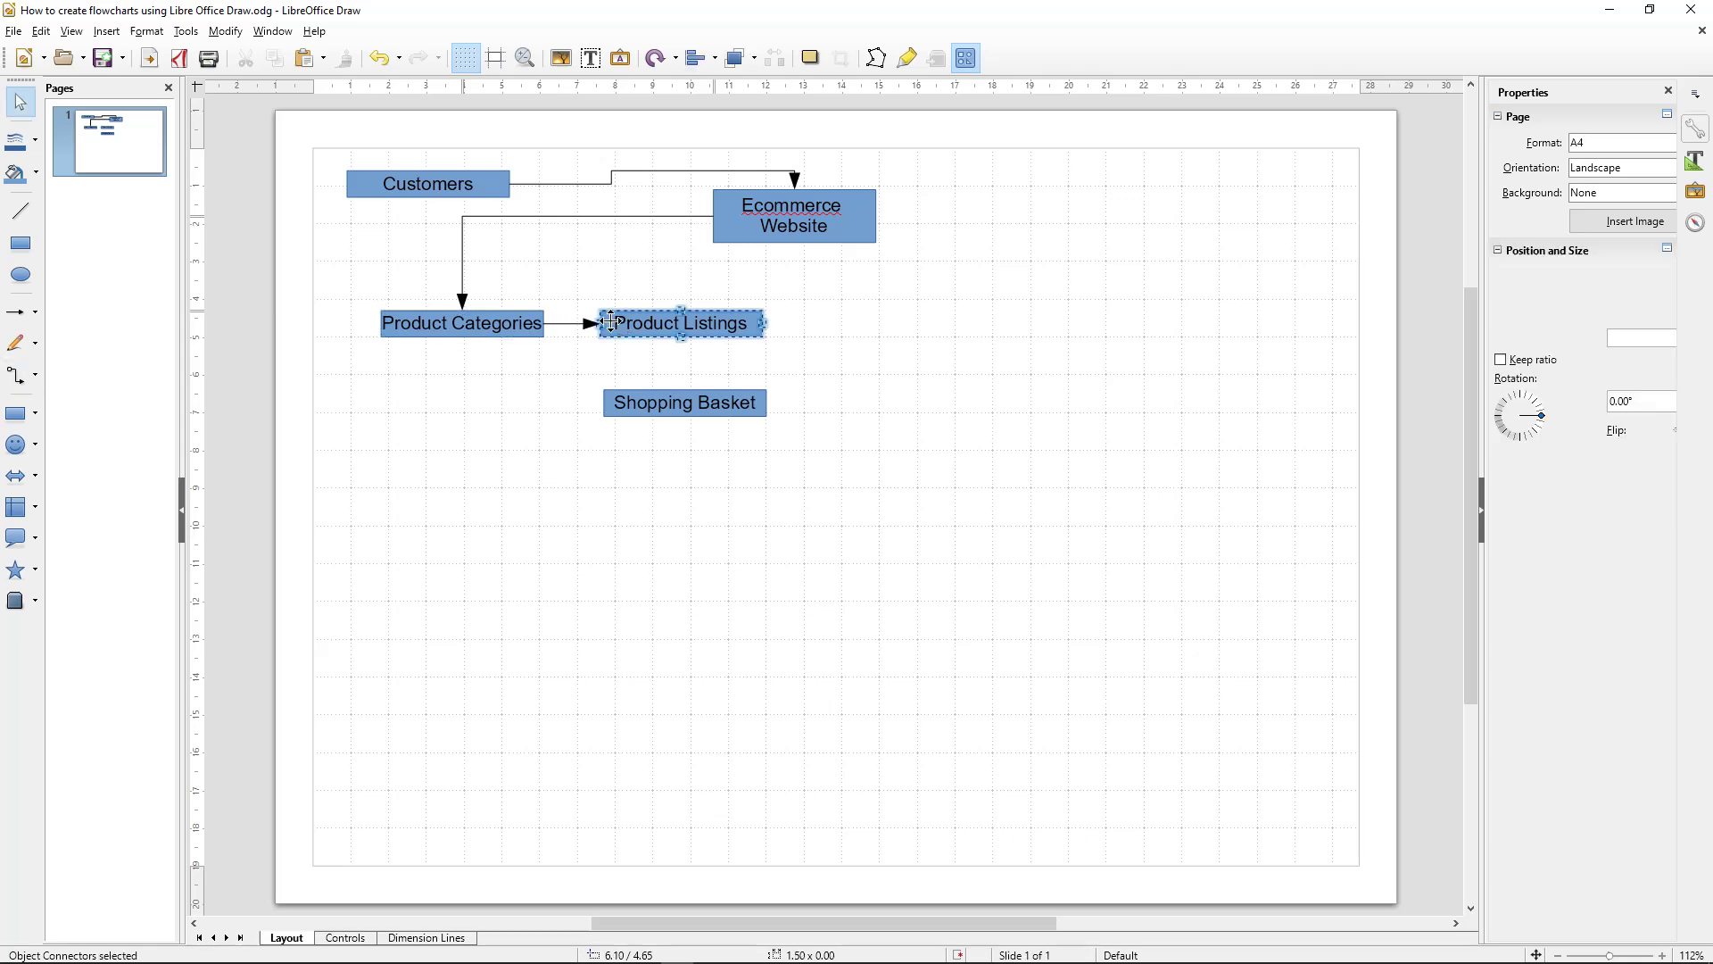
Step: Connect Product Listings down to Shopping Basket with an arrow-ended connector and move the Shopping Basket box to about 5.3 / 6.5 cm
click(20, 375)
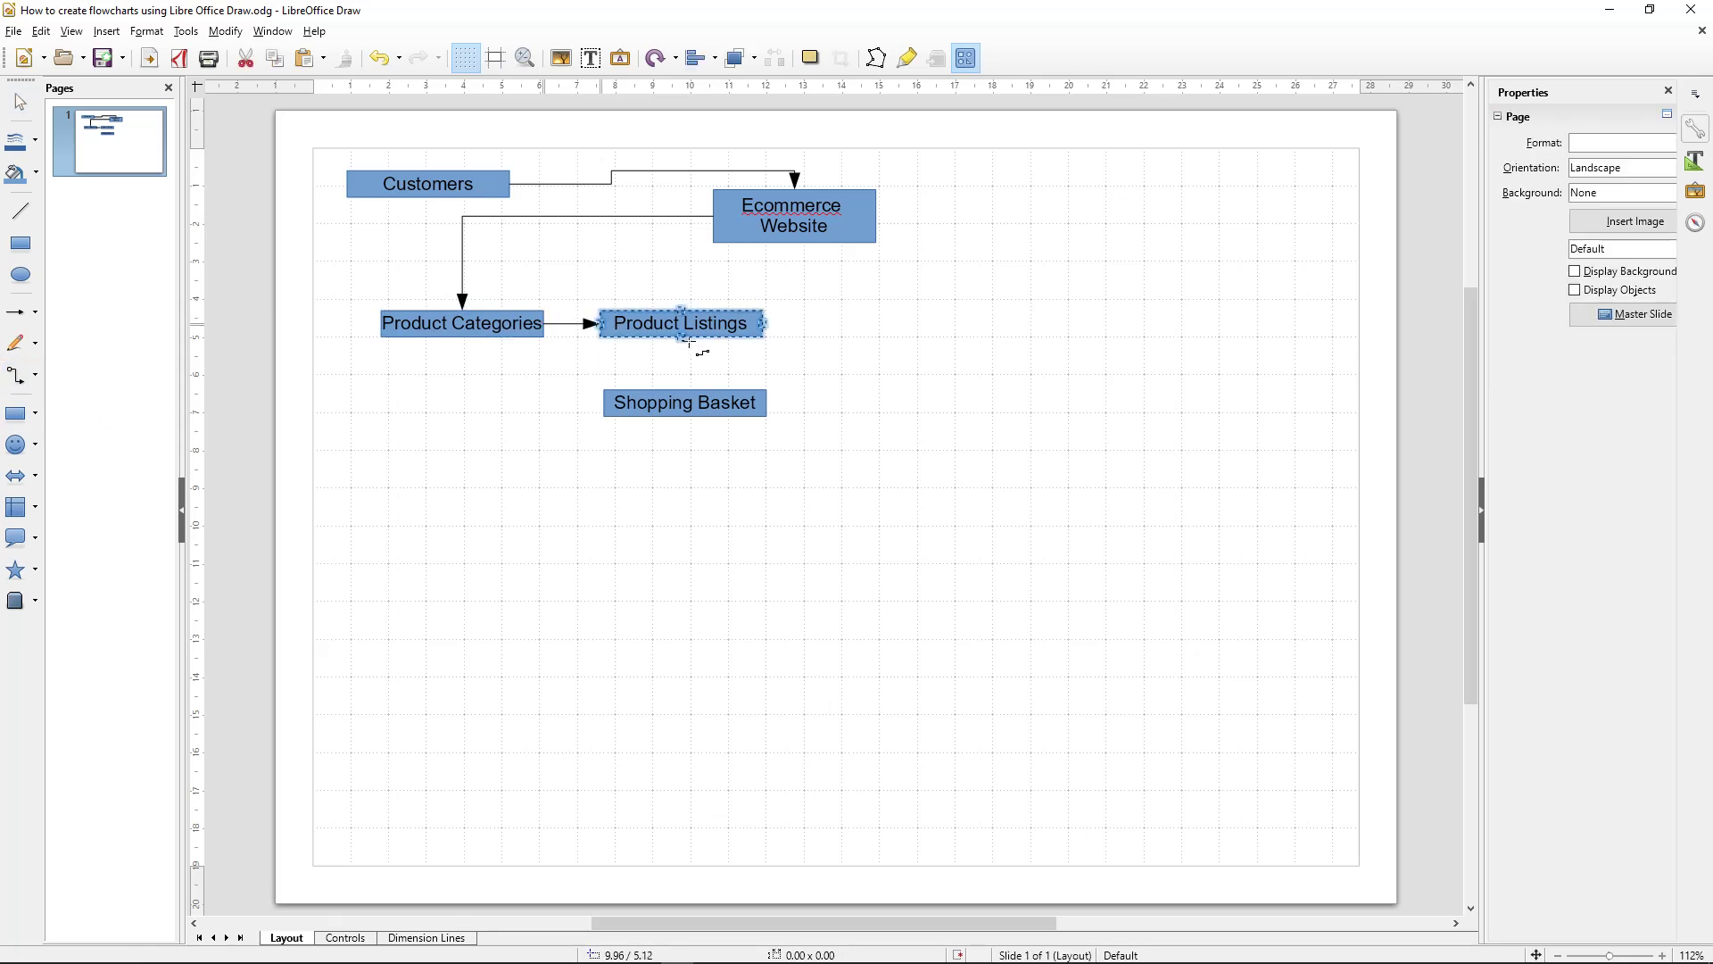
mouse_move(682, 340)
mouse_down()
mouse_move(685, 394)
mouse_move(546, 416)
mouse_up()
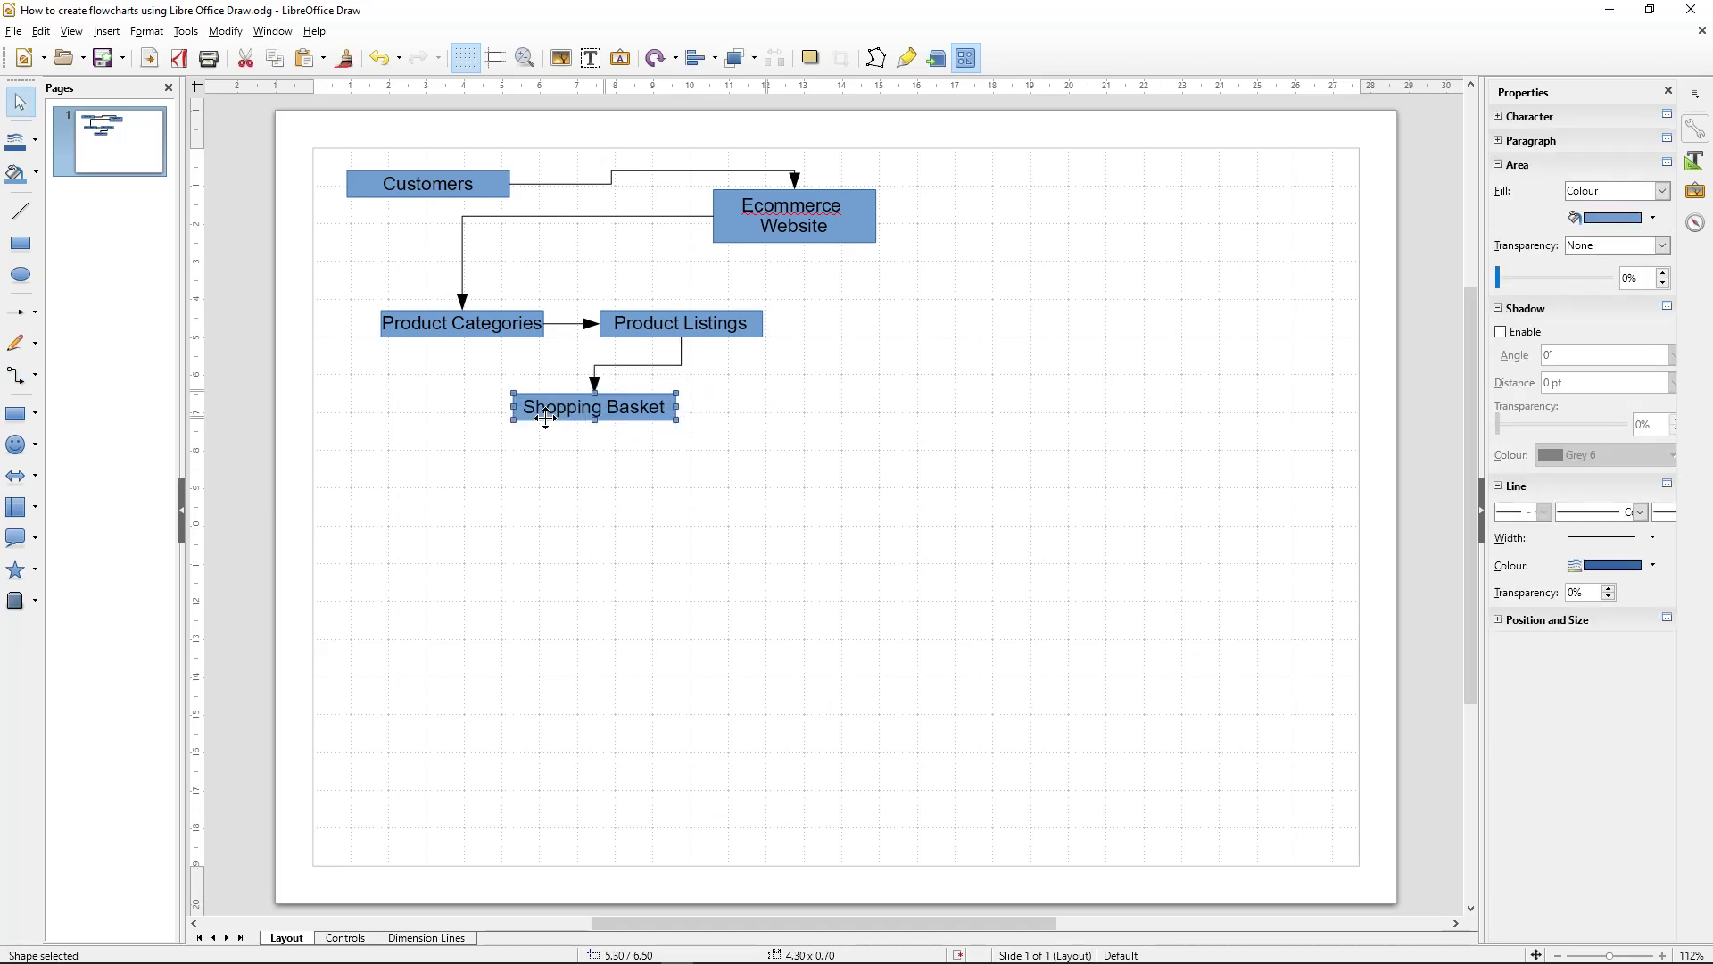
Step: Fill the Customers box with bright green from the standard colour palette
click(373, 196)
click(1602, 219)
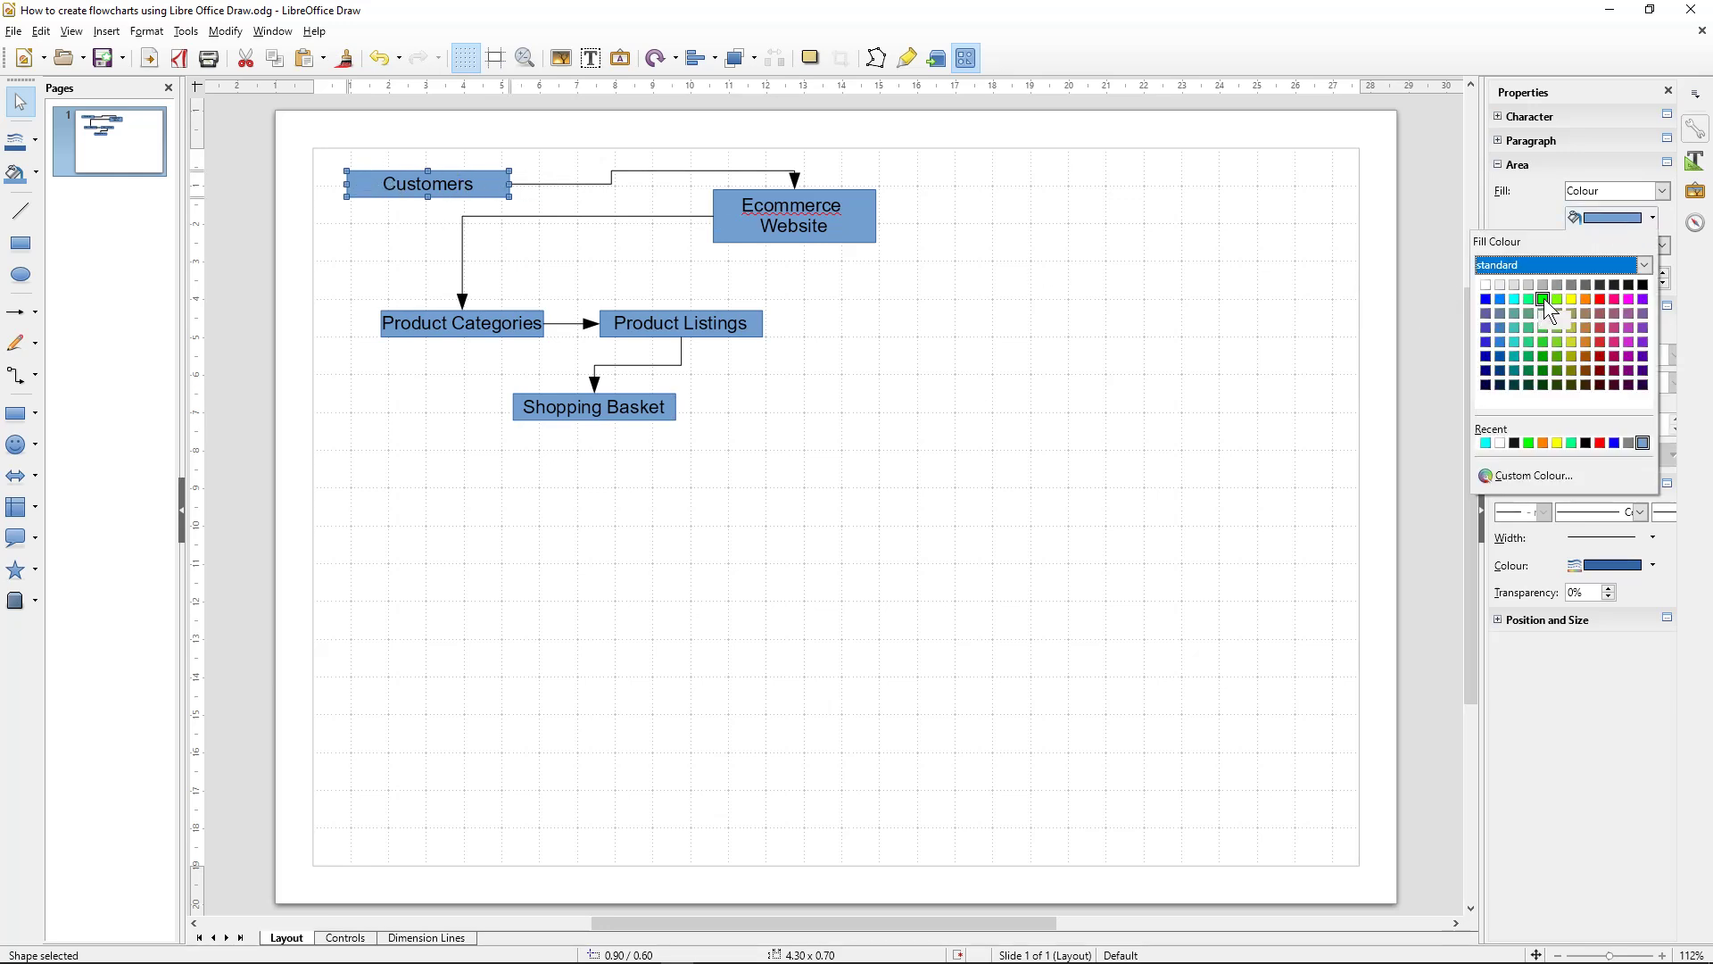
click(1543, 298)
click(806, 403)
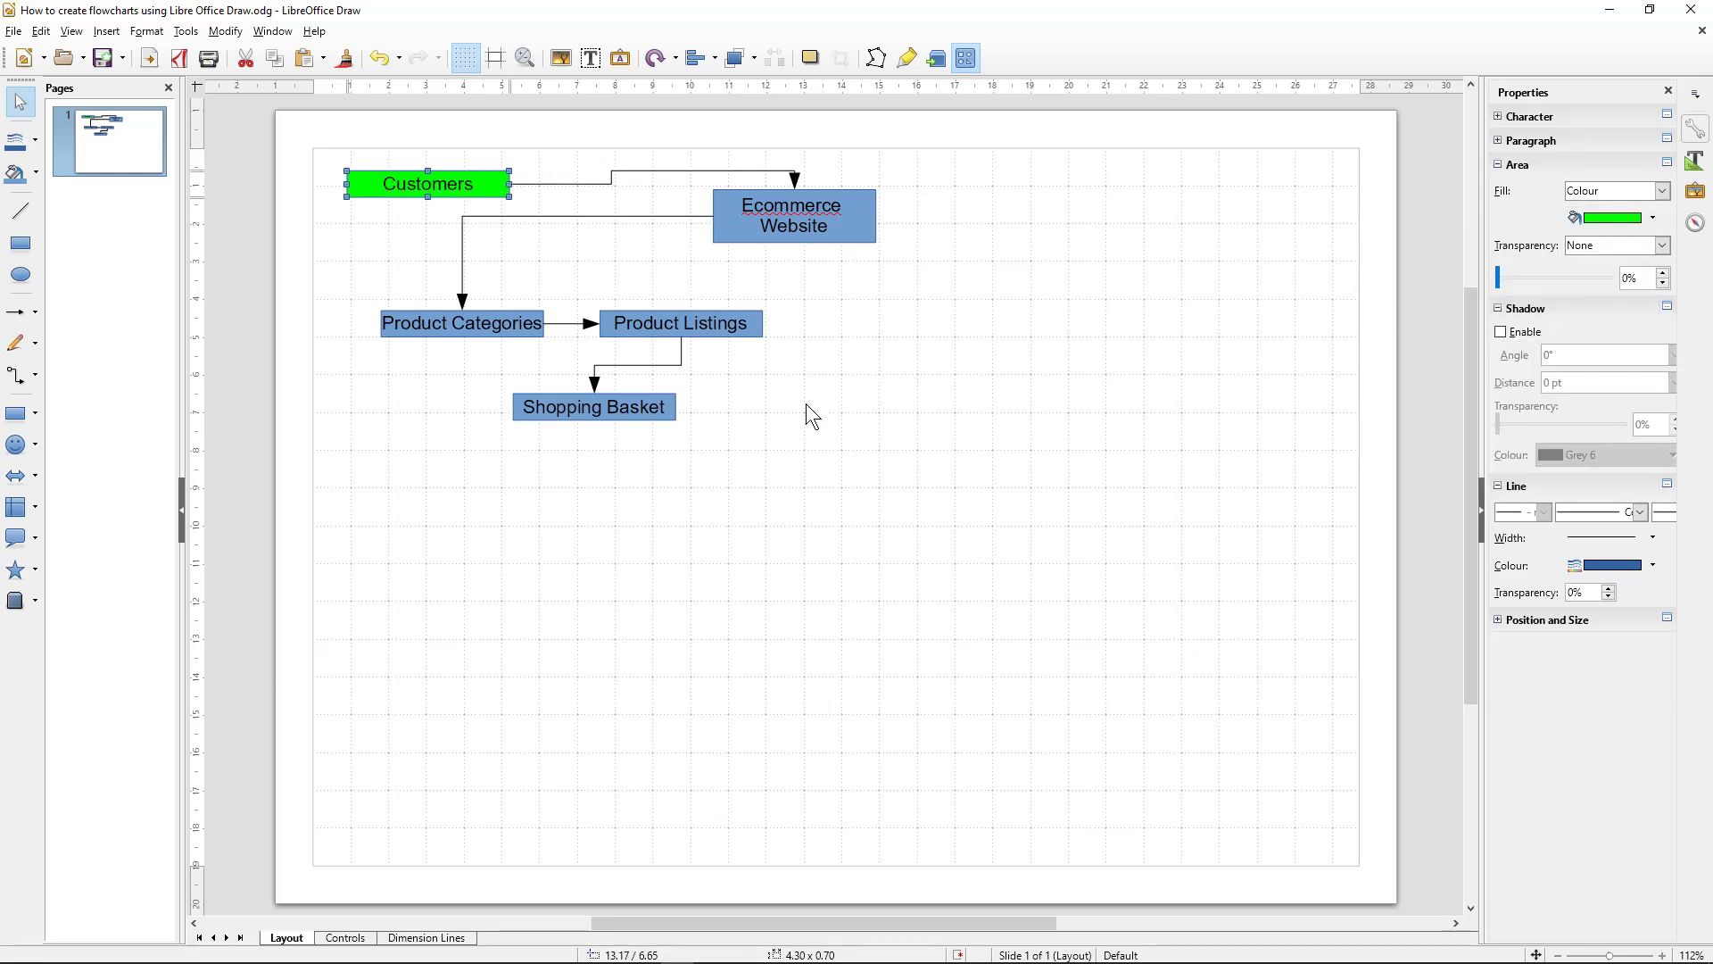
Step: Reduce the Ecommerce Website box to 1.30 cm high, move it down to about 10.7 / 1.9 cm, and save the drawing
click(796, 241)
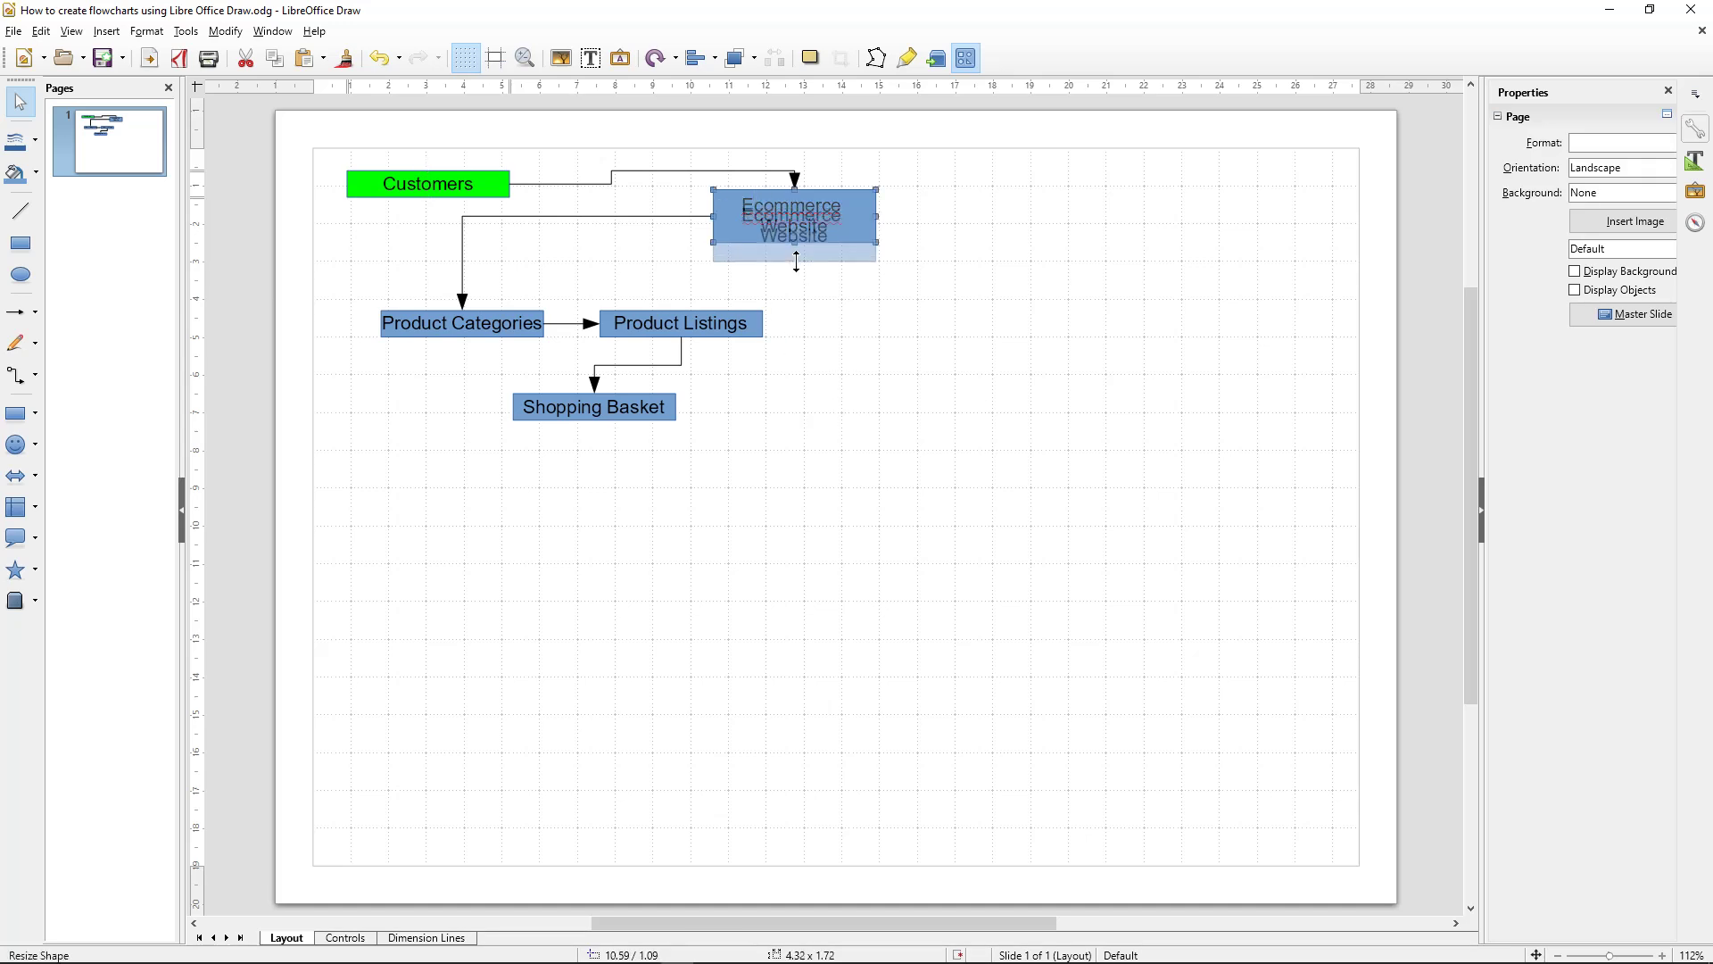
mouse_move(795, 242)
mouse_down()
mouse_move(796, 268)
mouse_move(790, 239)
mouse_up()
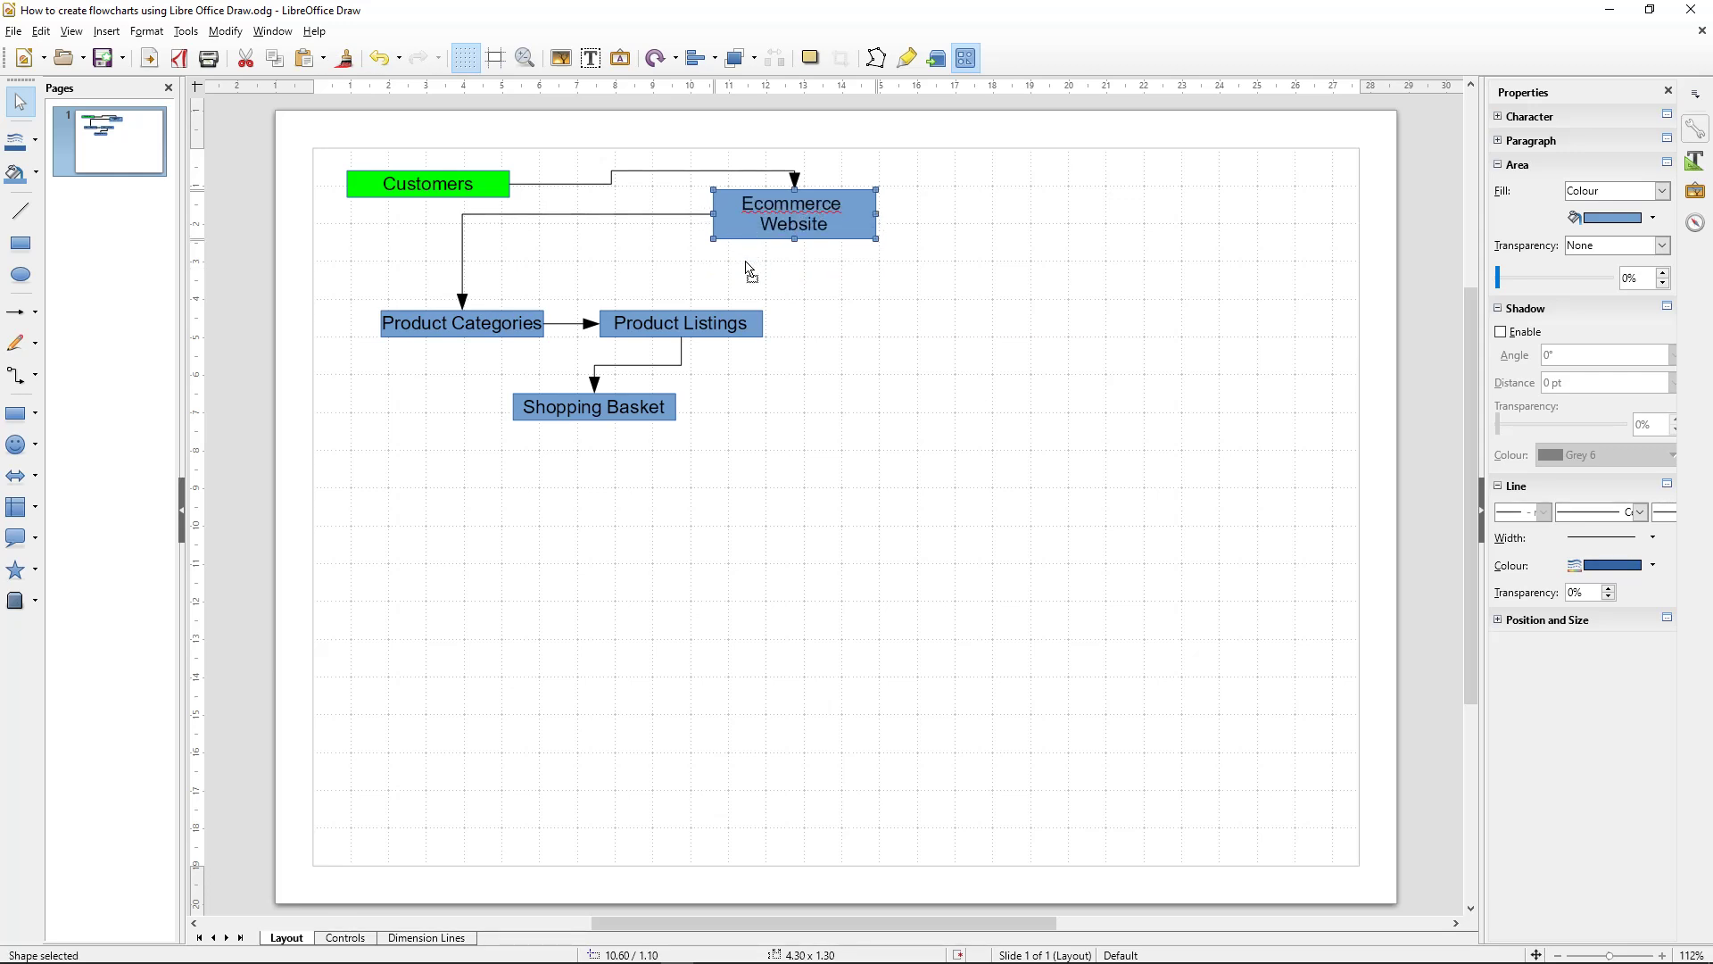
drag(749, 280, 744, 259)
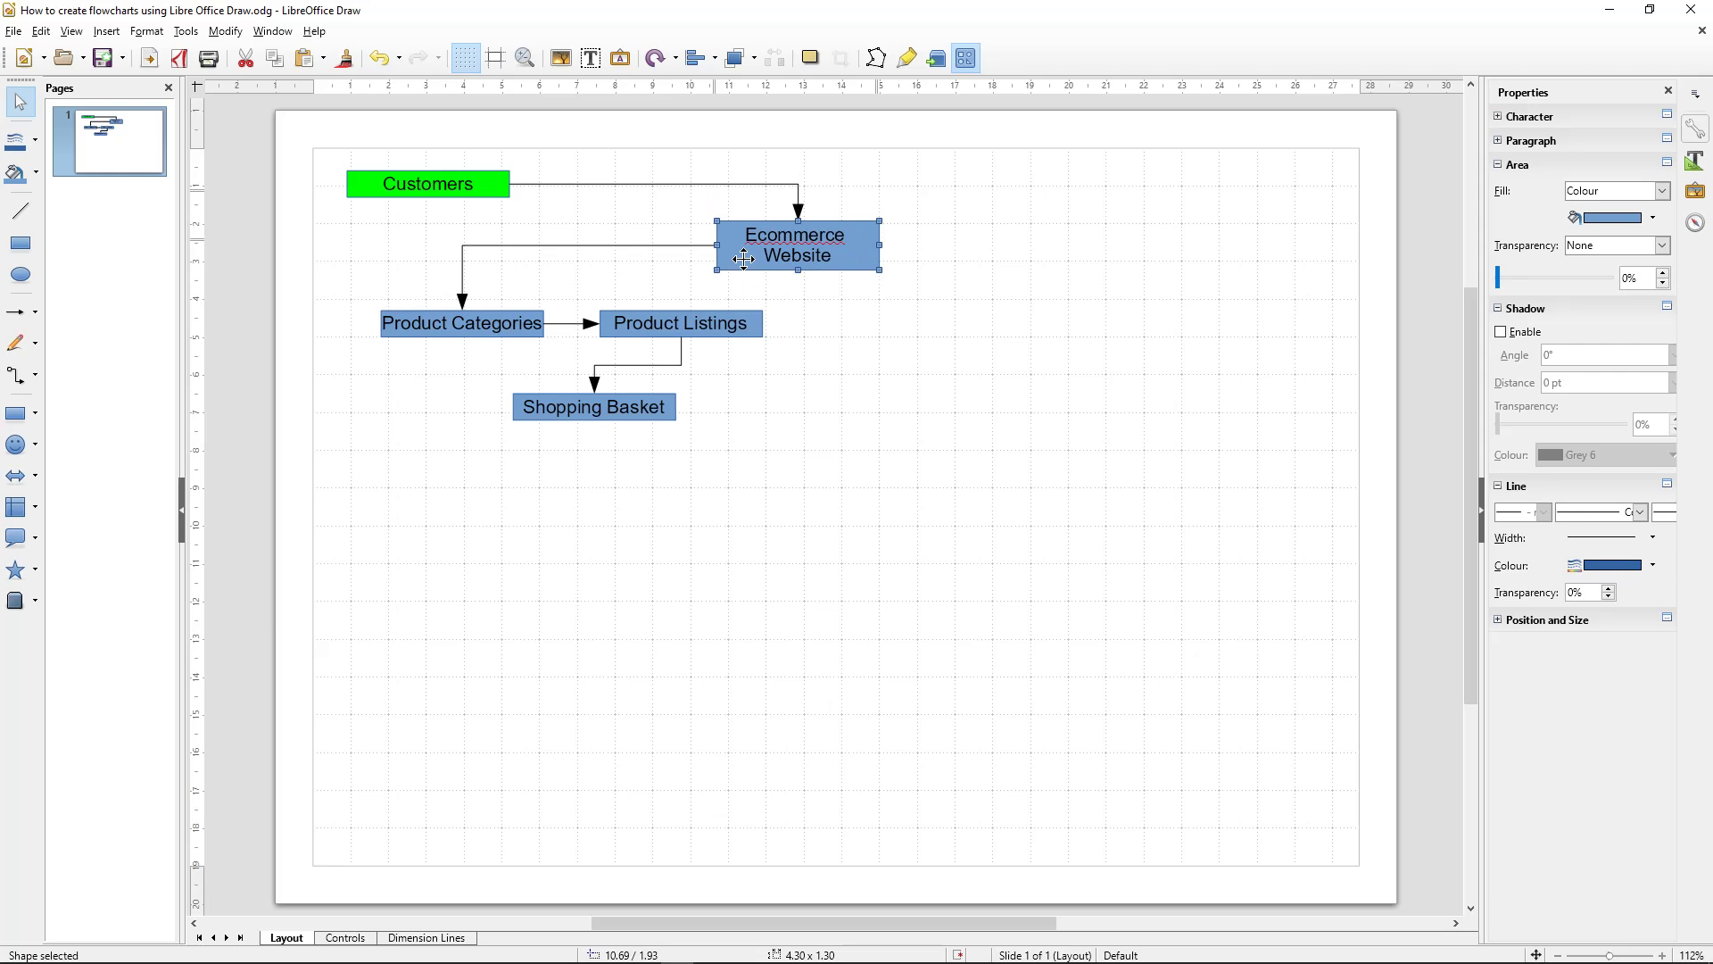
click(401, 242)
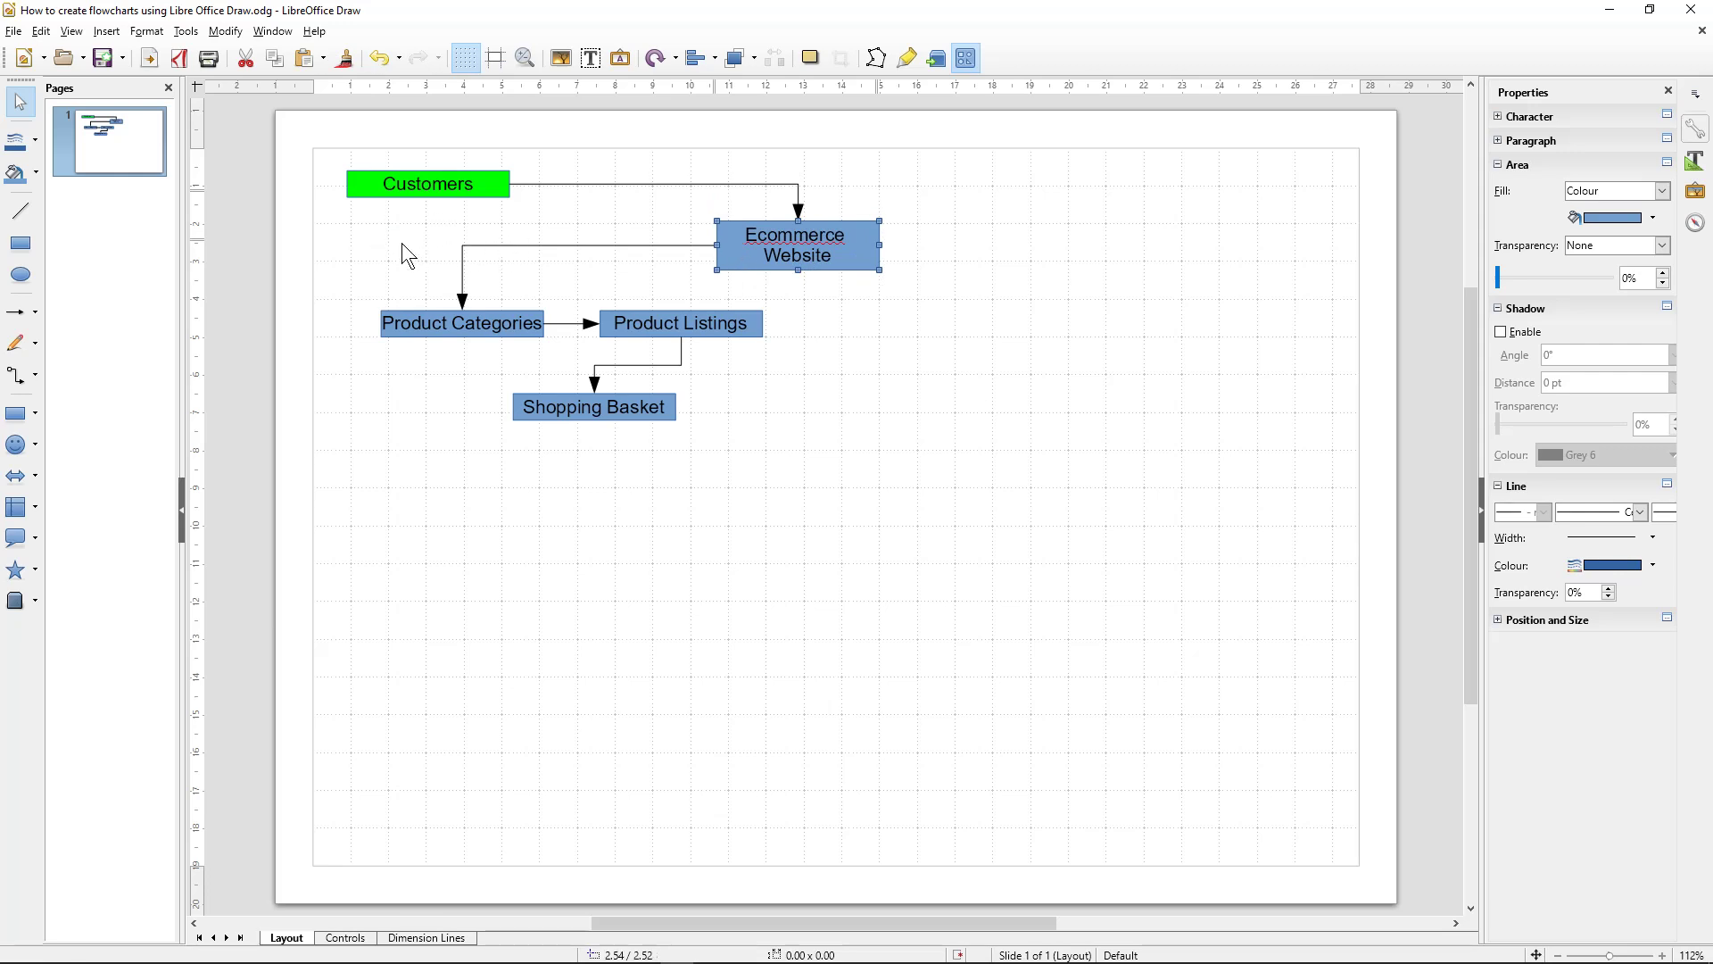
click(101, 60)
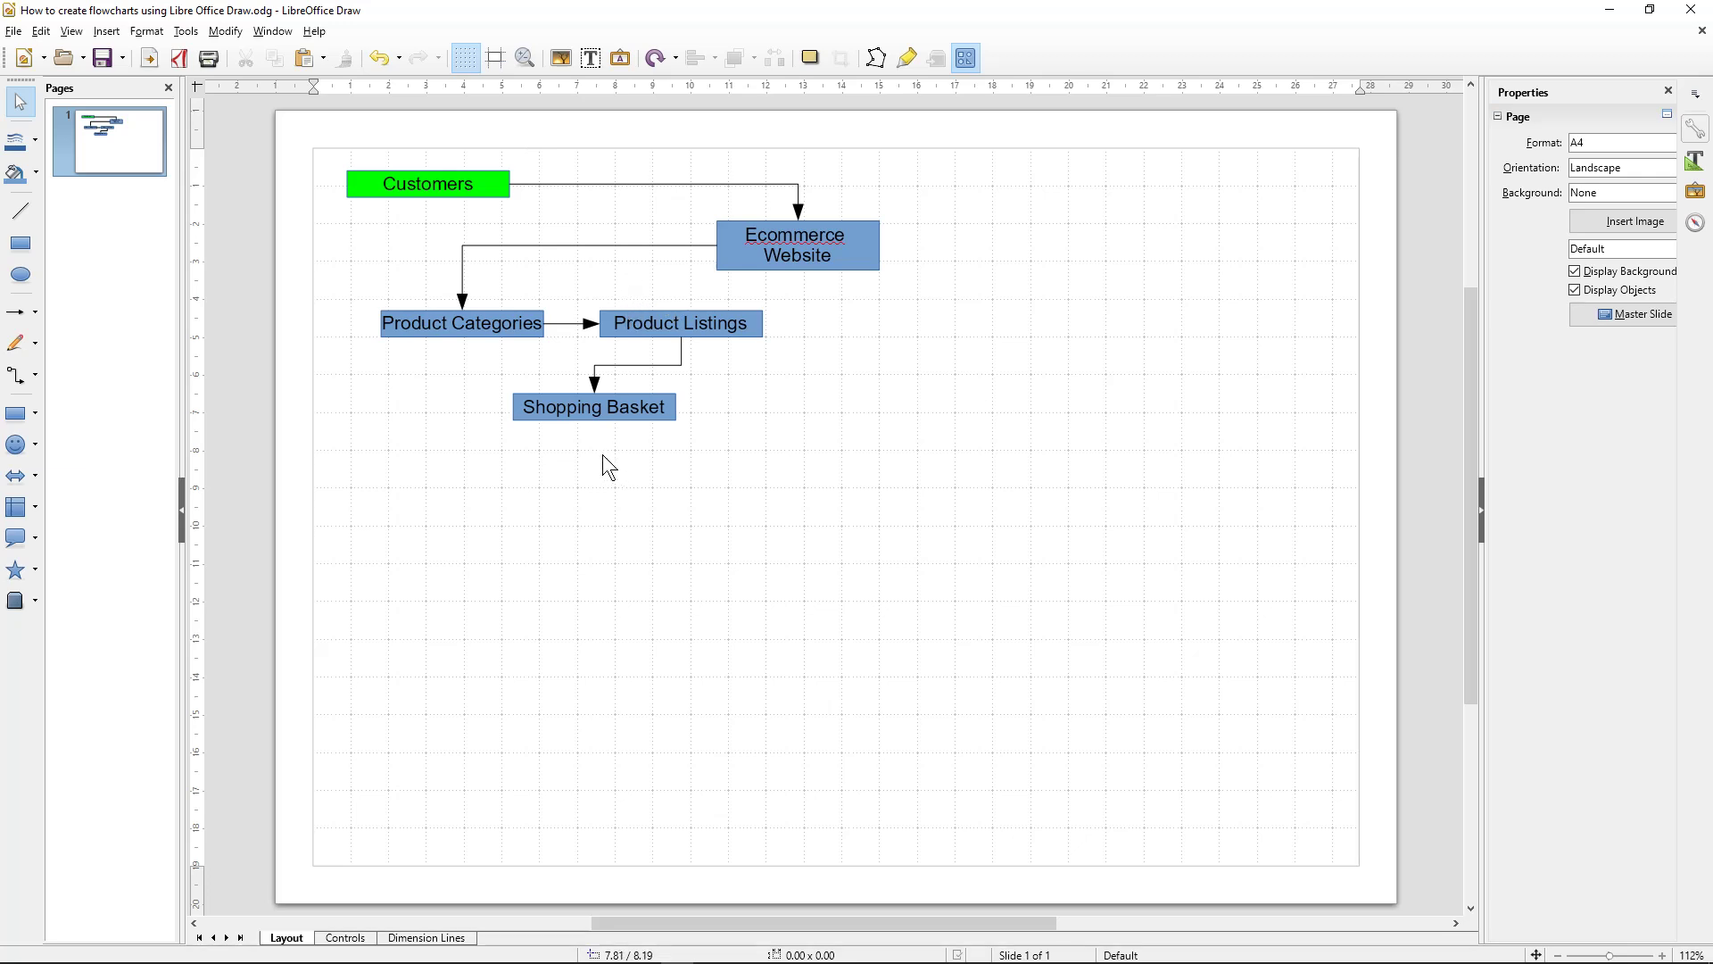
key(super)
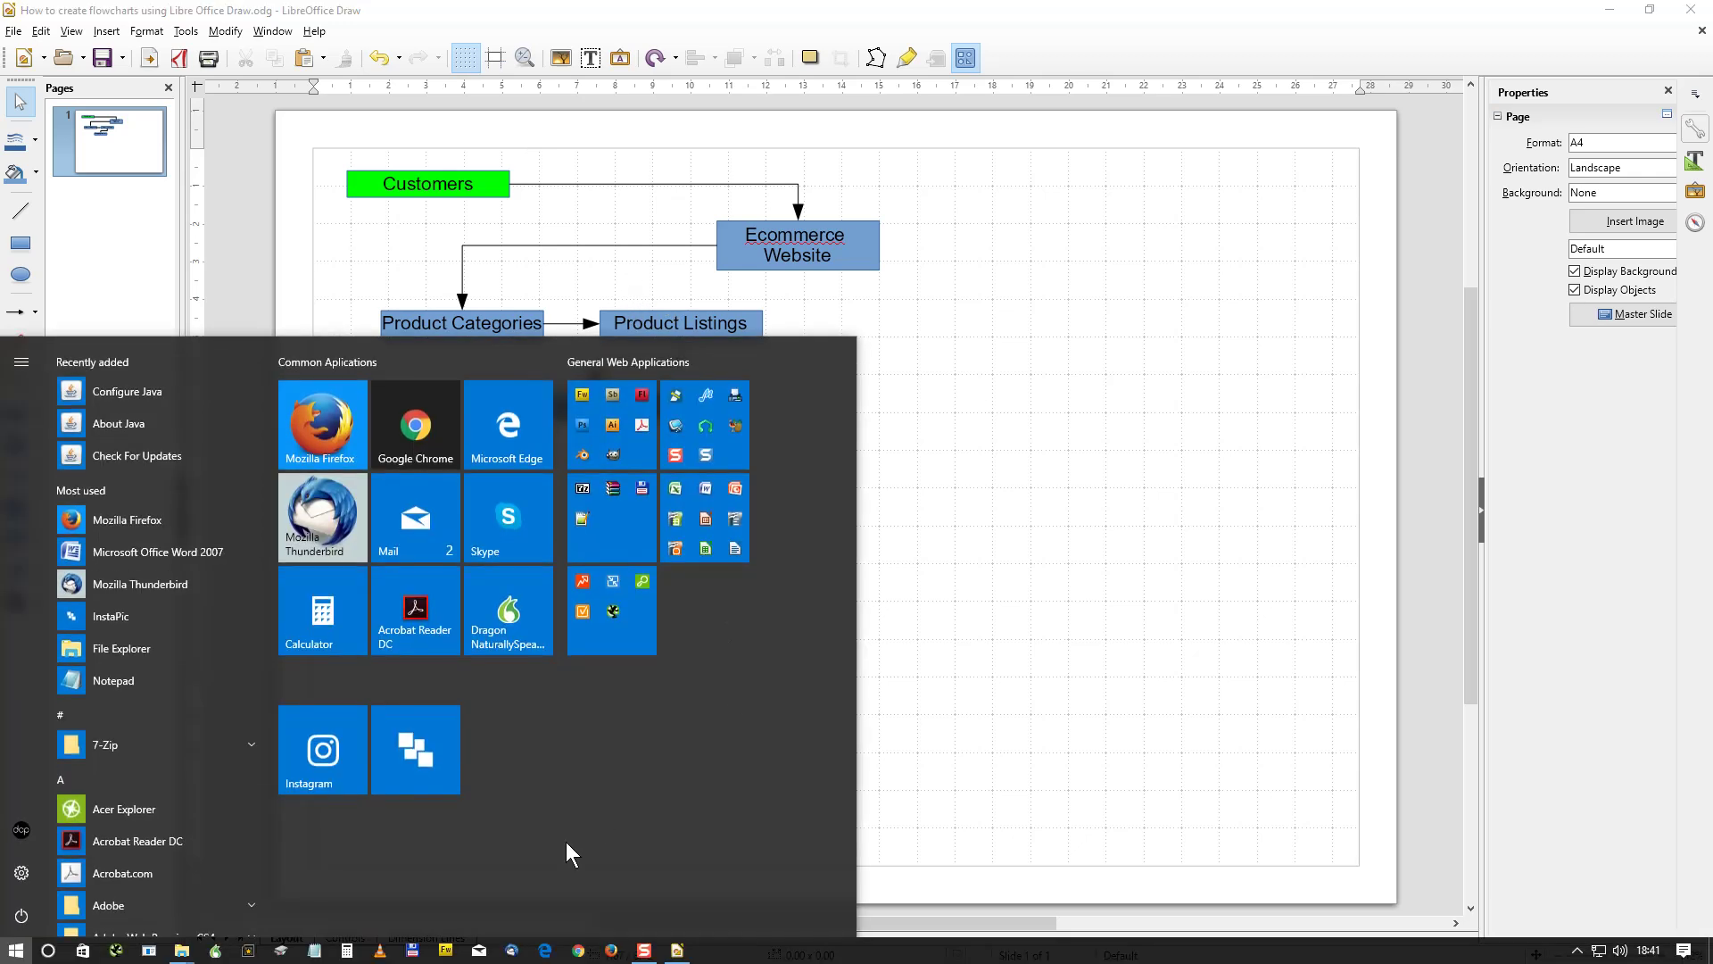
click(579, 951)
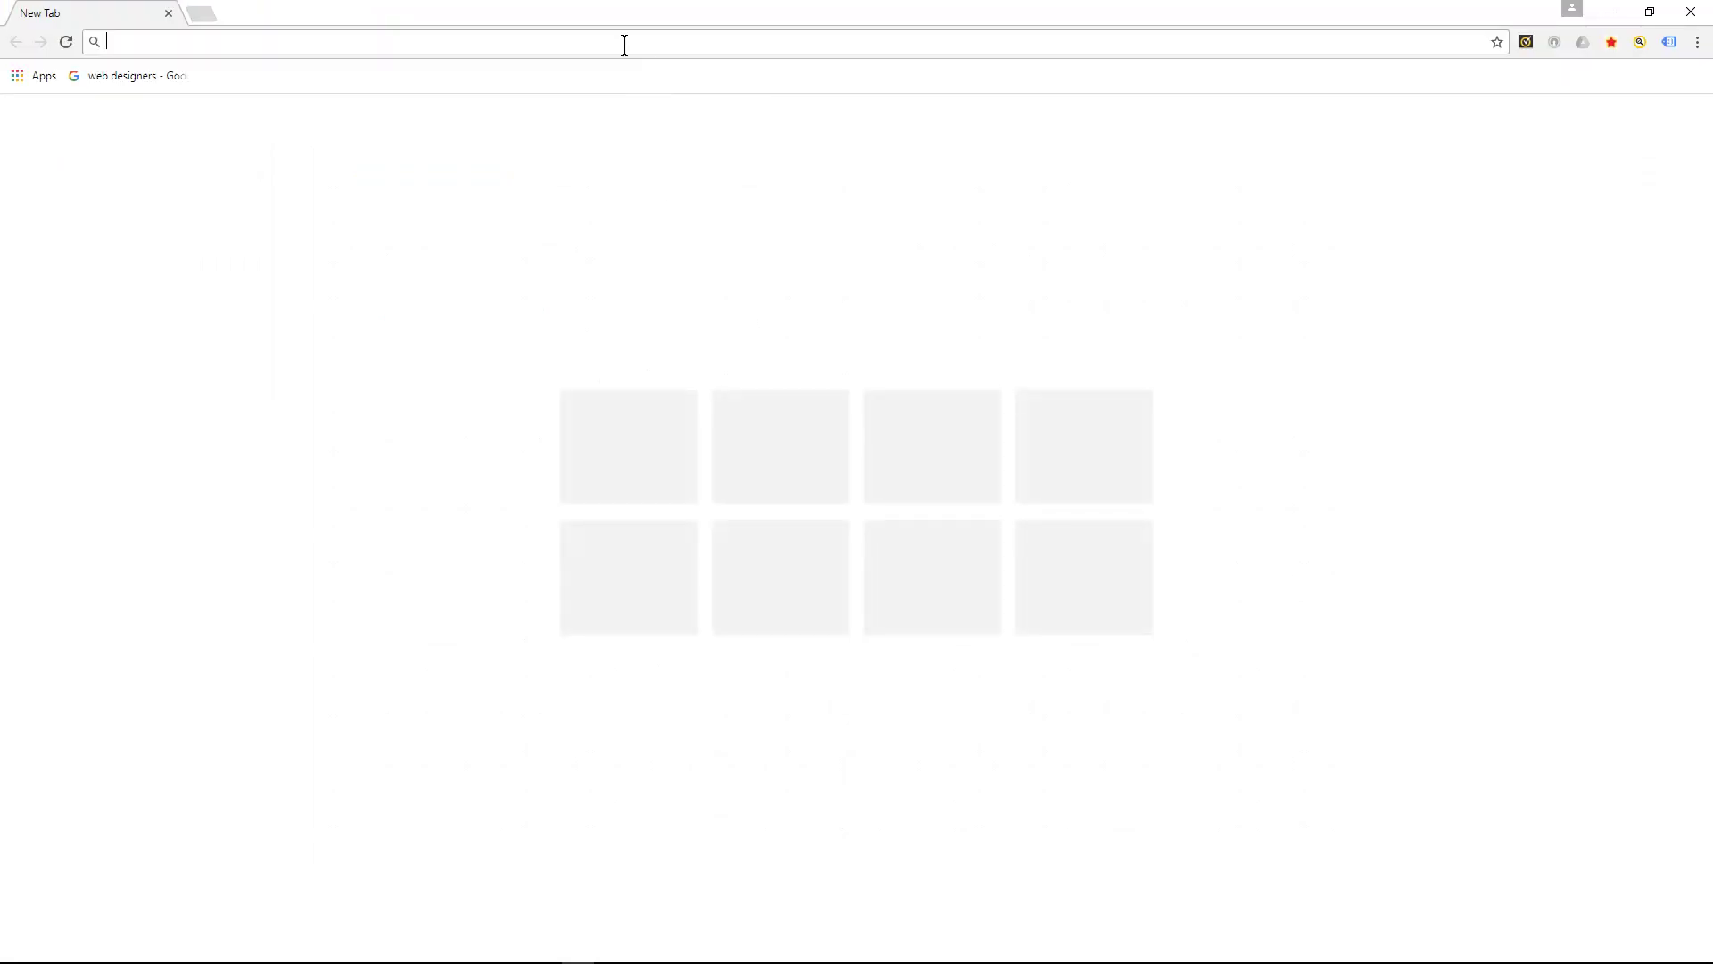
text(jedi)
key(Return)
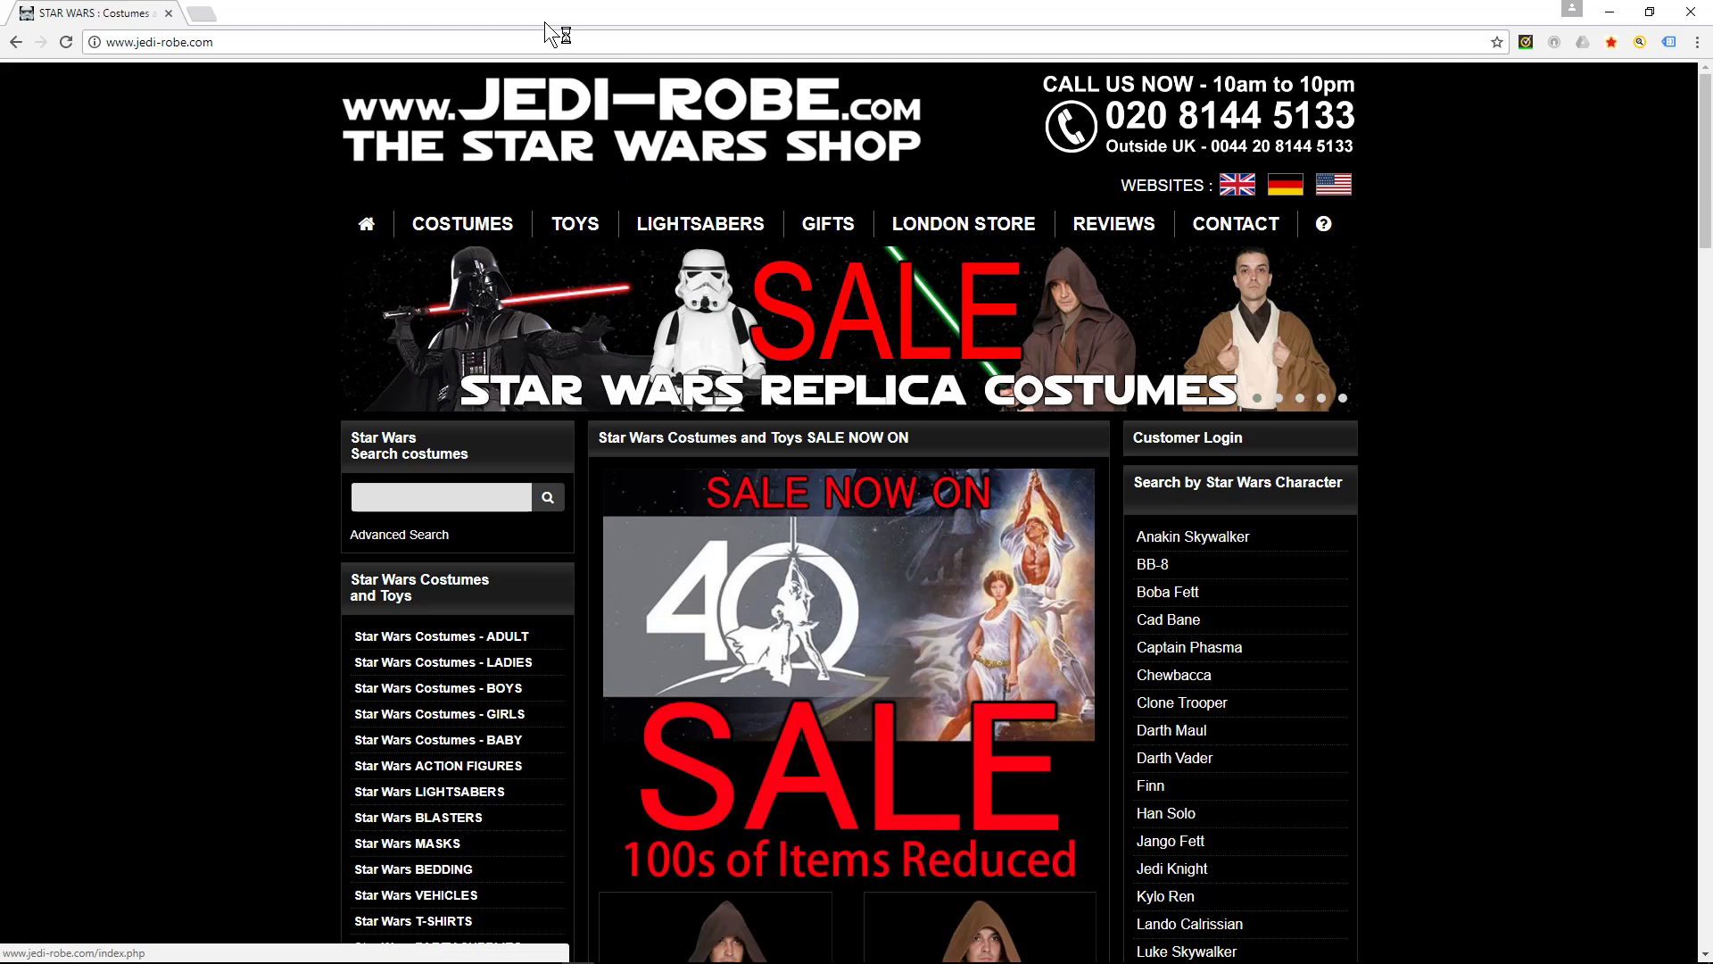
mouse_move(544, 21)
mouse_down()
mouse_move(783, 83)
mouse_move(1709, 134)
mouse_up()
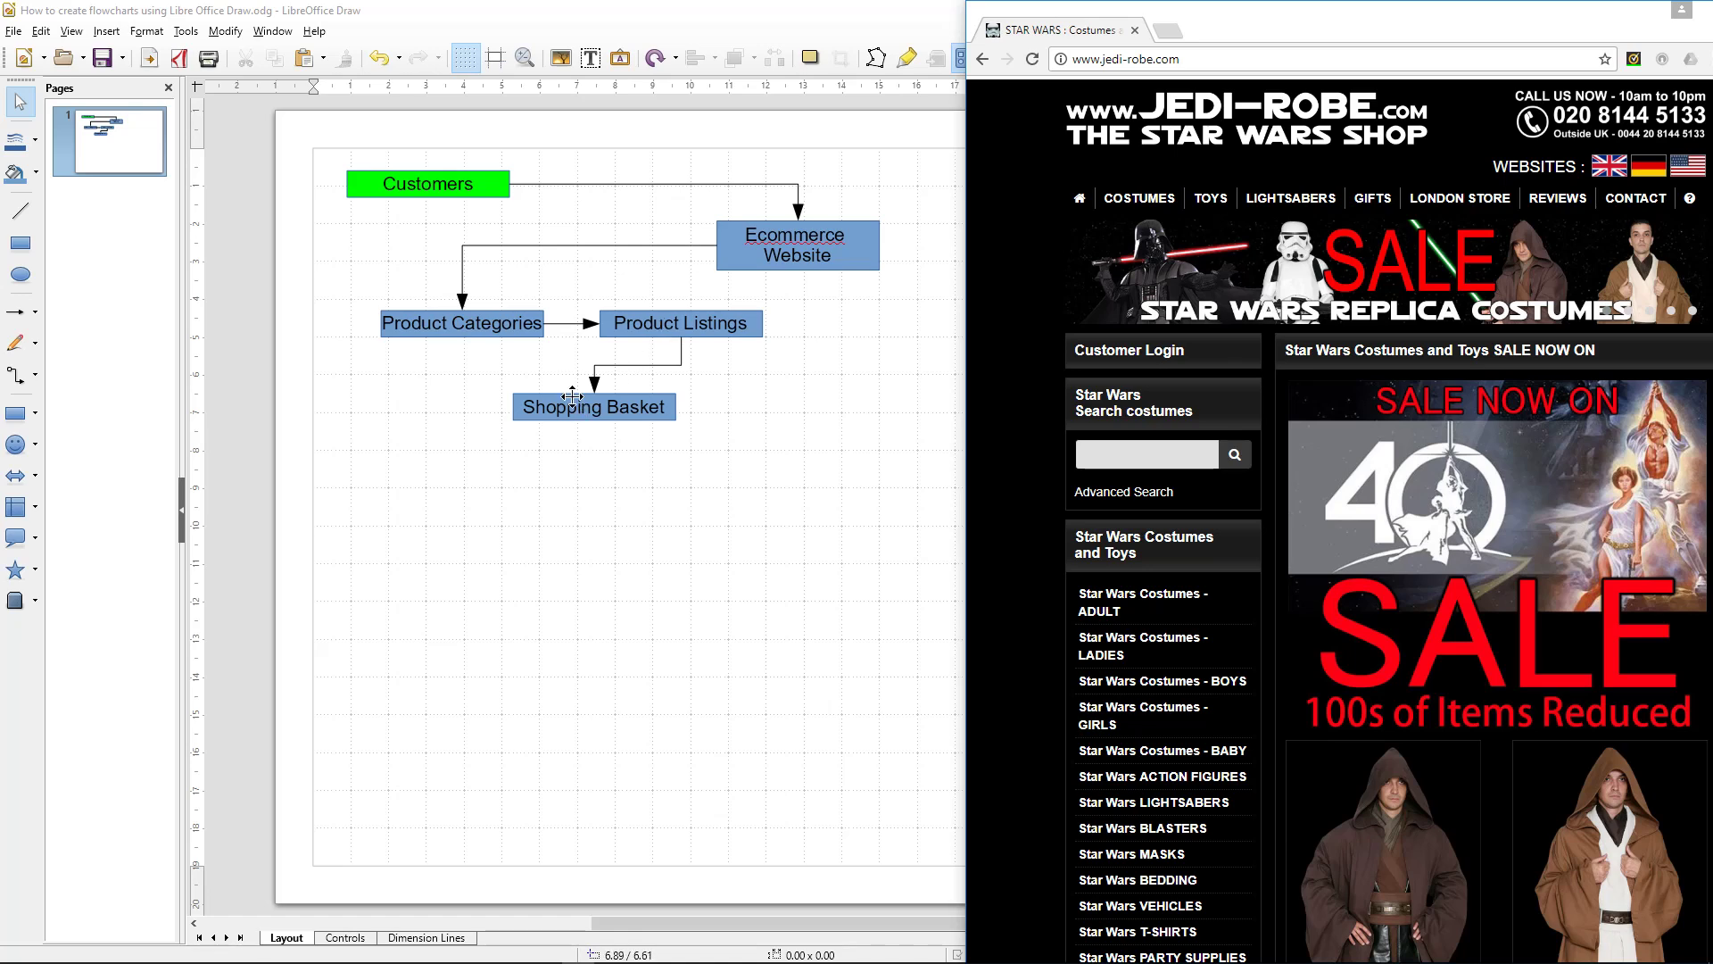
key(super+Up)
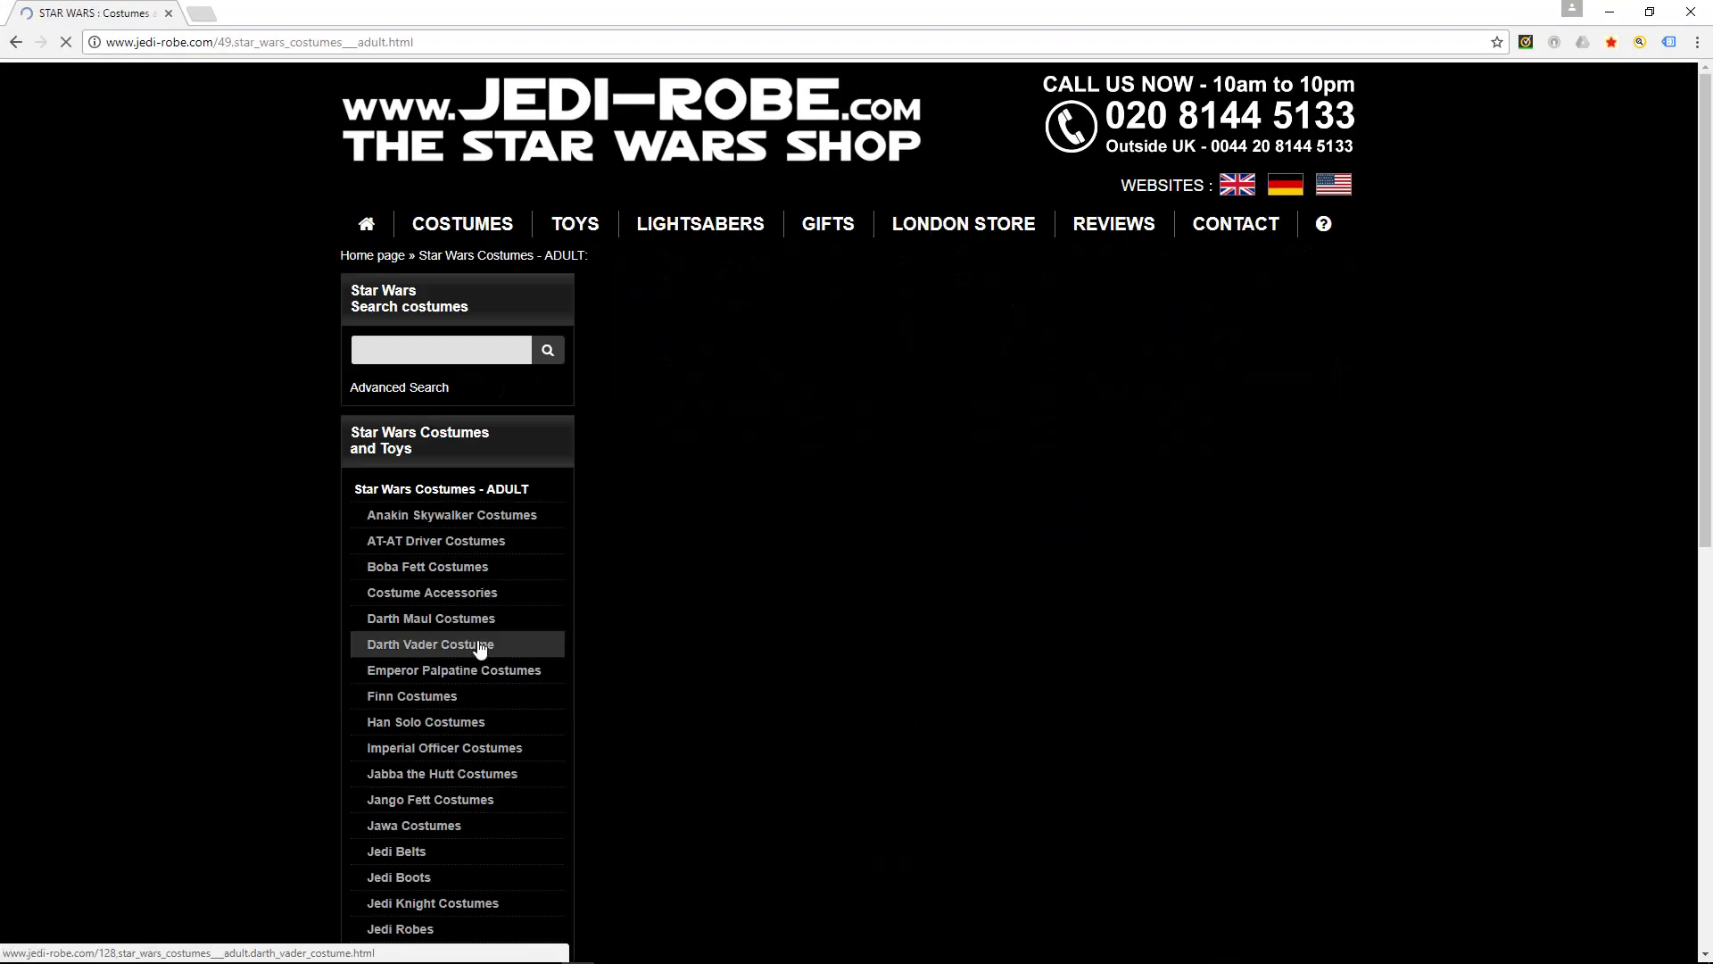
Step: Find the Kylo Ren replica costume among the adult Star Wars costumes and add one in size Large to the cart
scroll(1023, 536, down, 6)
scroll(1023, 535, up, 4)
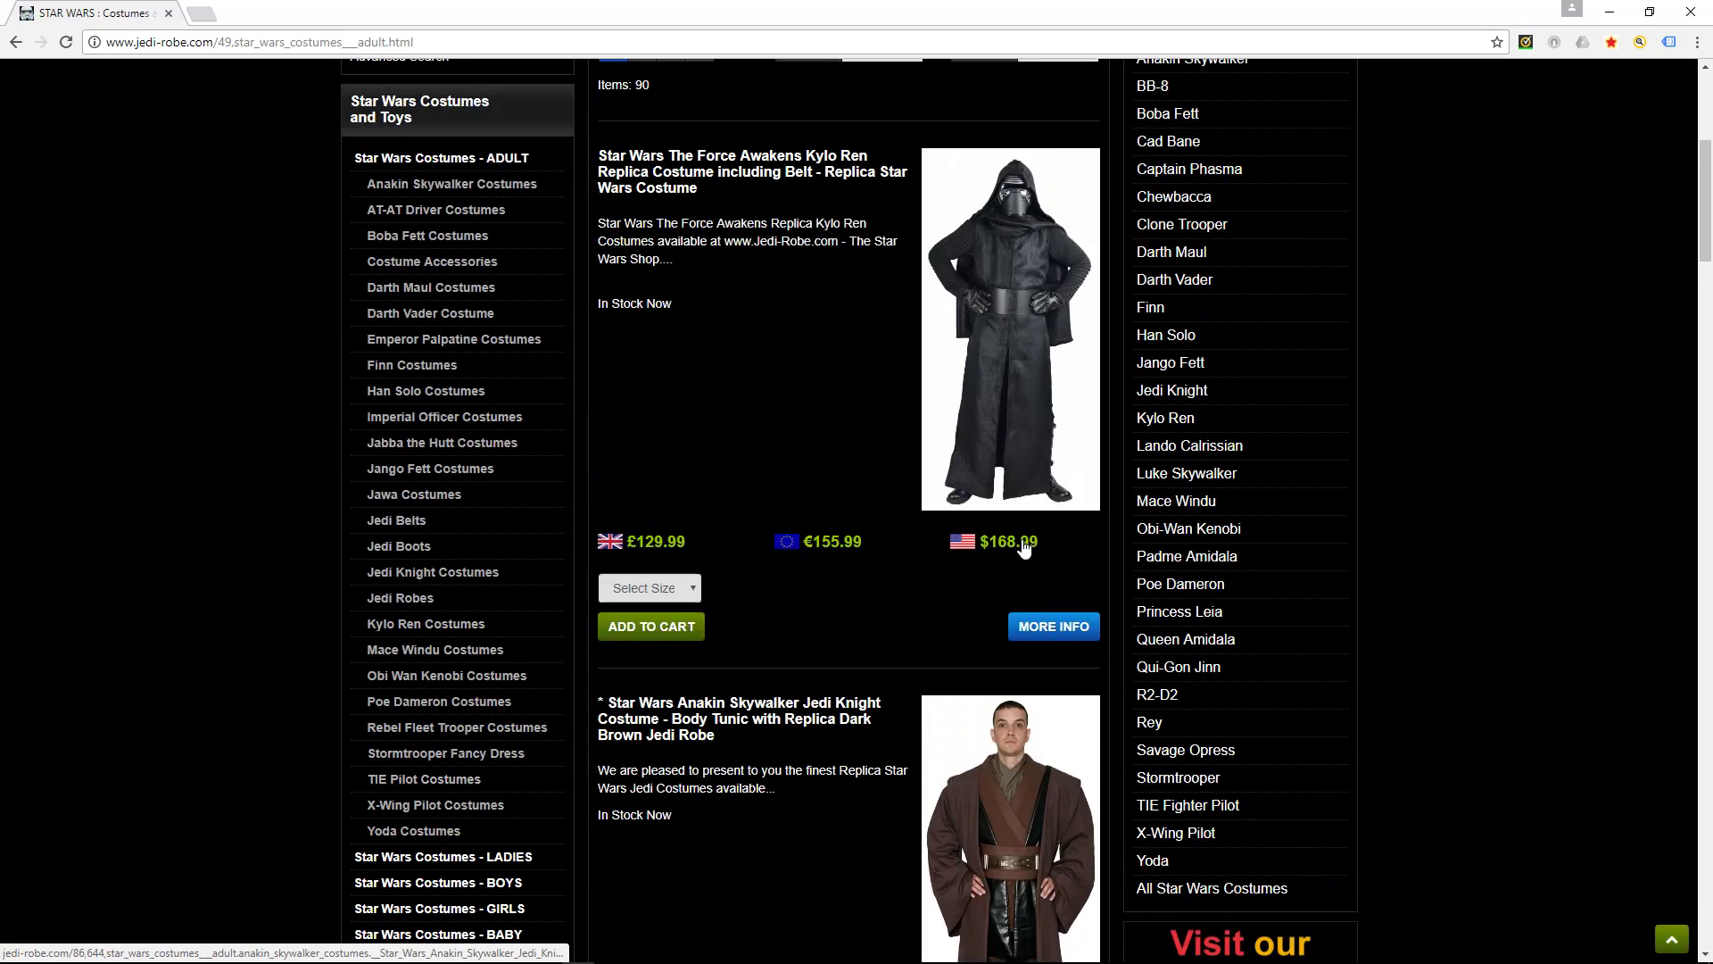
click(988, 493)
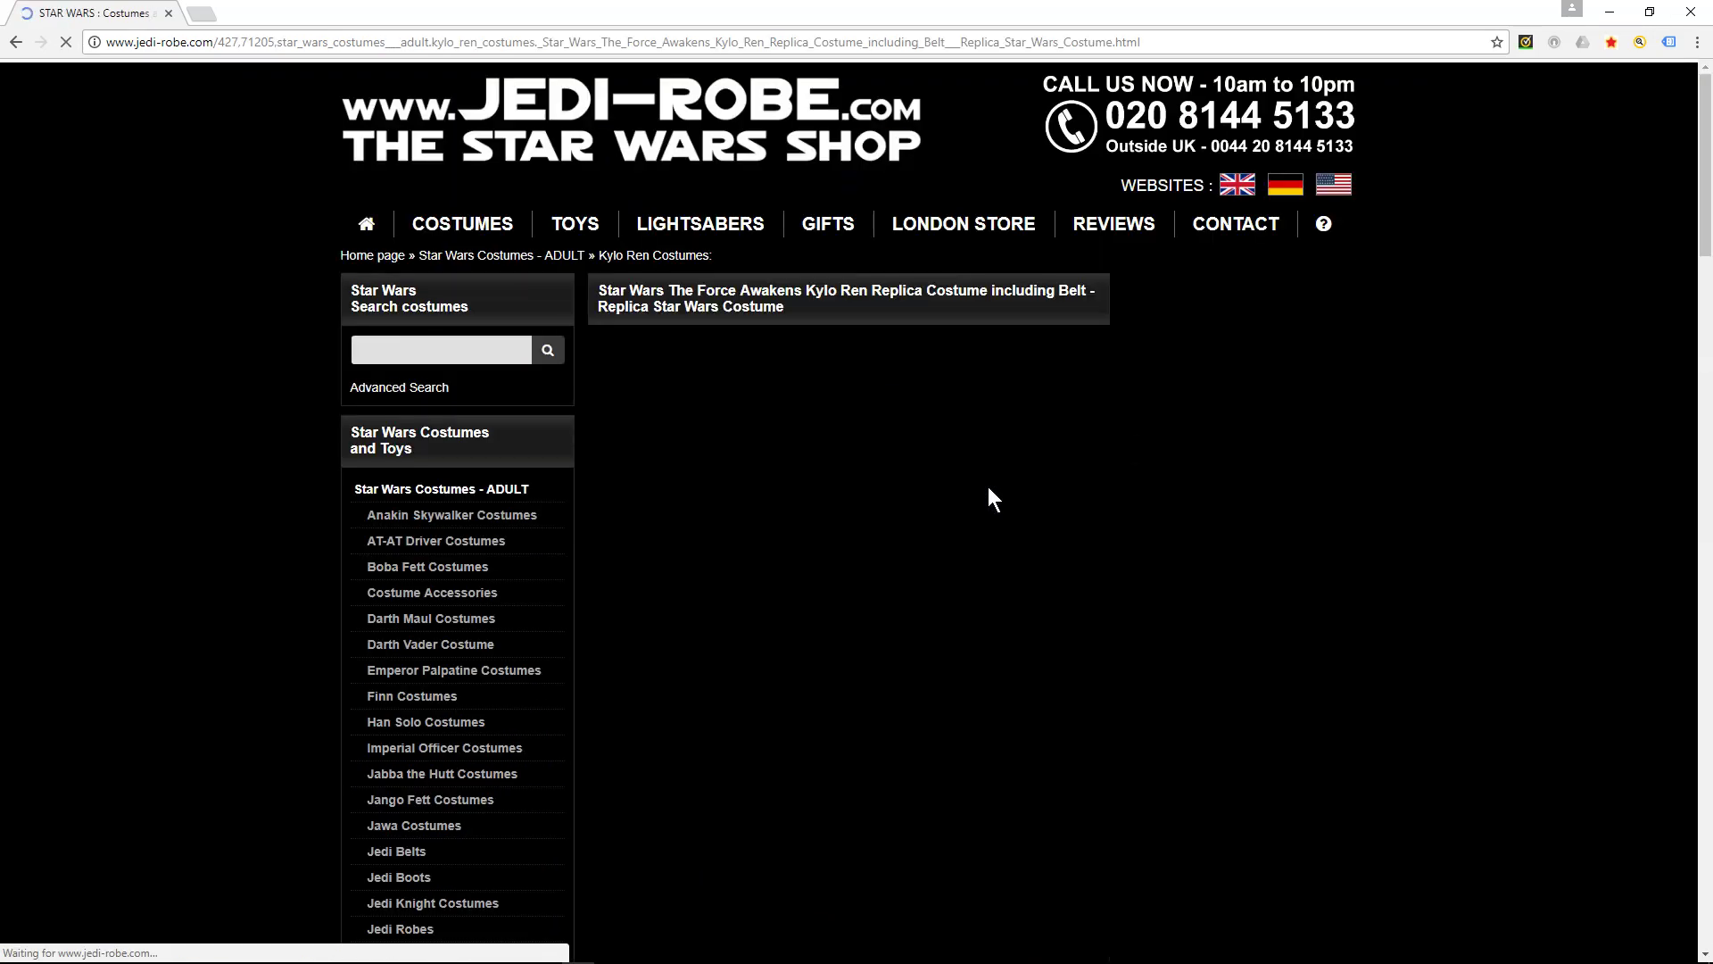
scroll(691, 634, down, 3)
scroll(689, 629, down, 4)
click(687, 391)
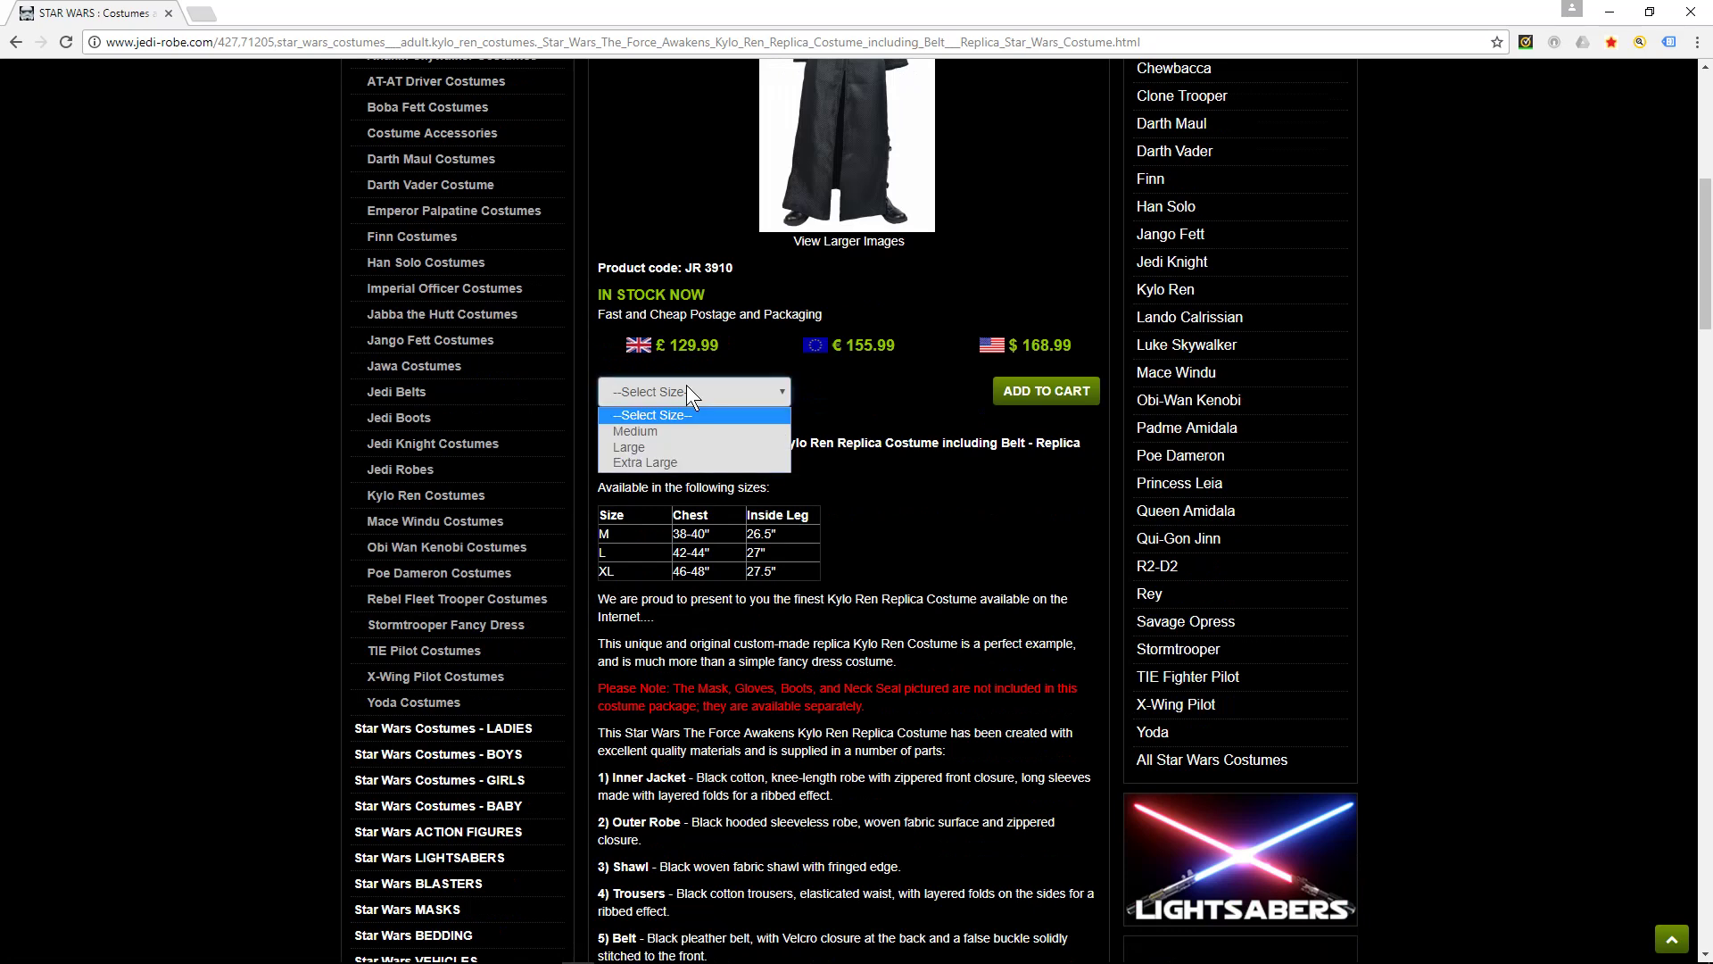
click(680, 450)
click(1020, 393)
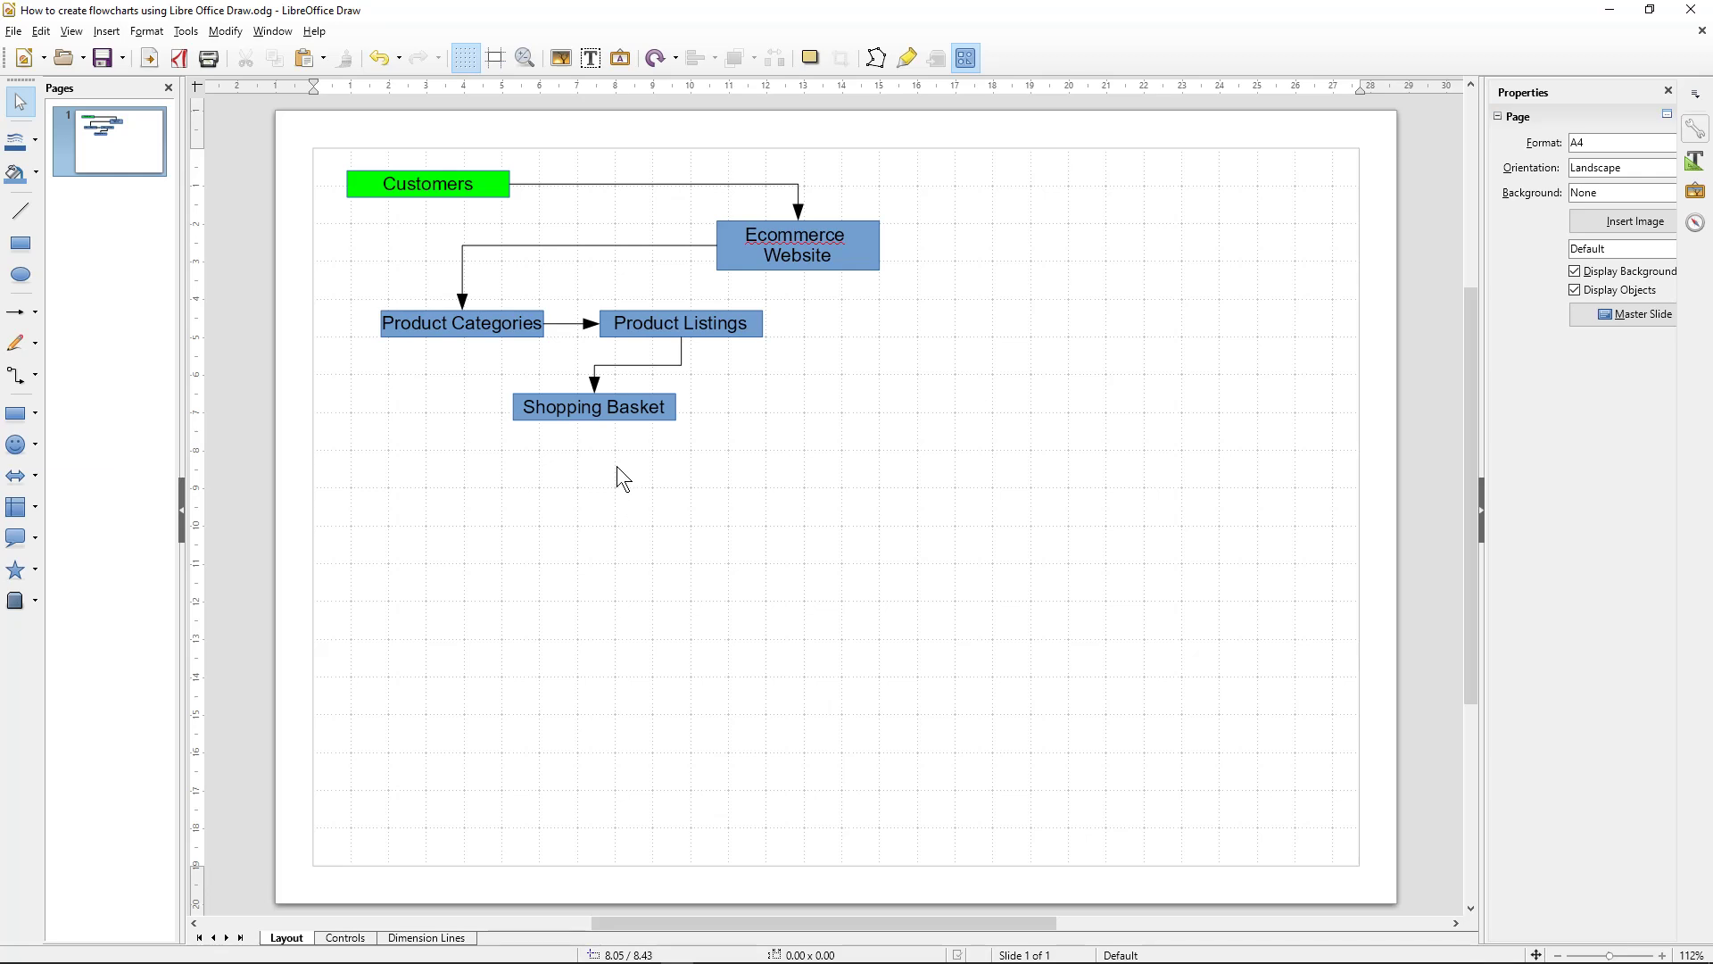
Step: Back in LibreOffice Draw, duplicate the Shopping Basket box below it at about 5.1 / 8.6 cm and label the copy "Register"
click(616, 417)
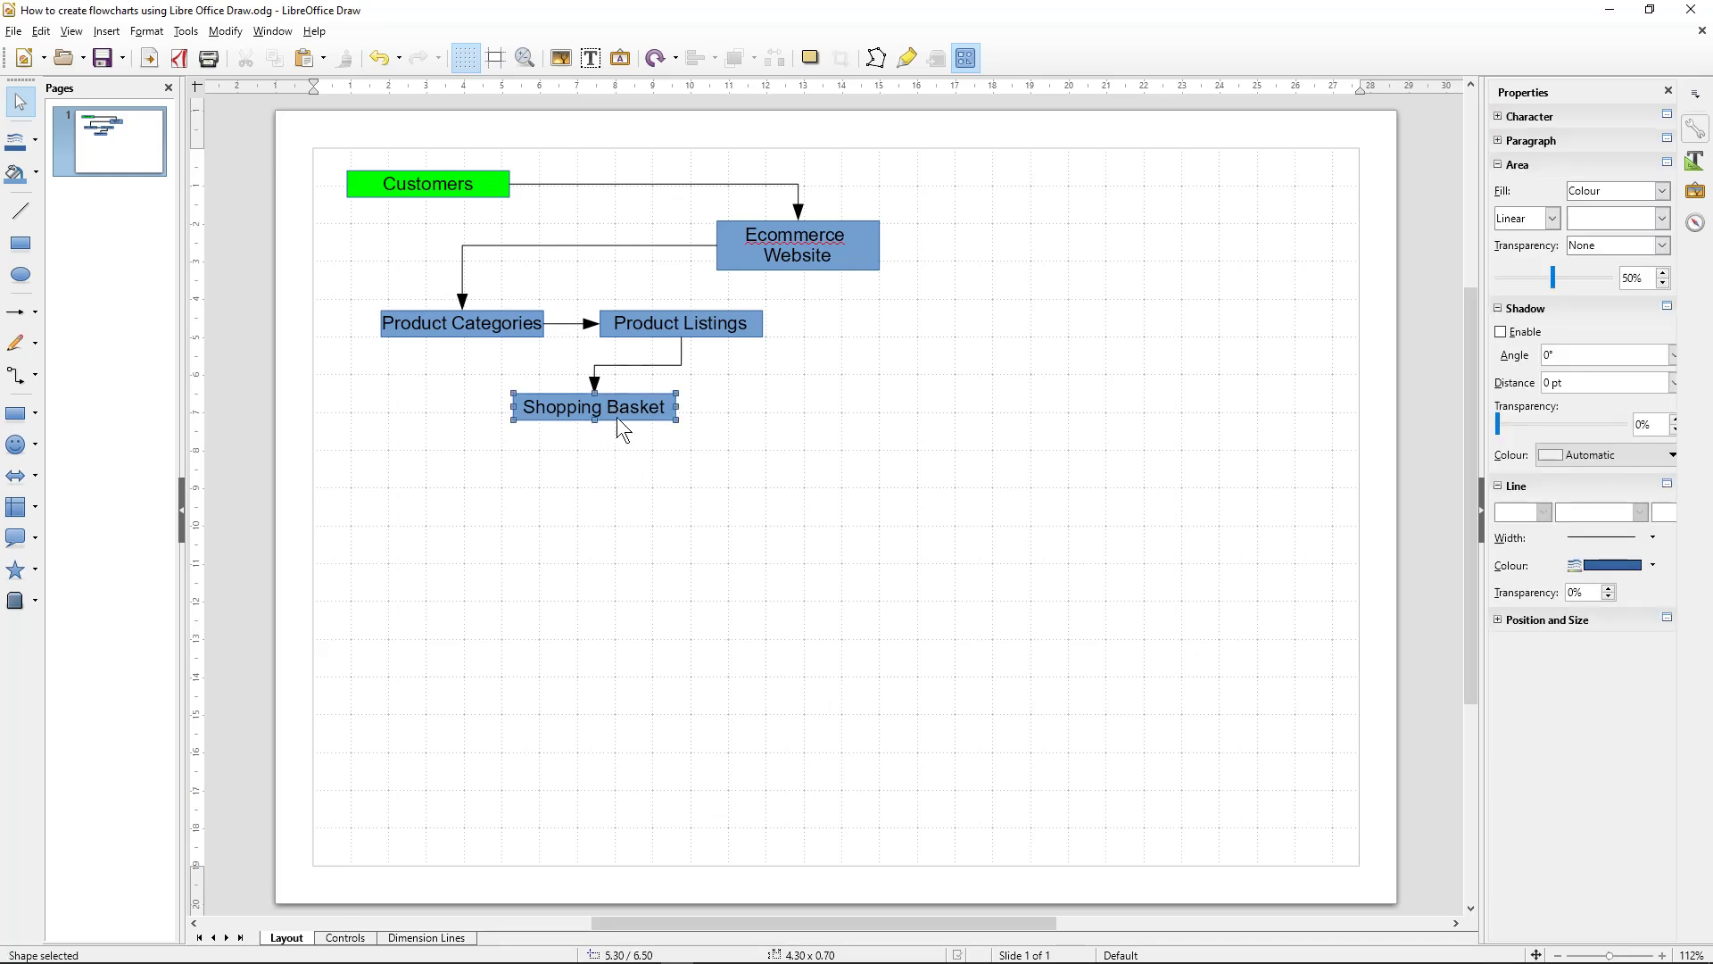
drag(617, 416, 619, 489)
click(620, 486)
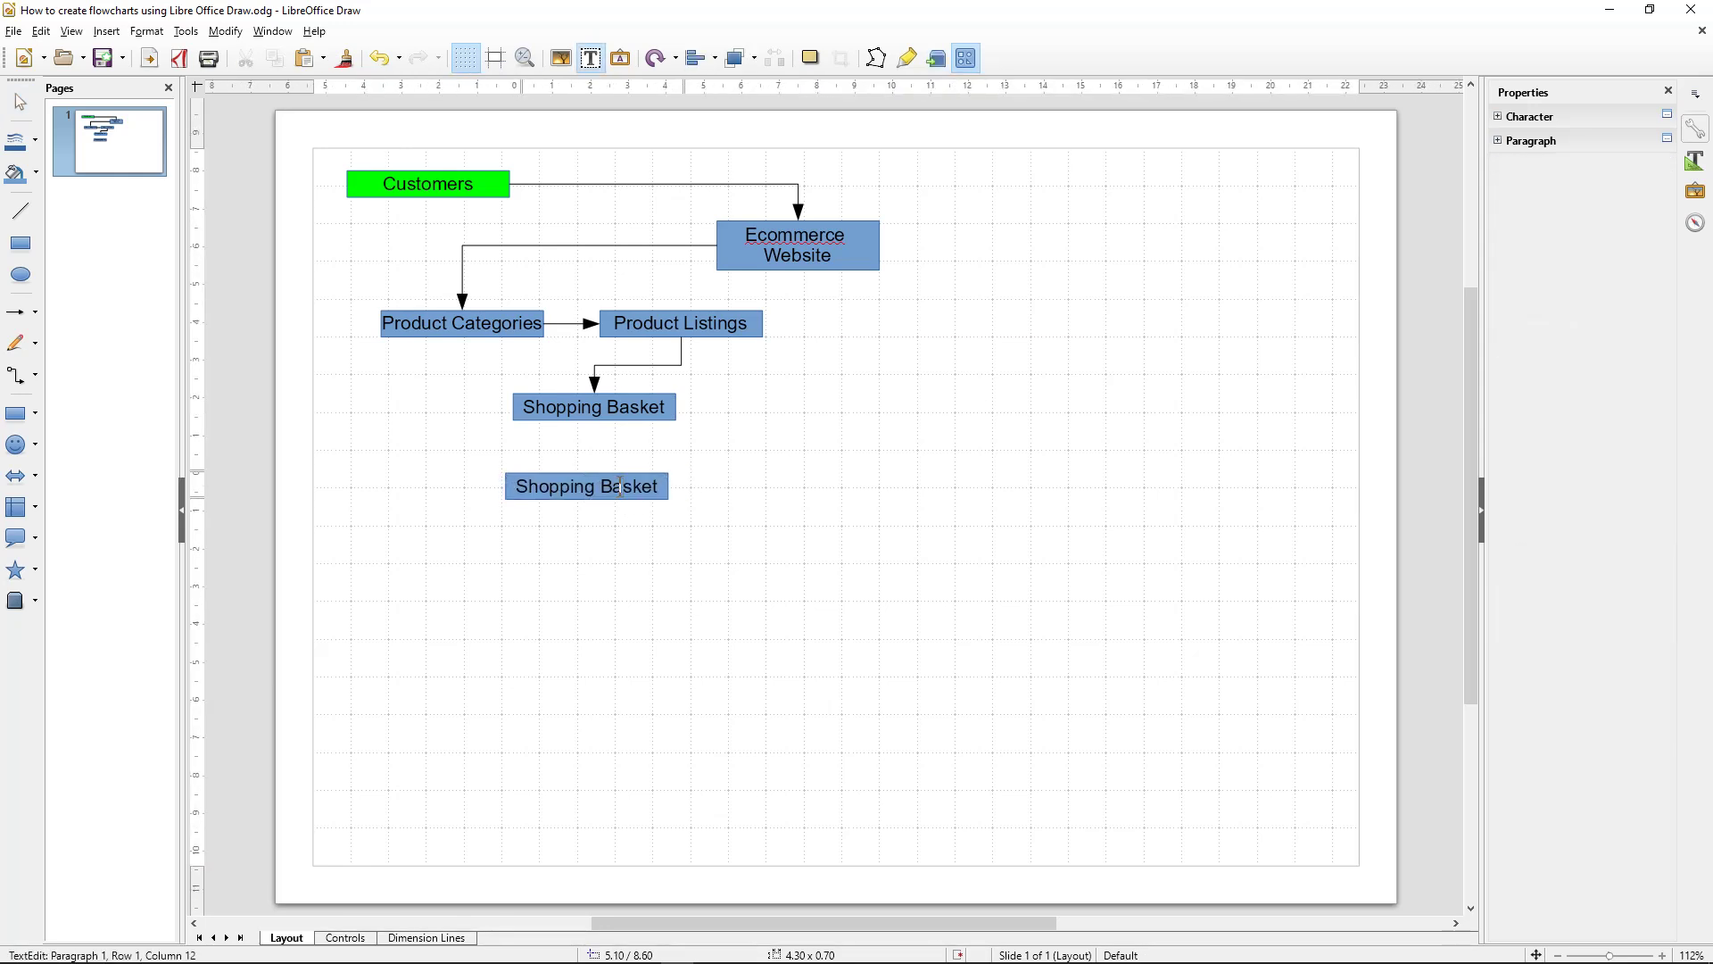
key(ctrl+a)
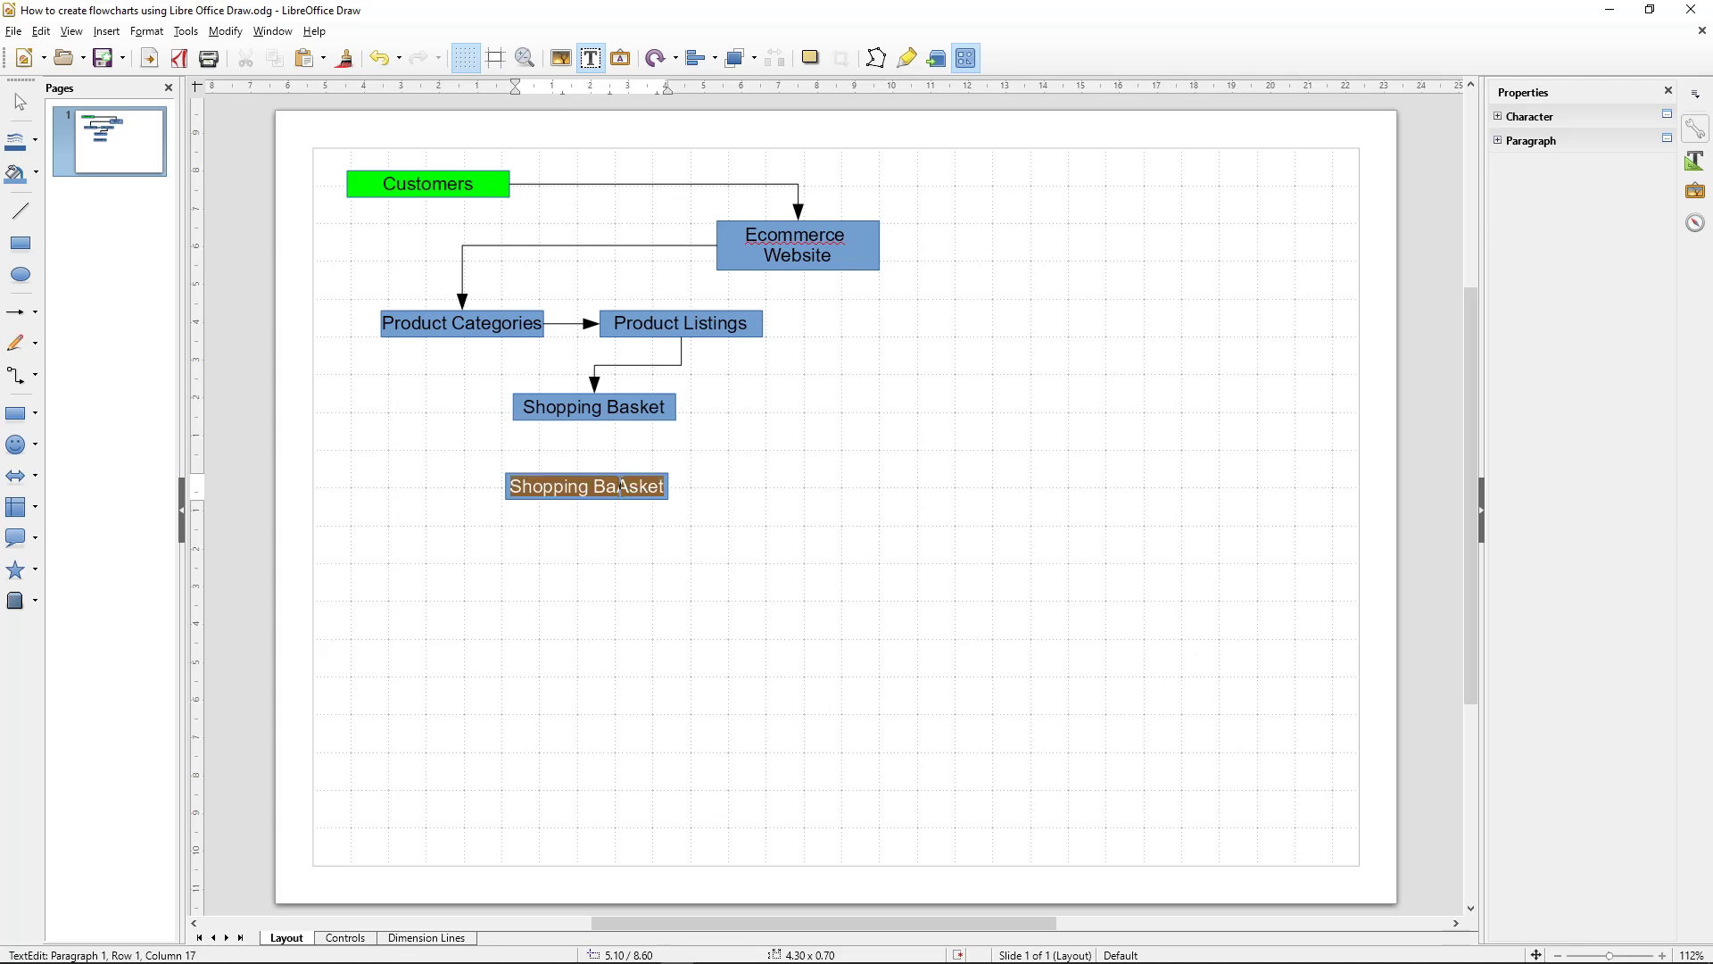
text(Customers)
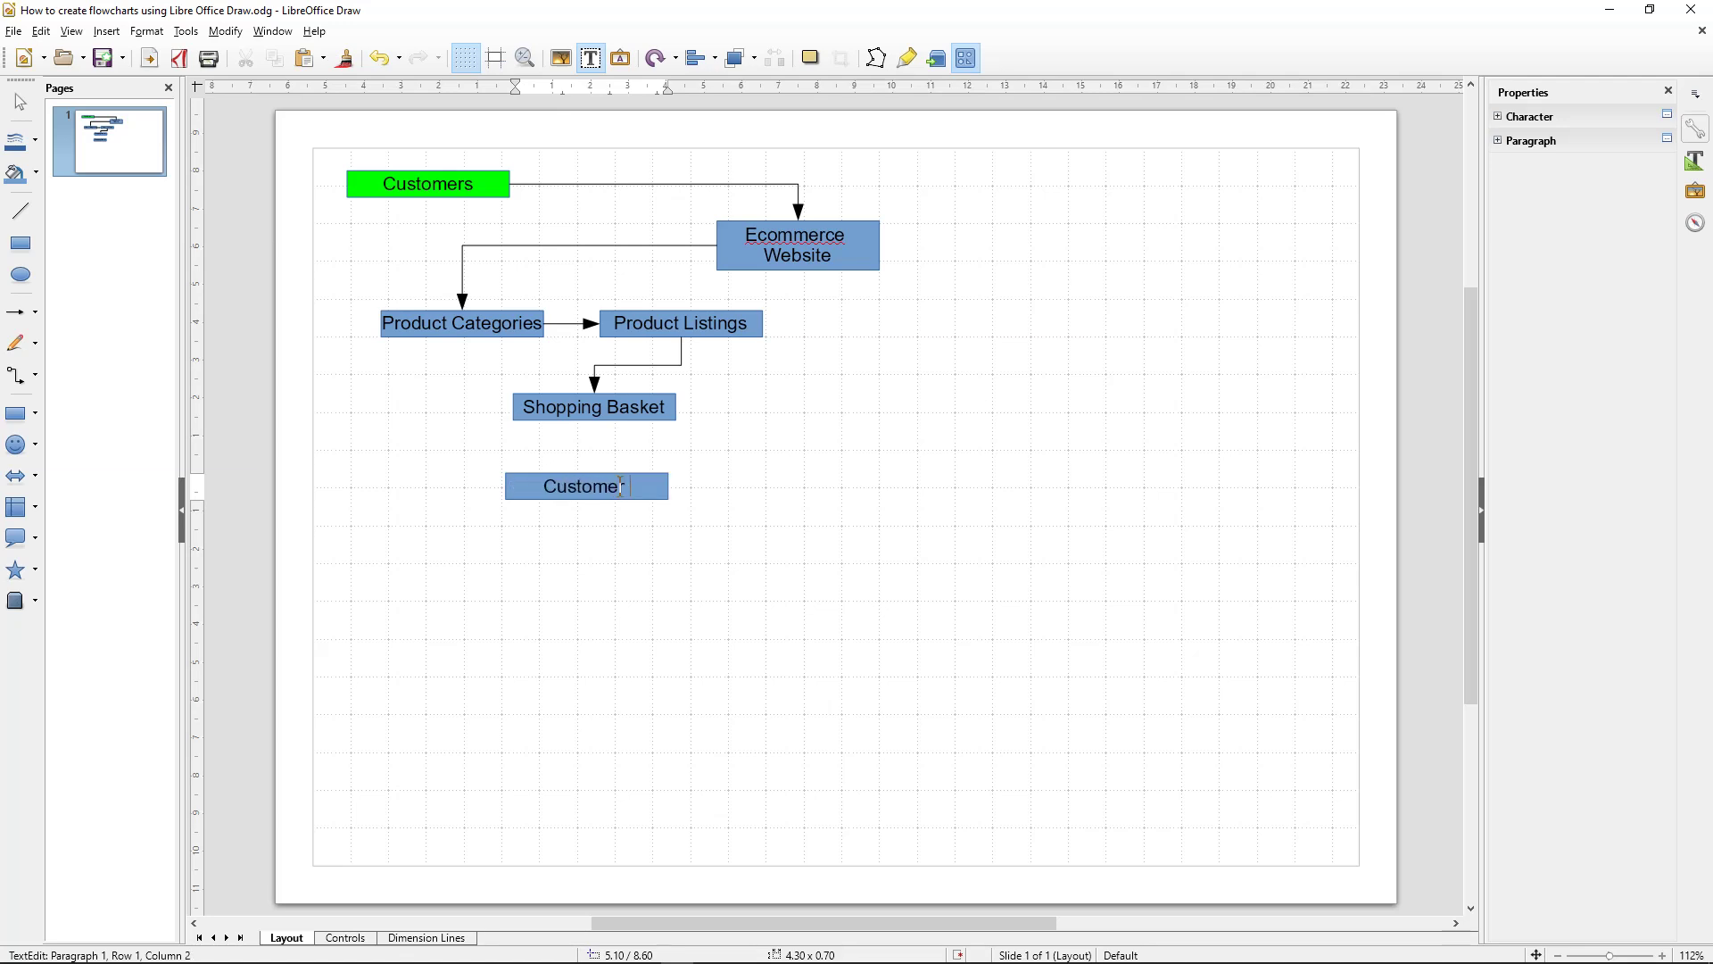
key(ctrl+a)
text(Register)
click(662, 521)
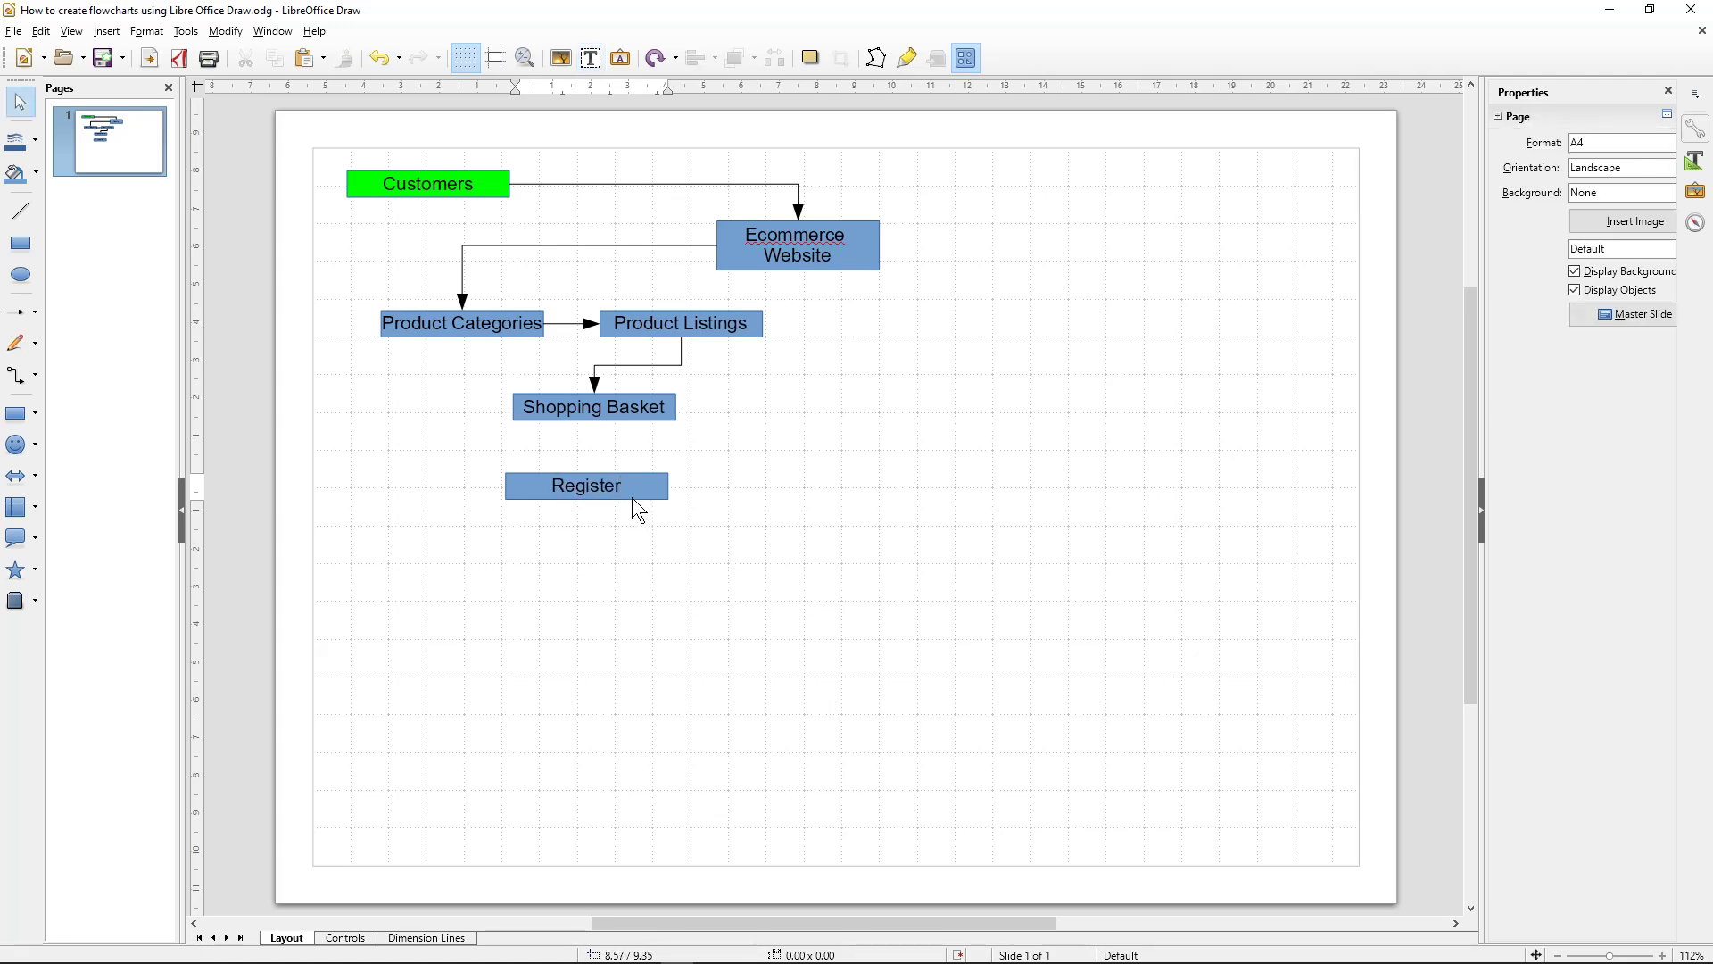
Step: Duplicate the Register box beside it at about 10.0 / 8.6 cm and label the copy "Login"
click(634, 496)
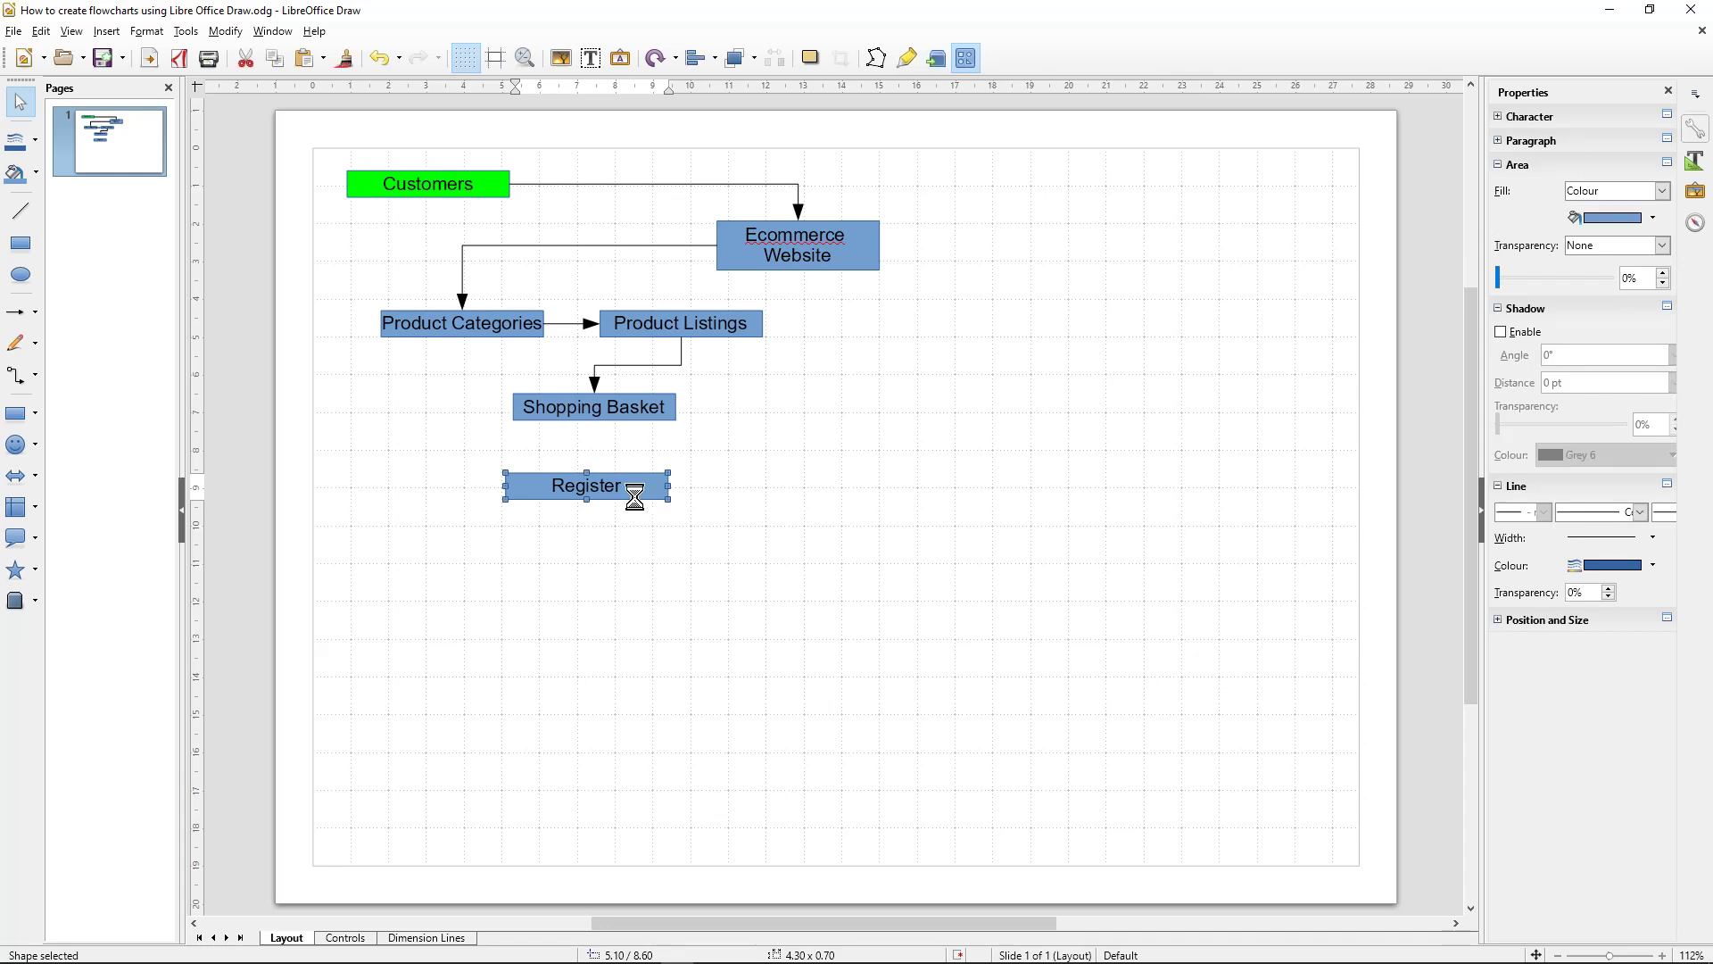
drag(635, 496, 806, 492)
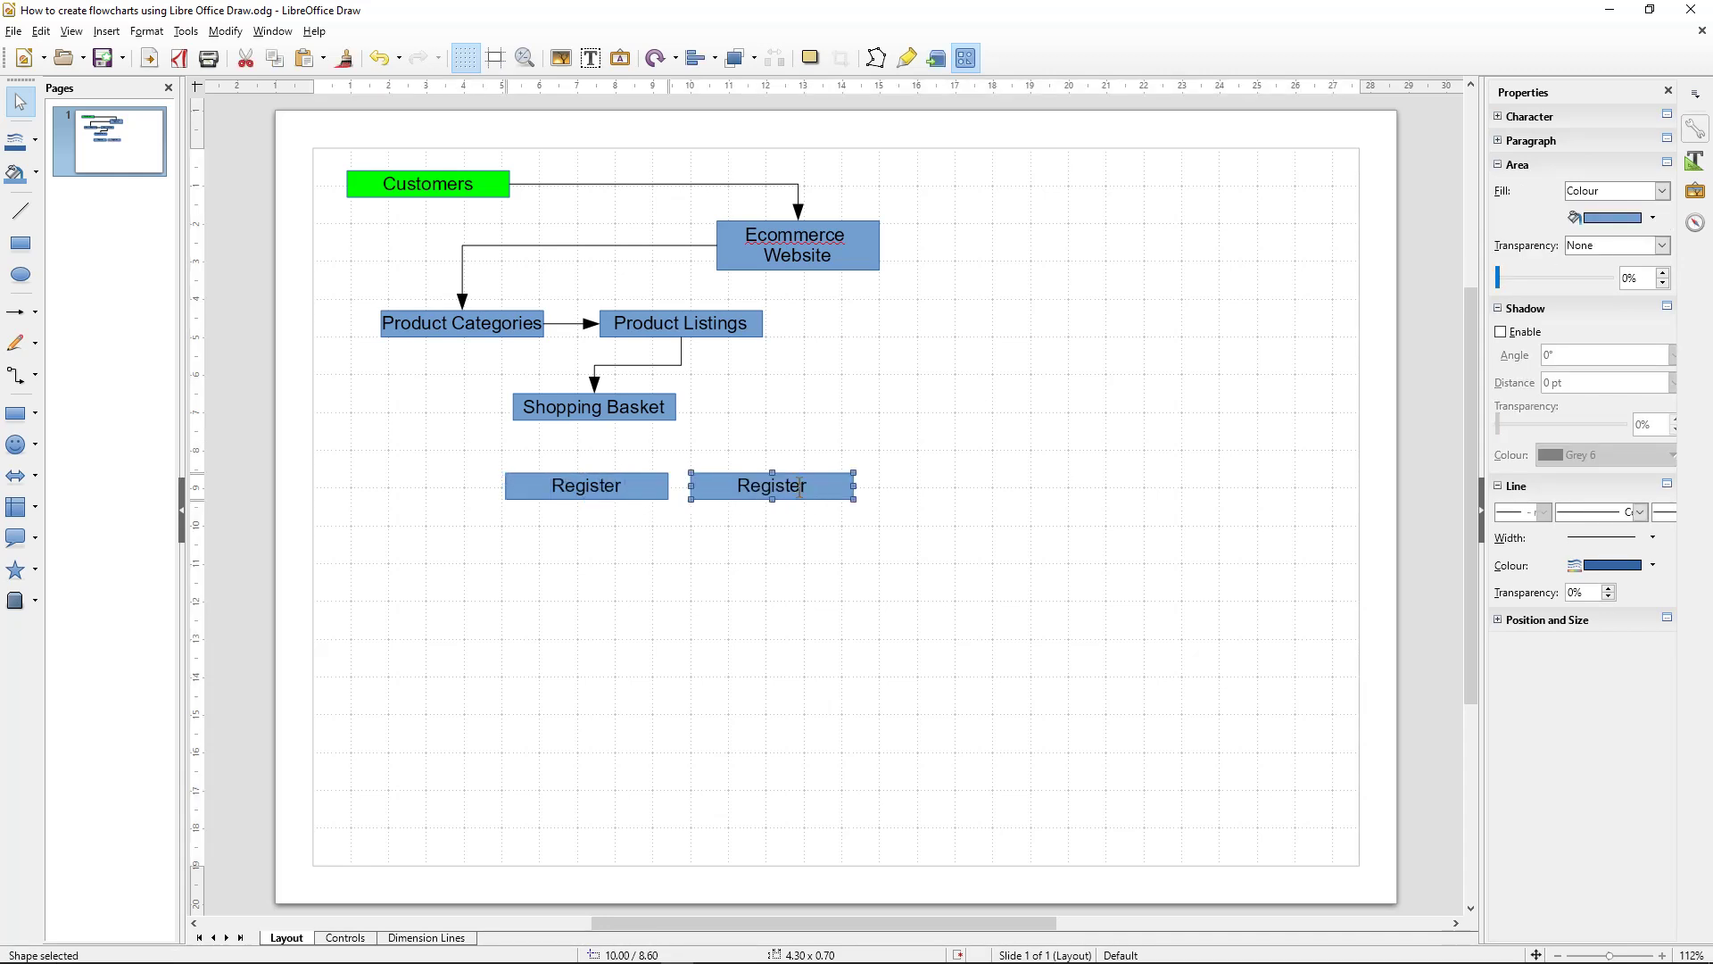
double_click(800, 487)
double_click(799, 487)
text(Login)
click(767, 526)
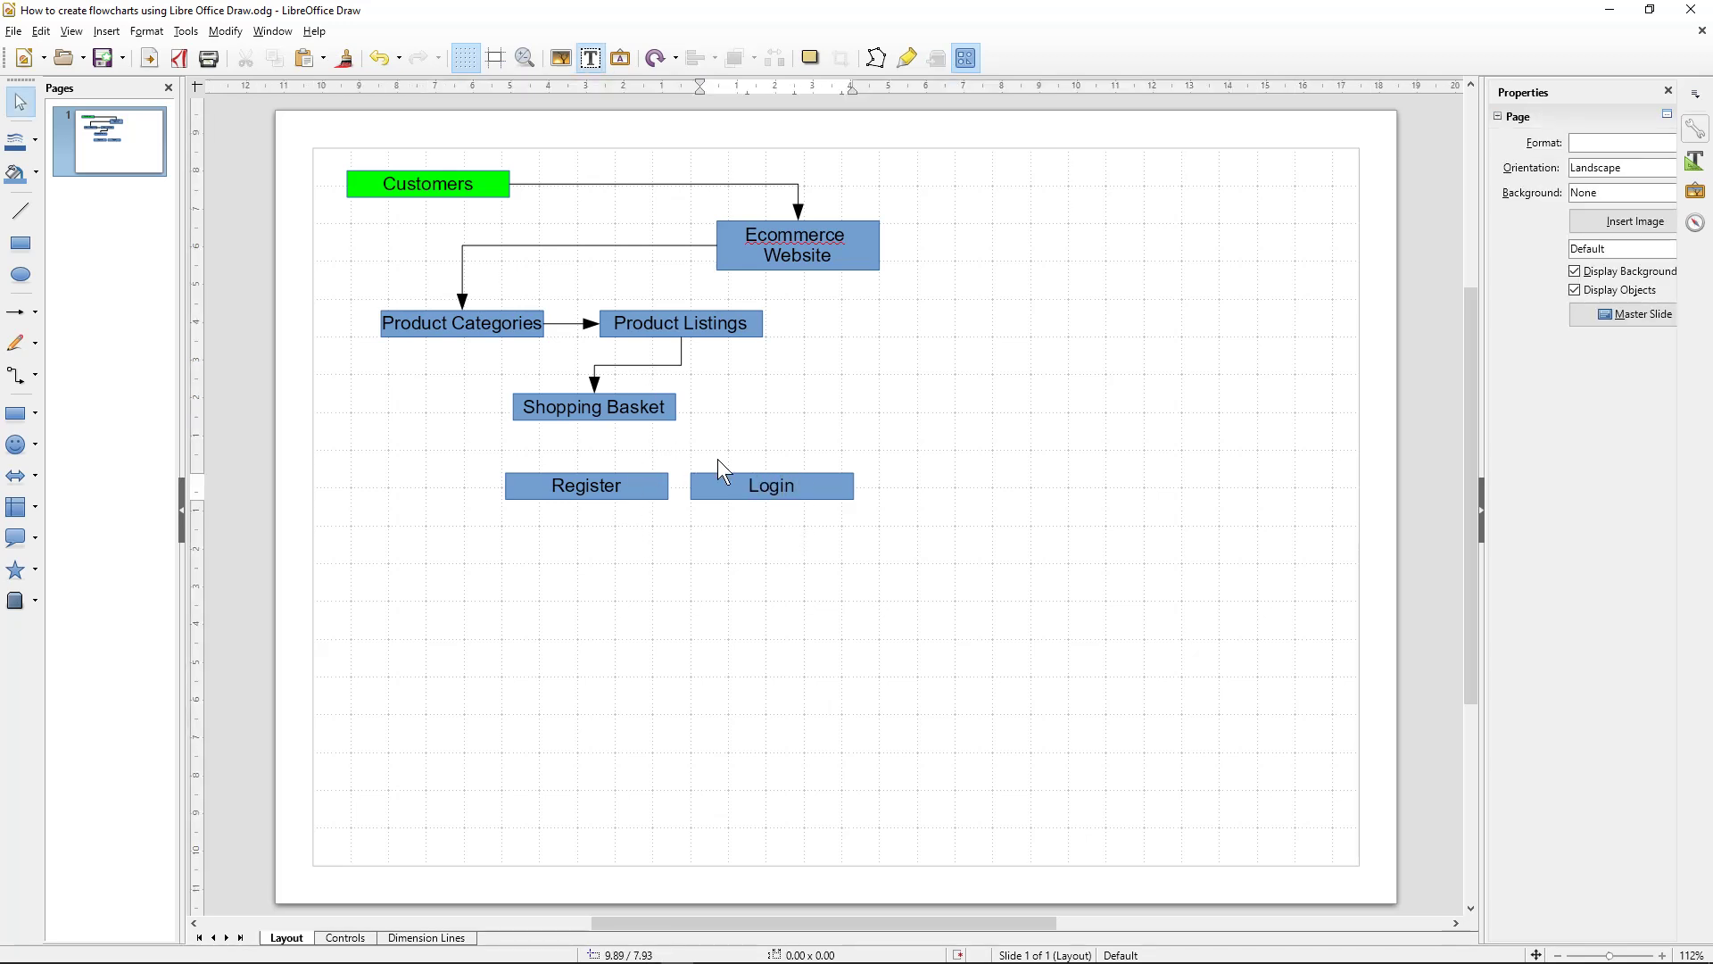
Step: Move the Register and Login boxes together down to about 2.5 / 10.1 cm, leaving room beneath Shopping Basket
drag(868, 452, 485, 528)
drag(628, 496, 525, 512)
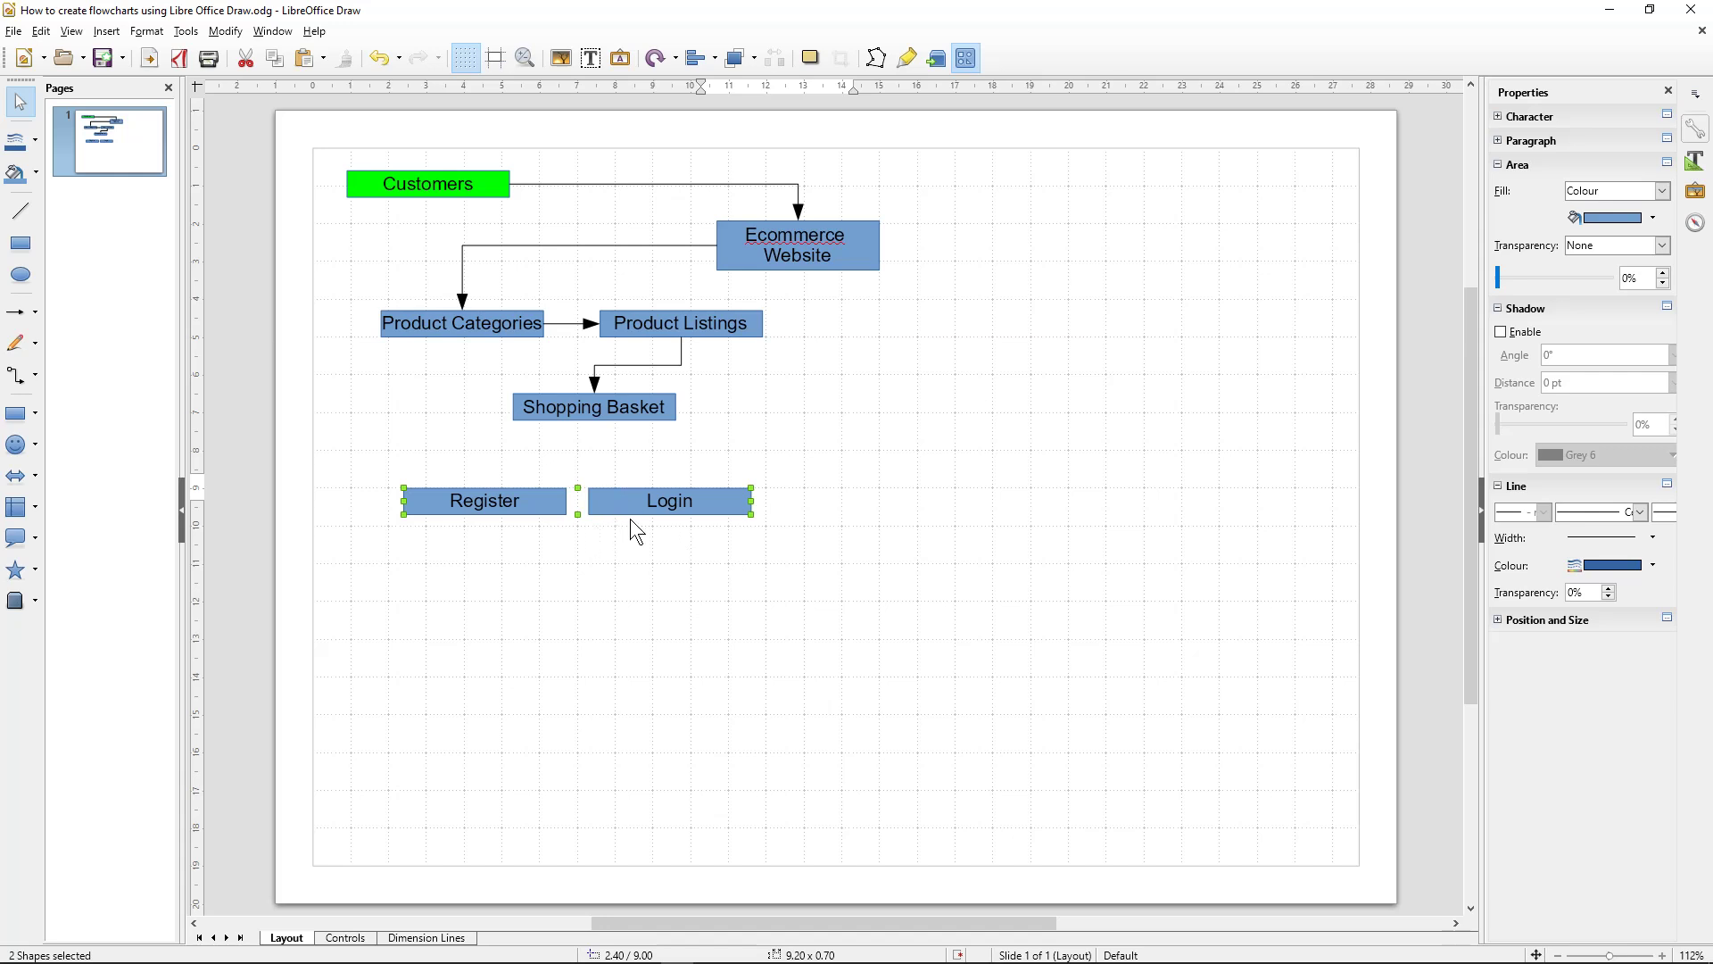
drag(628, 514, 633, 554)
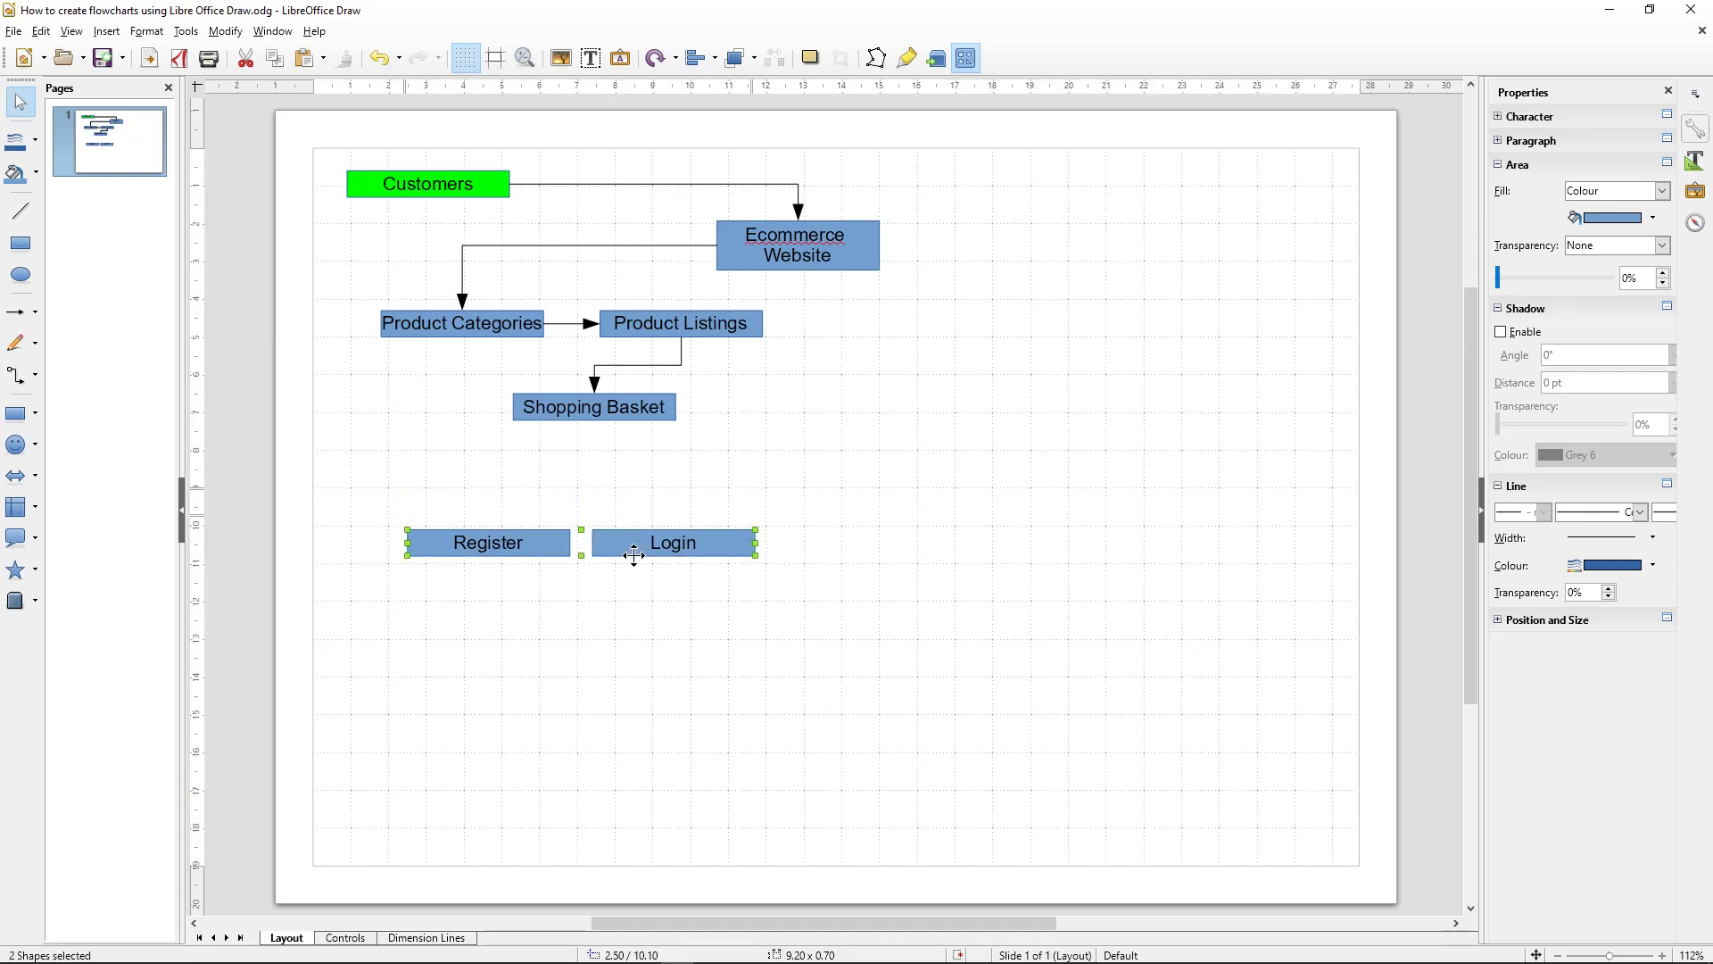
Step: Duplicate the Register box to about 5.4 / 8.4 cm, beneath Shopping Basket, and label the copy "Checkout"
click(484, 522)
click(485, 534)
drag(486, 533, 595, 470)
double_click(589, 478)
key(ctrl+a)
text(Checkout)
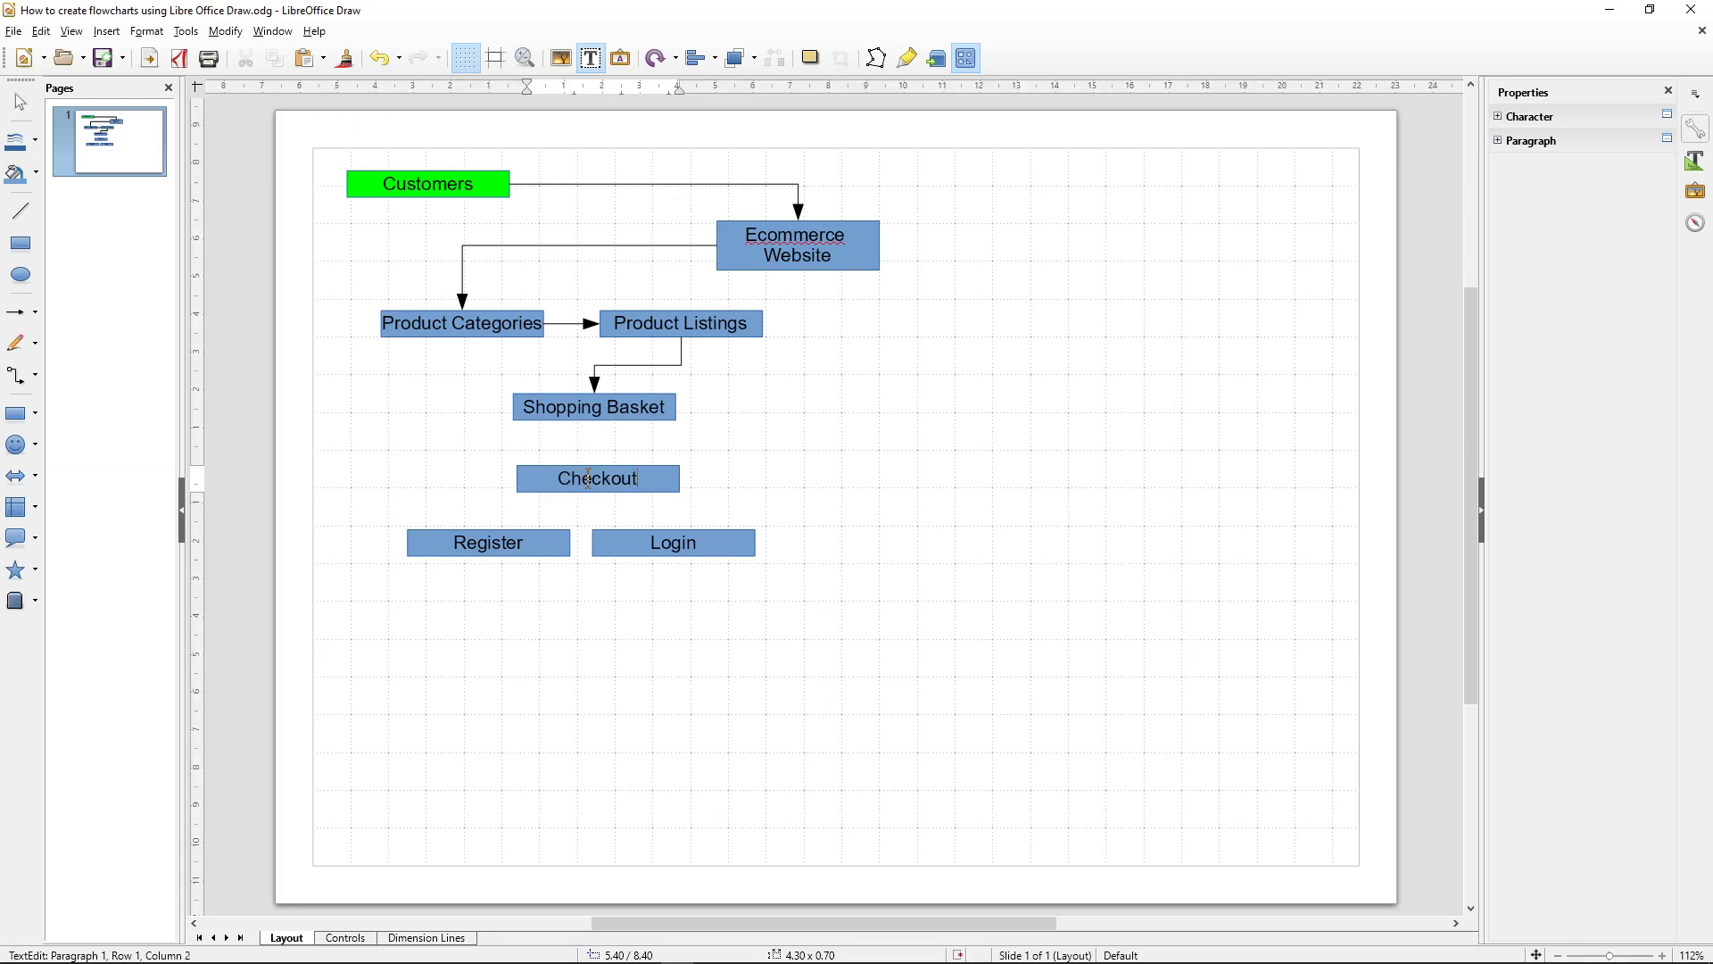
click(111, 341)
Step: Connect Shopping Basket down to Checkout with an arrow-ended connector and align Checkout under it at 5.3 / 8.4 cm
click(16, 376)
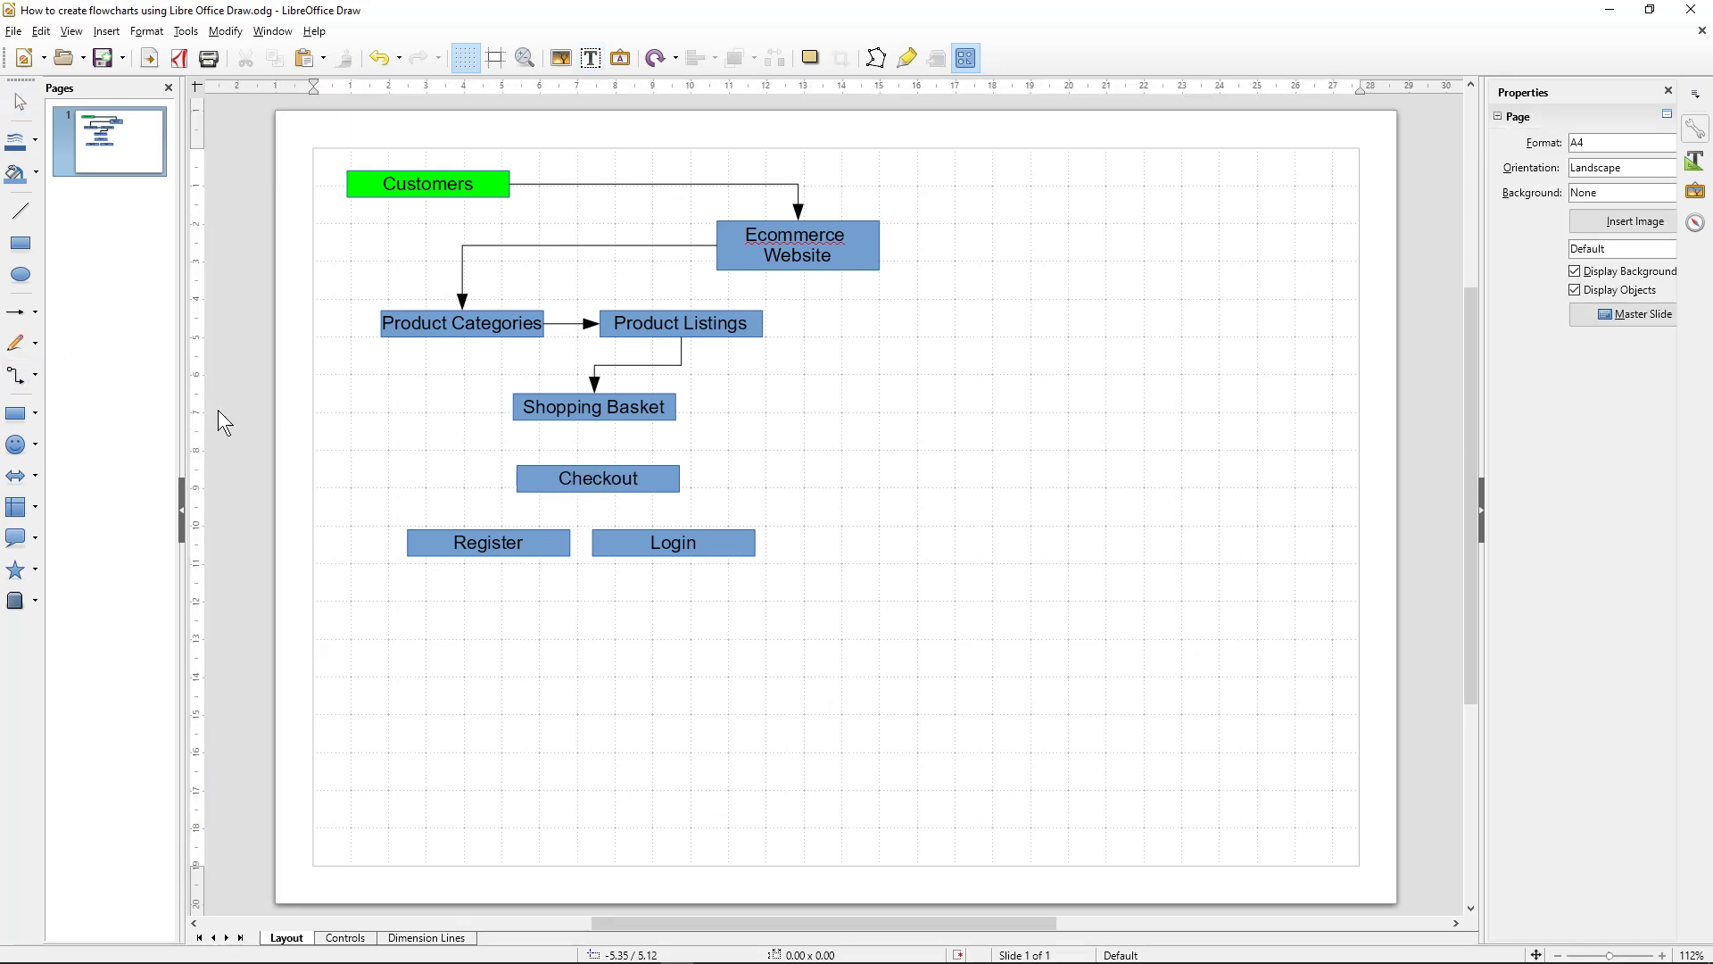
drag(592, 429, 599, 464)
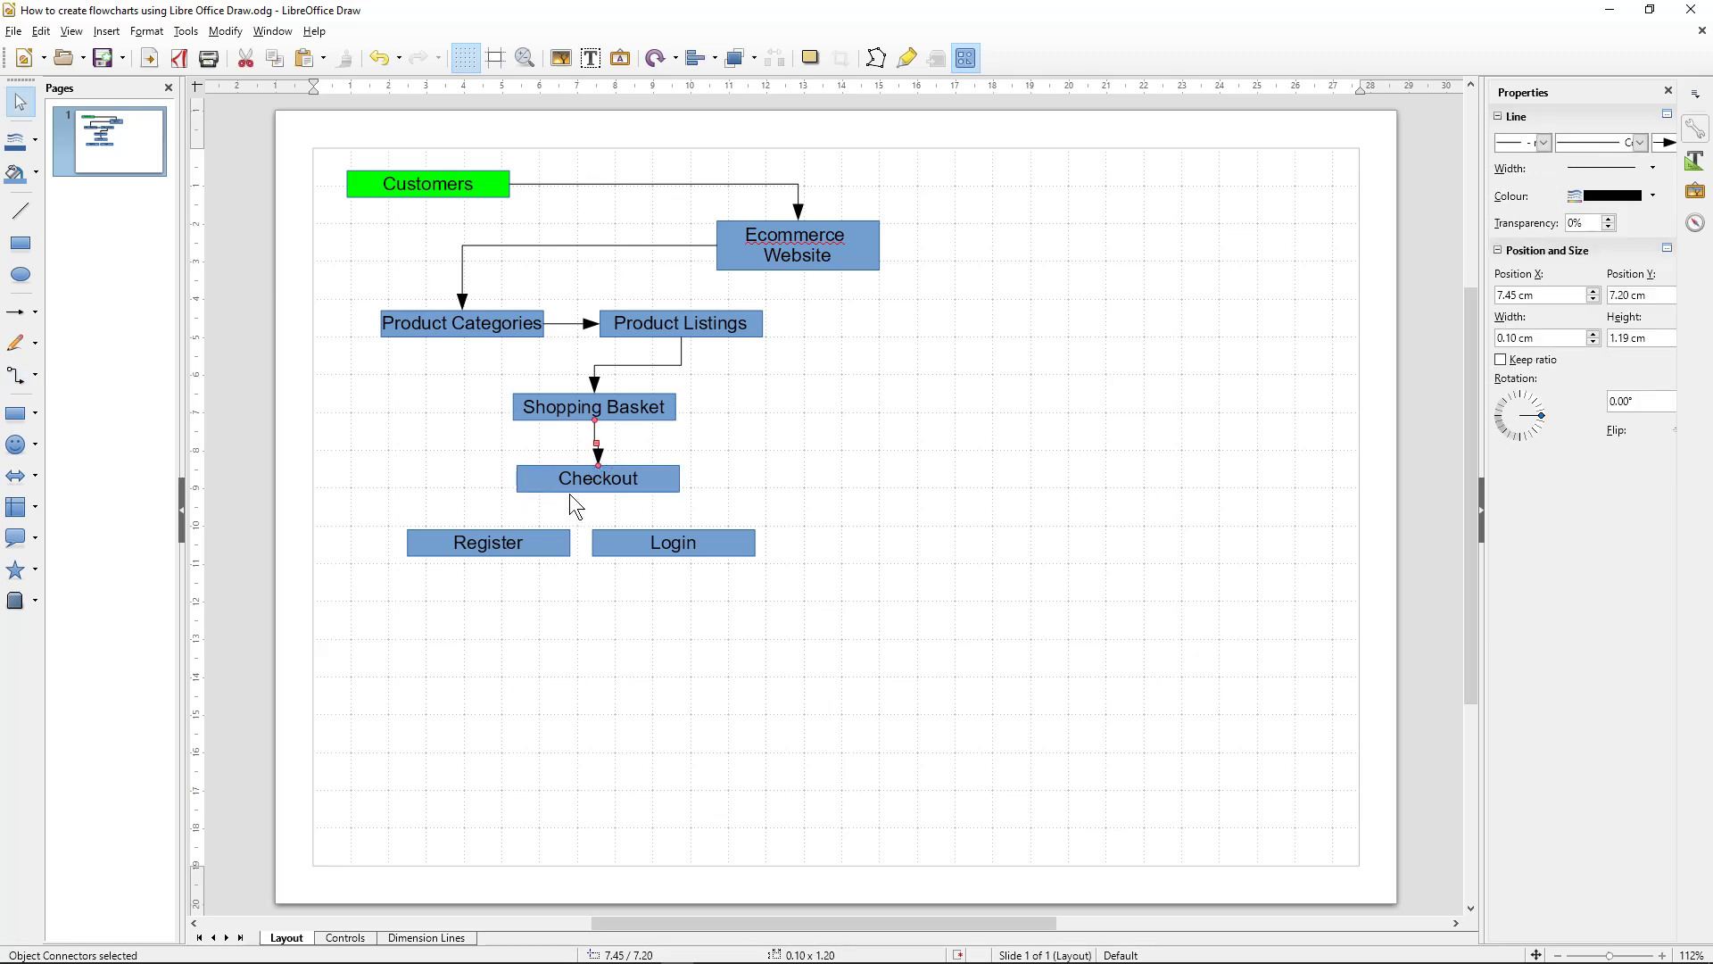
click(569, 490)
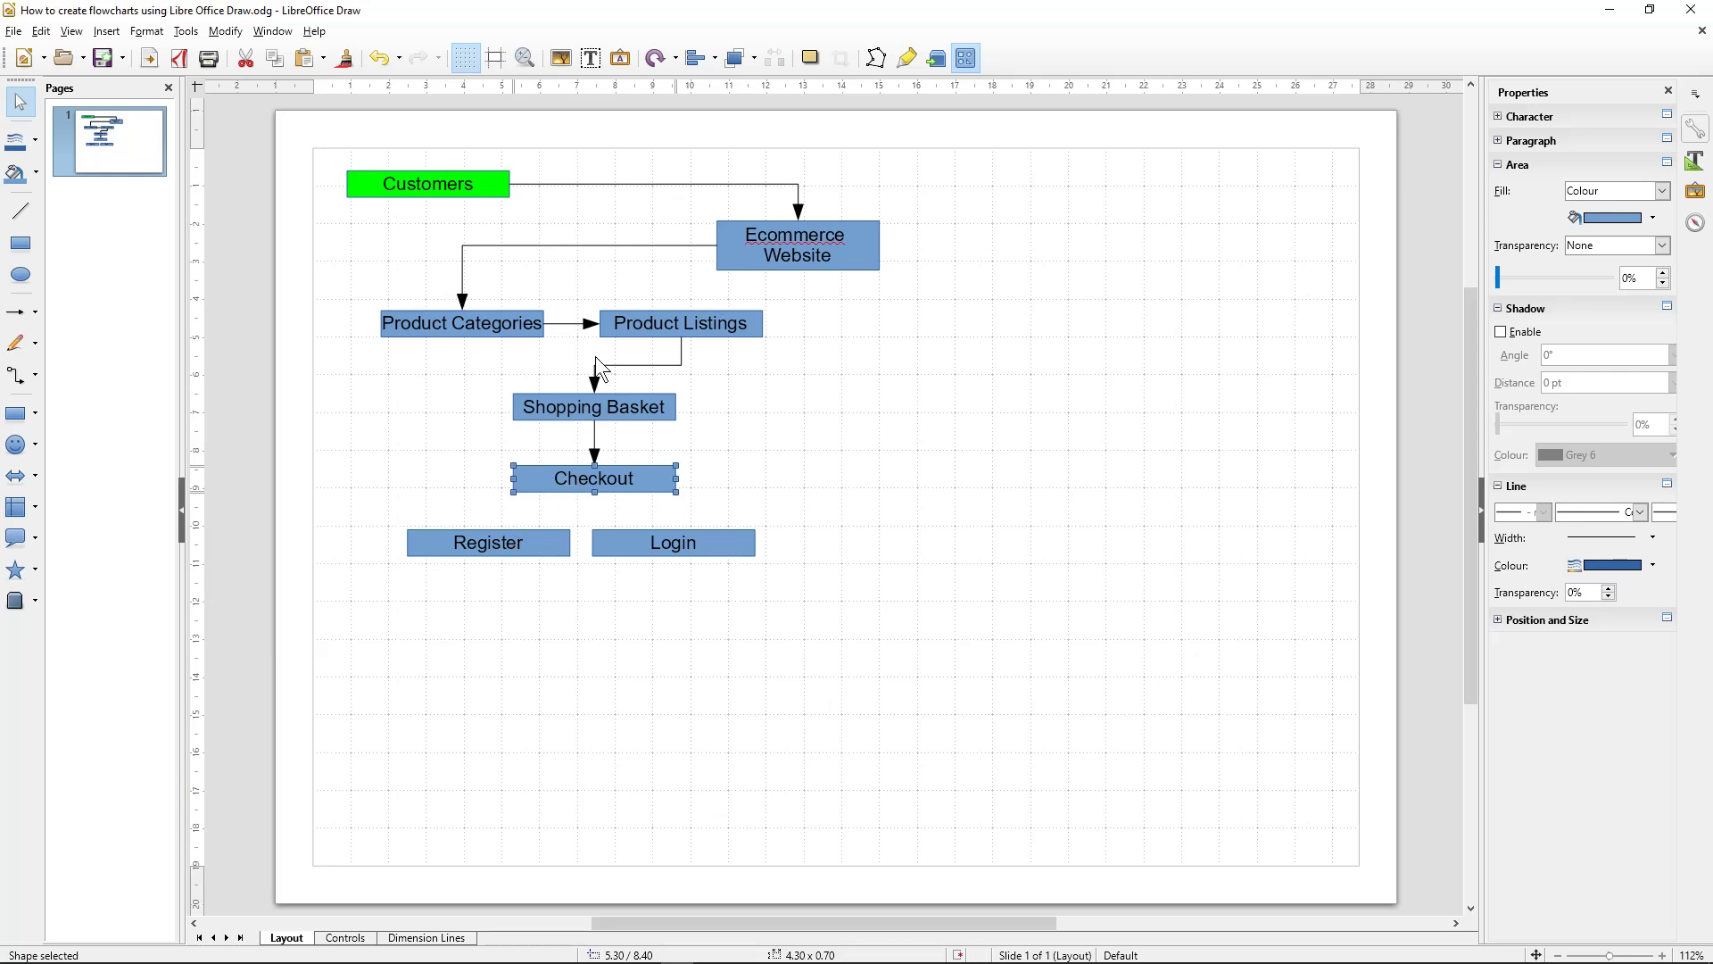
Step: Nudge the Checkout box slightly to the right and back into line with Shopping Basket
key(Right)
key(Right)
key(Right)
key(Right)
key(Right)
key(Right)
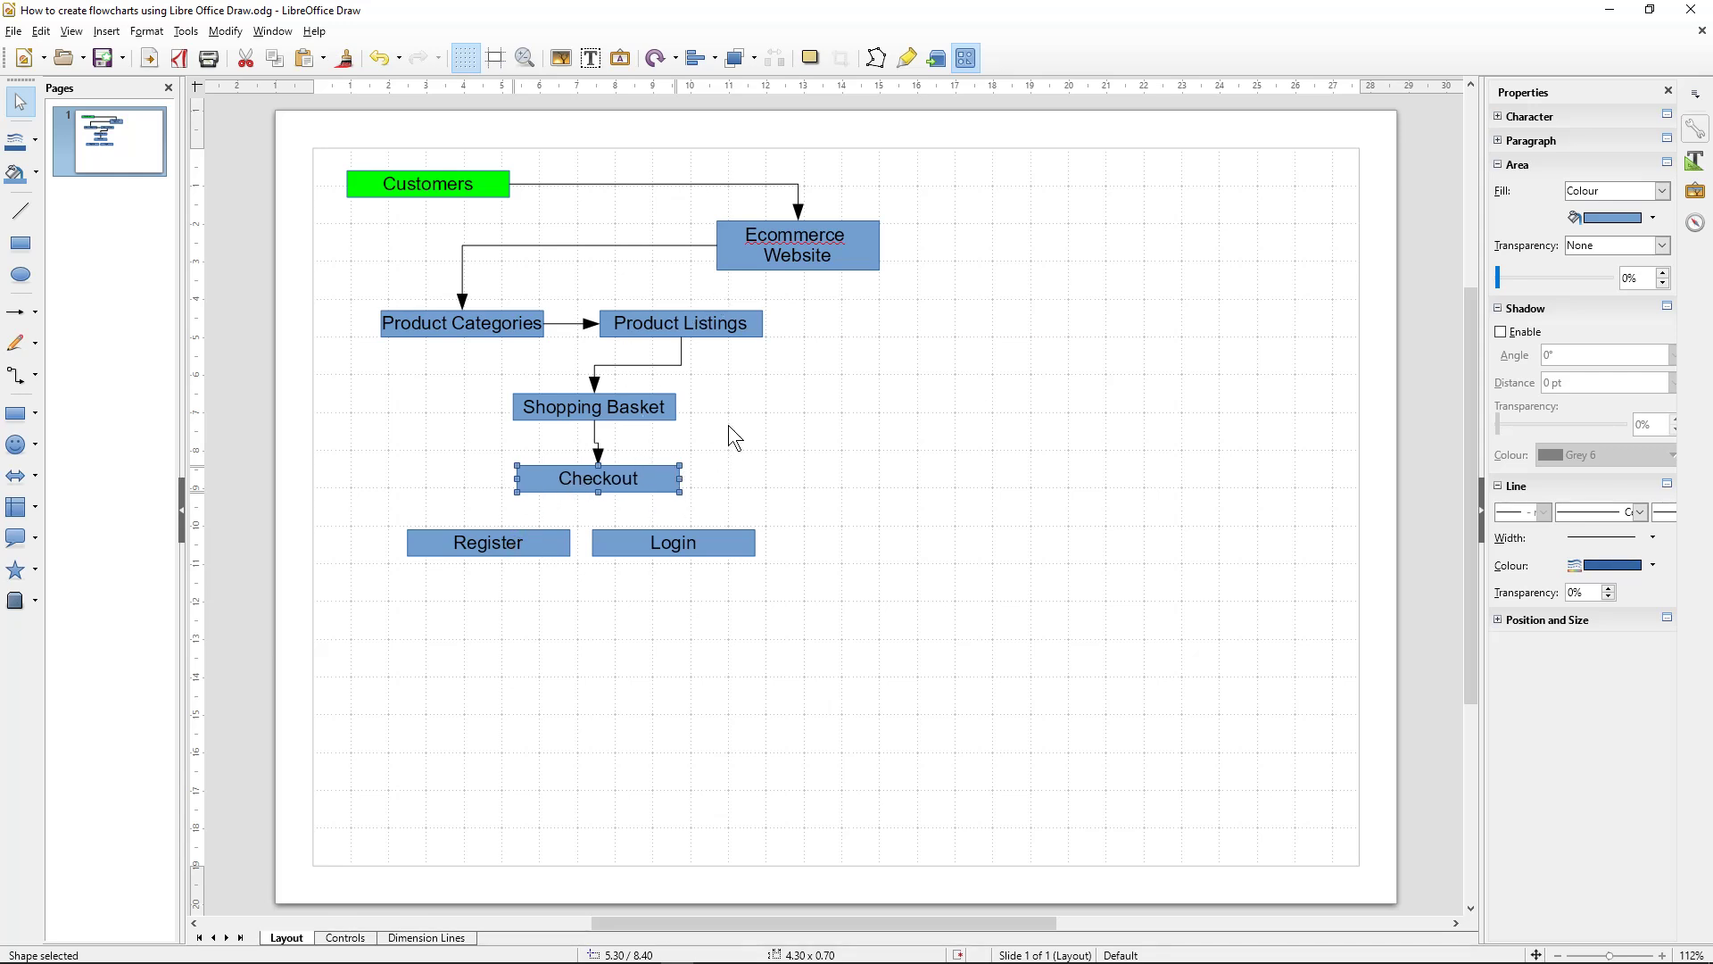
key(Left)
key(Left)
key(Left)
key(Left)
key(Left)
key(Left)
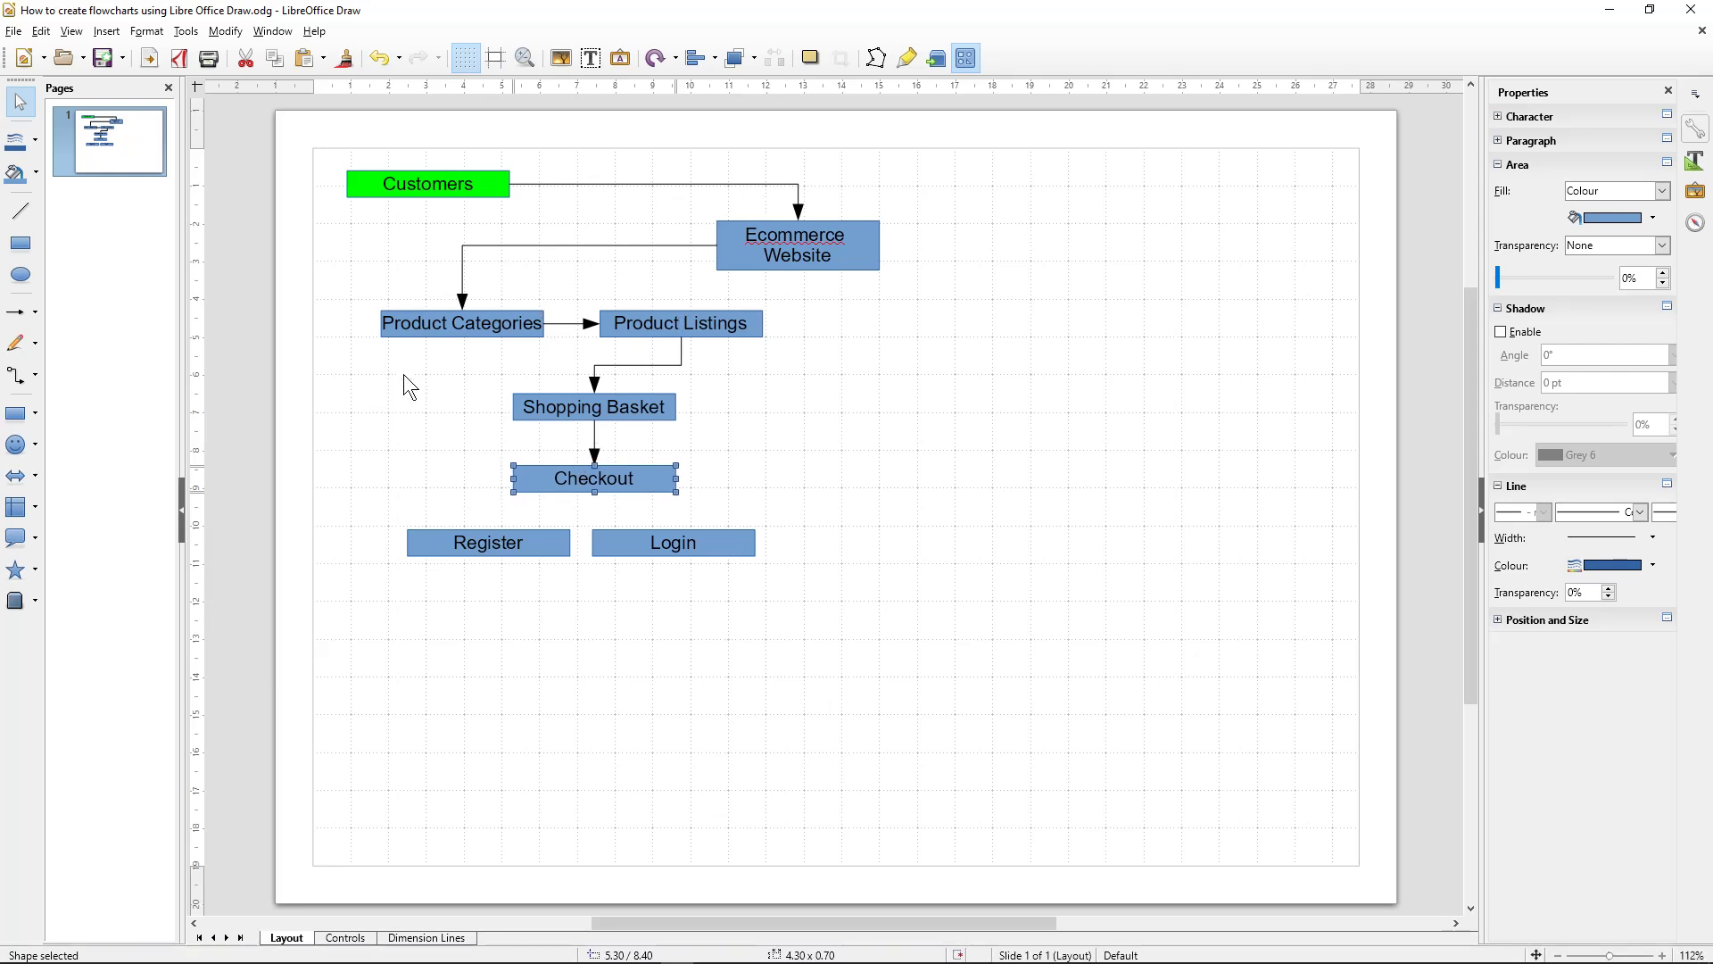
Step: Draw arrow-ended connectors from Checkout's sides to the tops of Register and Login, and move Login to about 8.2 / 10.1 cm
click(18, 378)
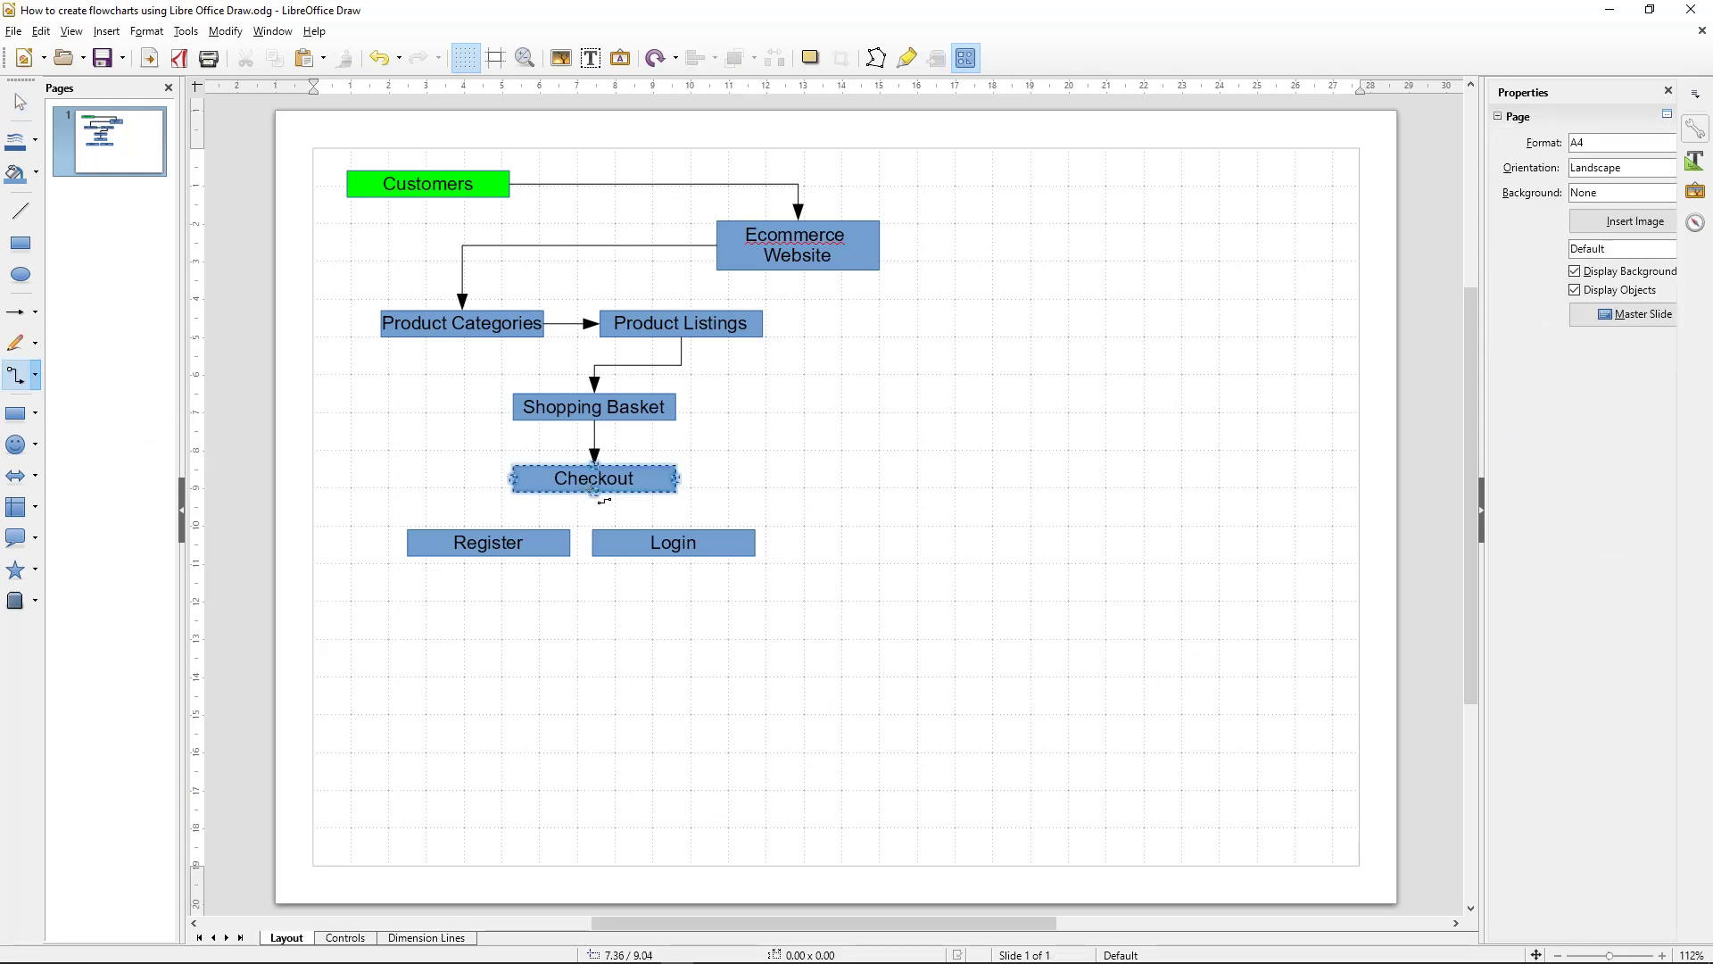
mouse_move(512, 478)
mouse_down()
mouse_move(490, 490)
mouse_move(489, 531)
mouse_up()
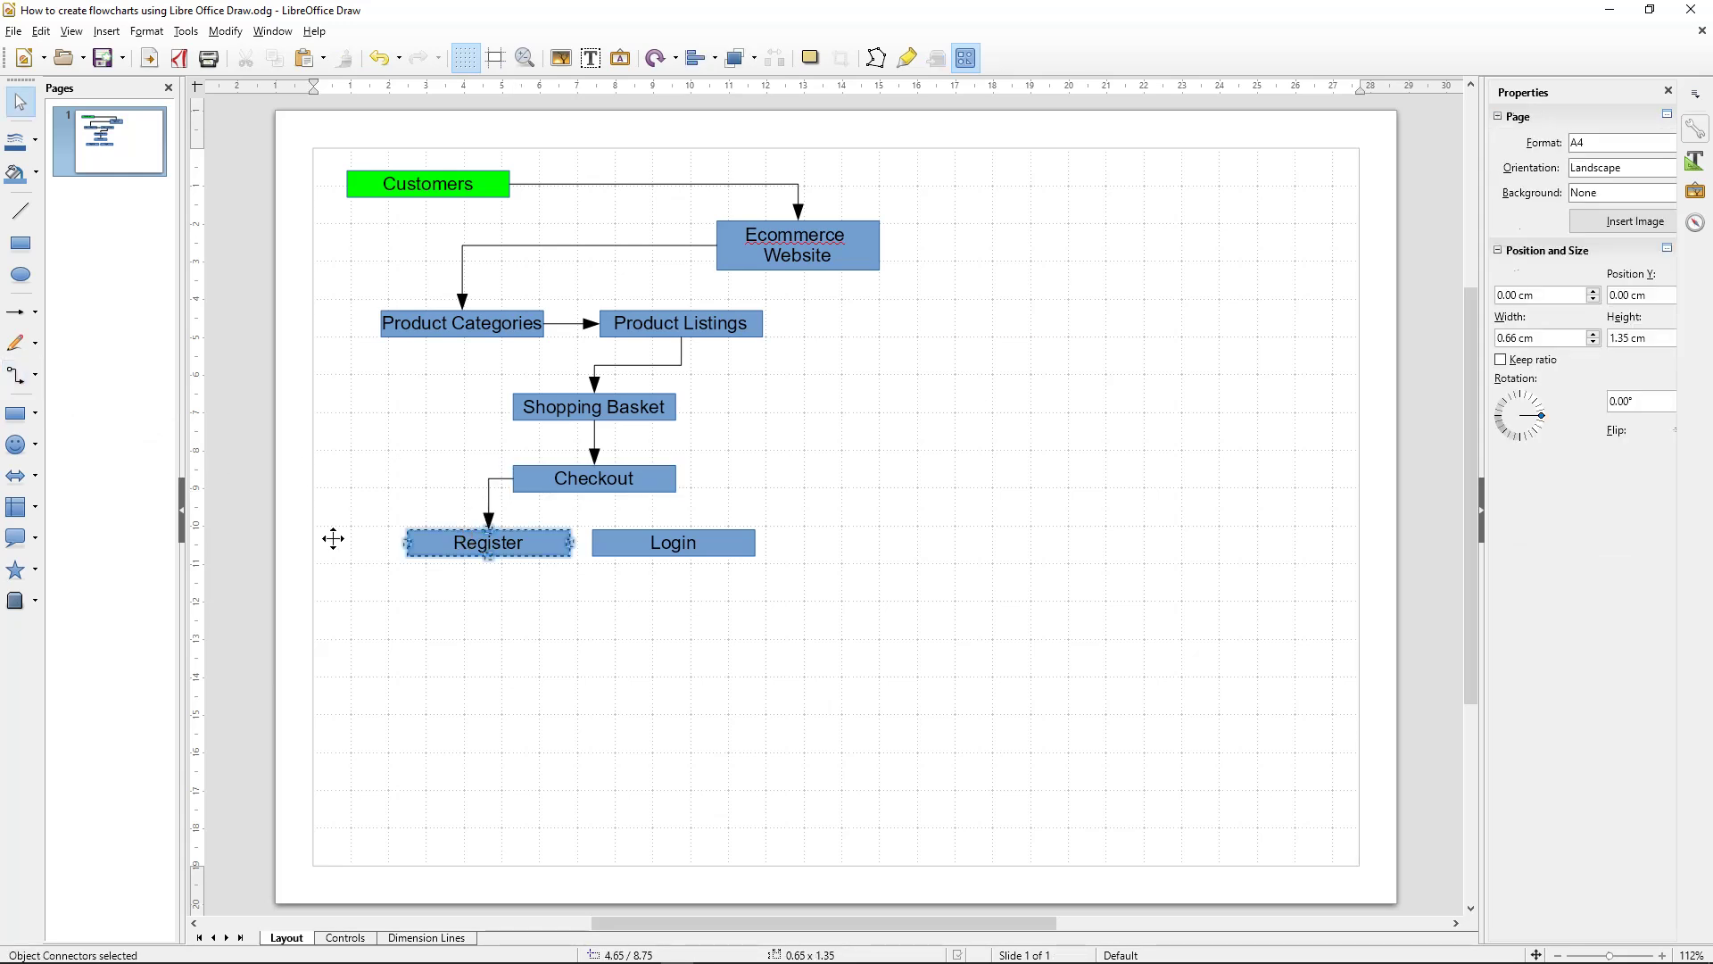
click(18, 376)
drag(676, 479, 712, 551)
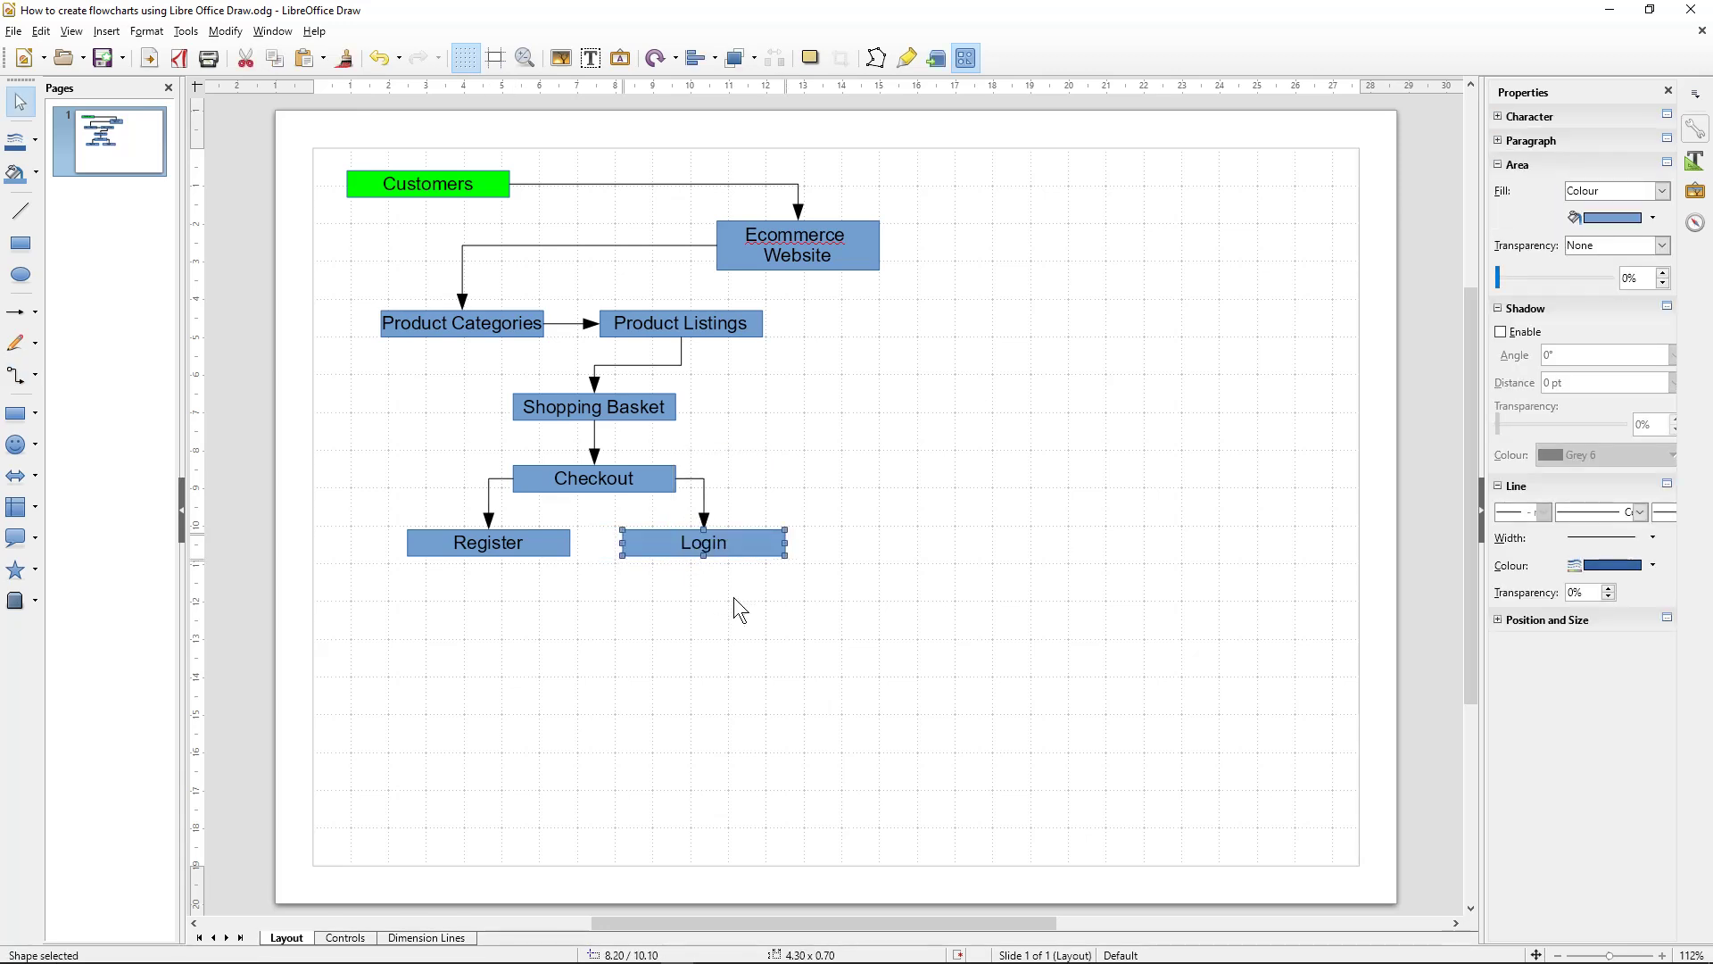
key(Right)
key(Left)
click(566, 622)
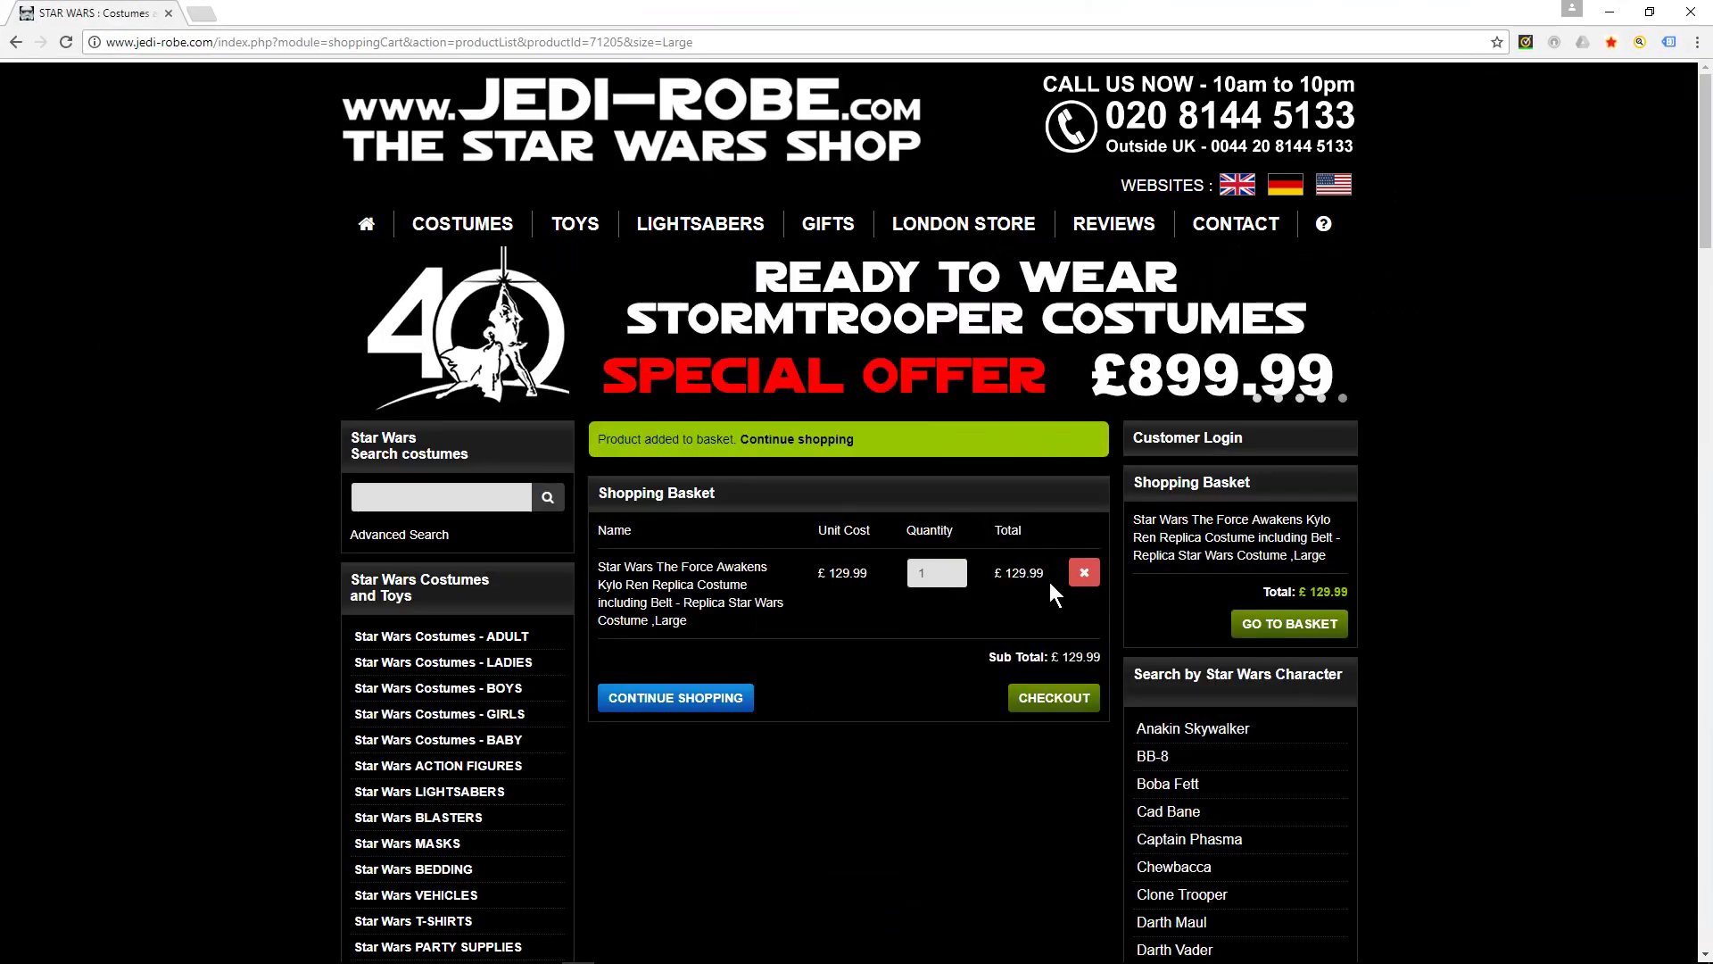
Step: Proceed from the shop site's basket to checkout, examine the new and returning customer options, and return to the drawing
click(1074, 698)
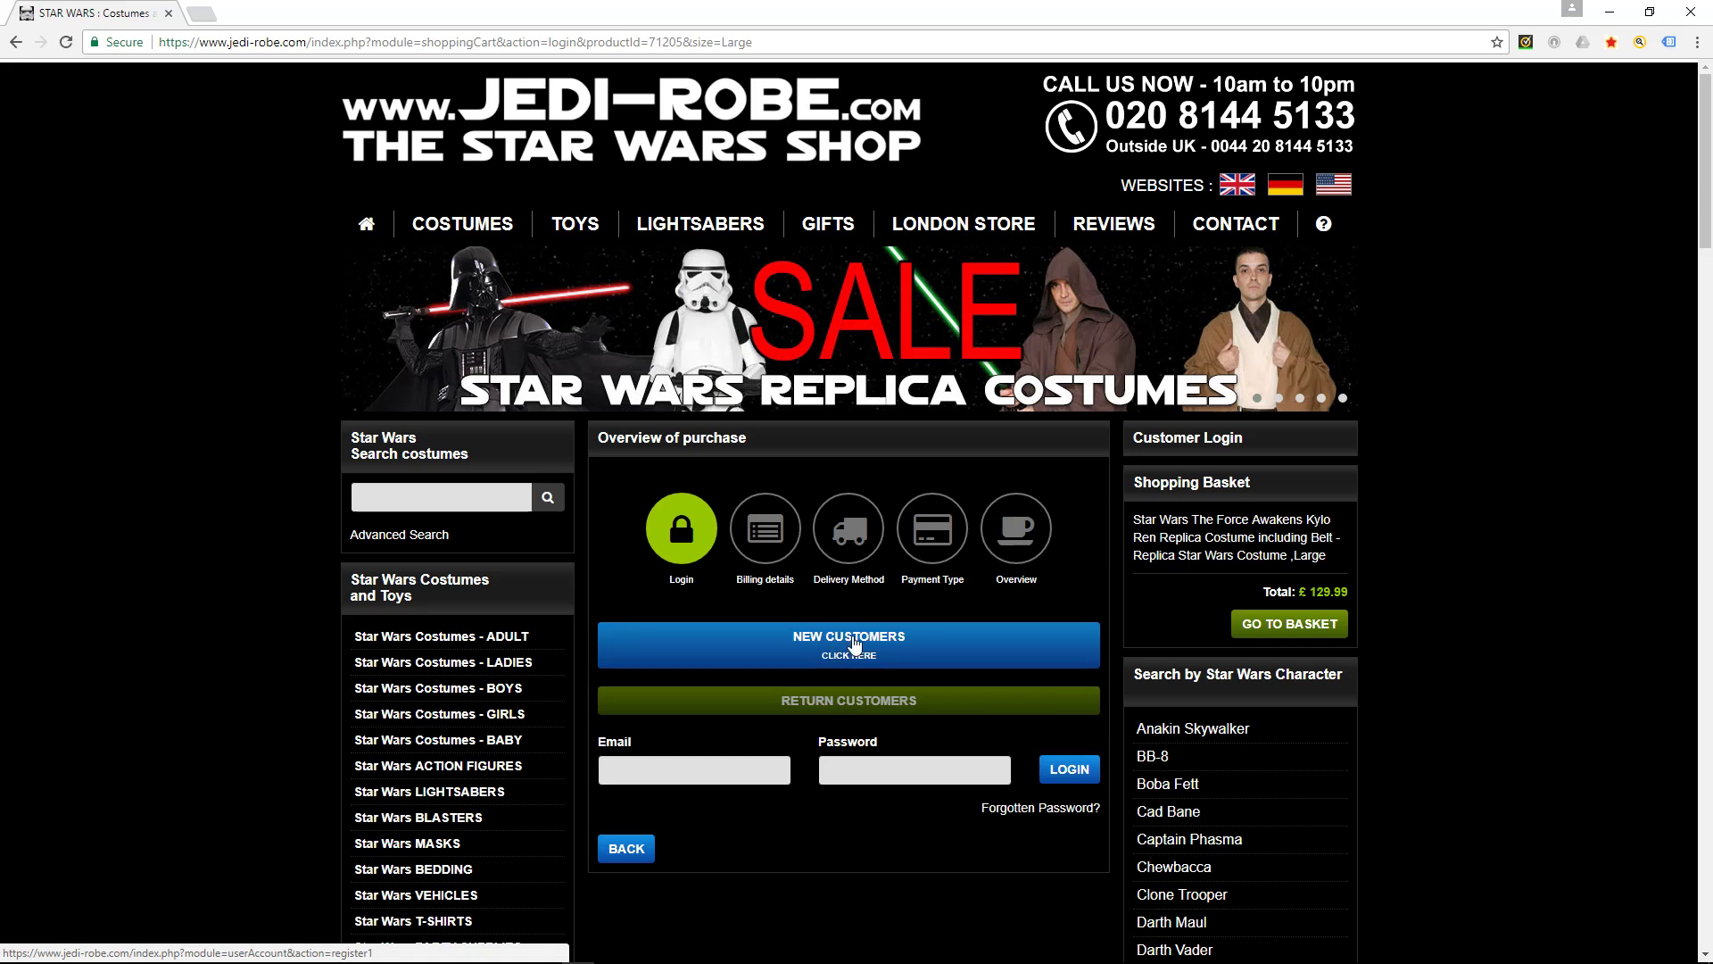
click(883, 772)
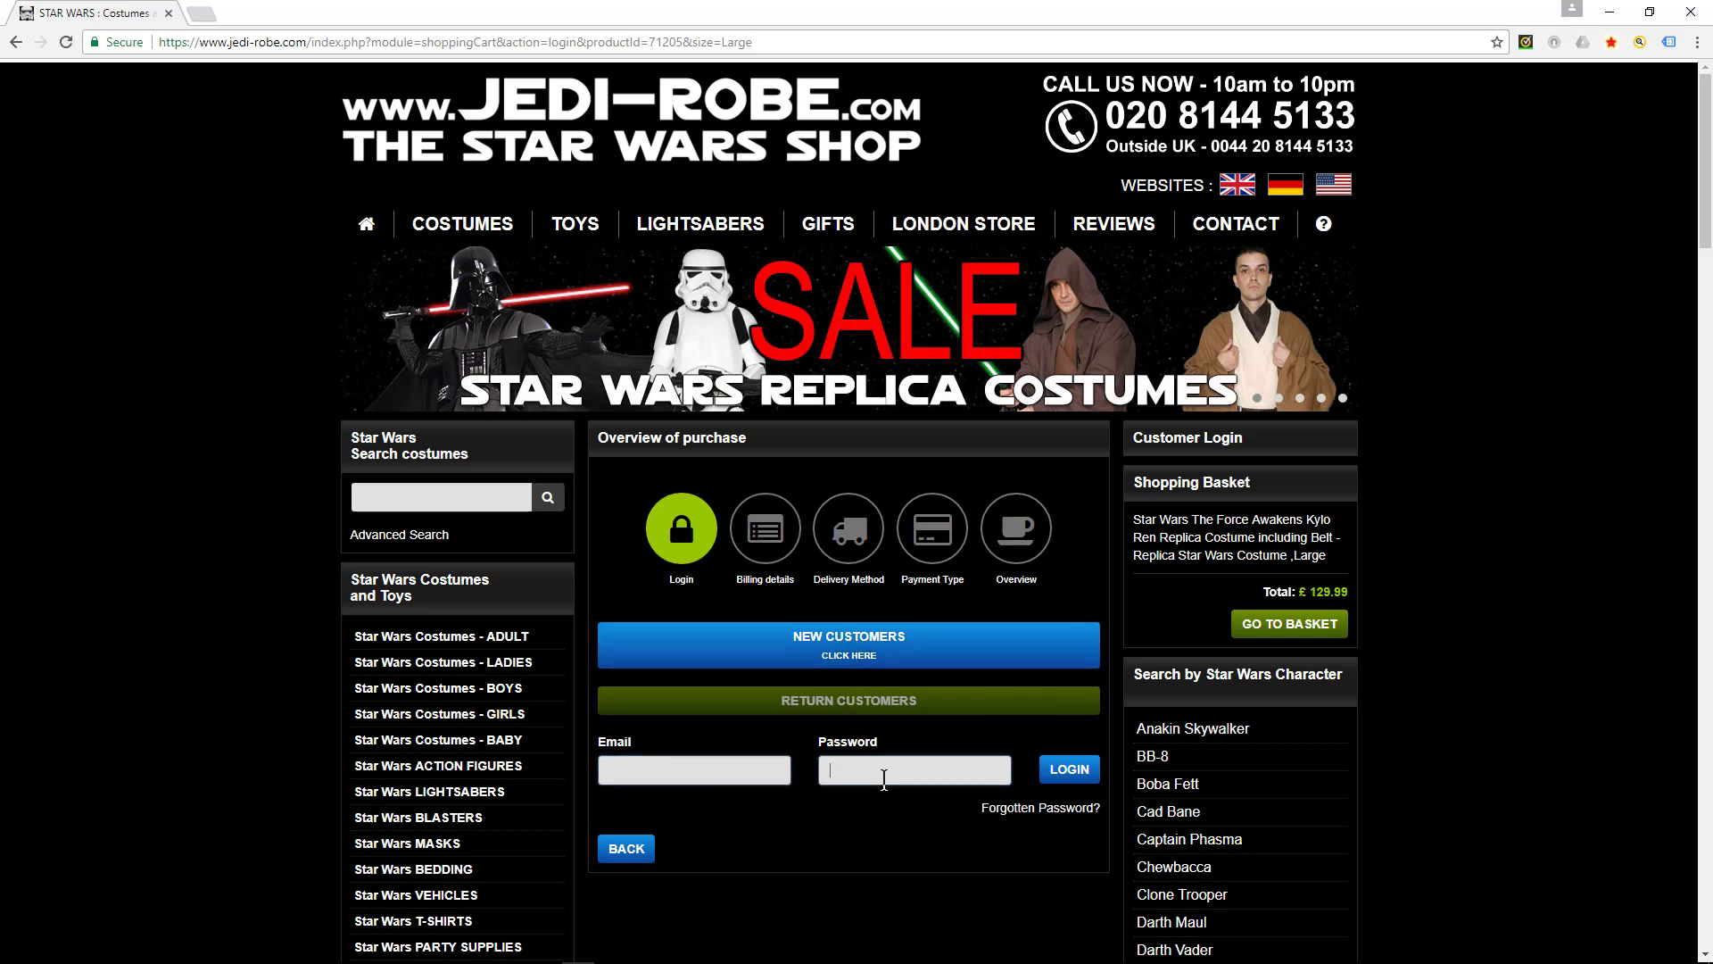
double_click(745, 12)
click(1066, 29)
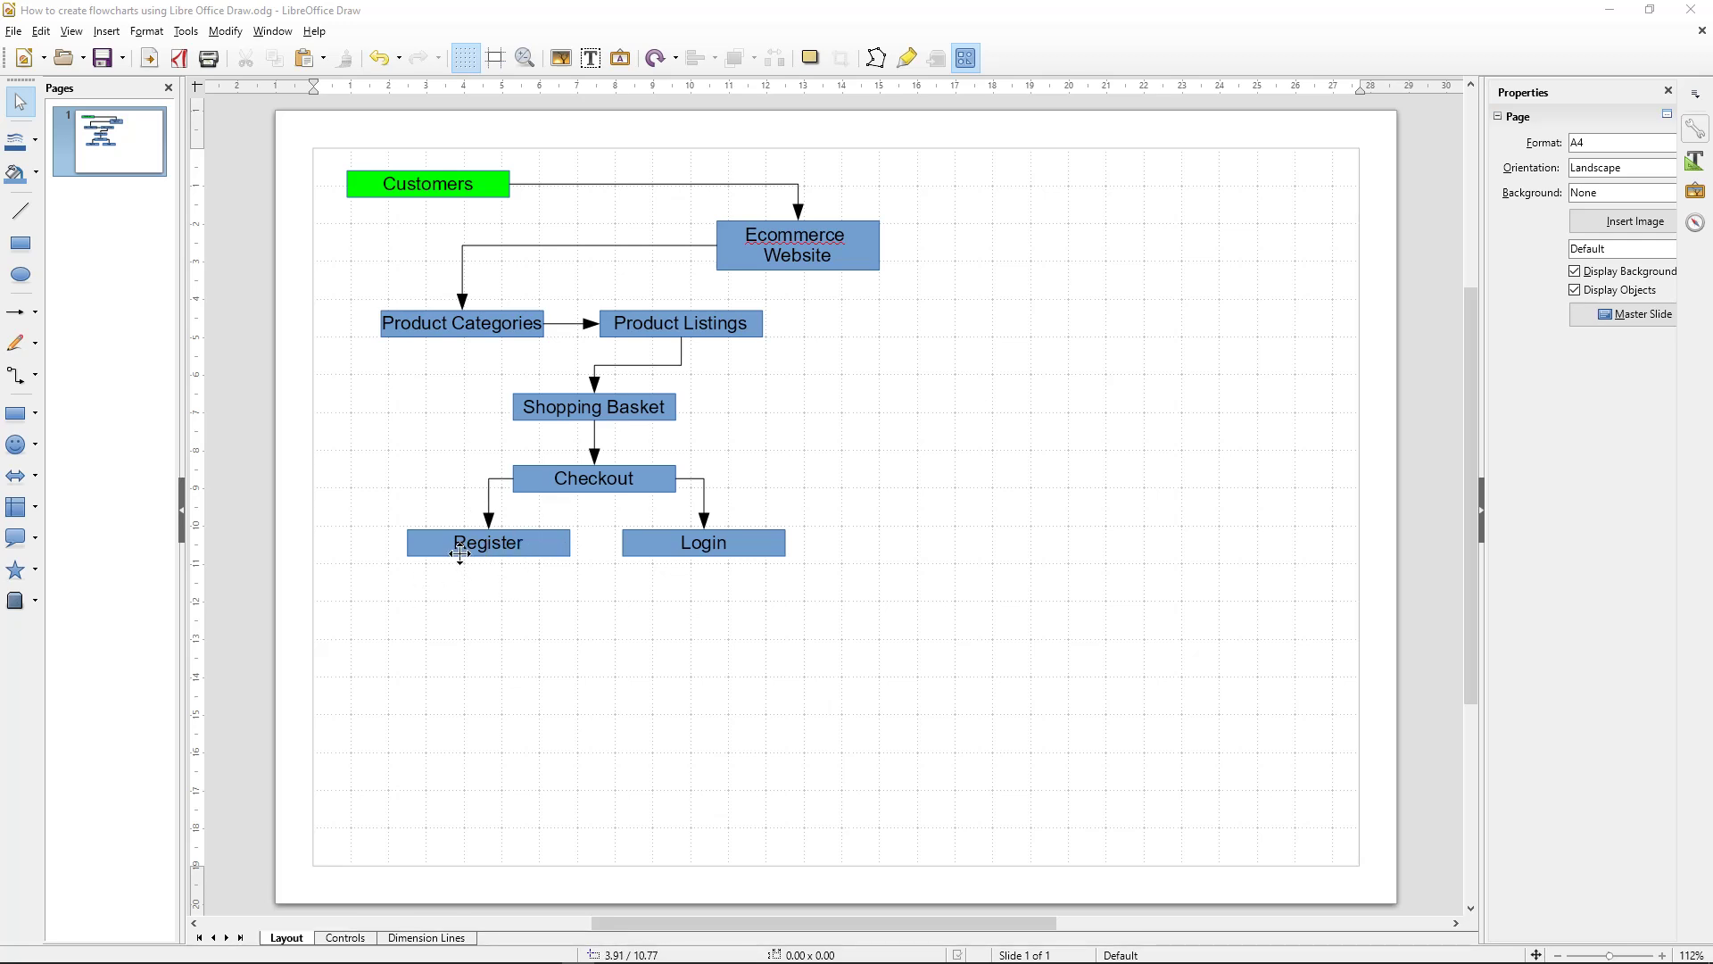
Step: Add a copy of the Register box labelled "Form Processing" at about 2.5 / 12.1 cm and connect Register down to it with an arrow-ended connector
click(511, 554)
key(ctrl+v)
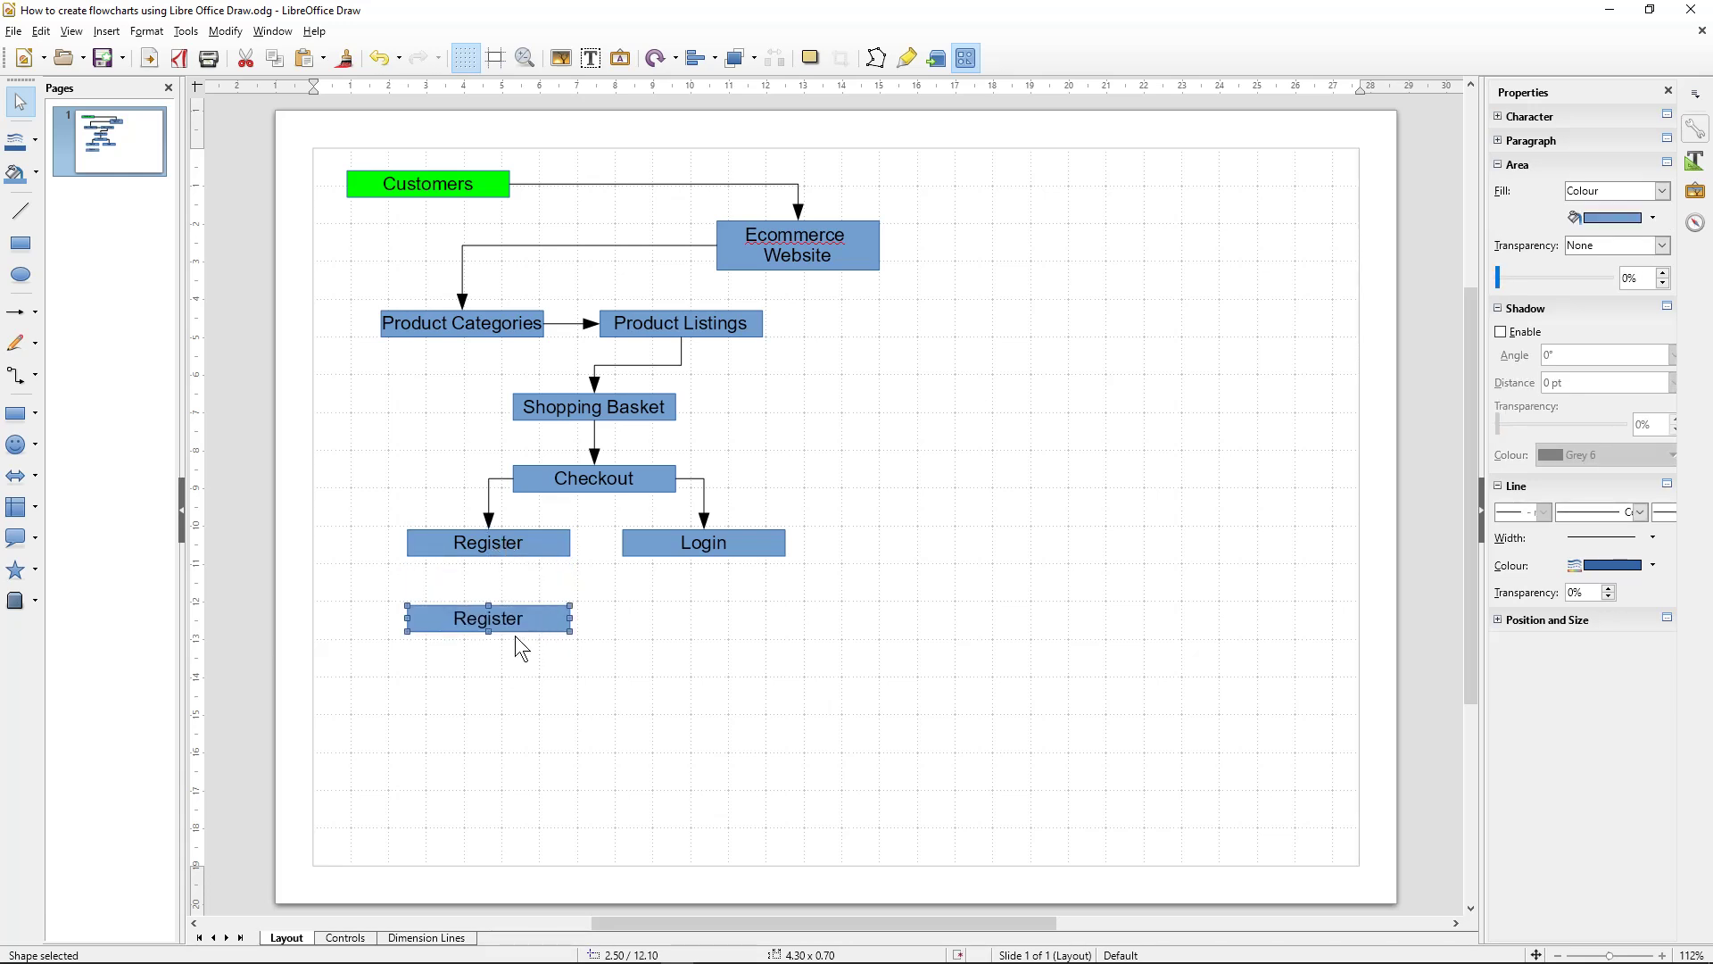
double_click(515, 614)
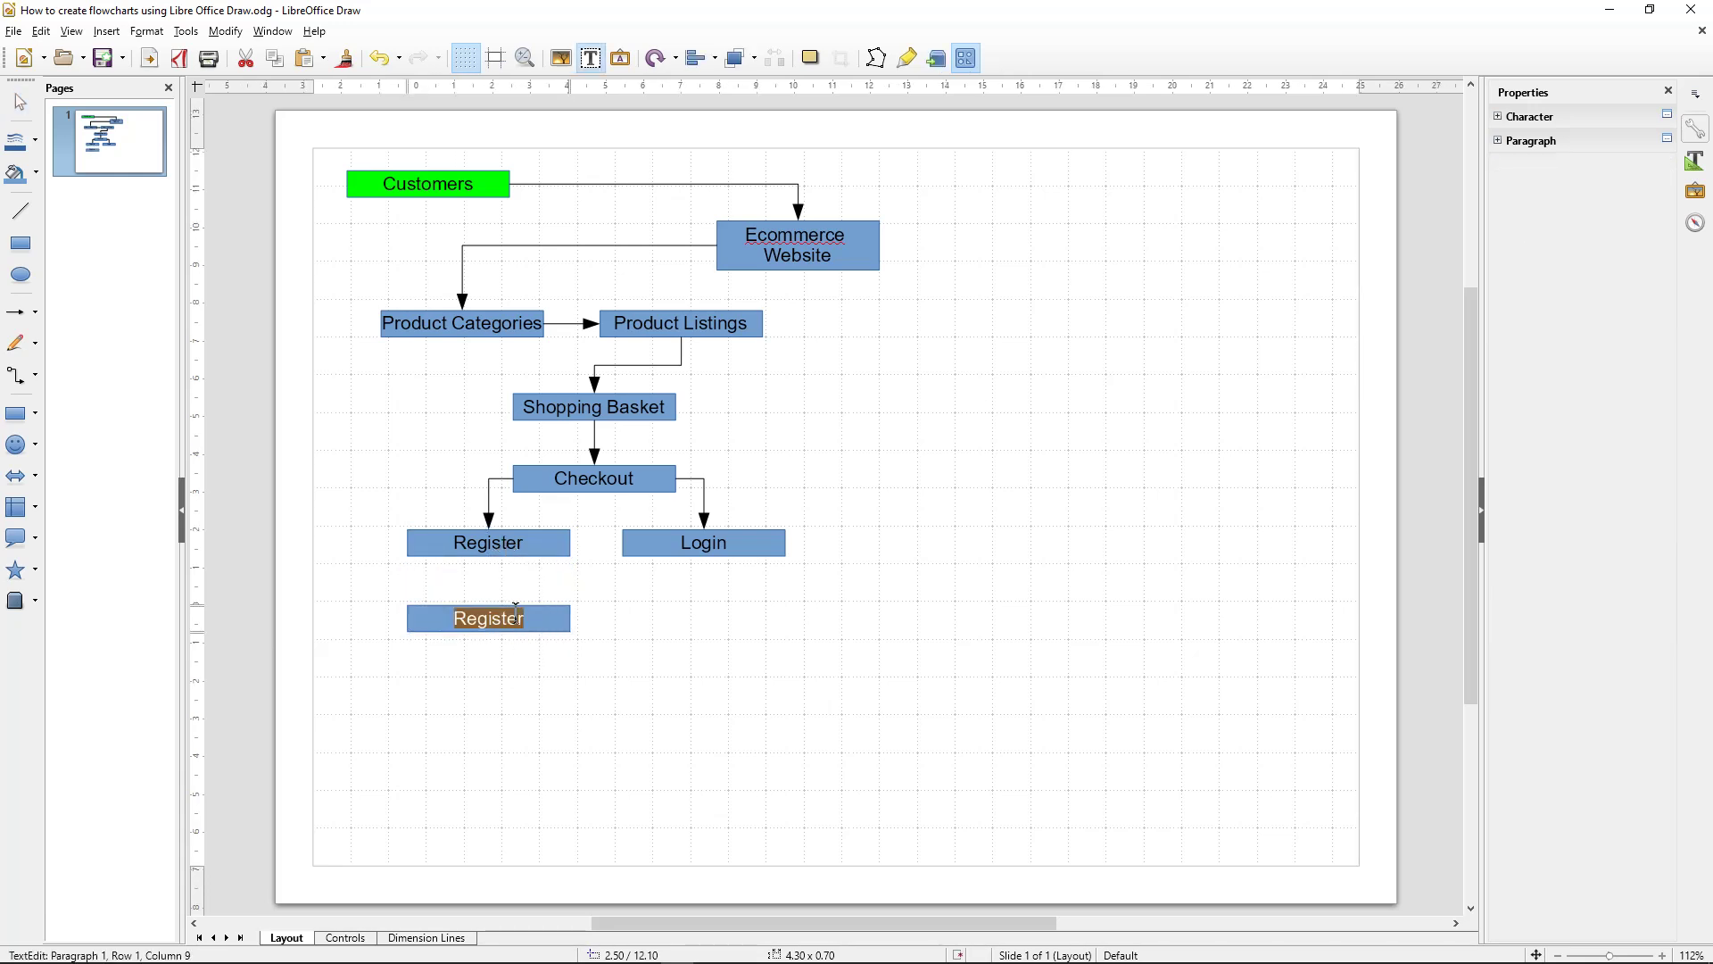
text(Form Processing)
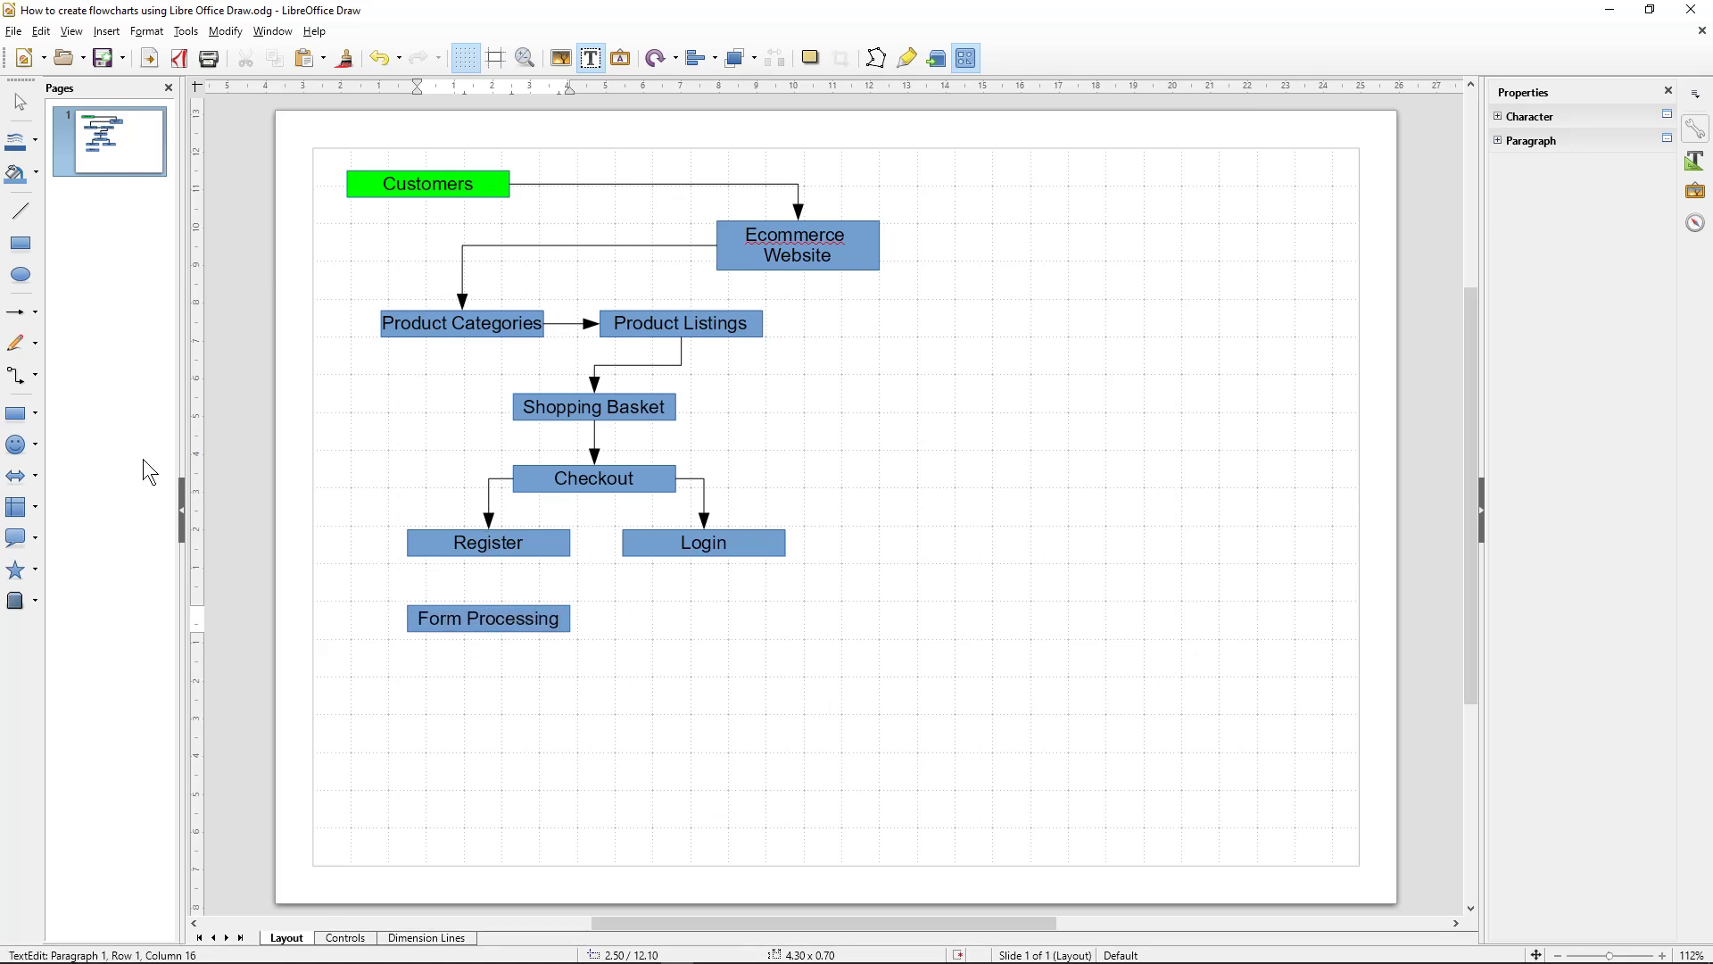
click(15, 375)
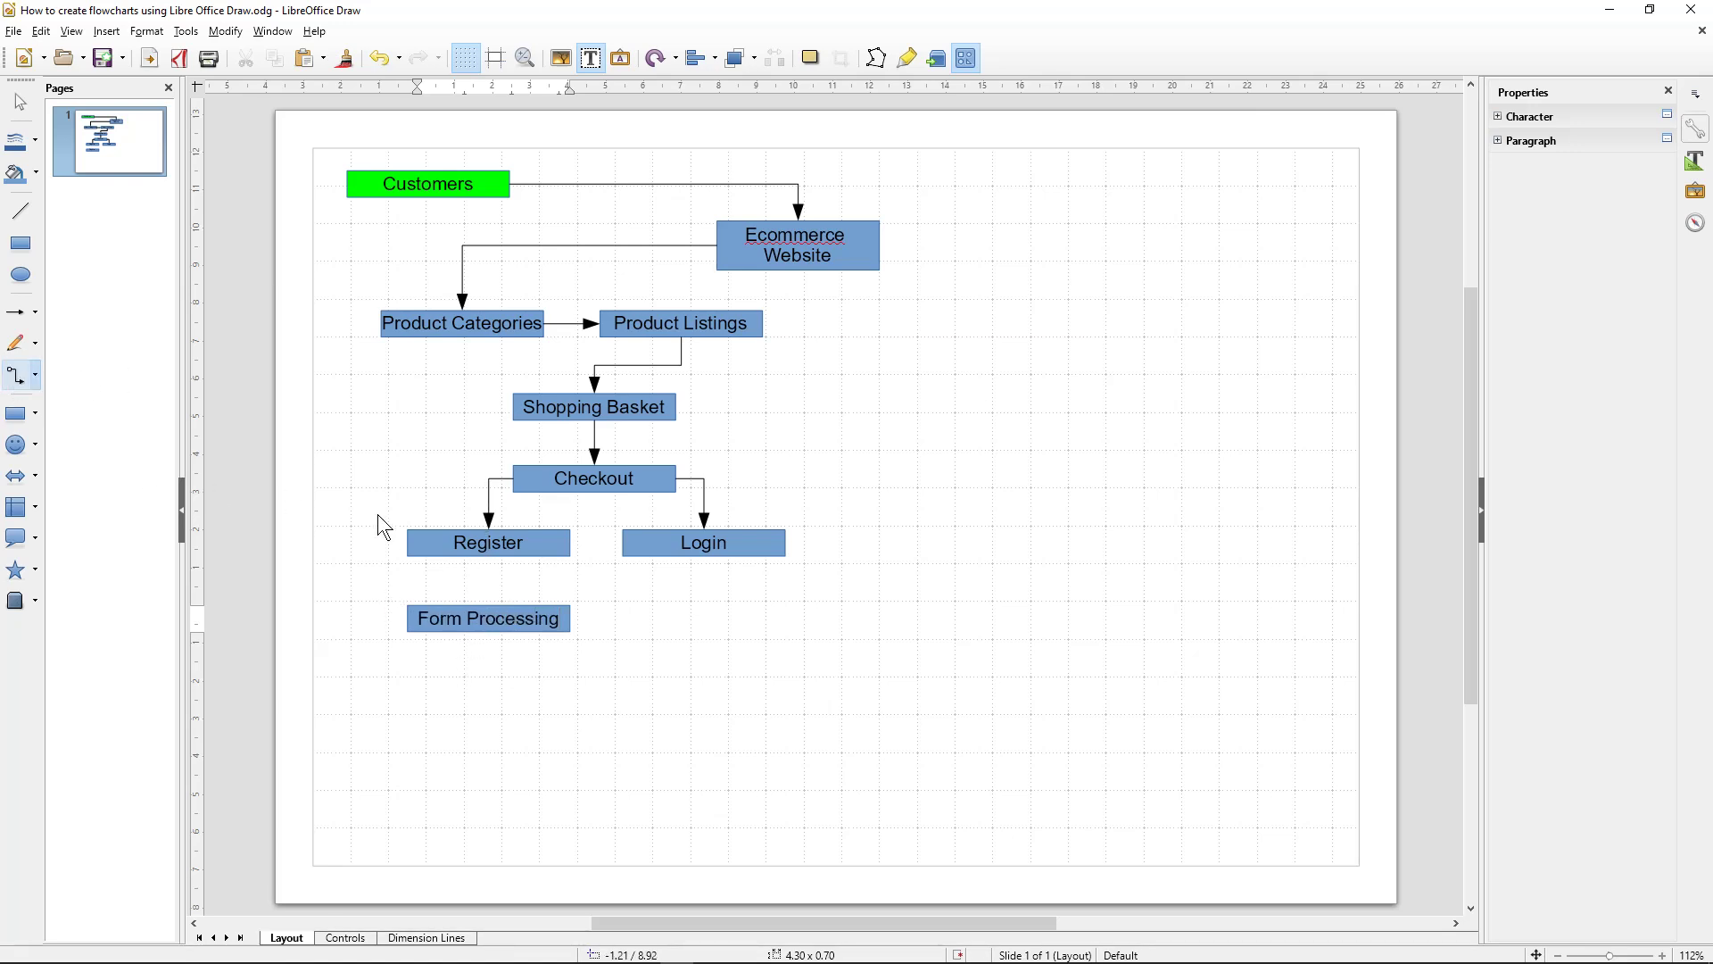
drag(488, 558, 506, 623)
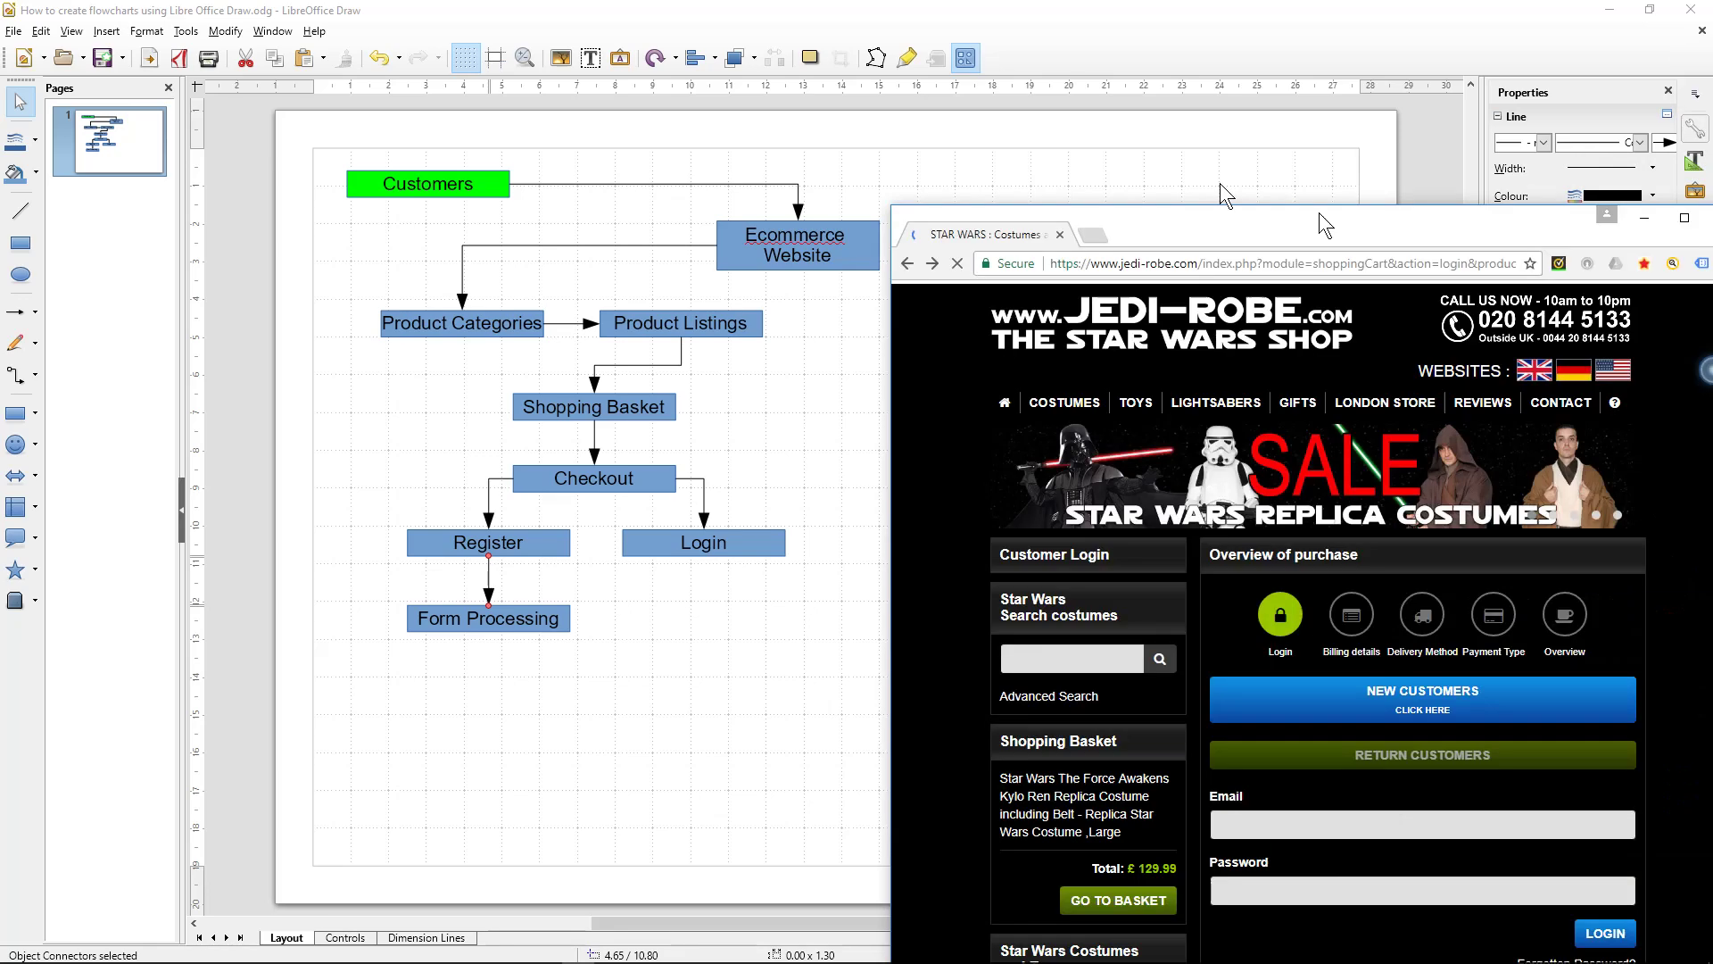
Step: Open the new-customer registration form on the shop site, examine its required fields, and return to the drawing
double_click(1219, 184)
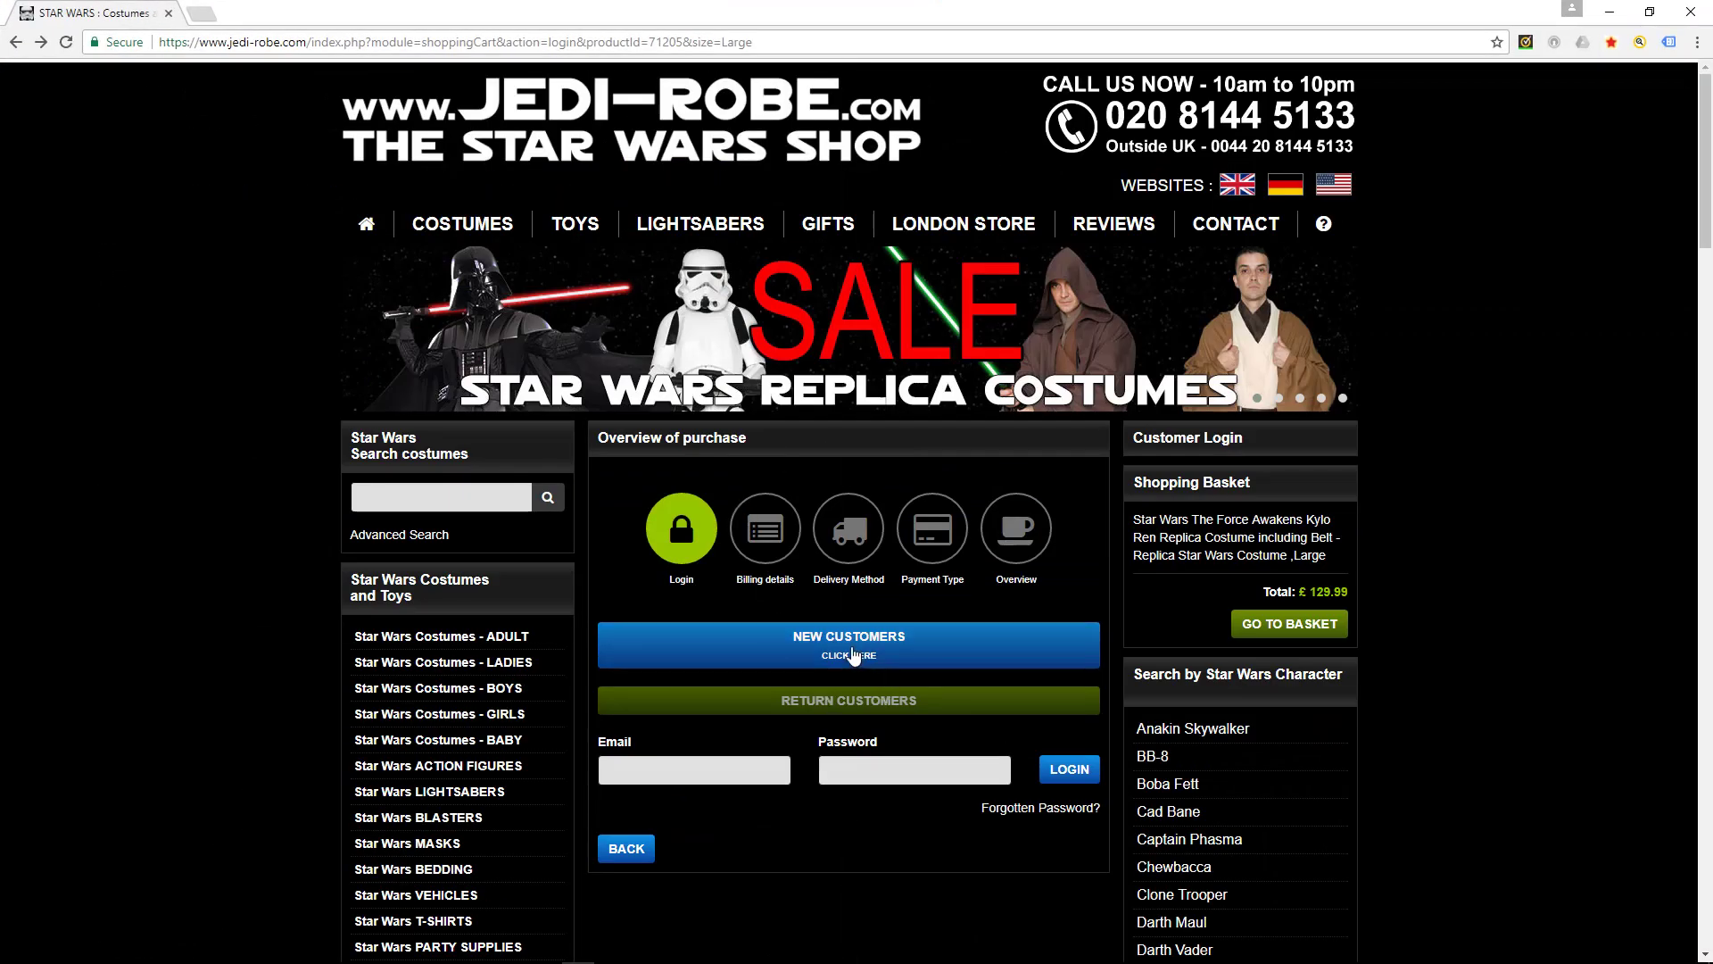
click(843, 648)
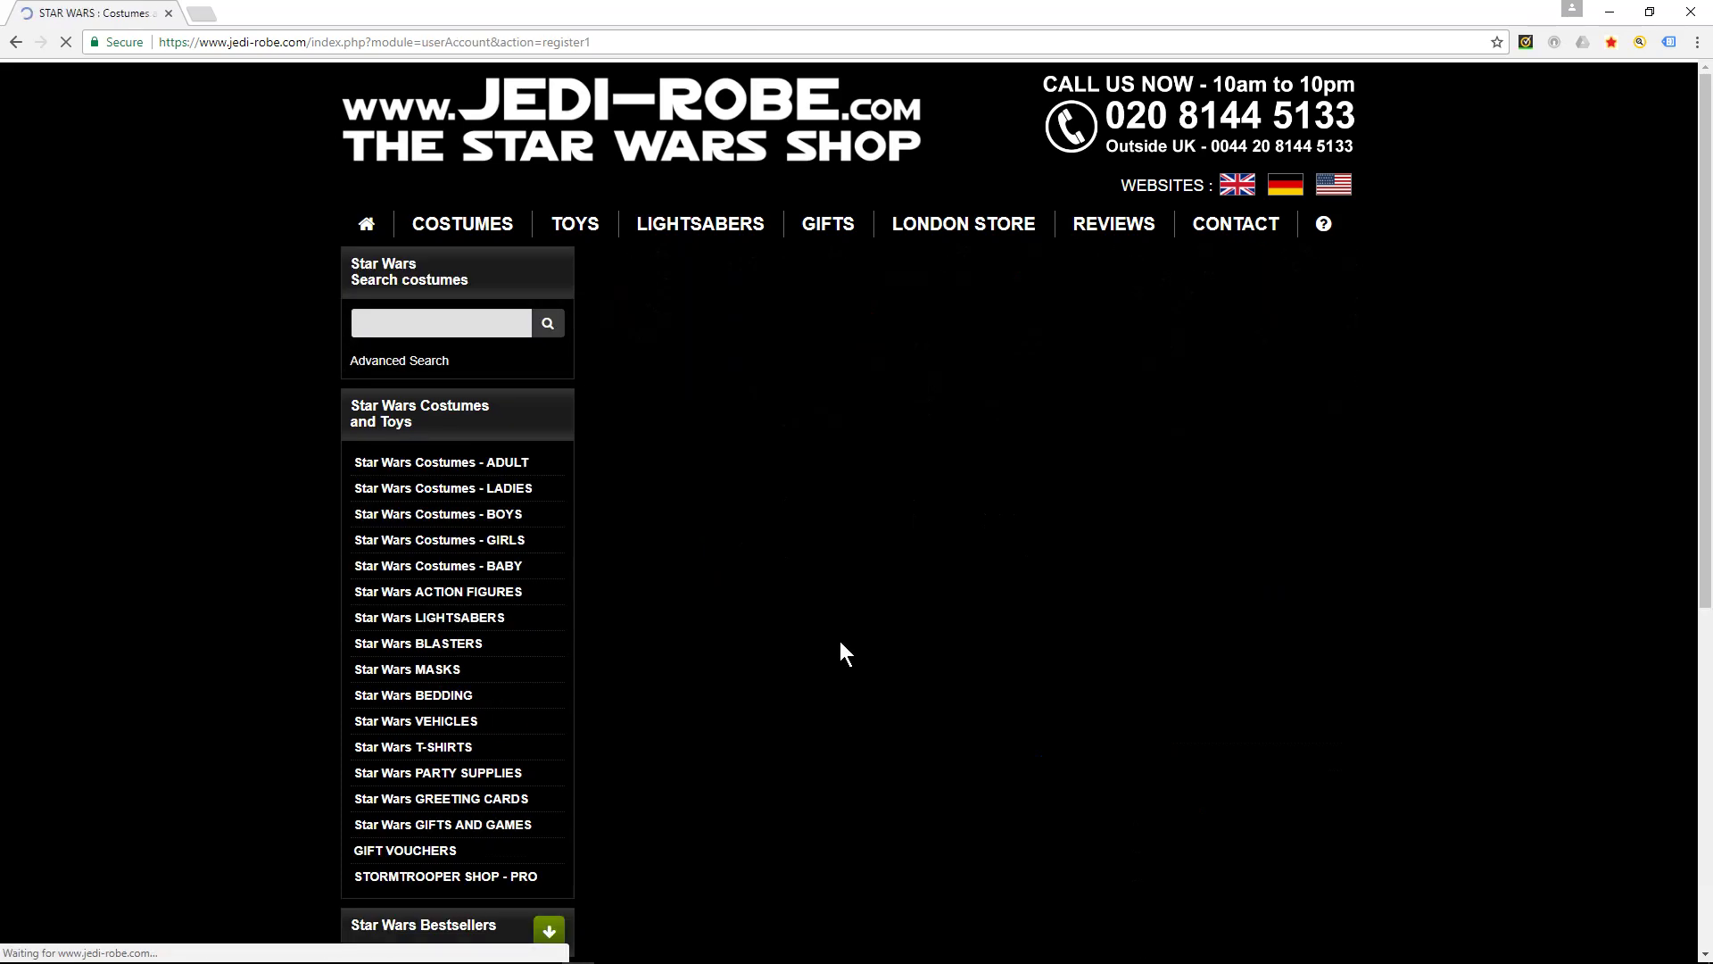
drag(638, 629, 663, 645)
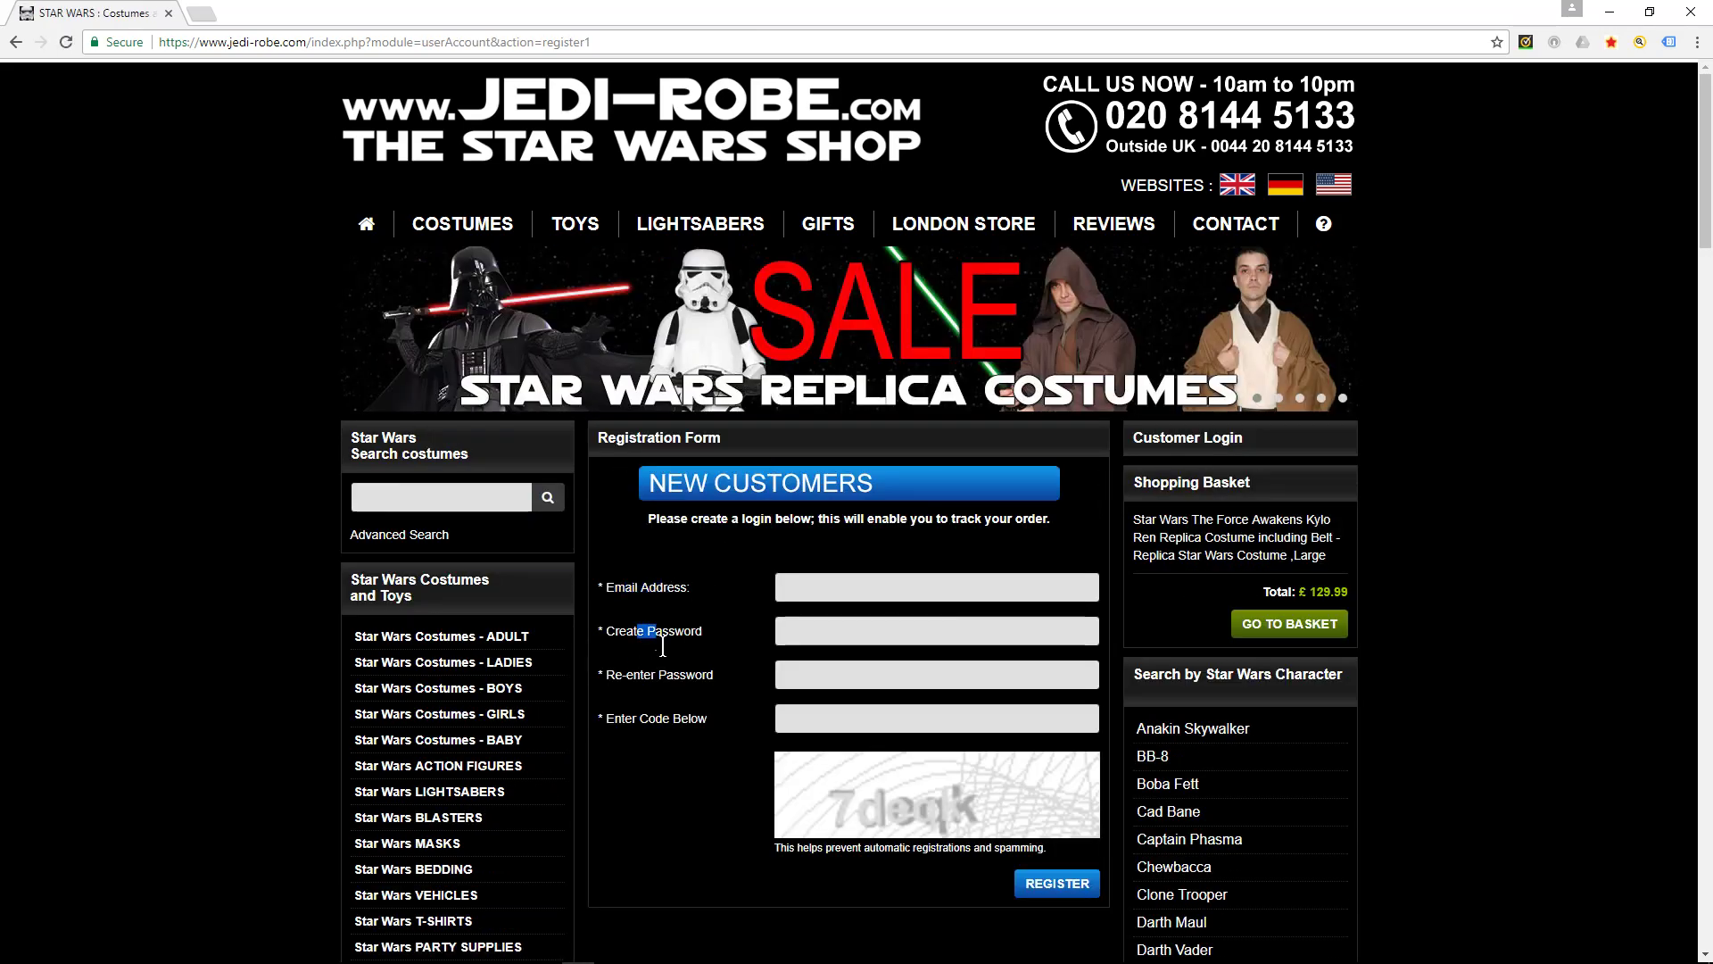
drag(646, 726, 858, 748)
mouse_move(765, 12)
mouse_down()
mouse_move(1160, 281)
mouse_move(878, 66)
mouse_up()
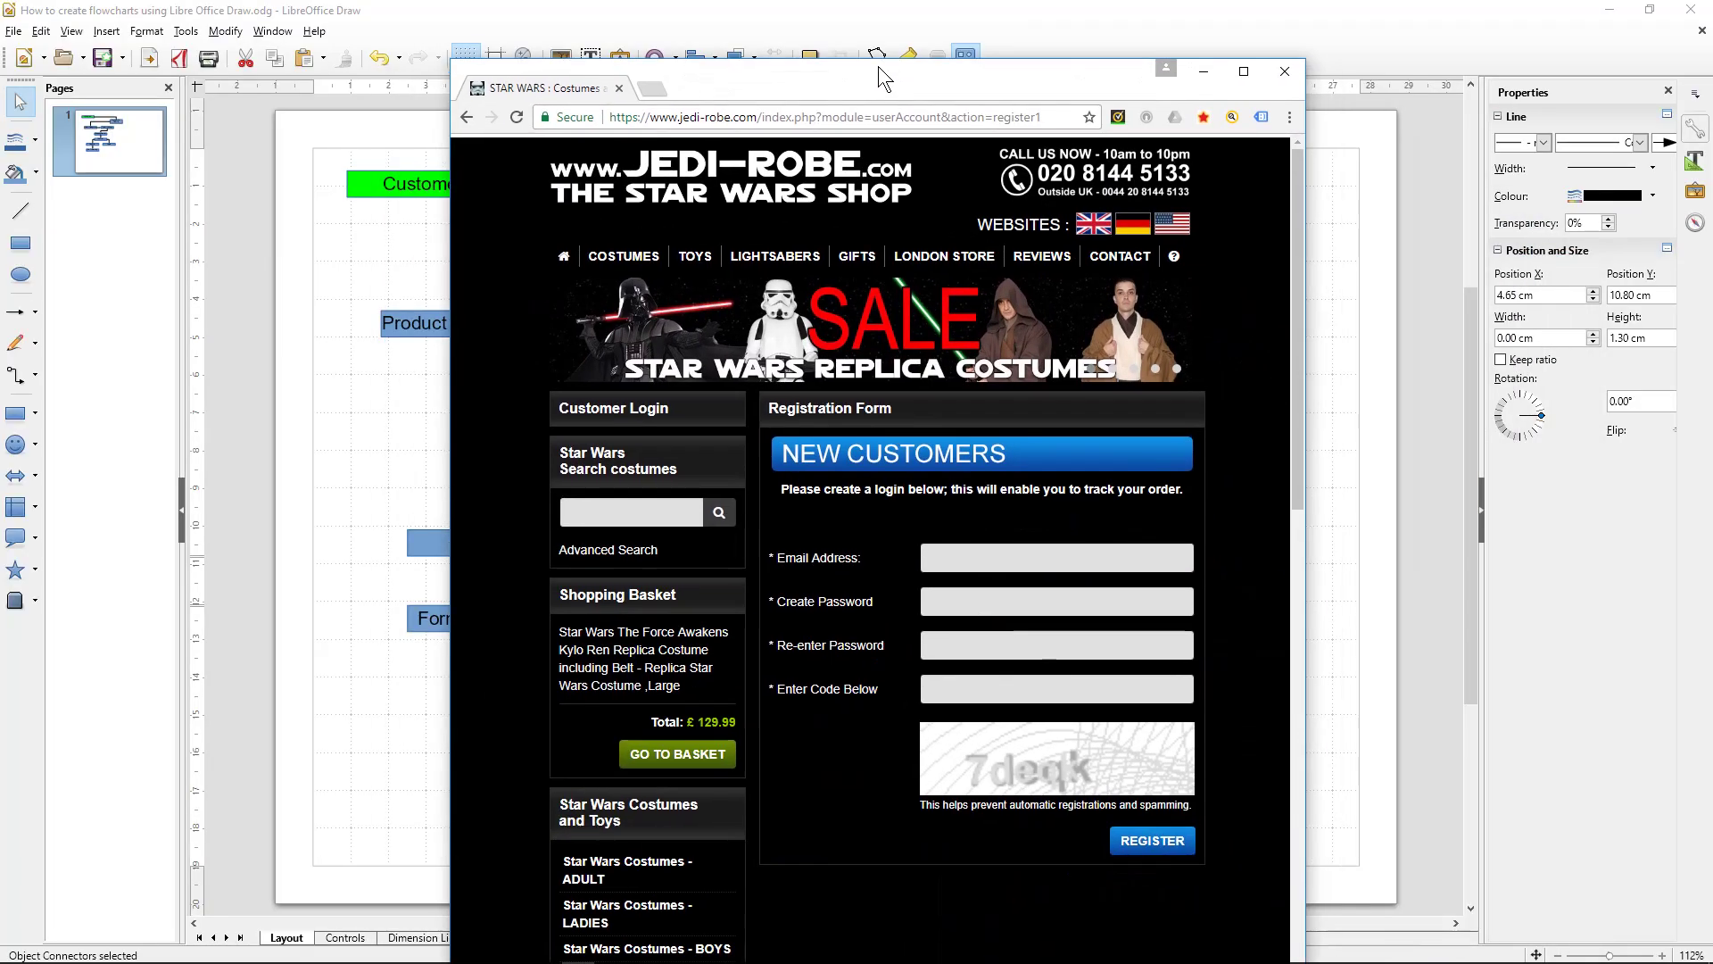
click(1200, 62)
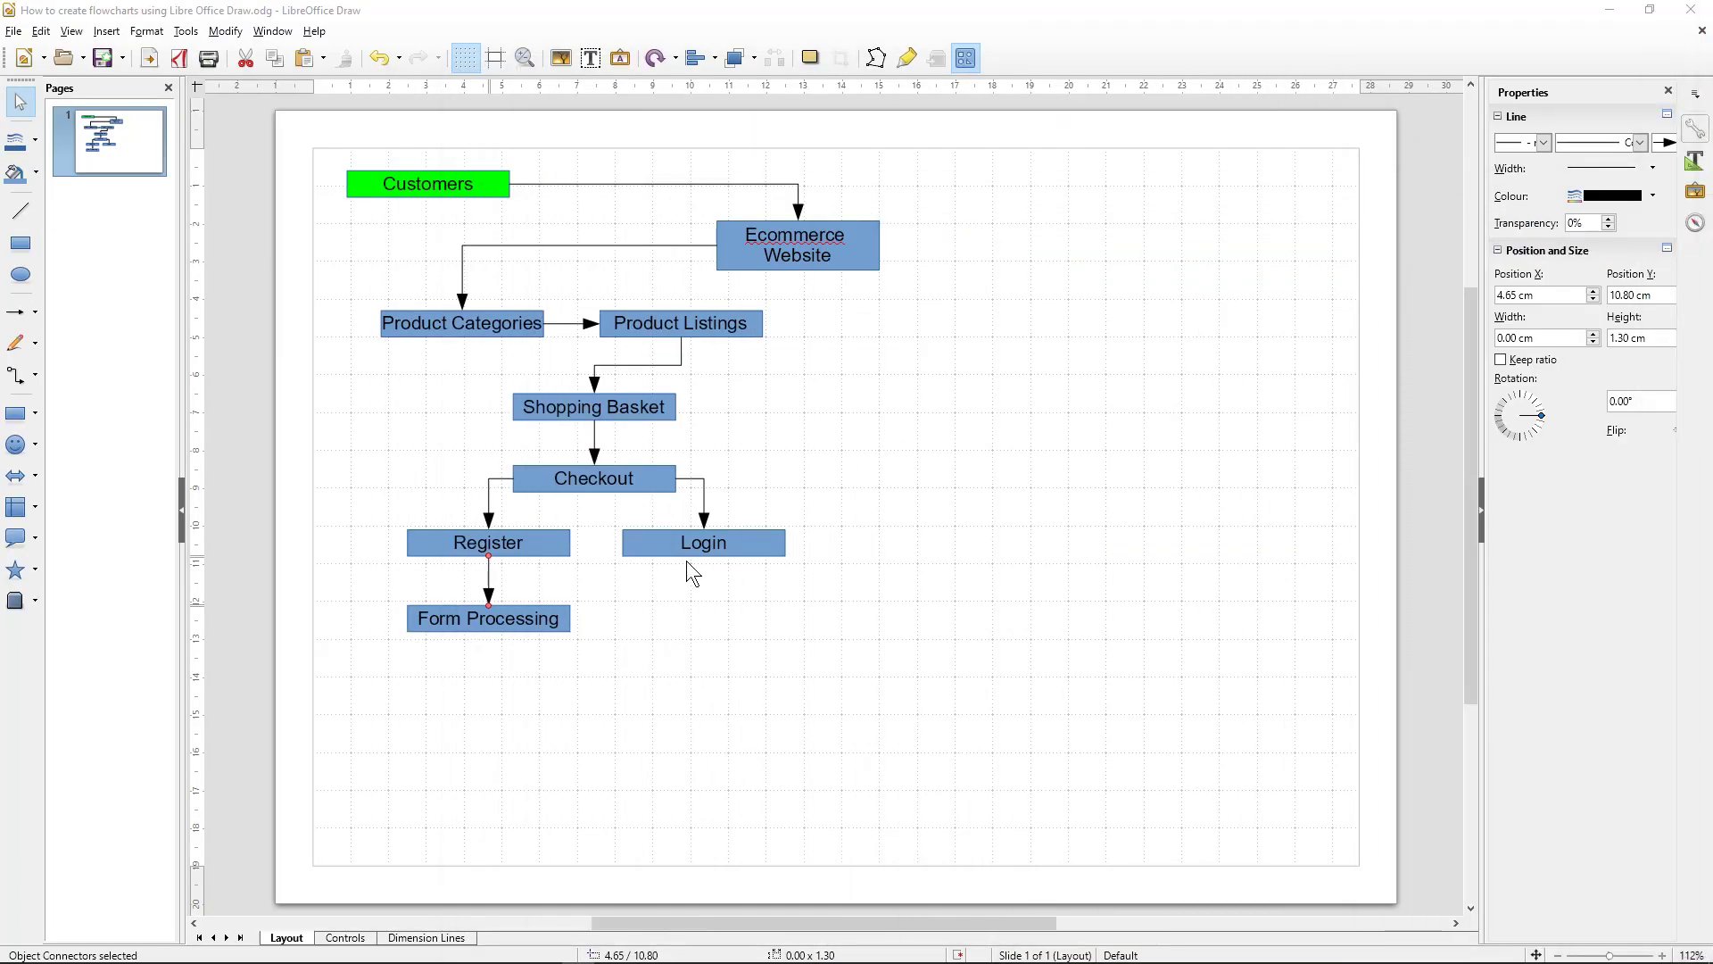
Step: Go back to the shop site's checkout login page, examine the returning-customer login fields, and return to the drawing
click(698, 546)
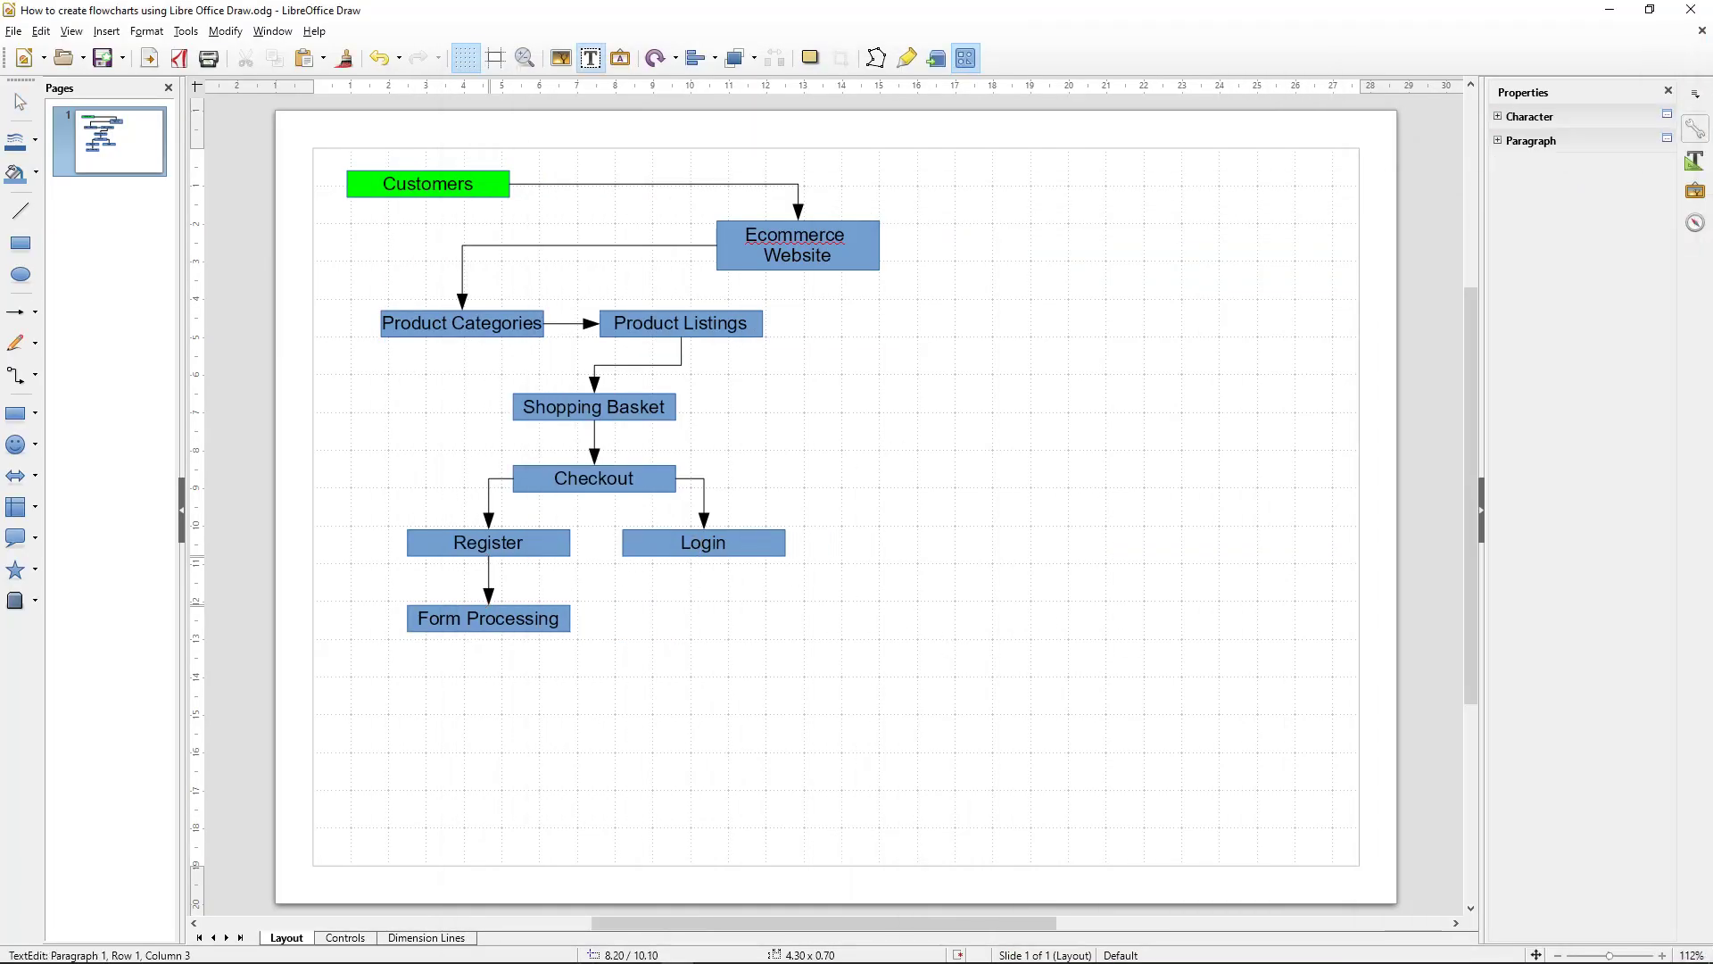
key(alt+Tab)
double_click(1109, 210)
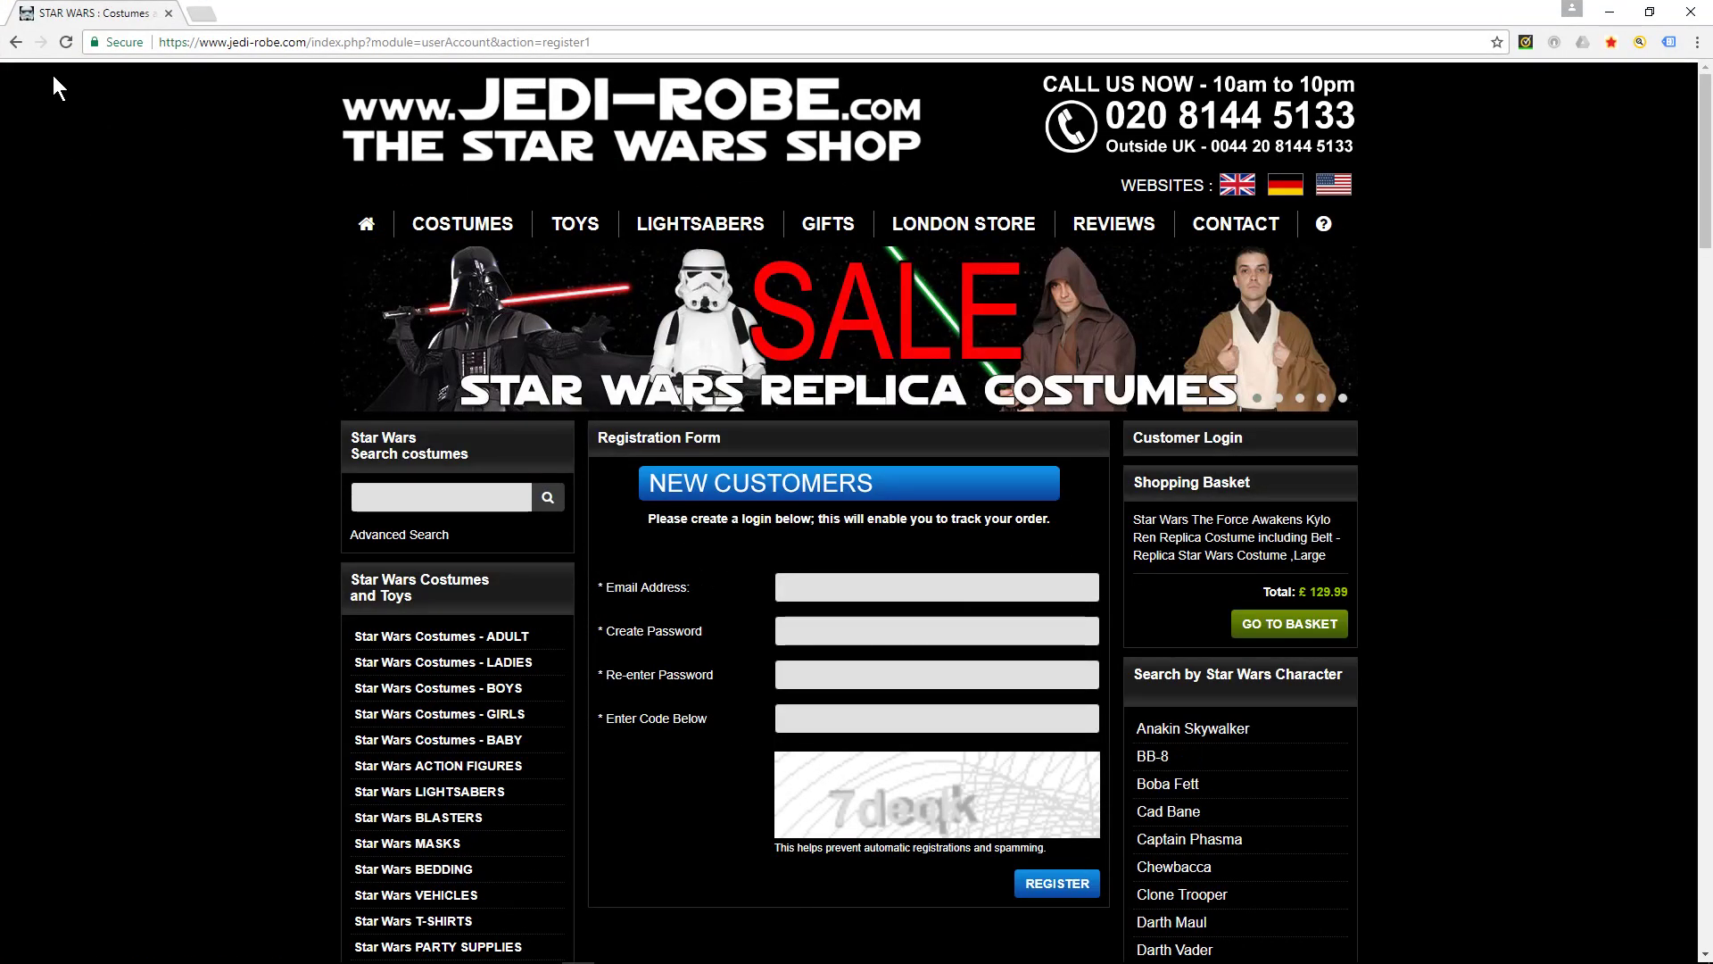
click(16, 42)
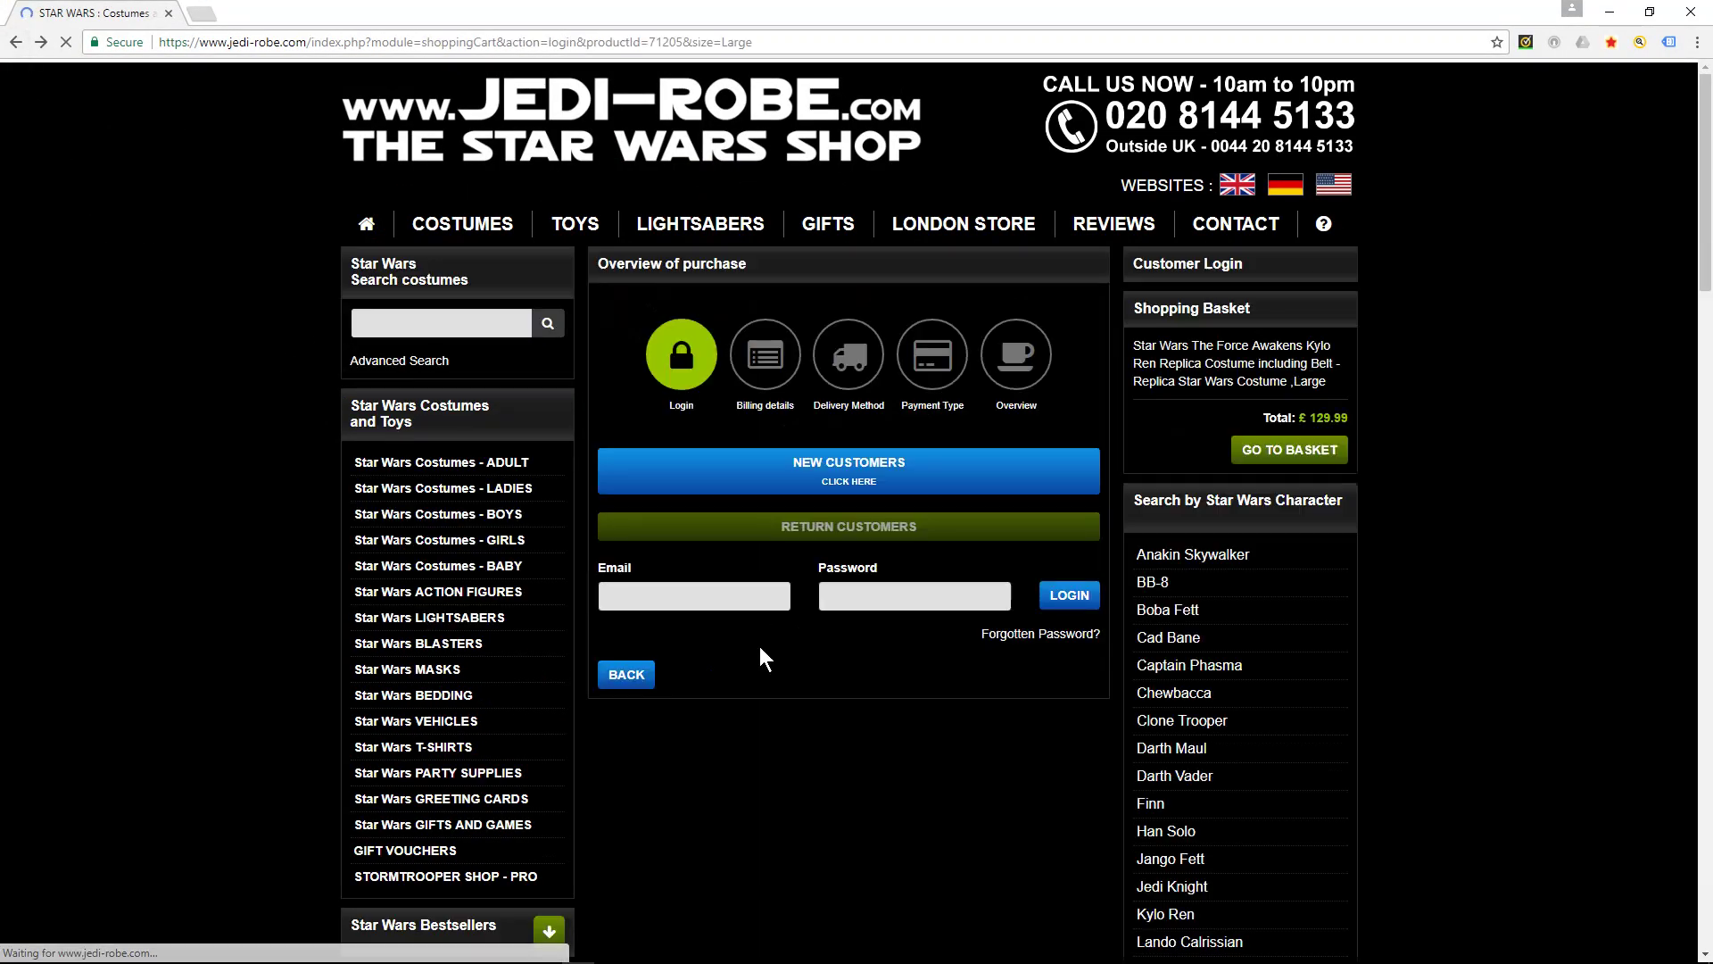
click(834, 773)
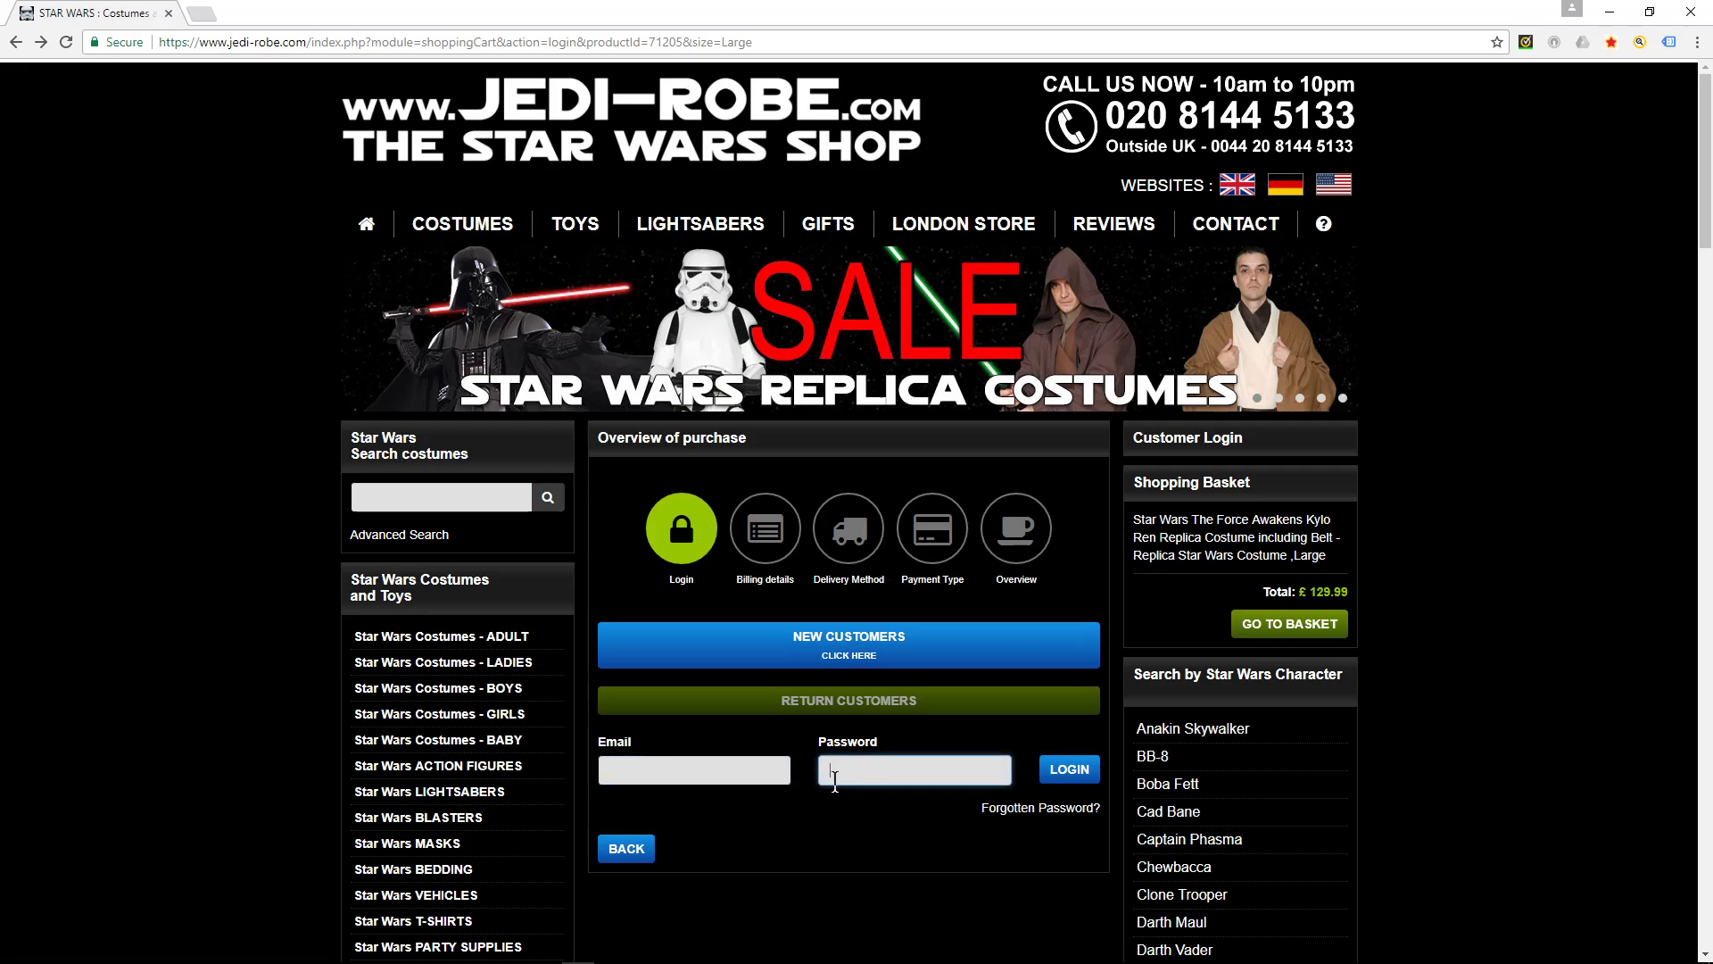
key(super+Down)
key(super+Down)
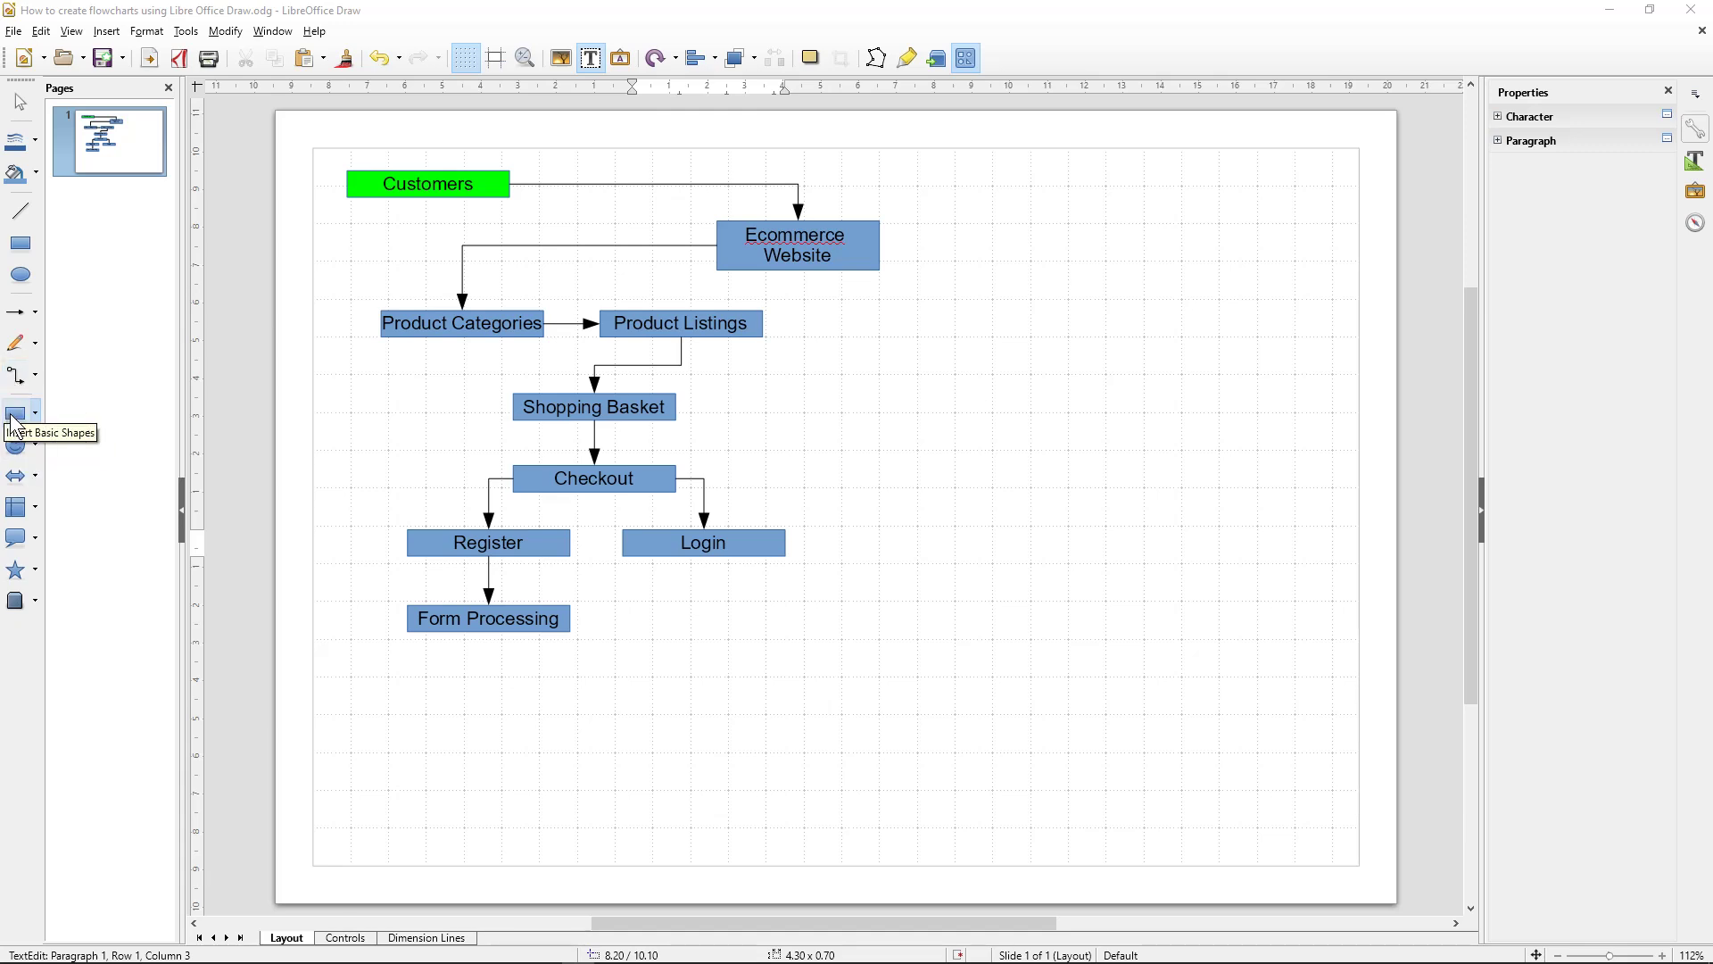
Step: Duplicate the Login box to about 8.3 / 11.9 cm, beneath the original
click(684, 554)
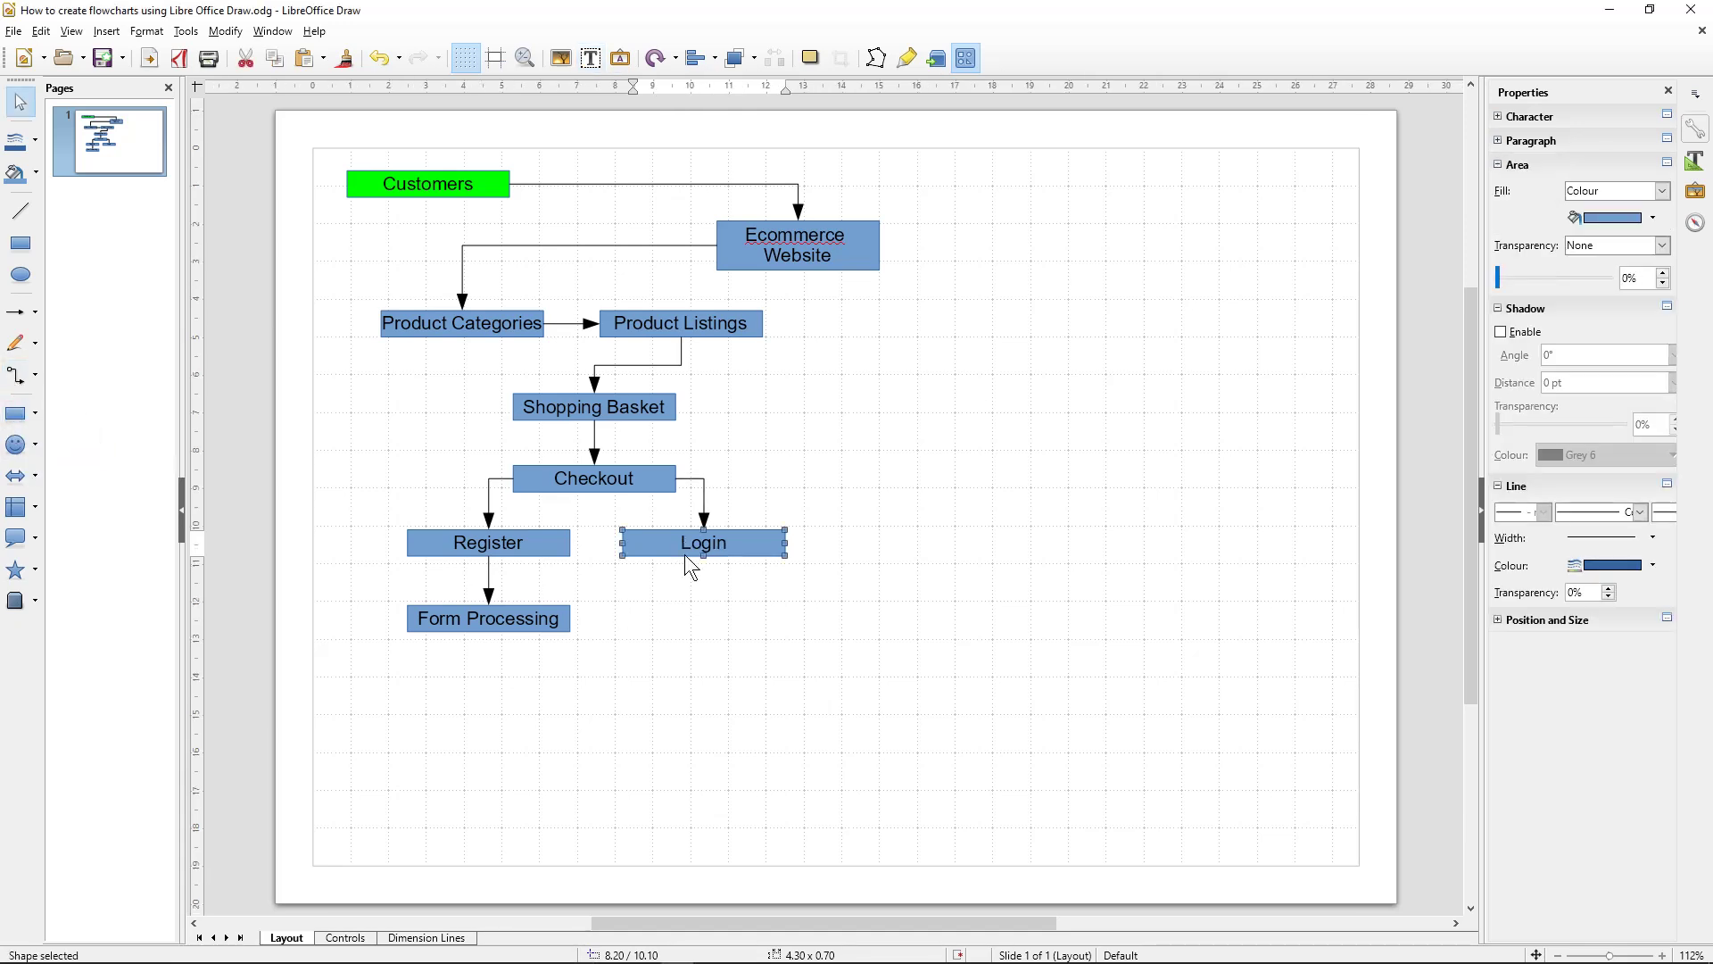
drag(683, 554, 688, 618)
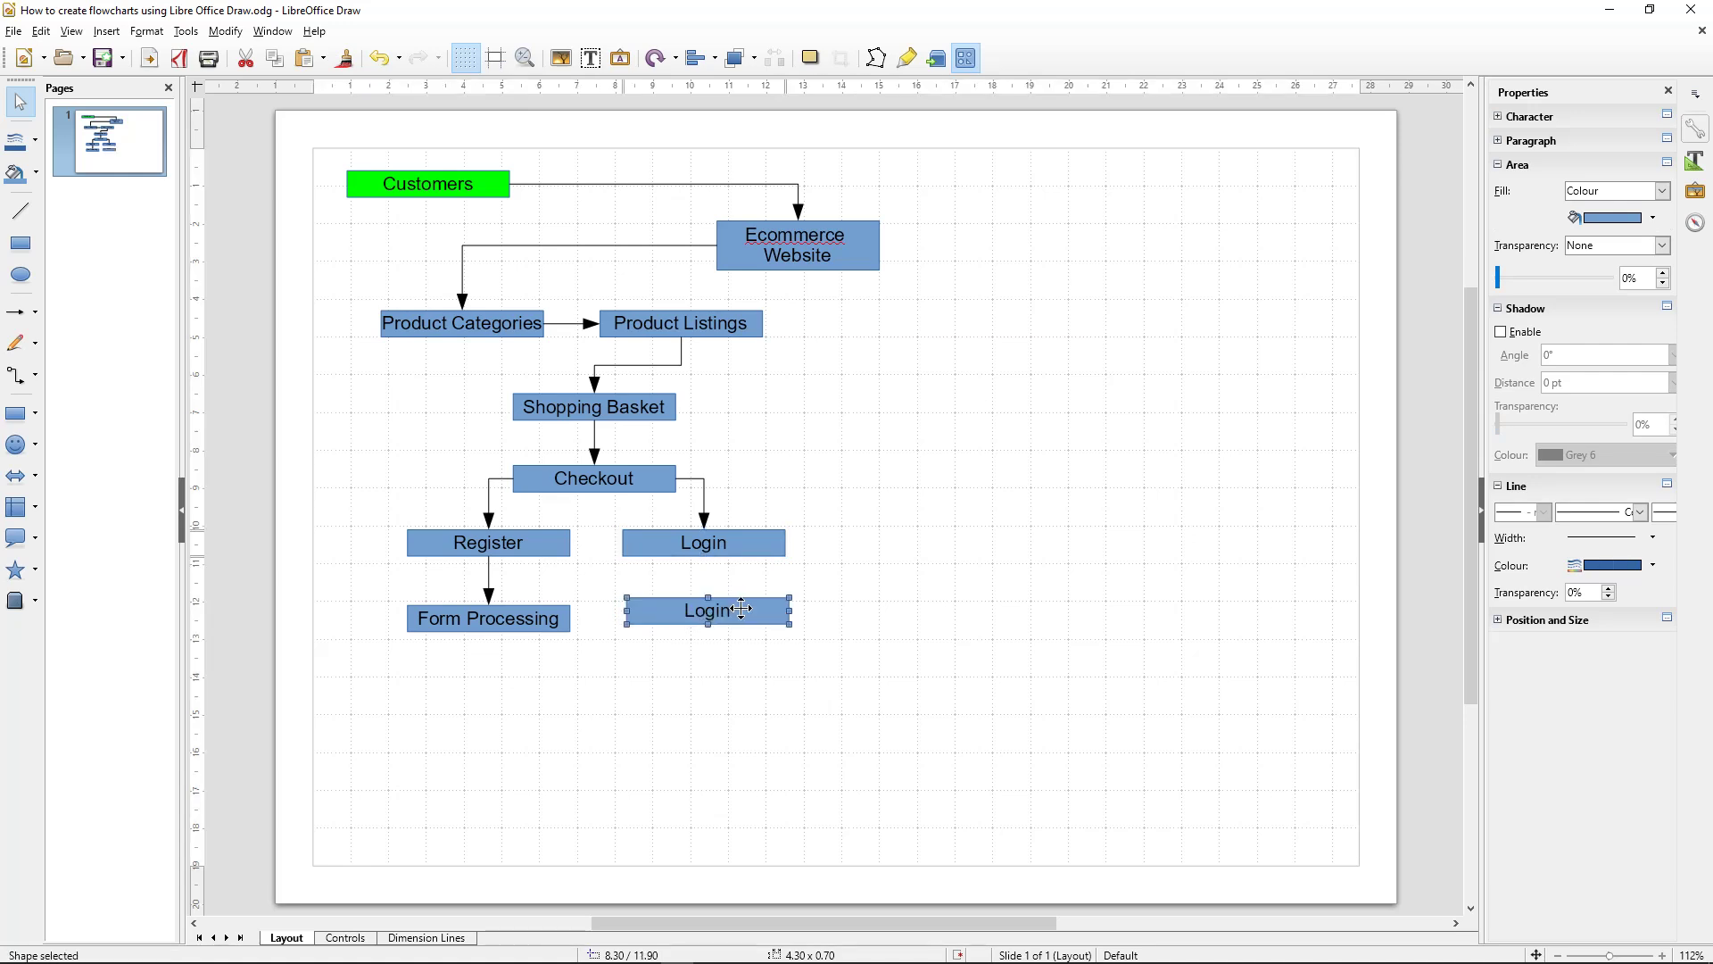
click(720, 612)
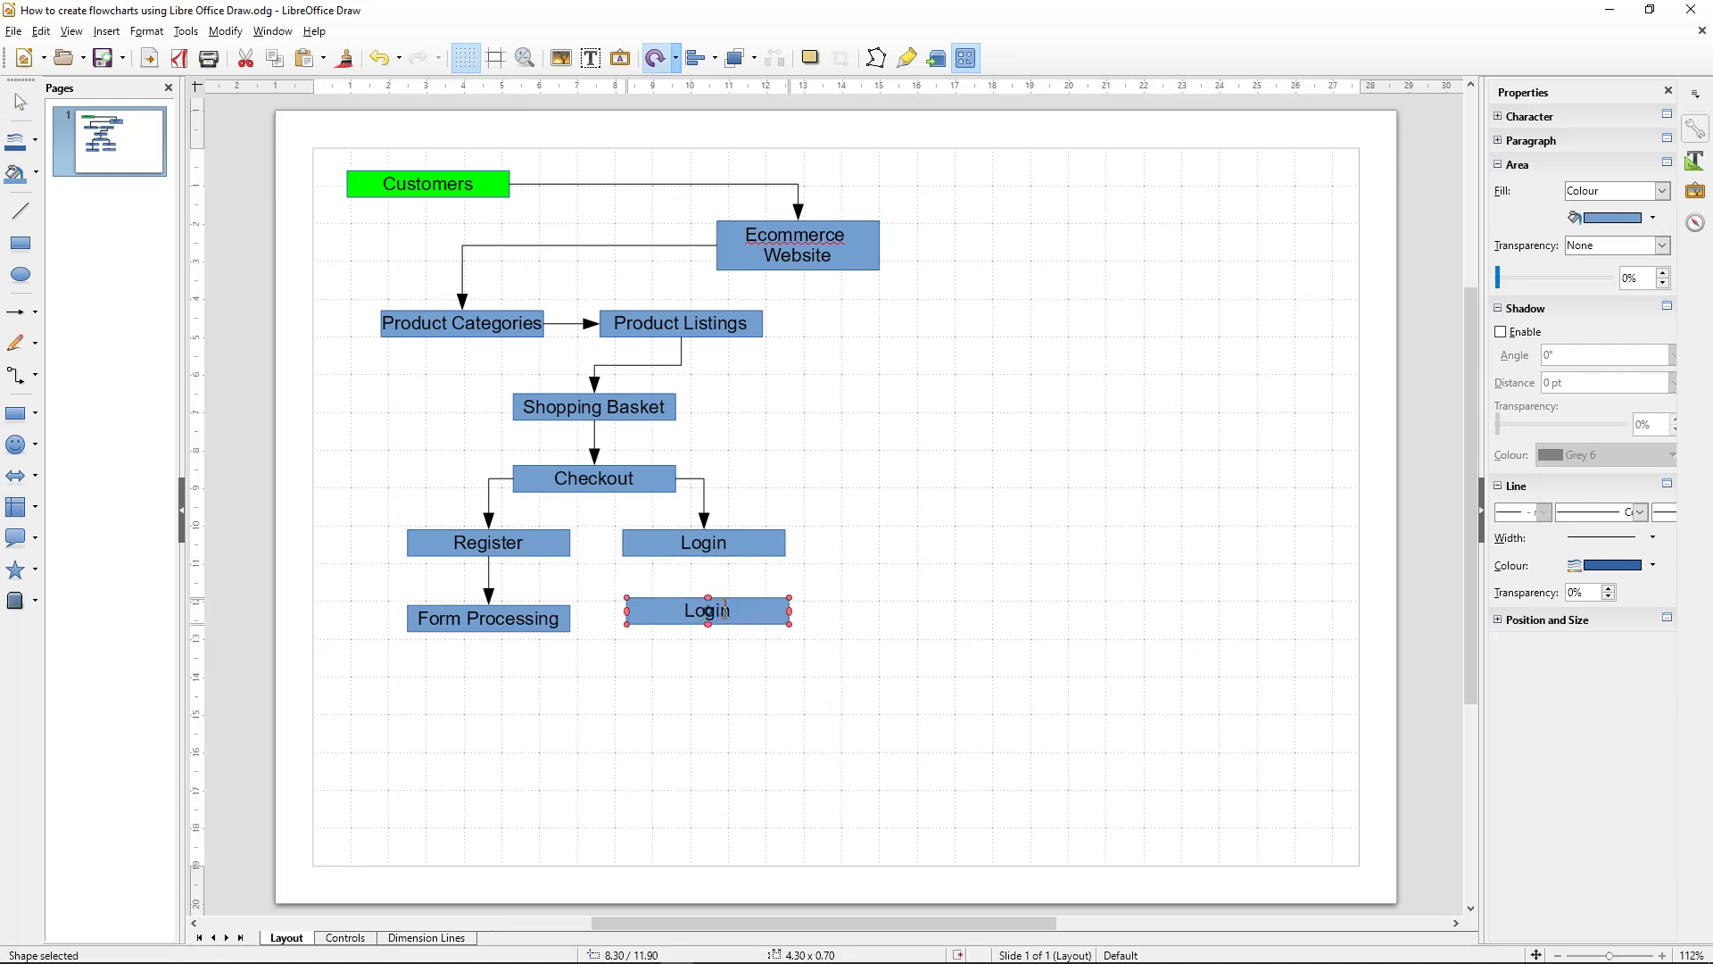
Step: Replace the copied Login box's label with "Billing & Delivery Details", correcting the spelling of "Delivery"
click(724, 610)
drag(724, 611, 623, 607)
text(Billing & D)
text(livery)
key(BackSpace)
key(BackSpace)
key(BackSpace)
key(BackSpace)
key(BackSpace)
key(BackSpace)
text(ilvery Details)
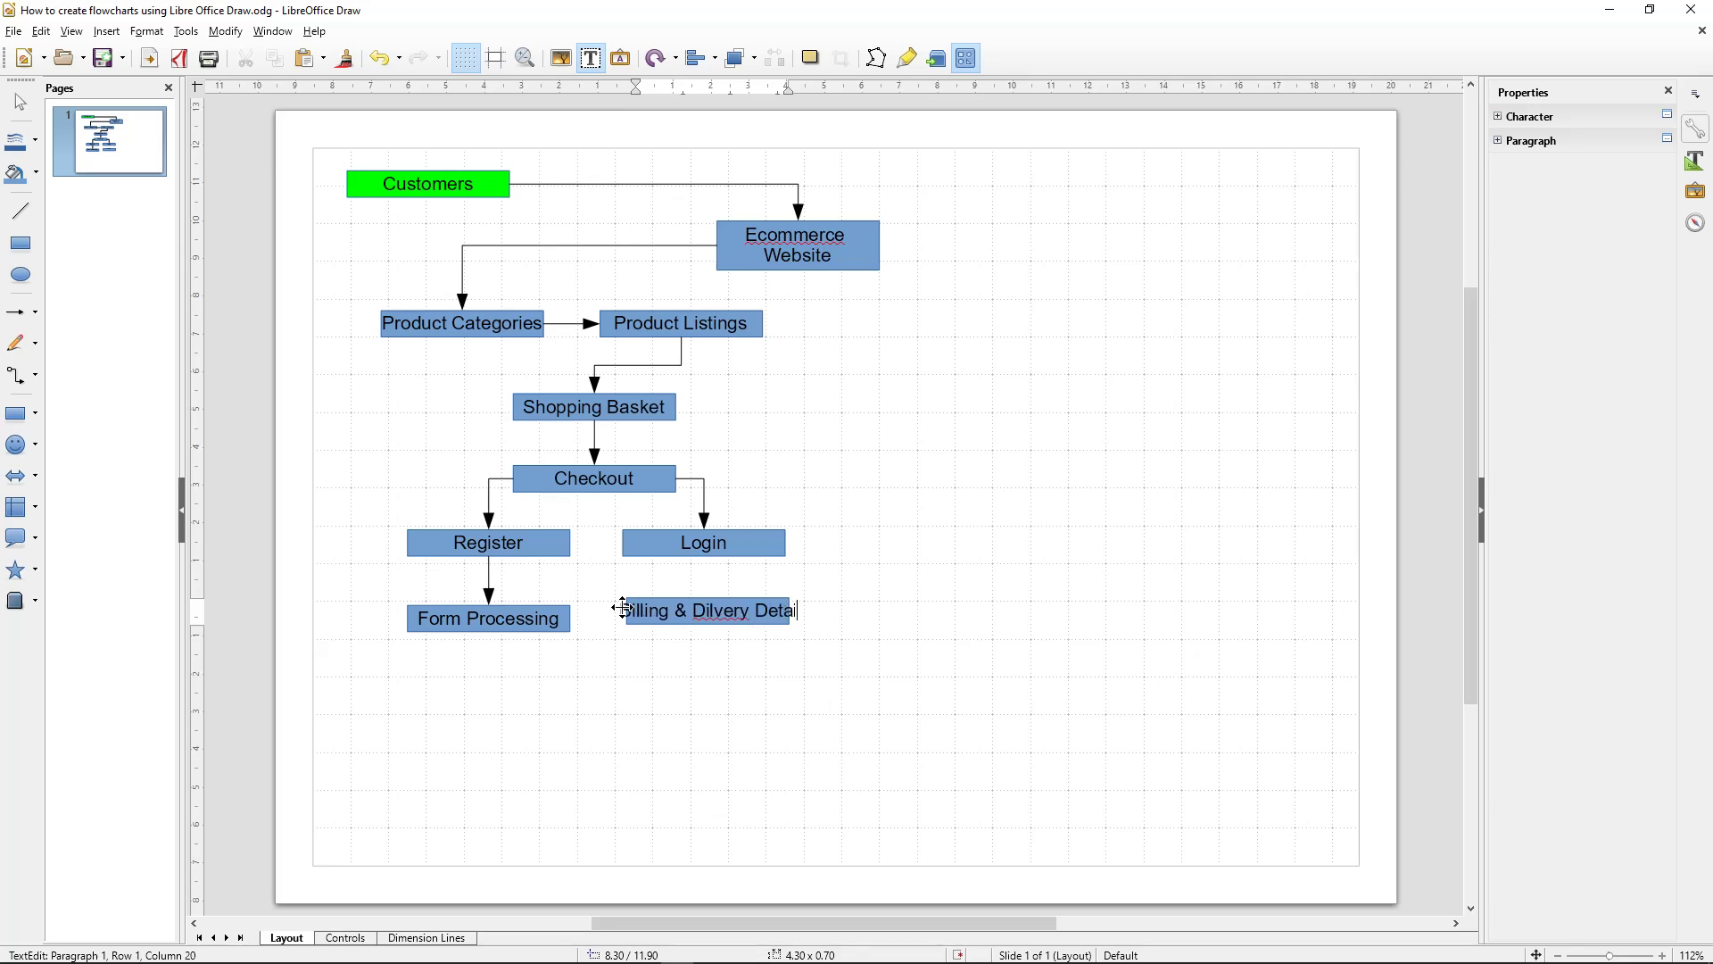
right_click(704, 614)
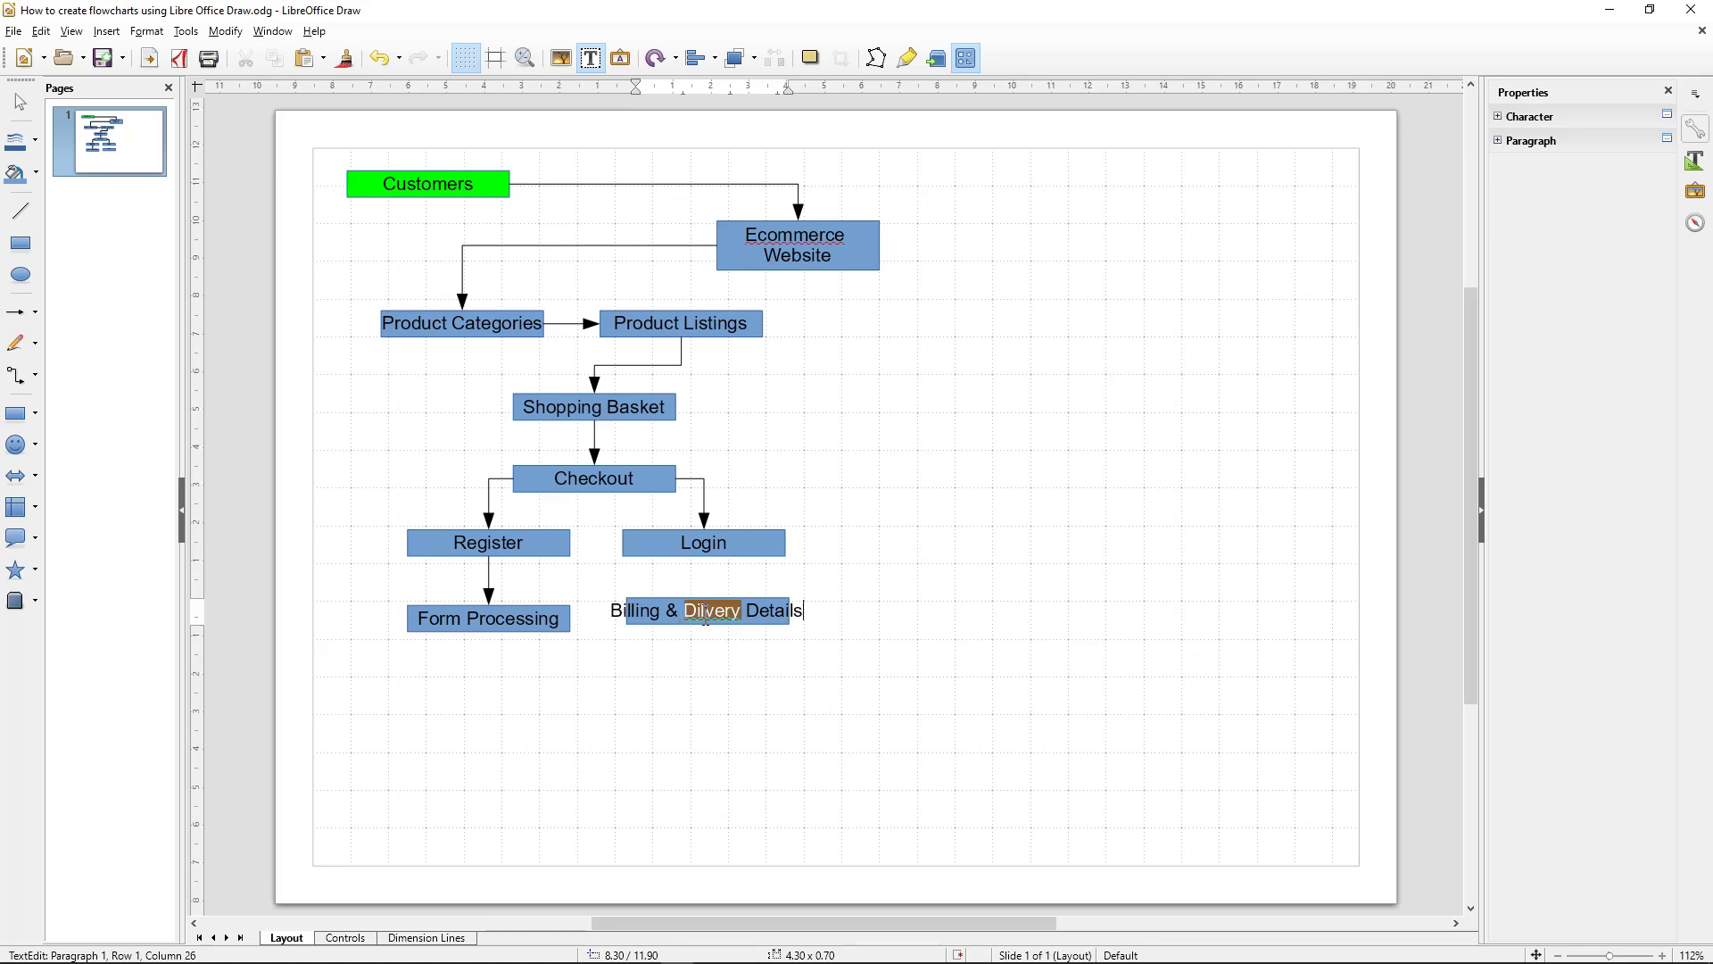
click(741, 651)
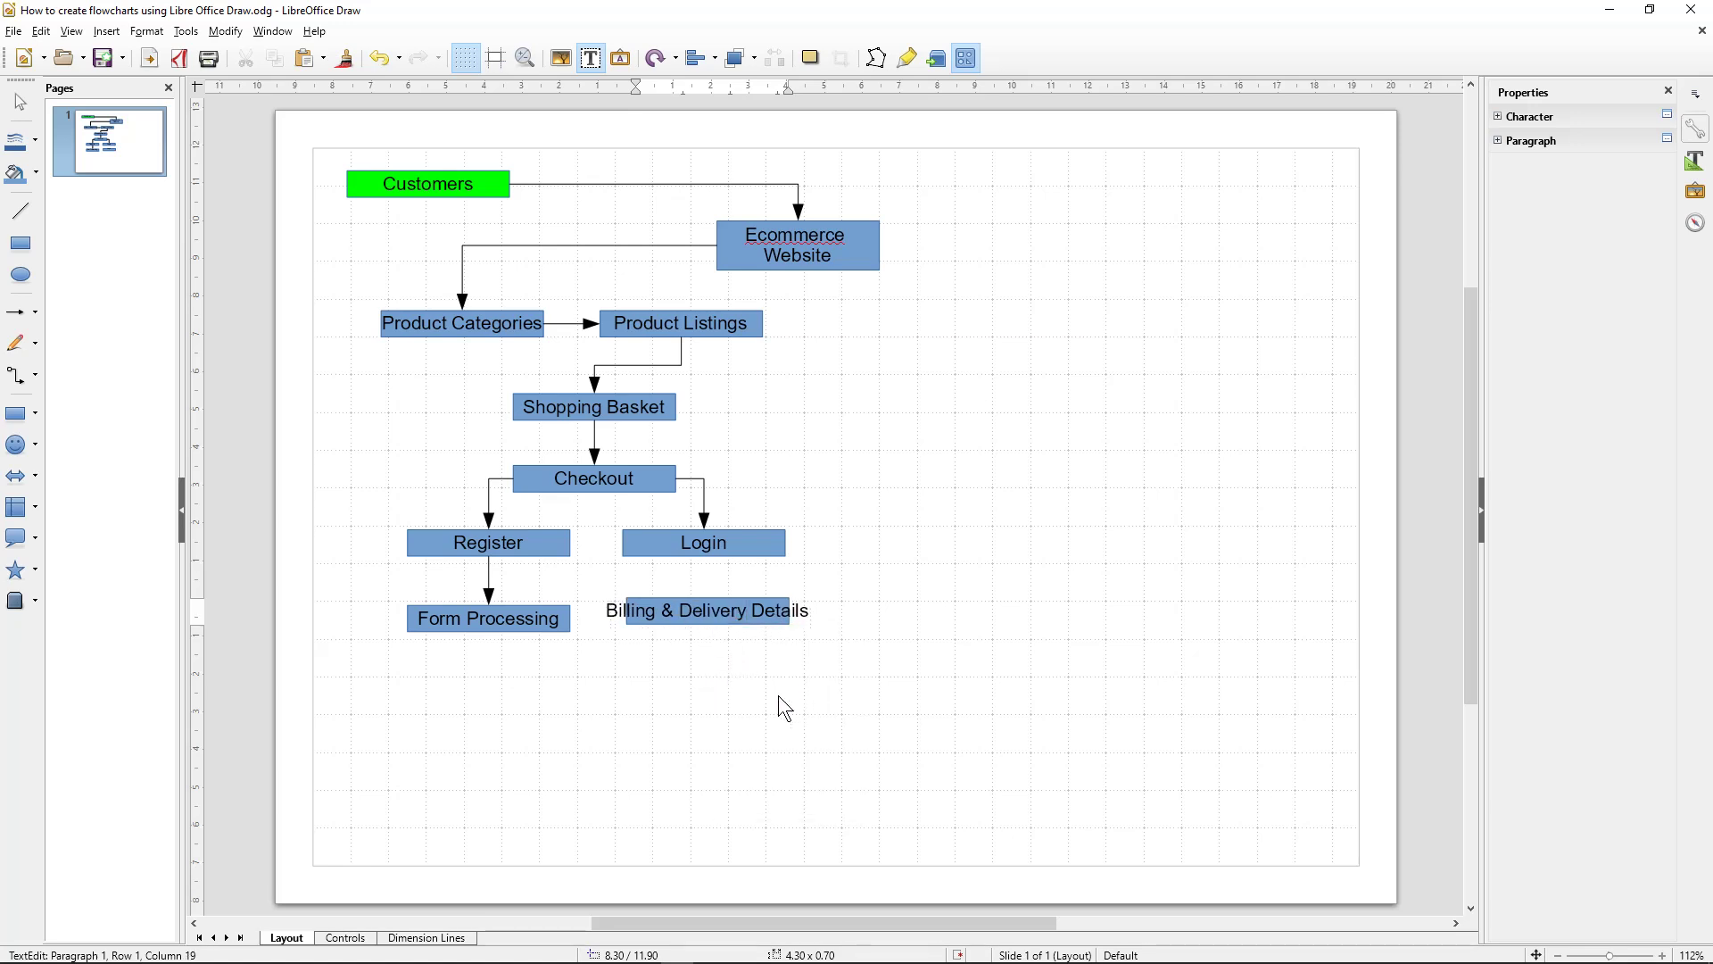
click(805, 665)
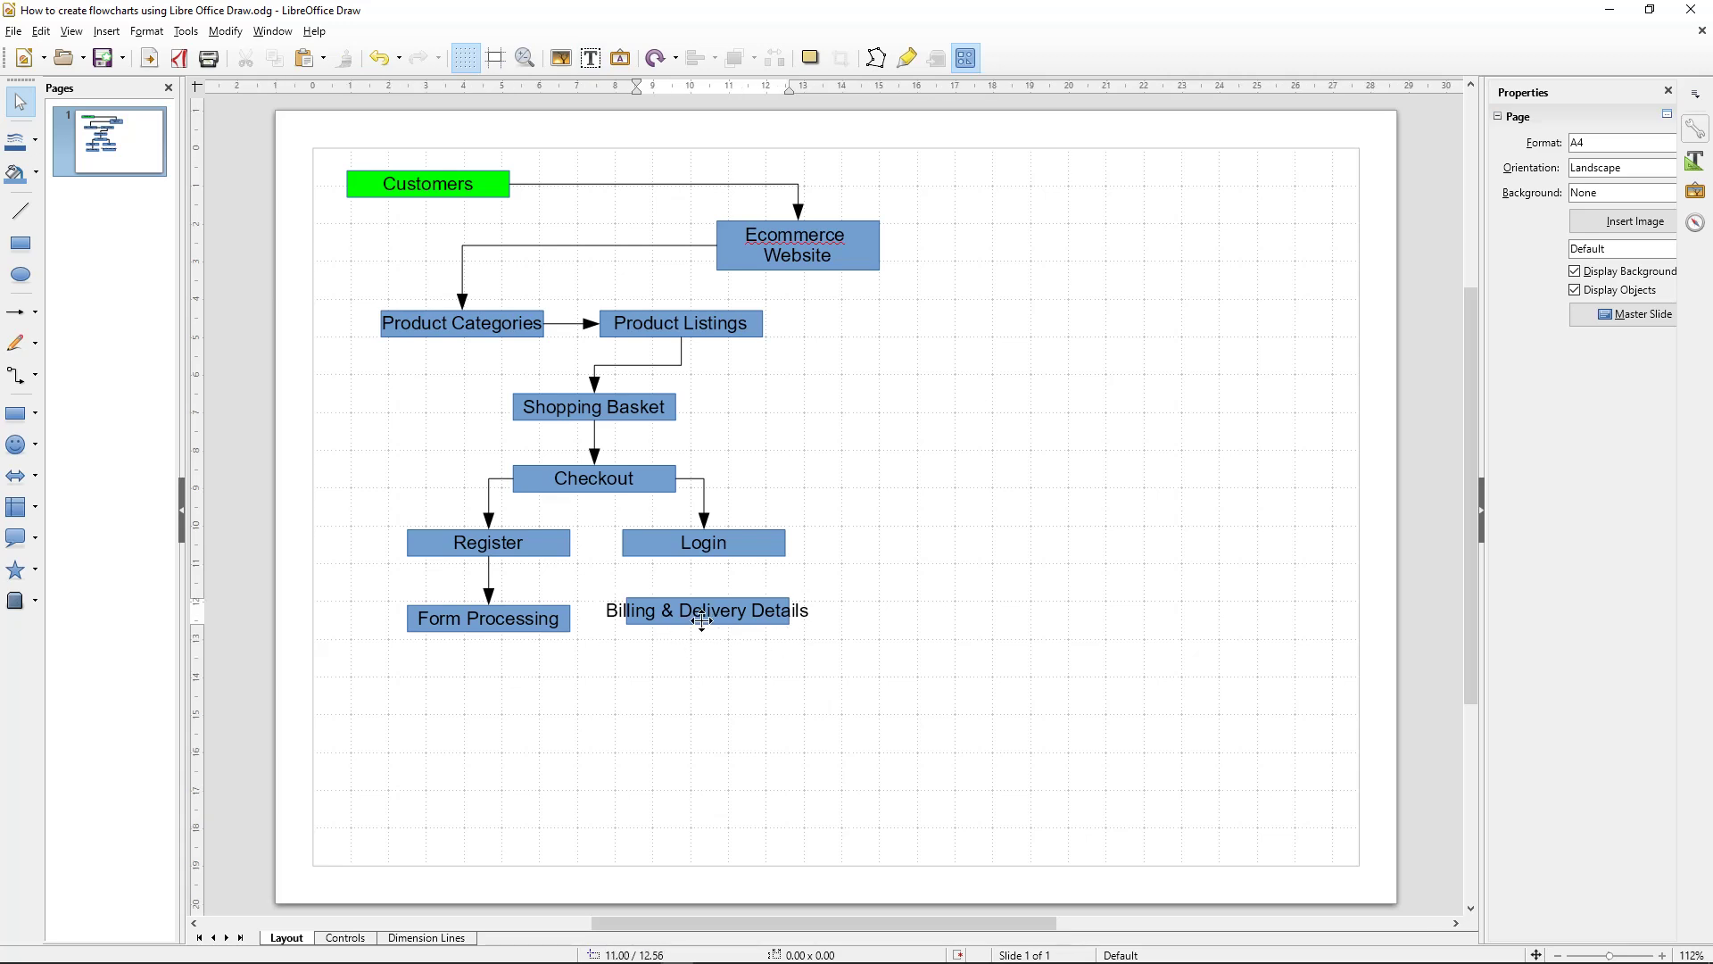
Step: Widen the Billing & Delivery Details box to about 5.7 cm and move it to about 8.1 / 12.1 cm, level with Form Processing
click(789, 612)
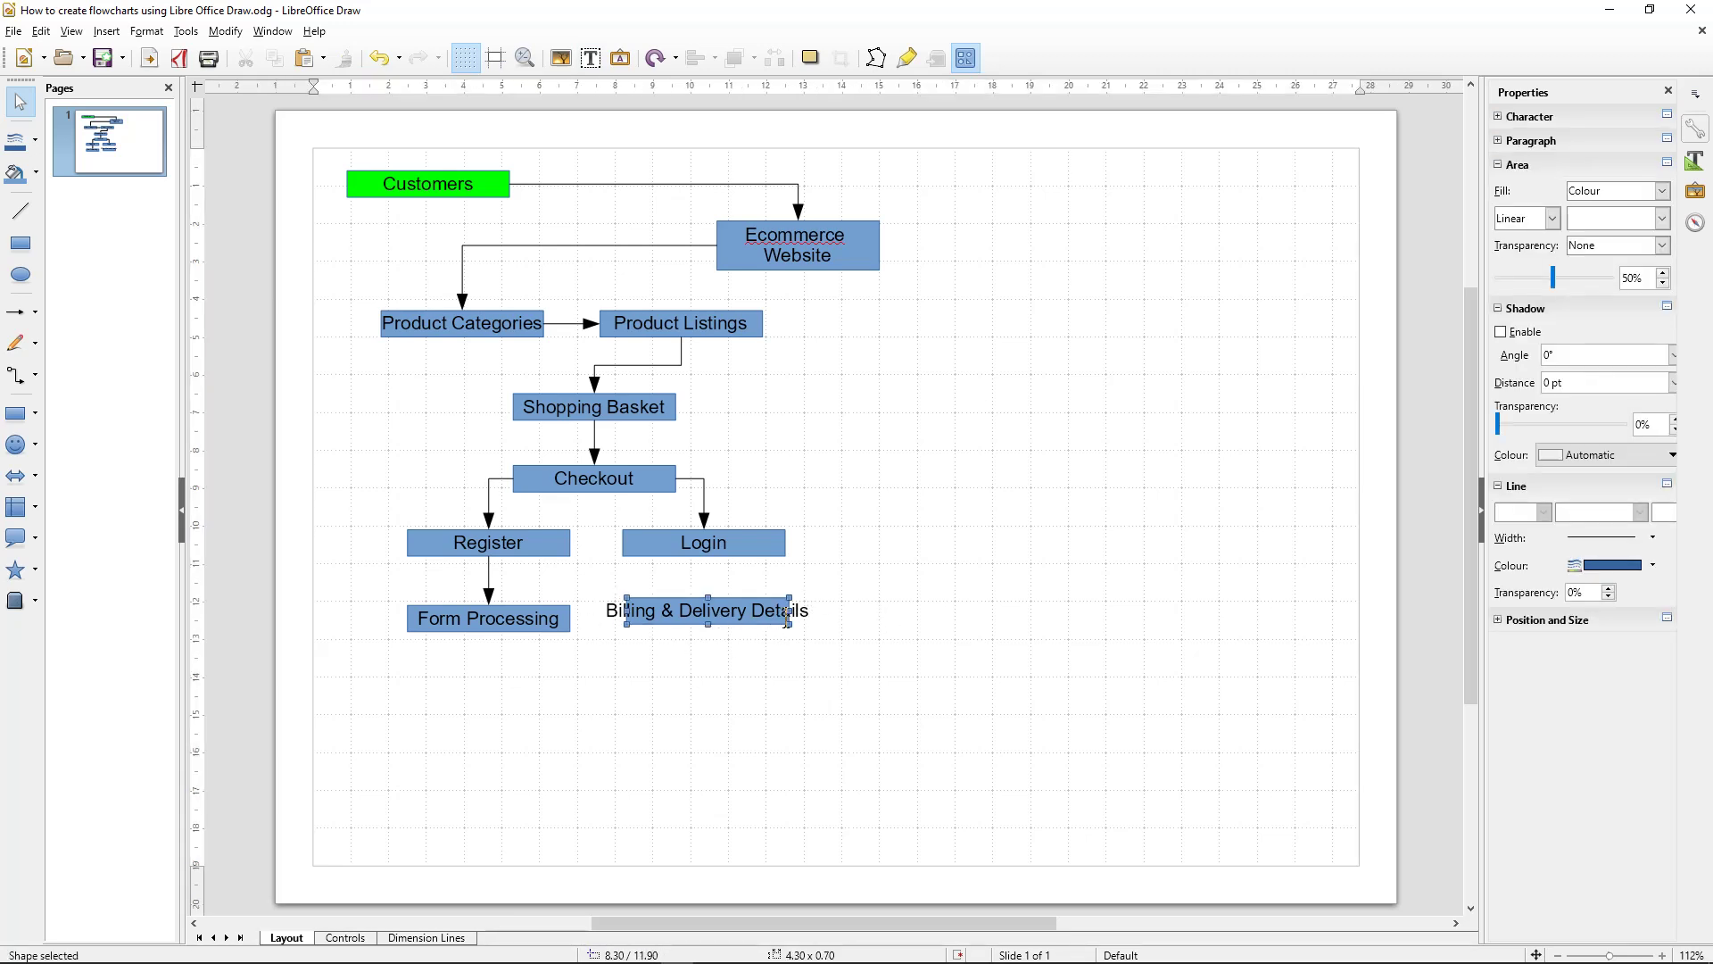
drag(789, 611, 844, 611)
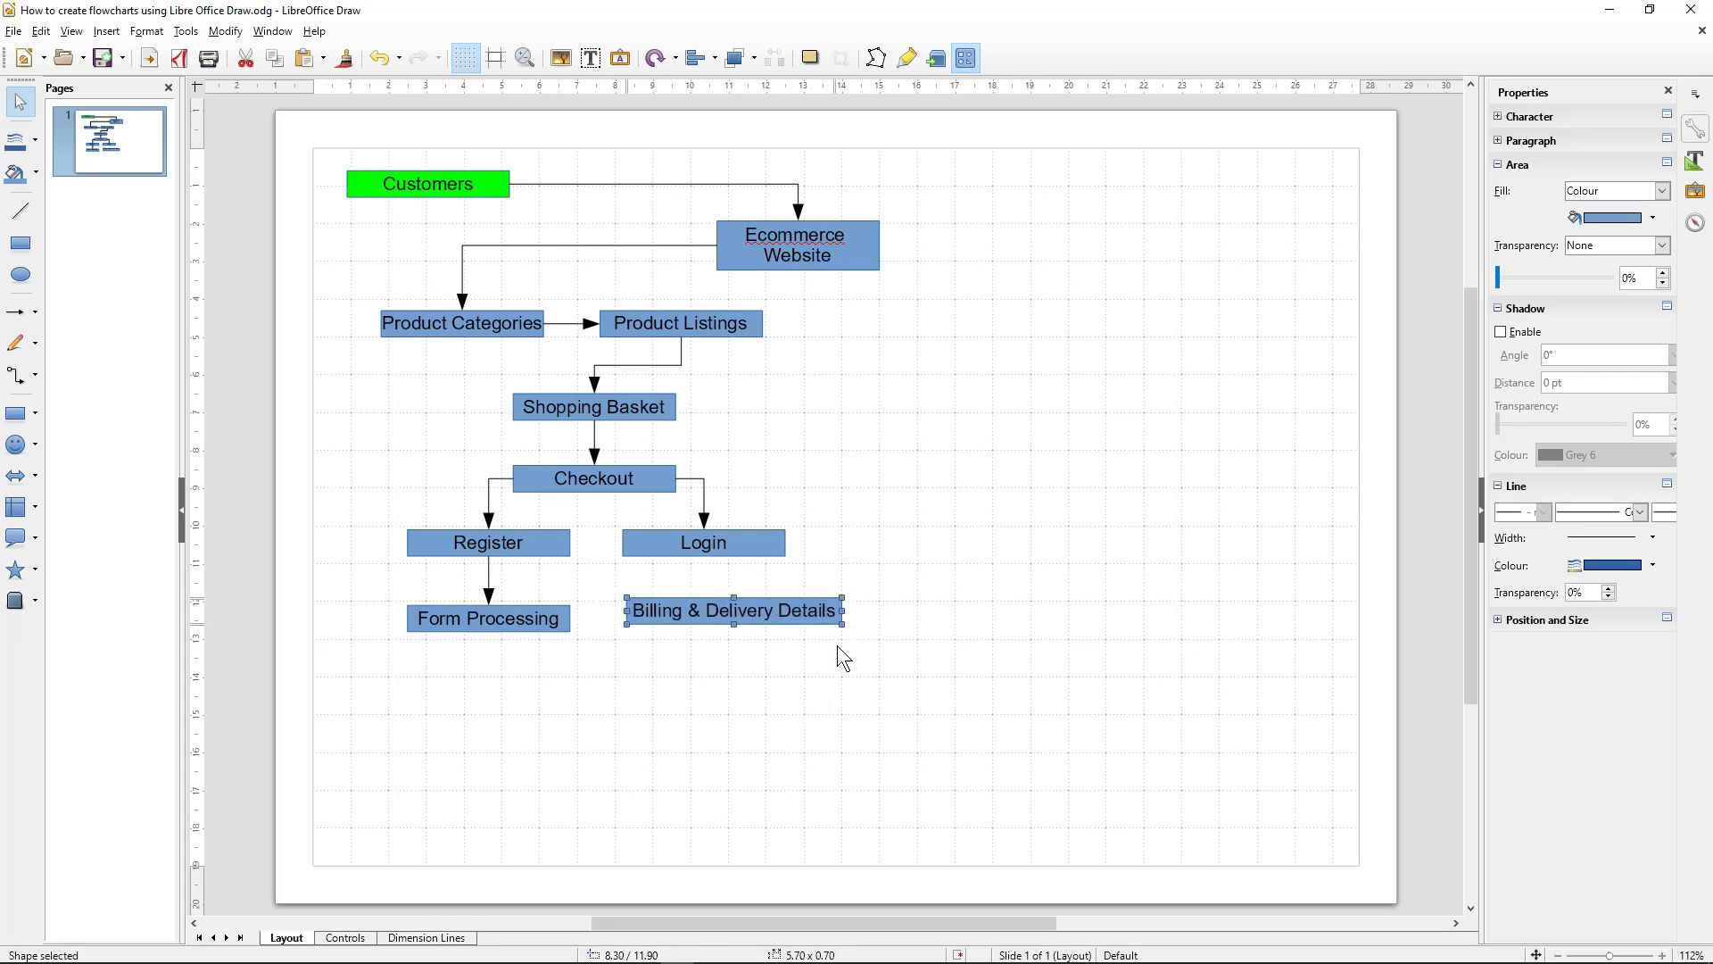
click(825, 710)
drag(668, 625, 660, 632)
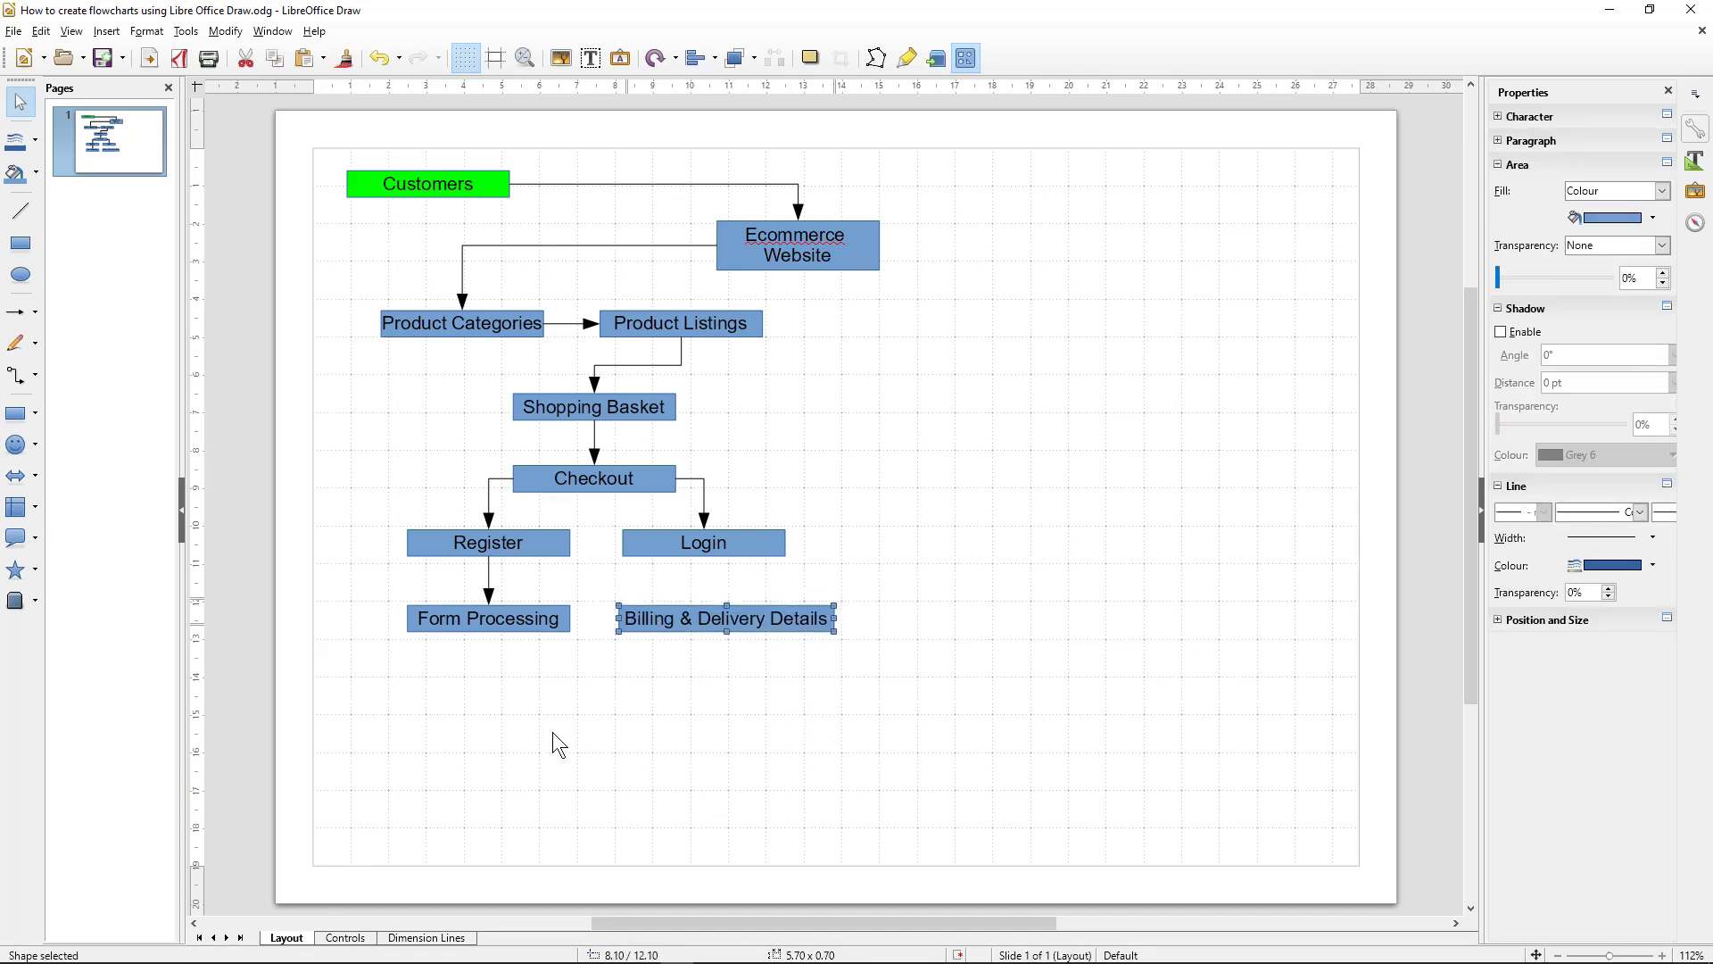
Step: Connect Login down to Billing & Delivery Details with an arrow-ended connector and straighten it by moving the lower box to about 7.5 / 12.1 cm
click(16, 376)
drag(704, 557, 727, 606)
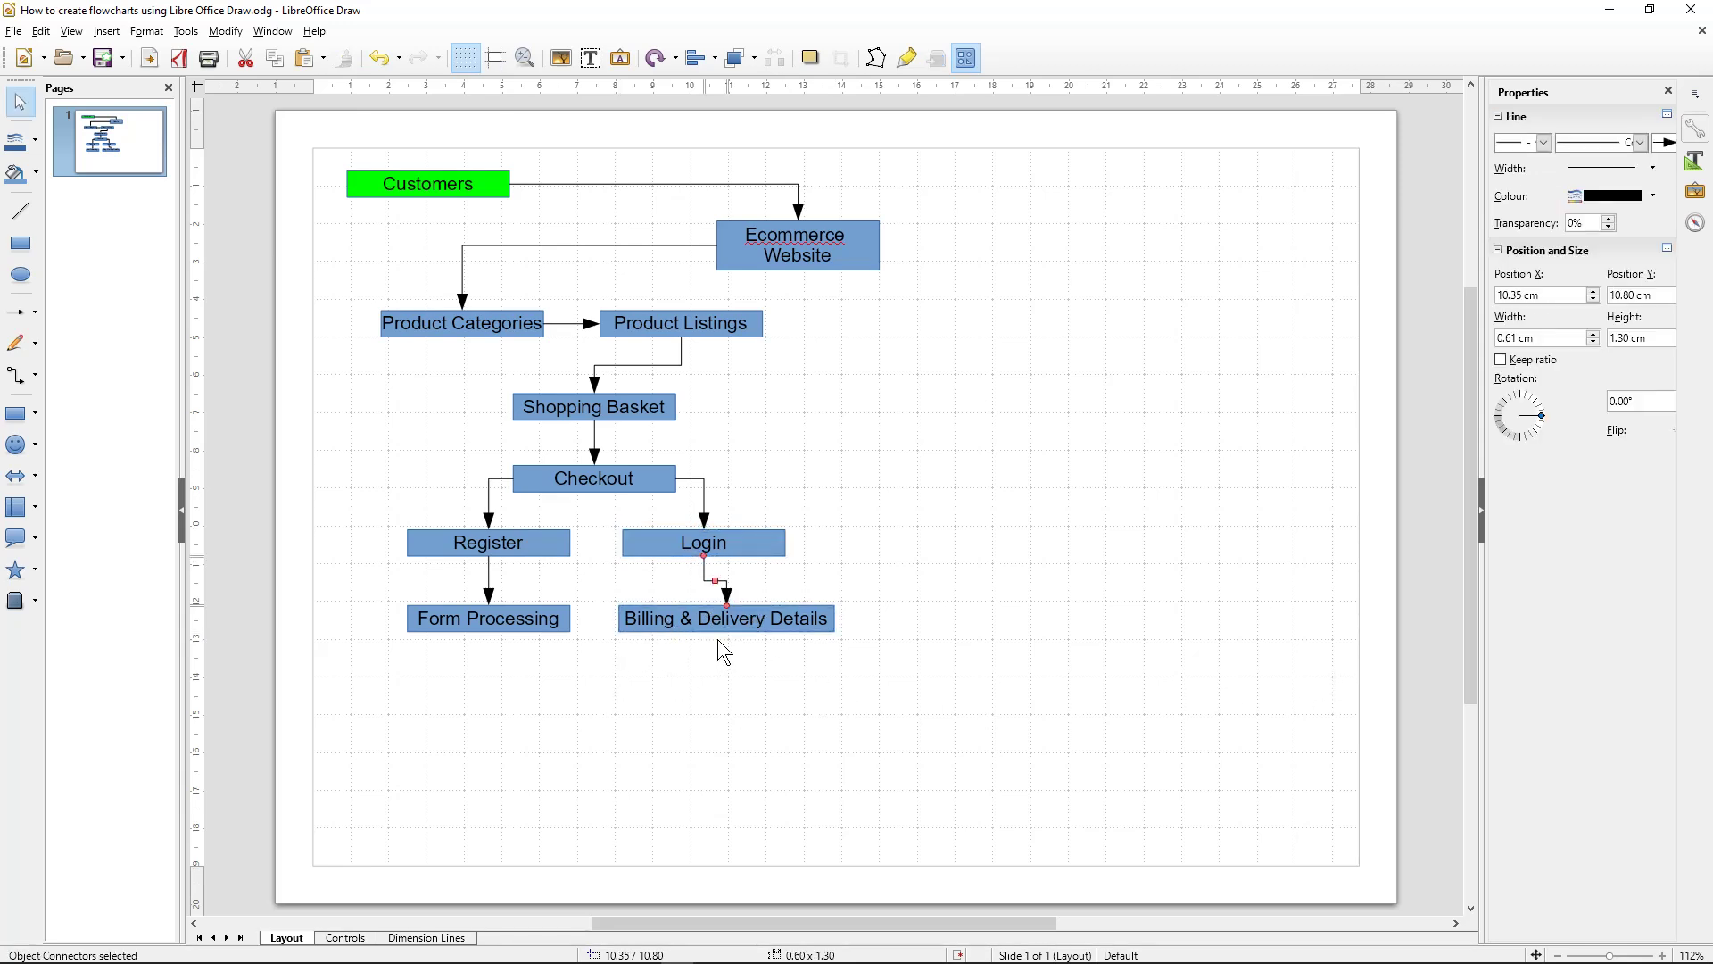
drag(719, 631, 698, 630)
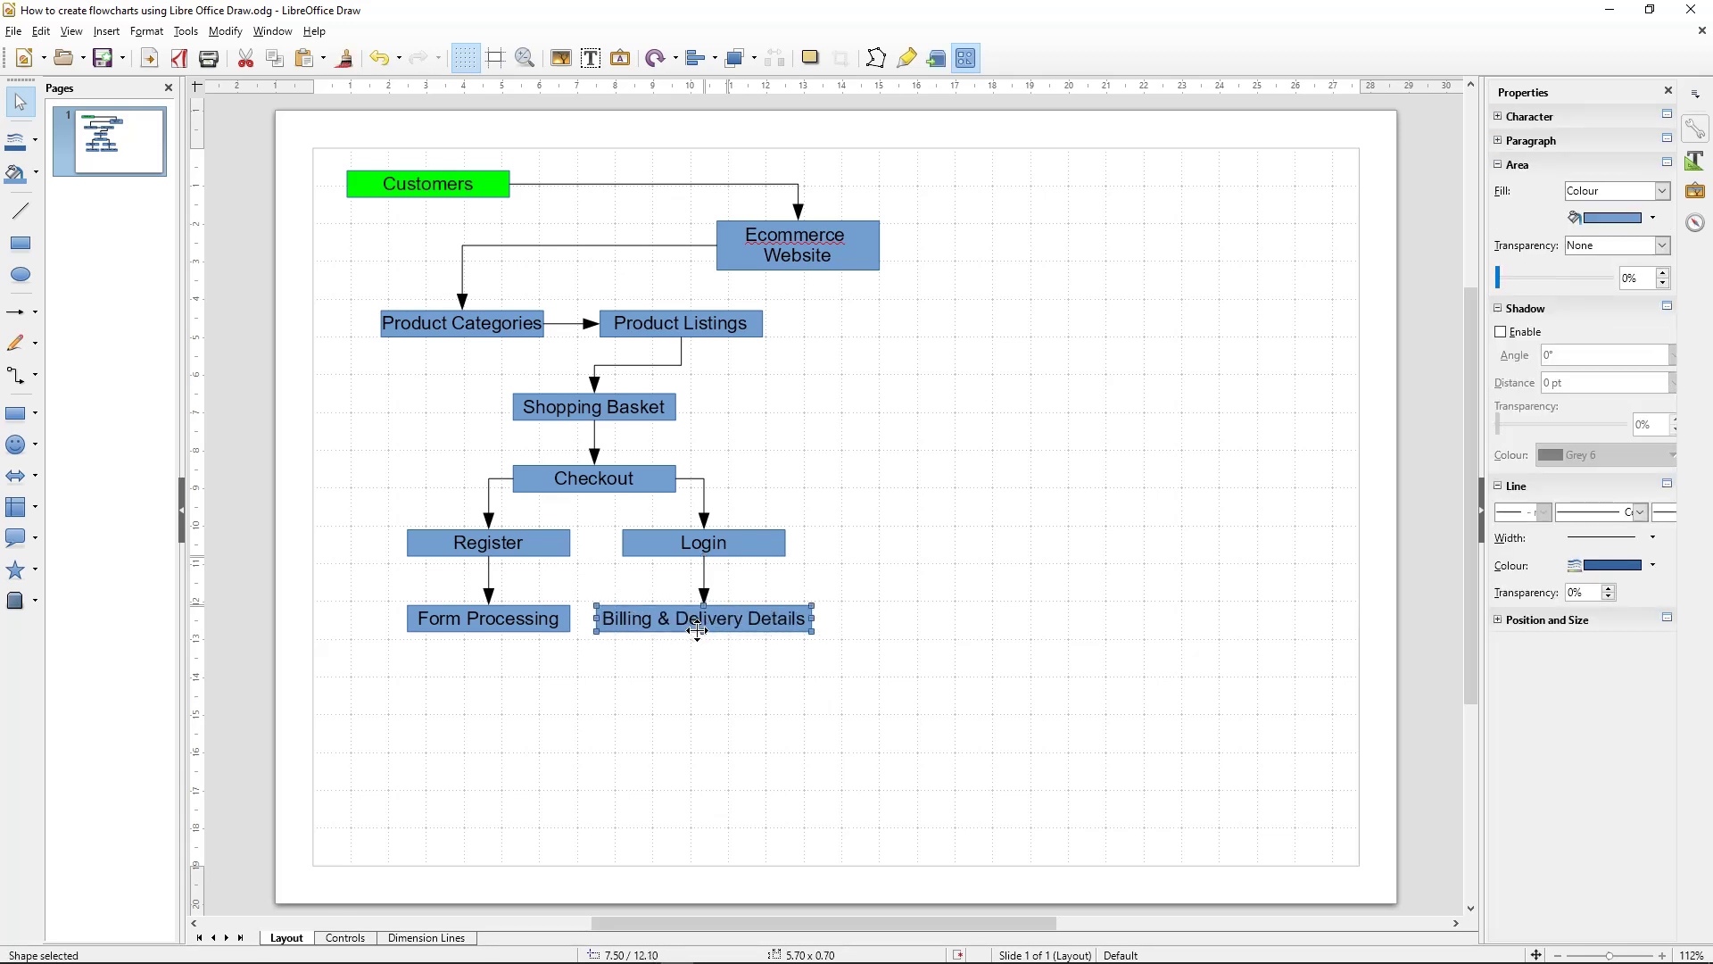
Step: Duplicate the Billing & Delivery Details box to about 7.5 / 13.7 cm, beneath the original, and label the copy "Delivery Option"
drag(696, 631, 679, 682)
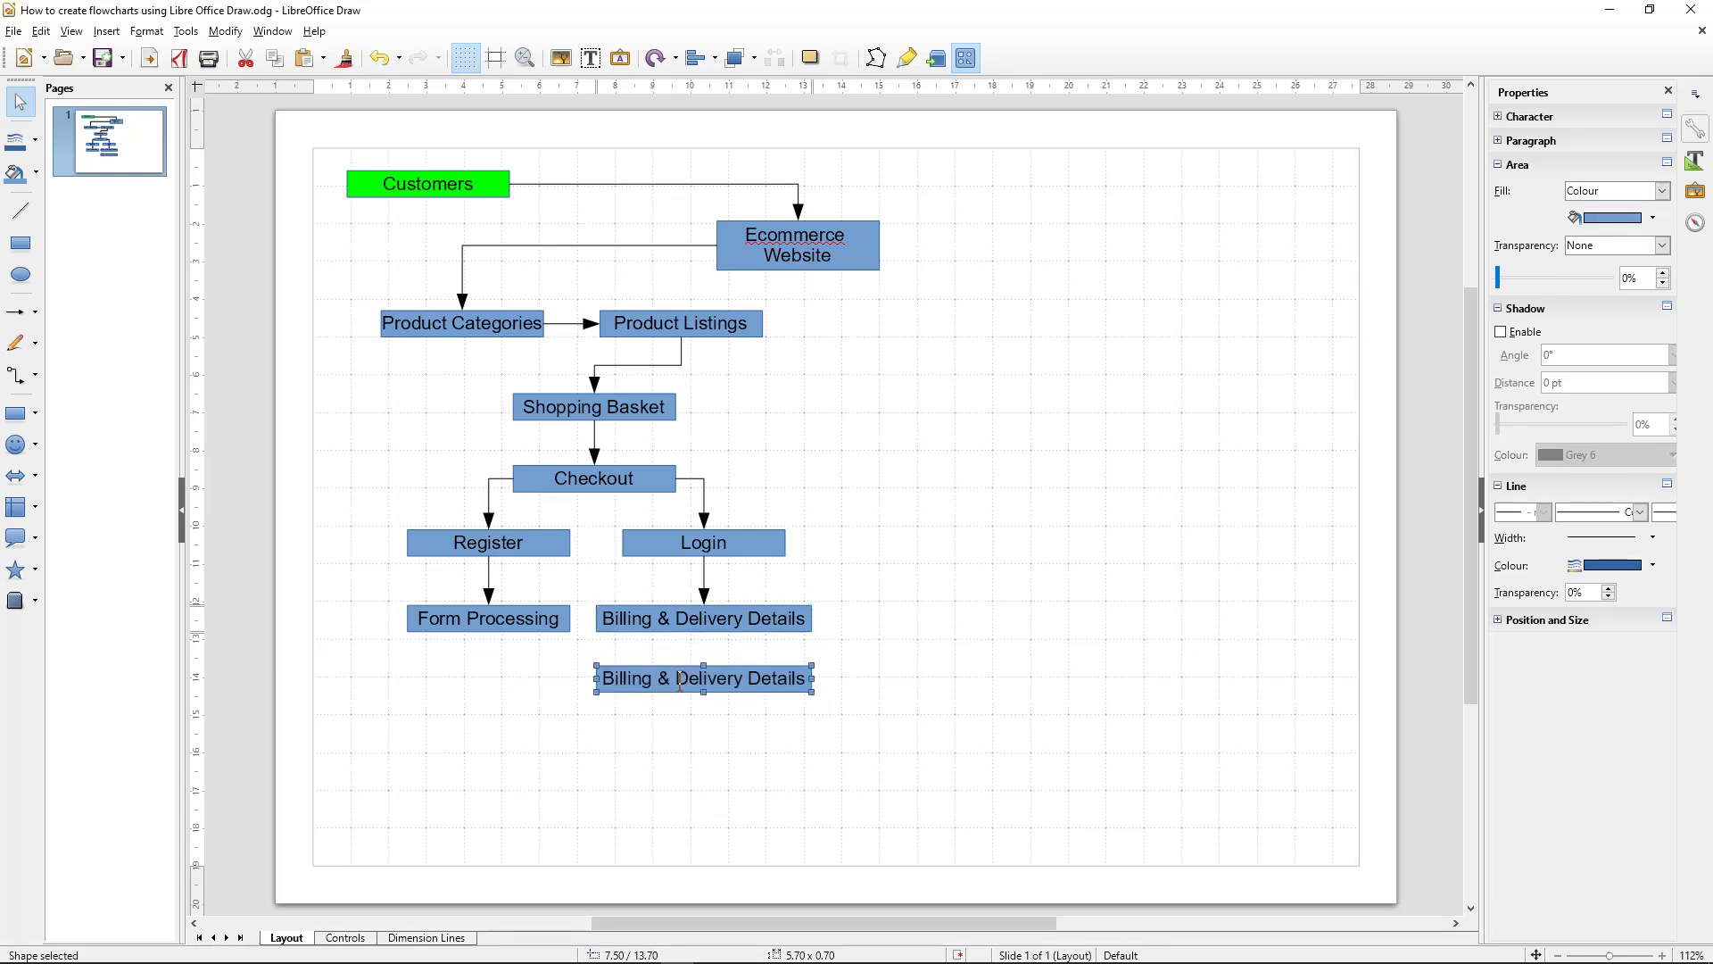
double_click(680, 682)
key(ctrl+a)
text(Delivery Option)
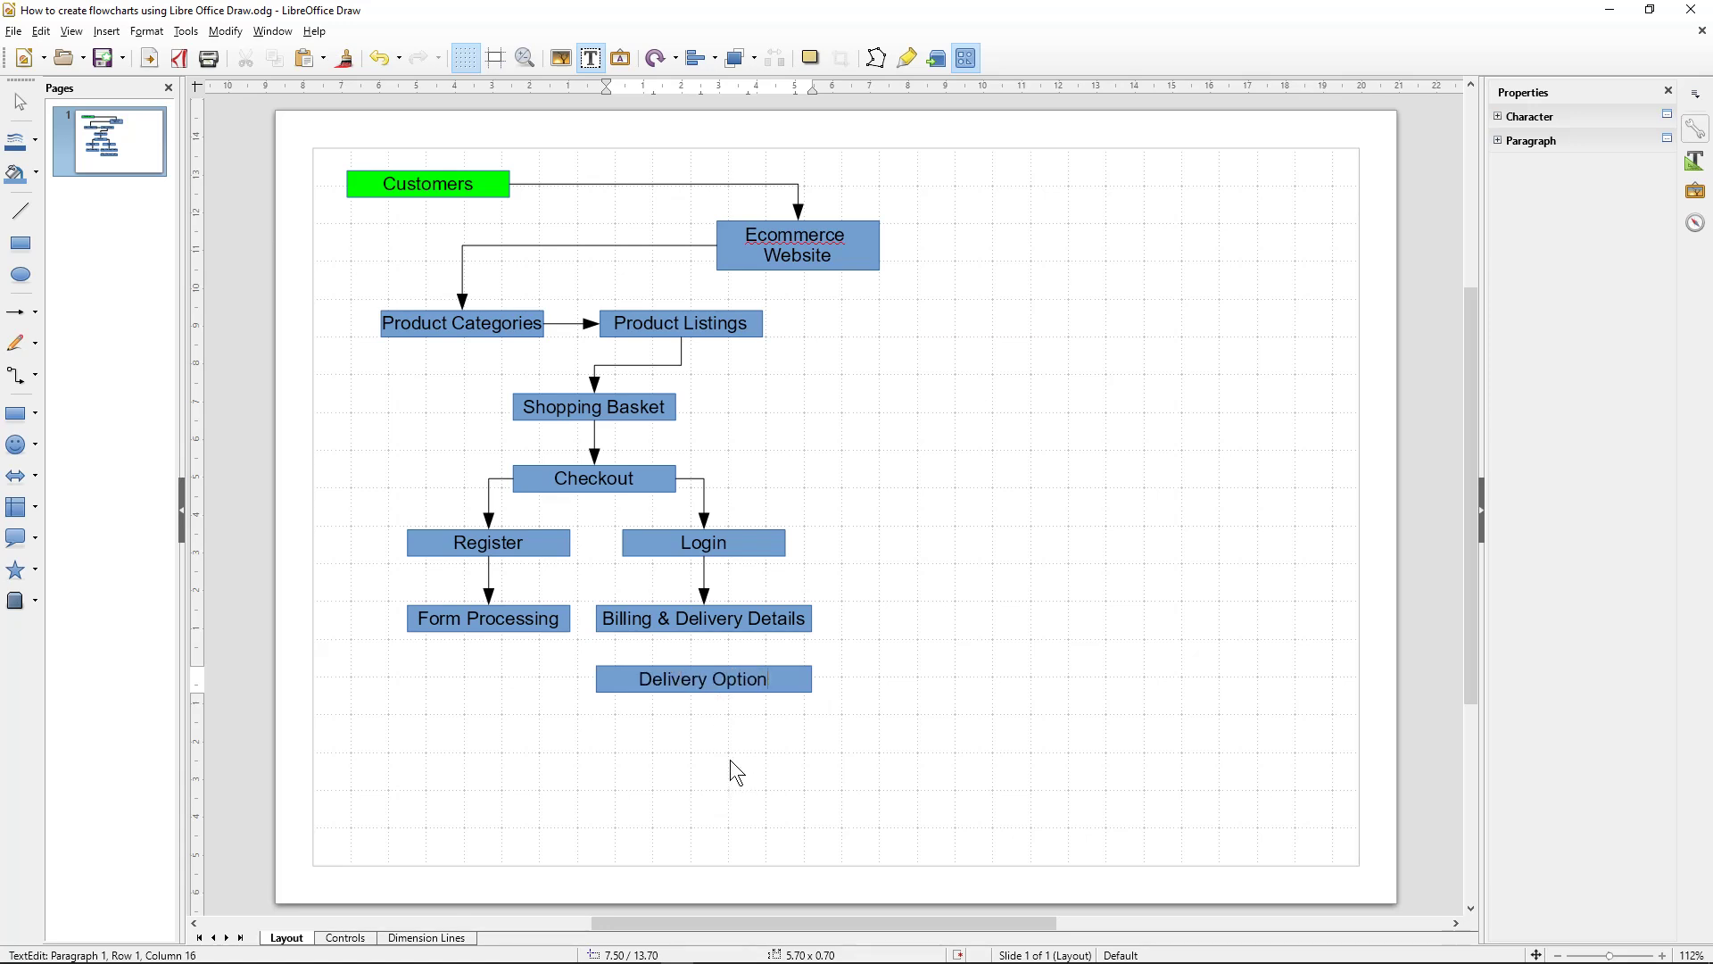
click(726, 751)
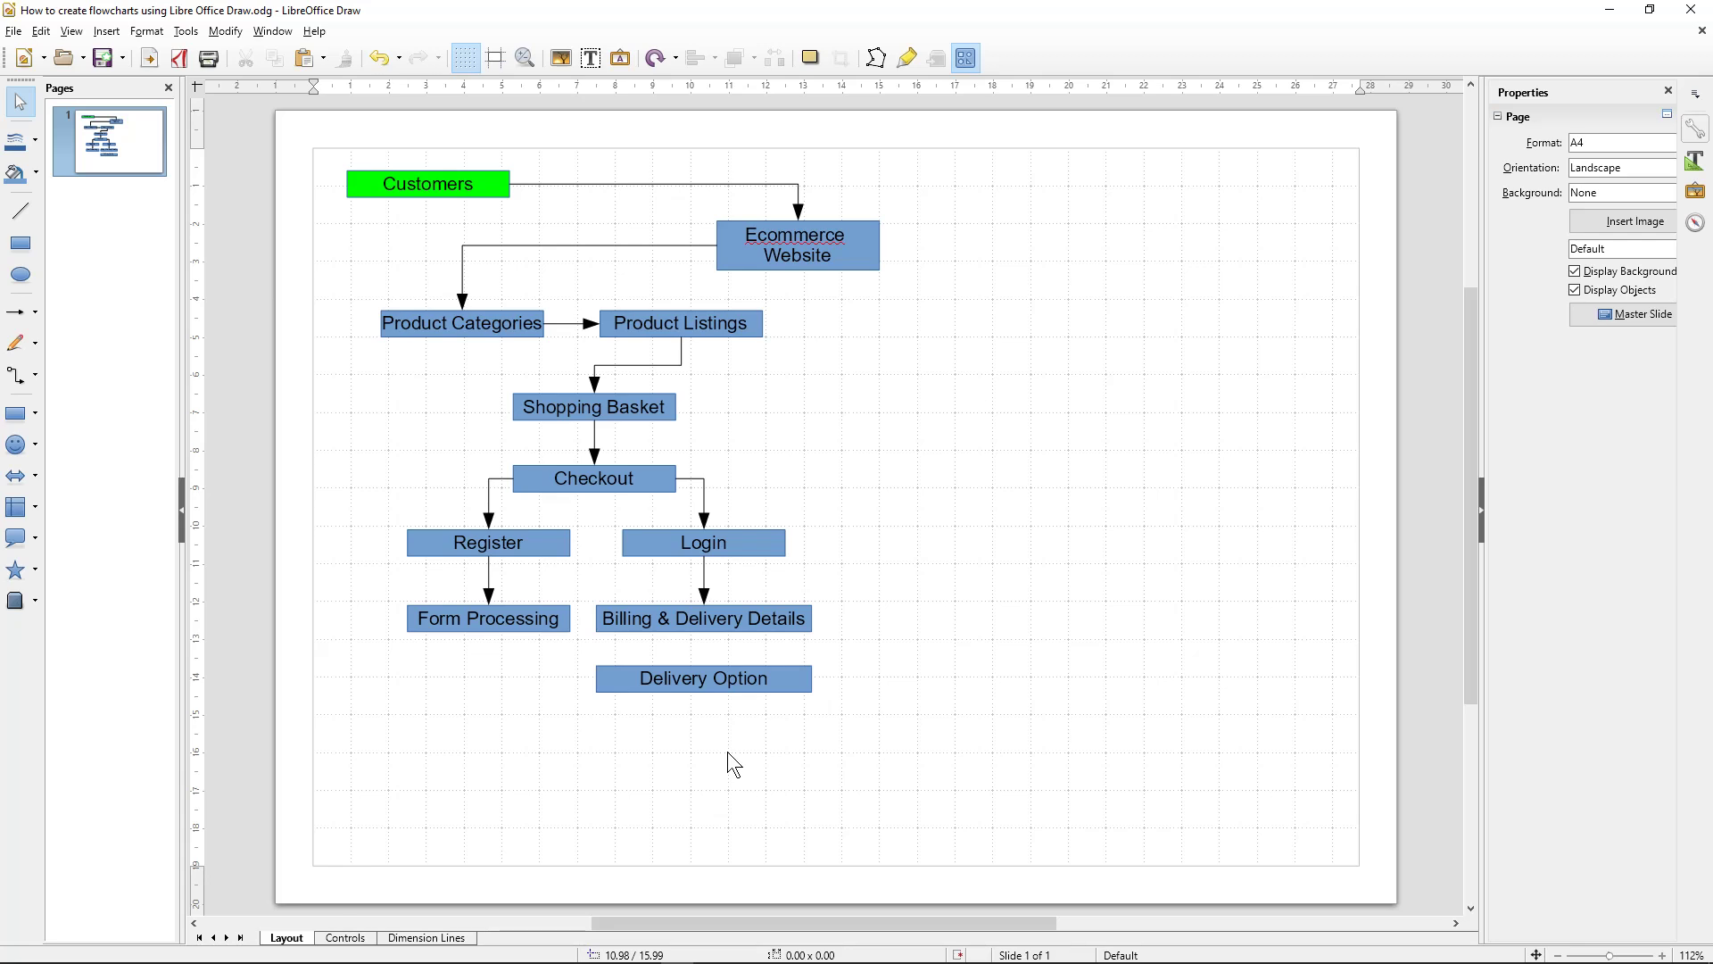
click(799, 687)
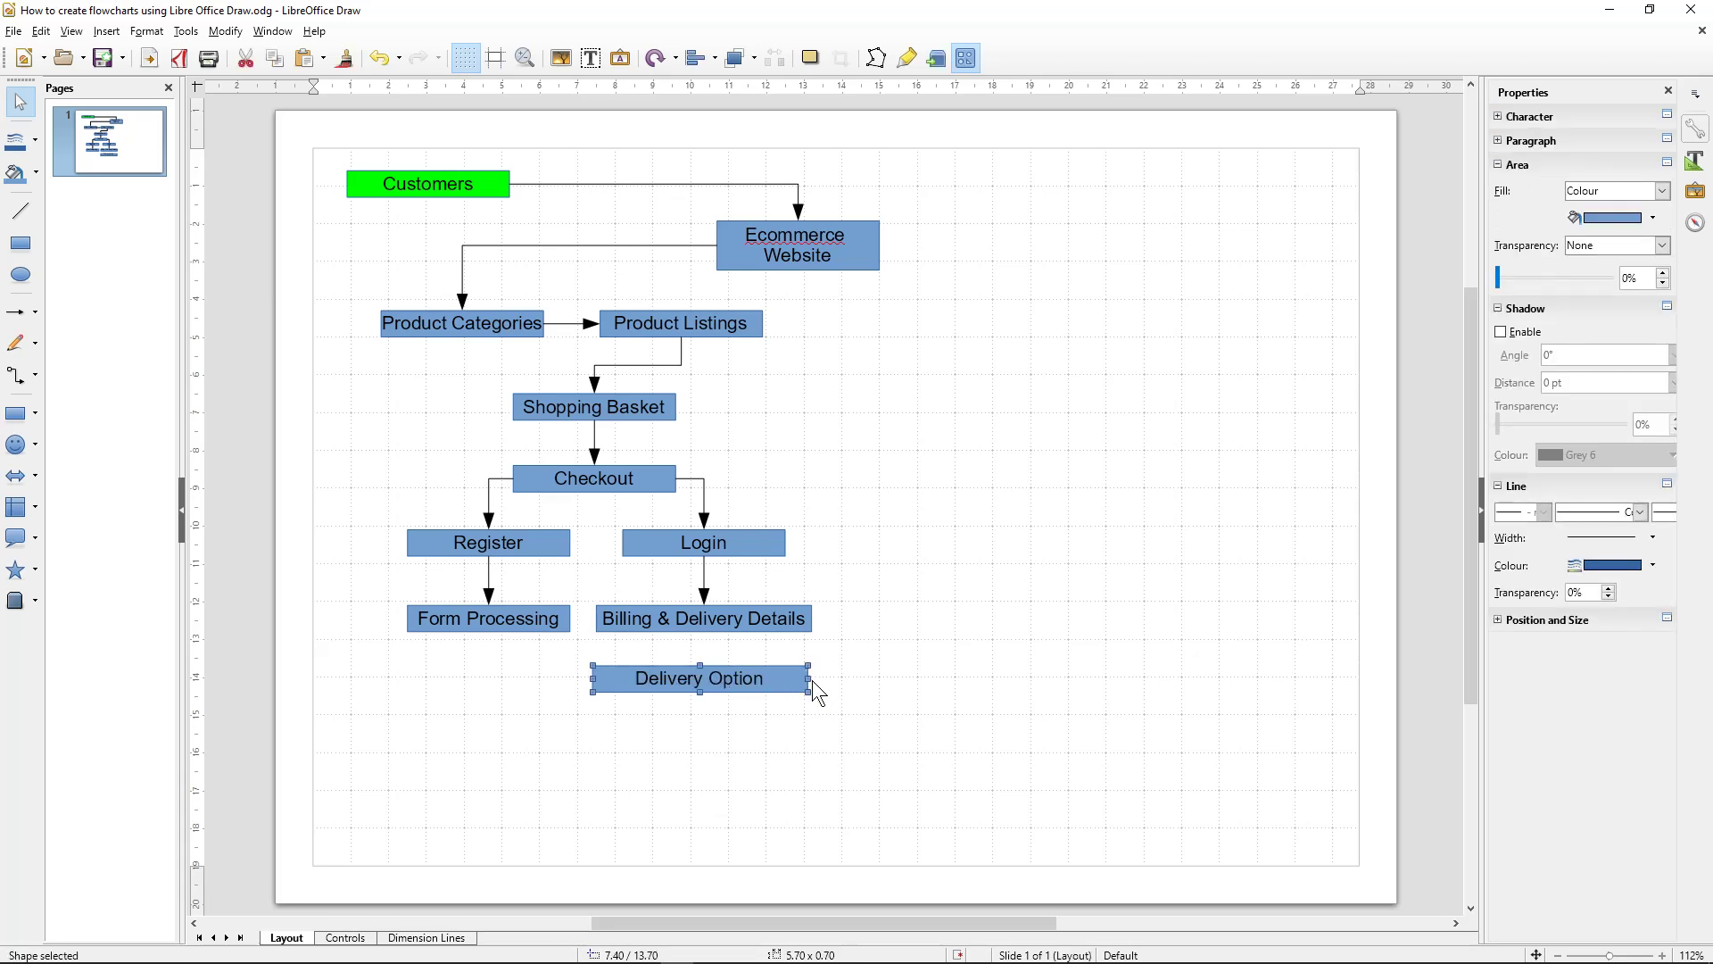
Step: Narrow the Delivery Option box to about 3.8 cm and connect Billing & Delivery Details down to it with an arrow-ended connector
drag(771, 681, 737, 680)
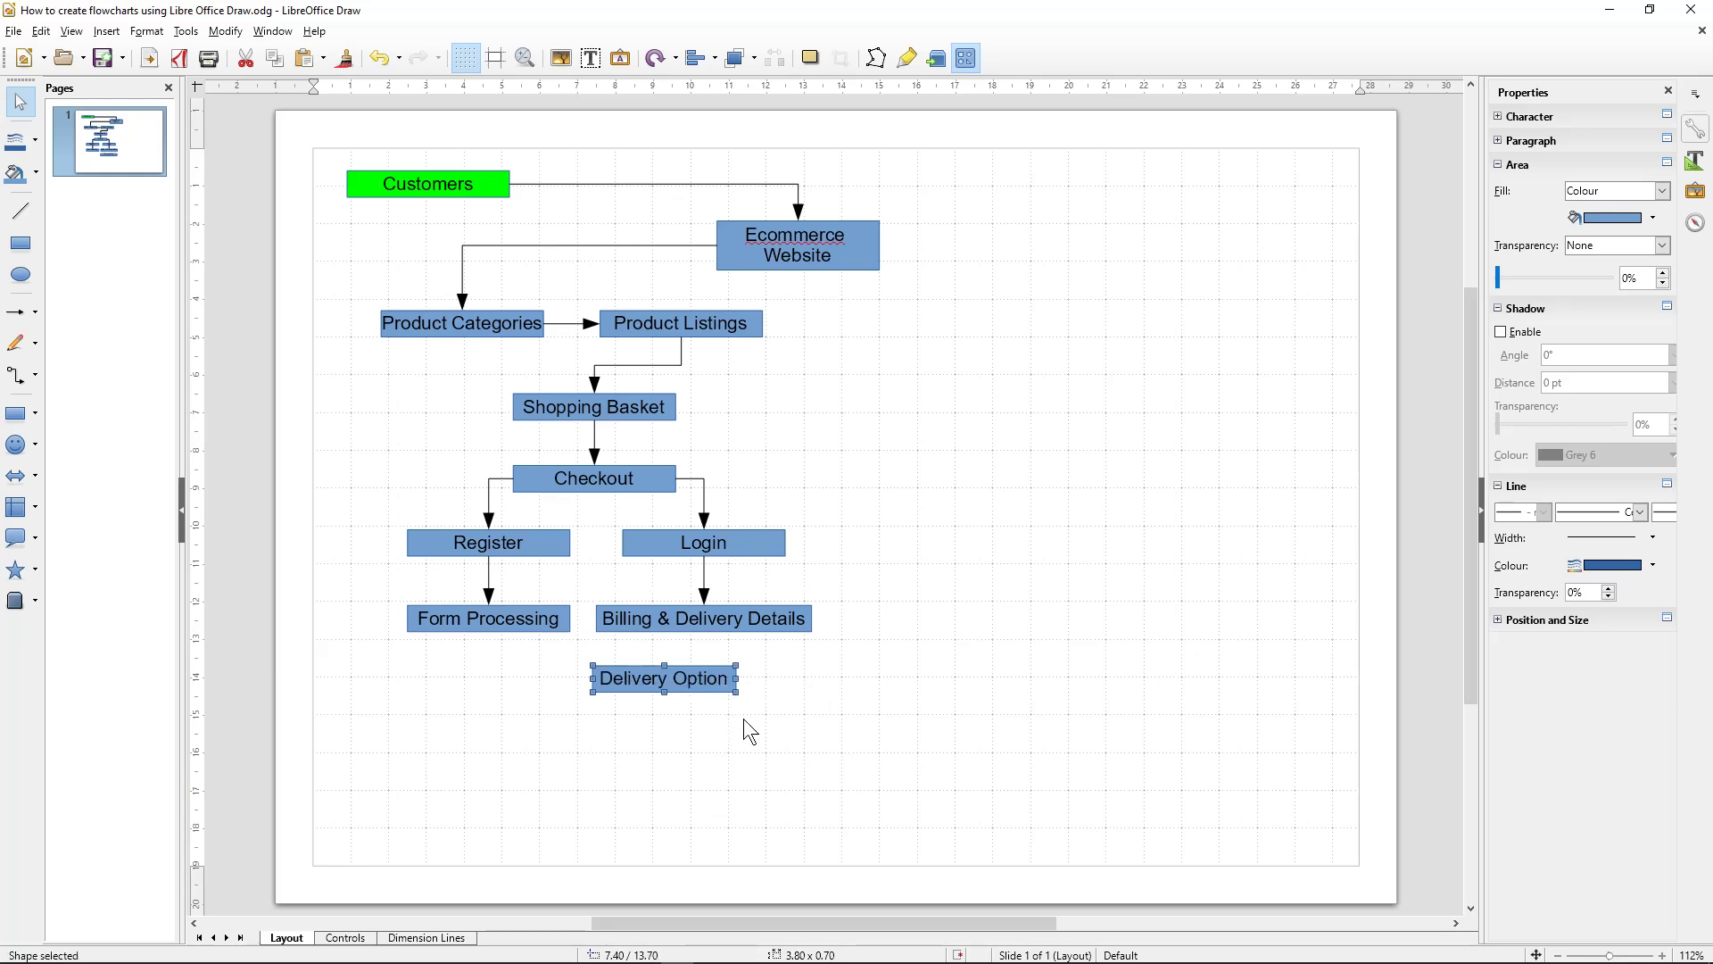
drag(730, 687, 744, 694)
click(19, 374)
drag(705, 635, 710, 669)
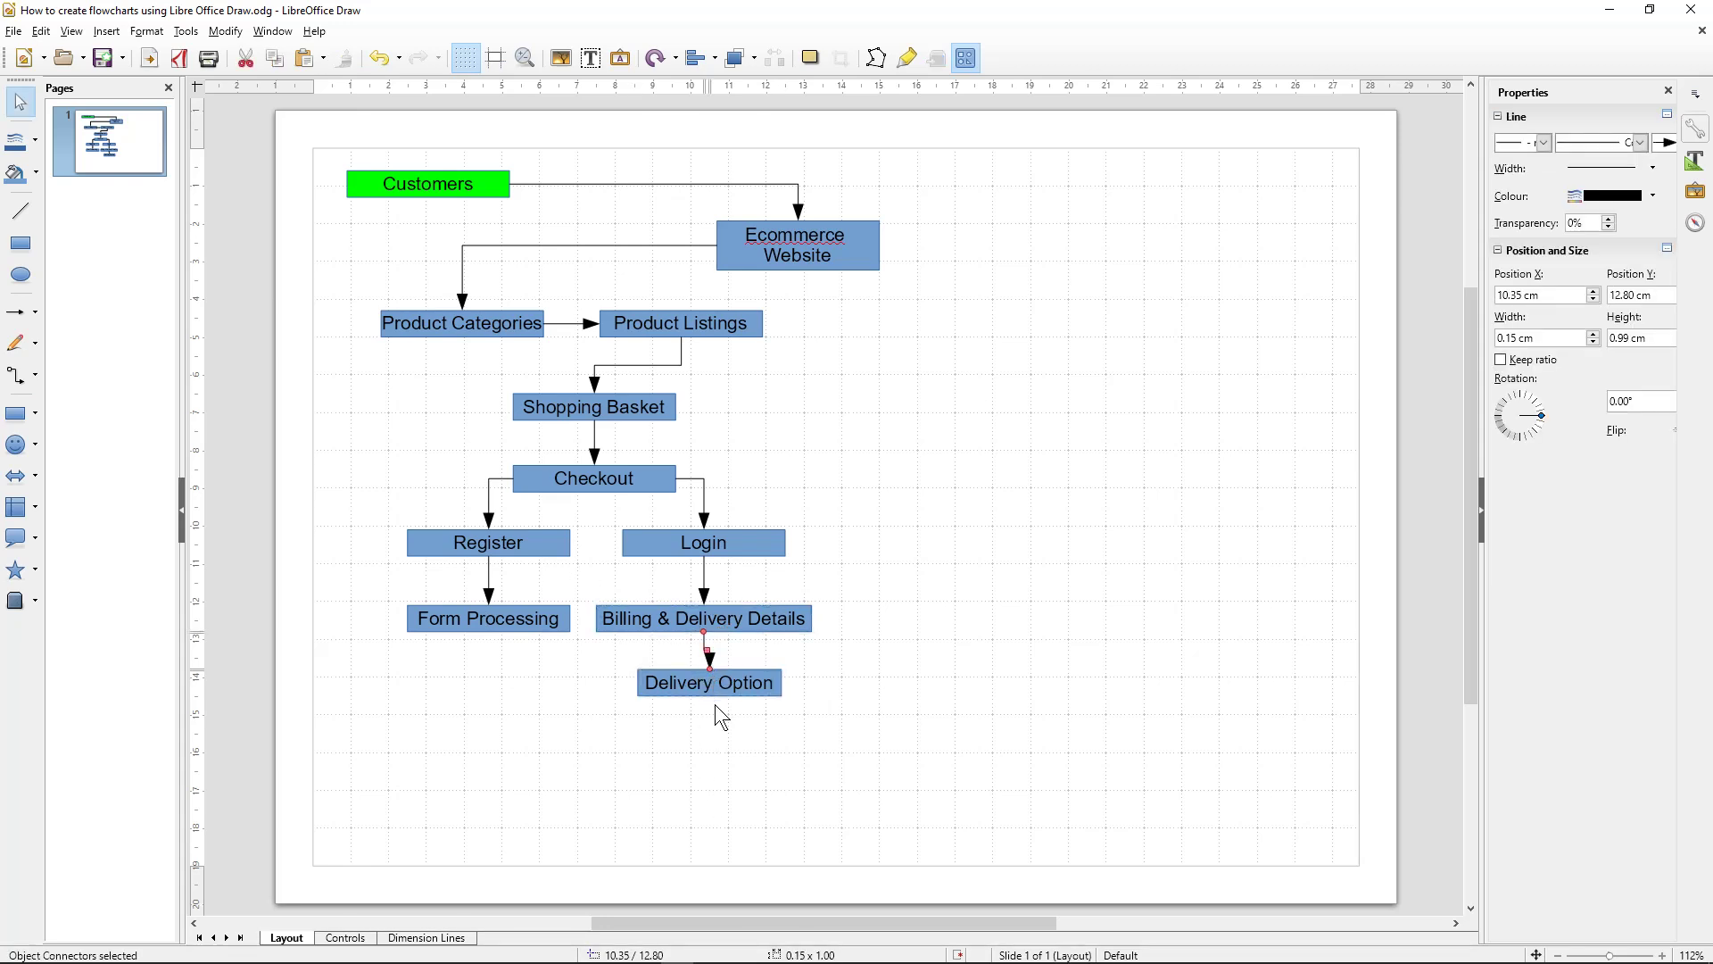
Step: Move the Delivery Option box to about 9.4 / 14.2 cm, slightly offset below Billing & Delivery Details
drag(717, 696, 714, 694)
key(Left)
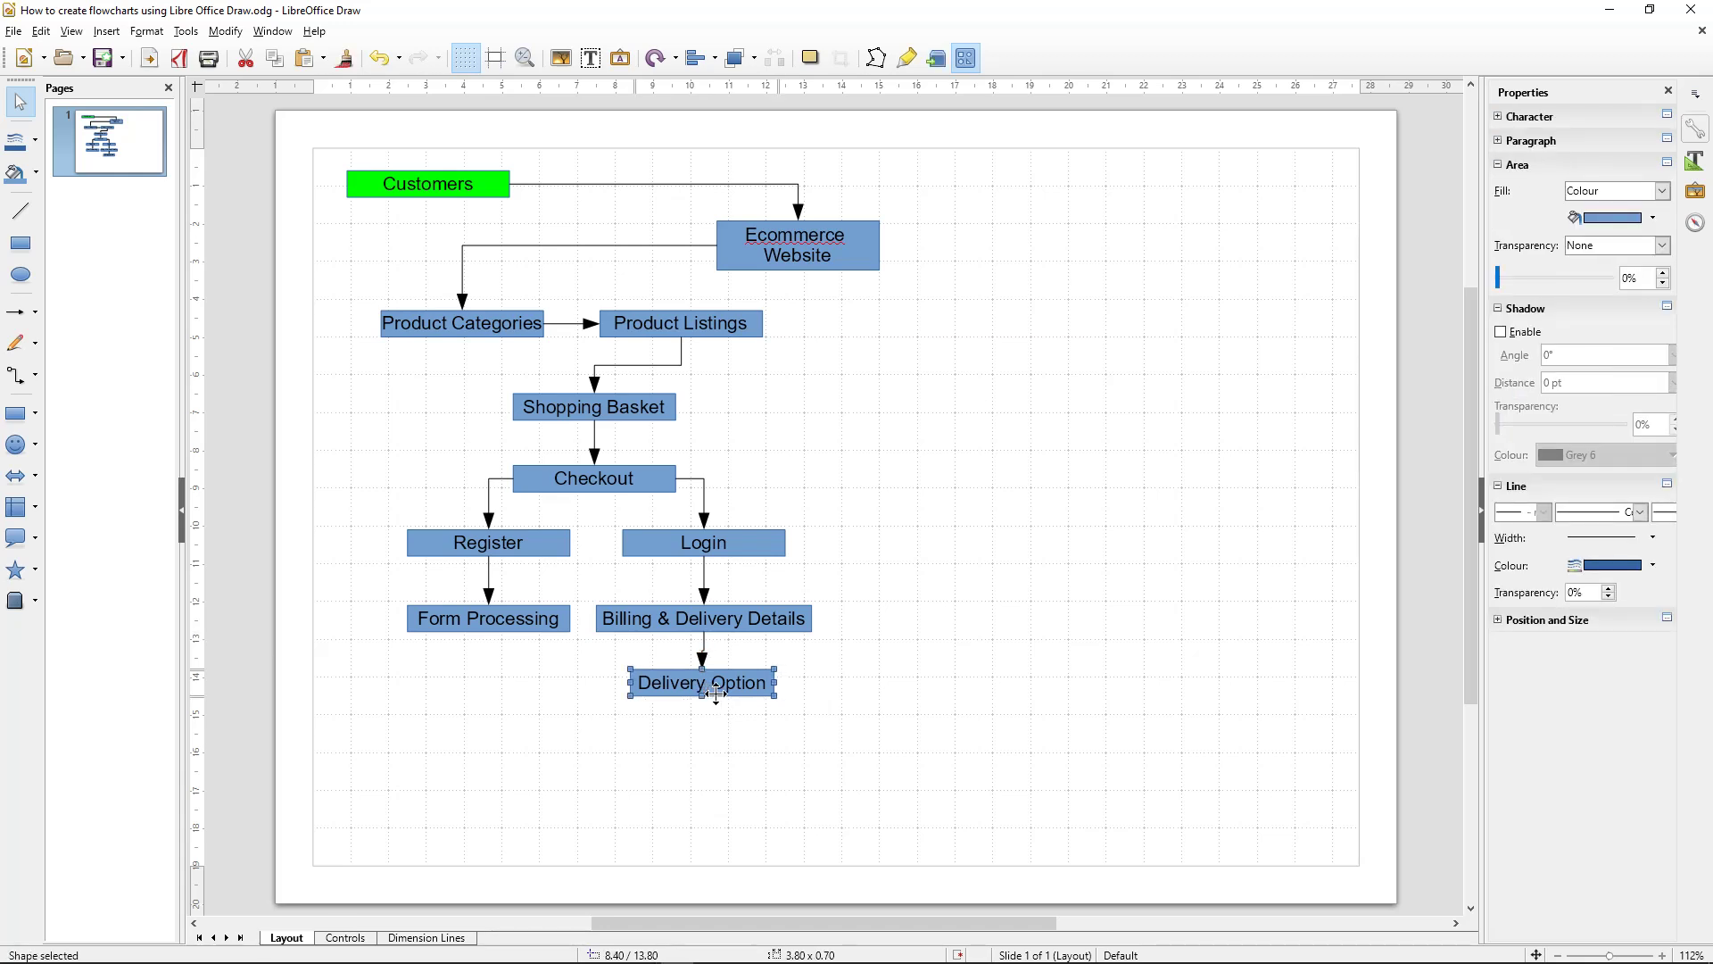
drag(716, 702, 755, 708)
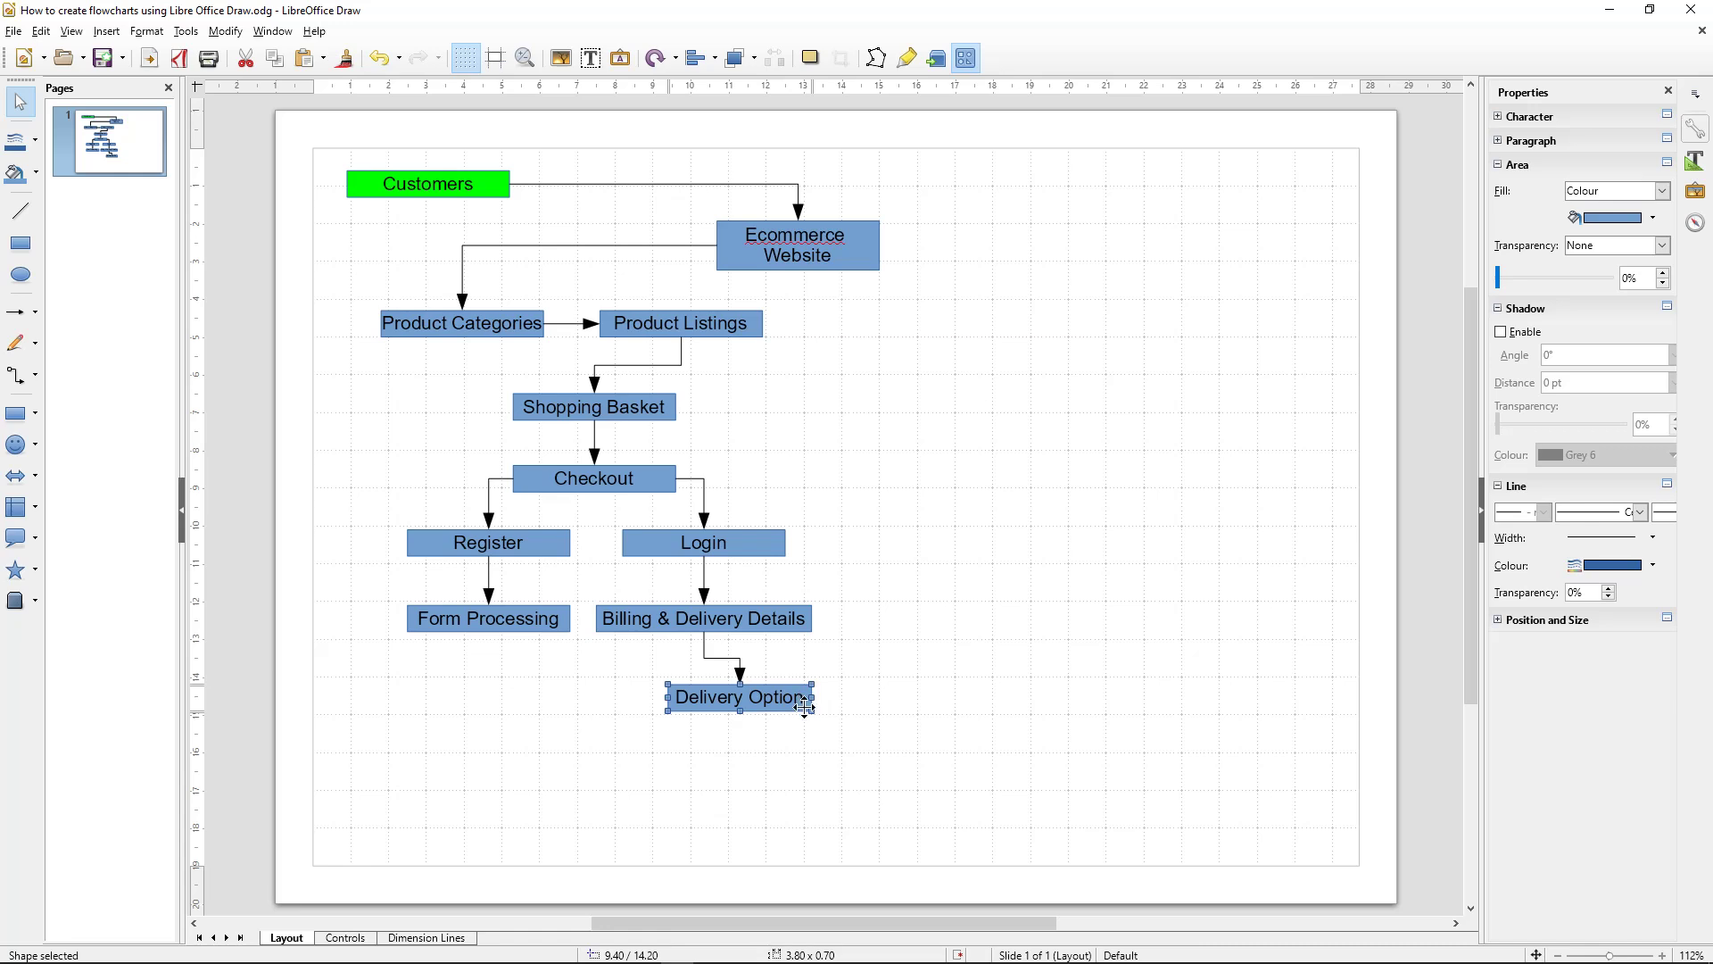
Step: Duplicate the Delivery Option box to about 9.5 / 15.7 cm, beneath the original, and label the copy "Payment Method"
click(730, 714)
drag(761, 711, 766, 764)
double_click(764, 759)
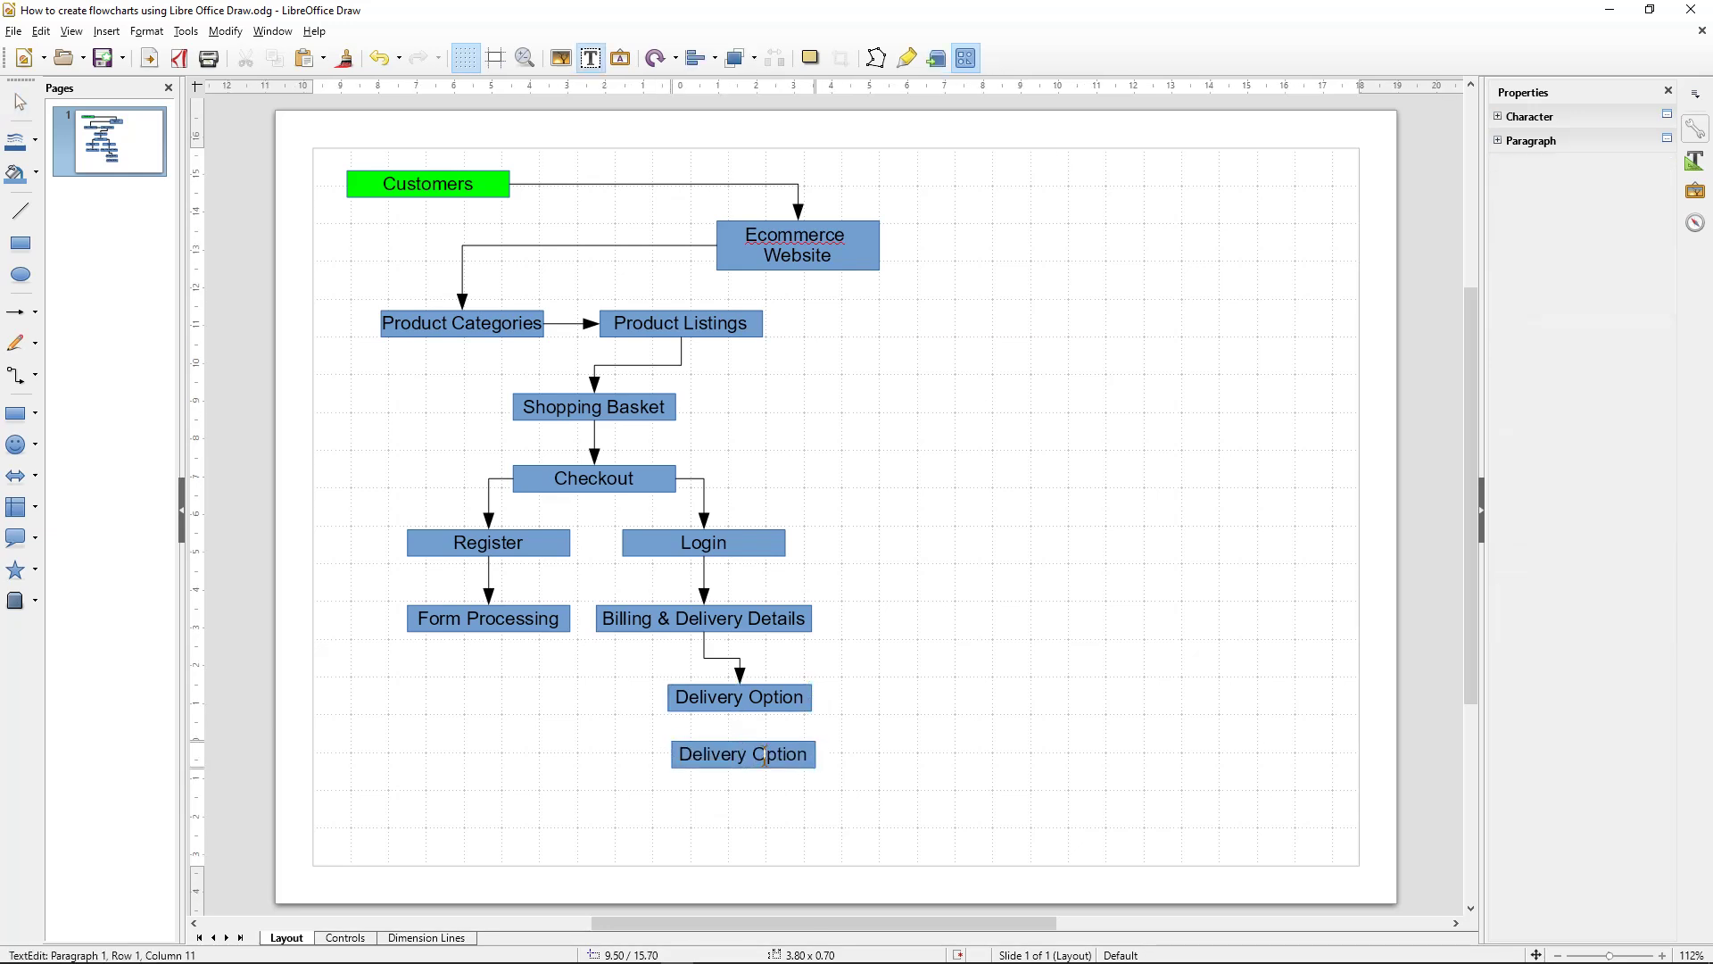
key(ctrl+a)
text(Paymen)
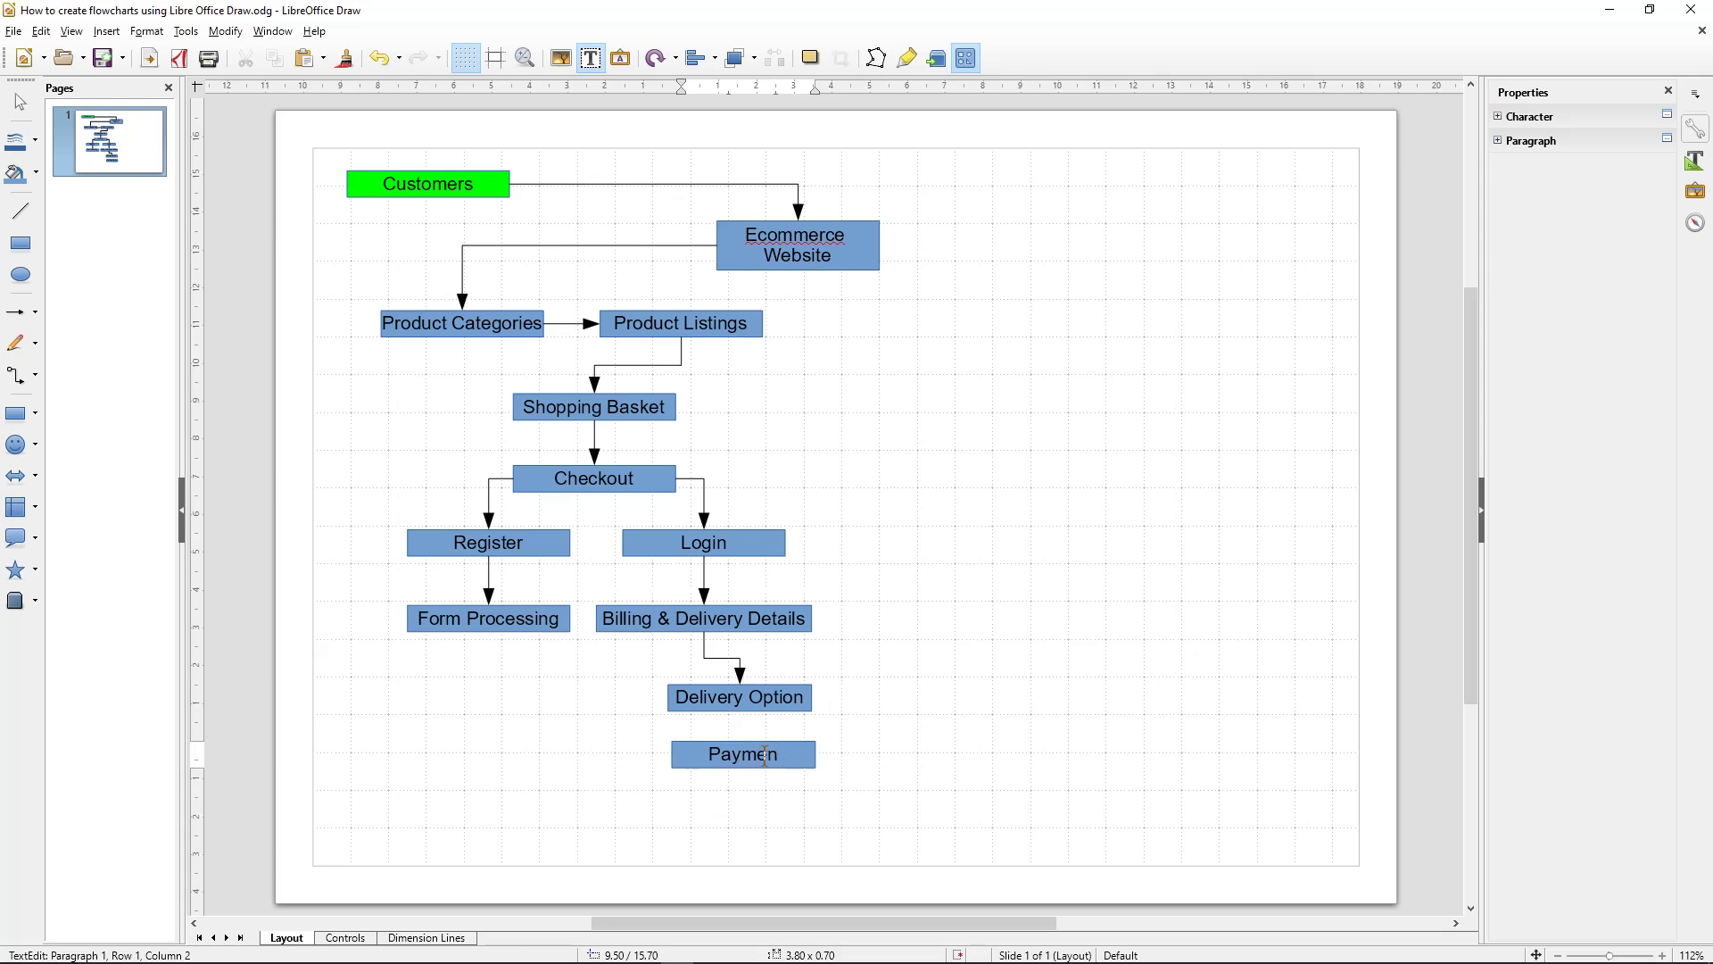
text(t Method)
key(Escape)
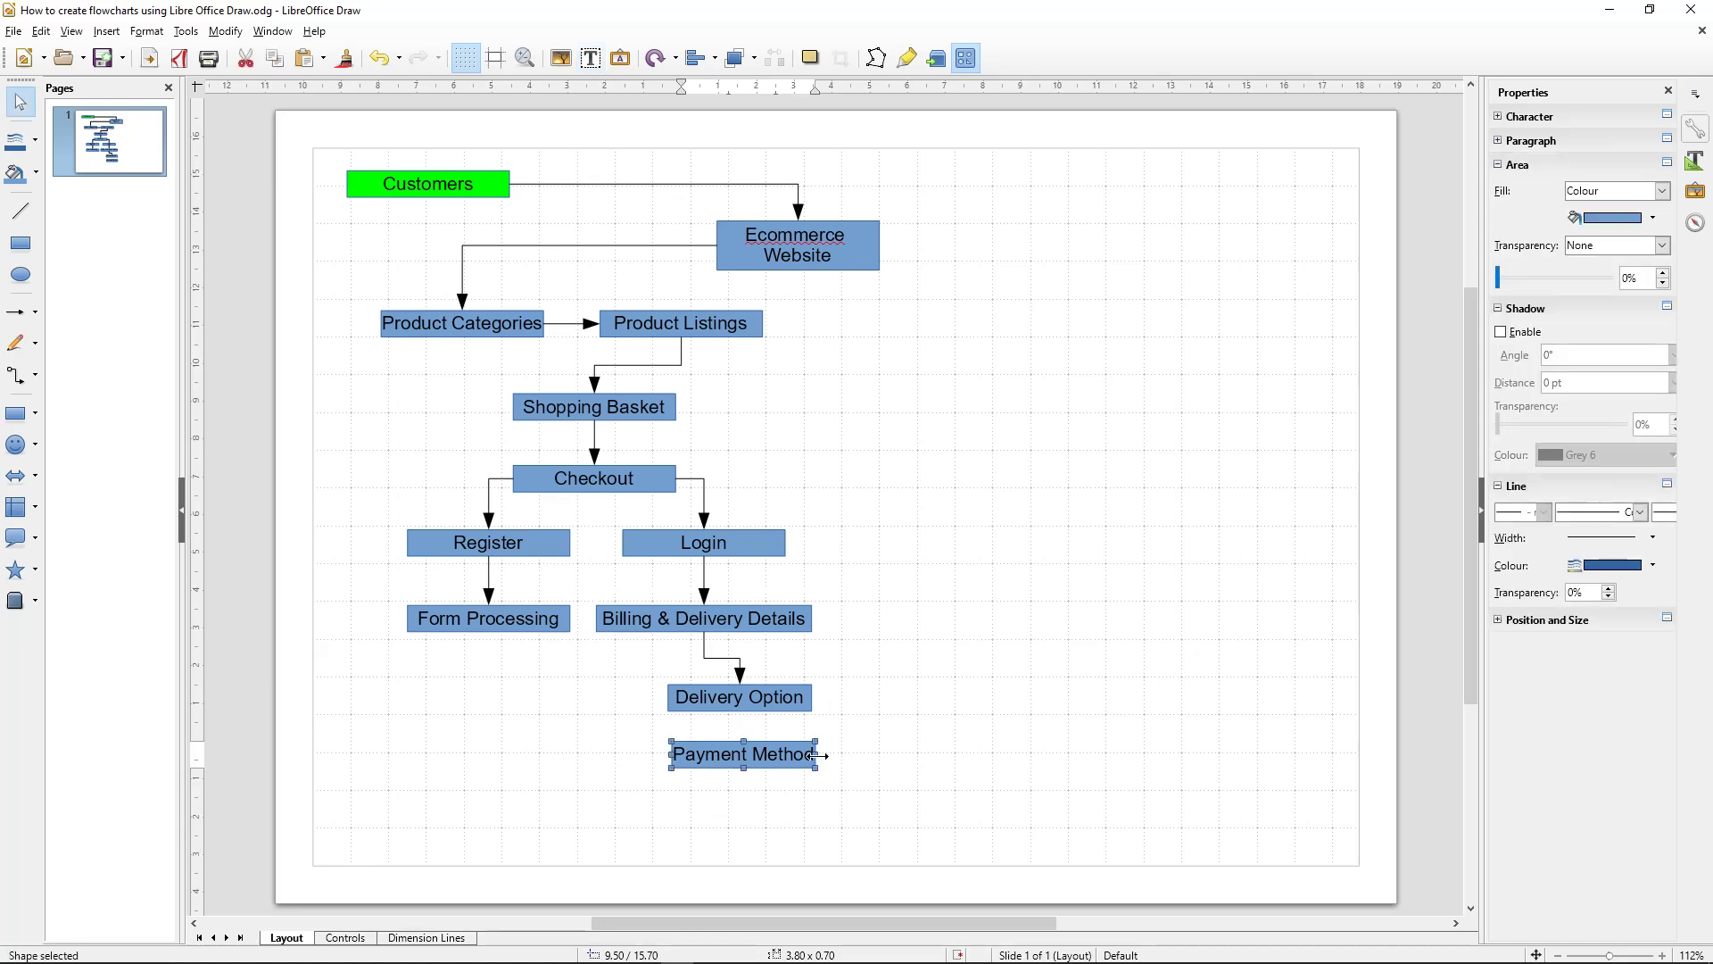
Step: Place the Payment Method box, widened to about 4.2 cm, at about 8.4 / 16.1 cm and connect Delivery Option down to it with an arrow
drag(817, 754, 831, 754)
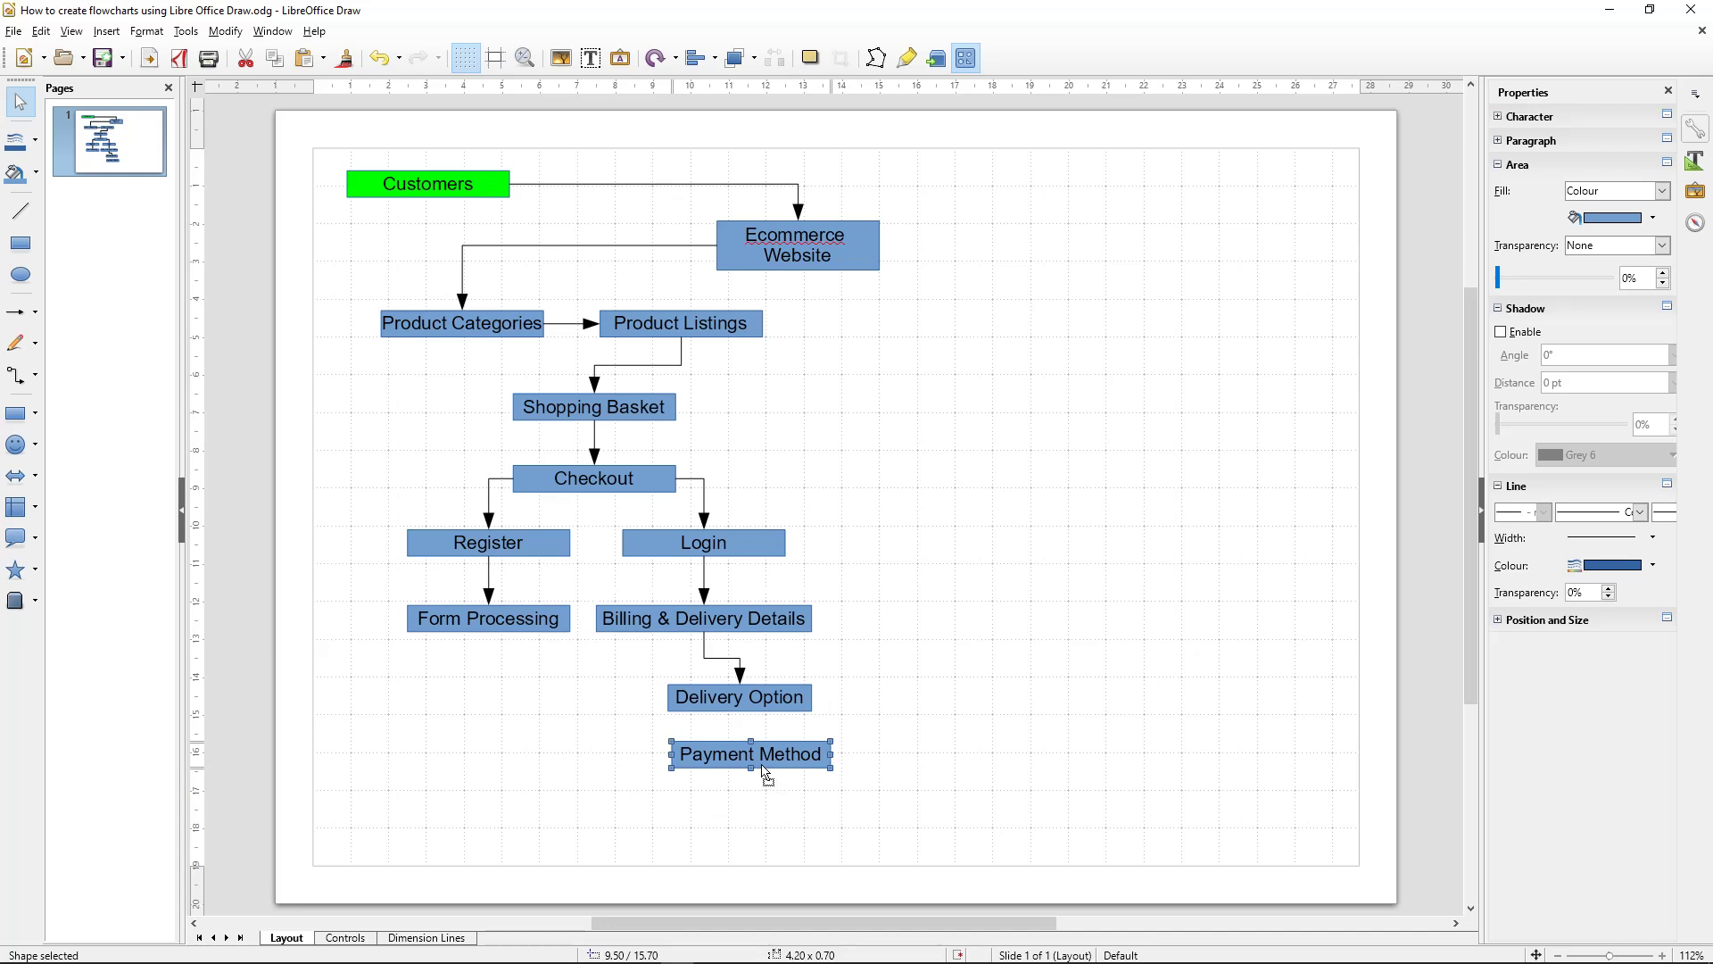
drag(753, 775, 742, 766)
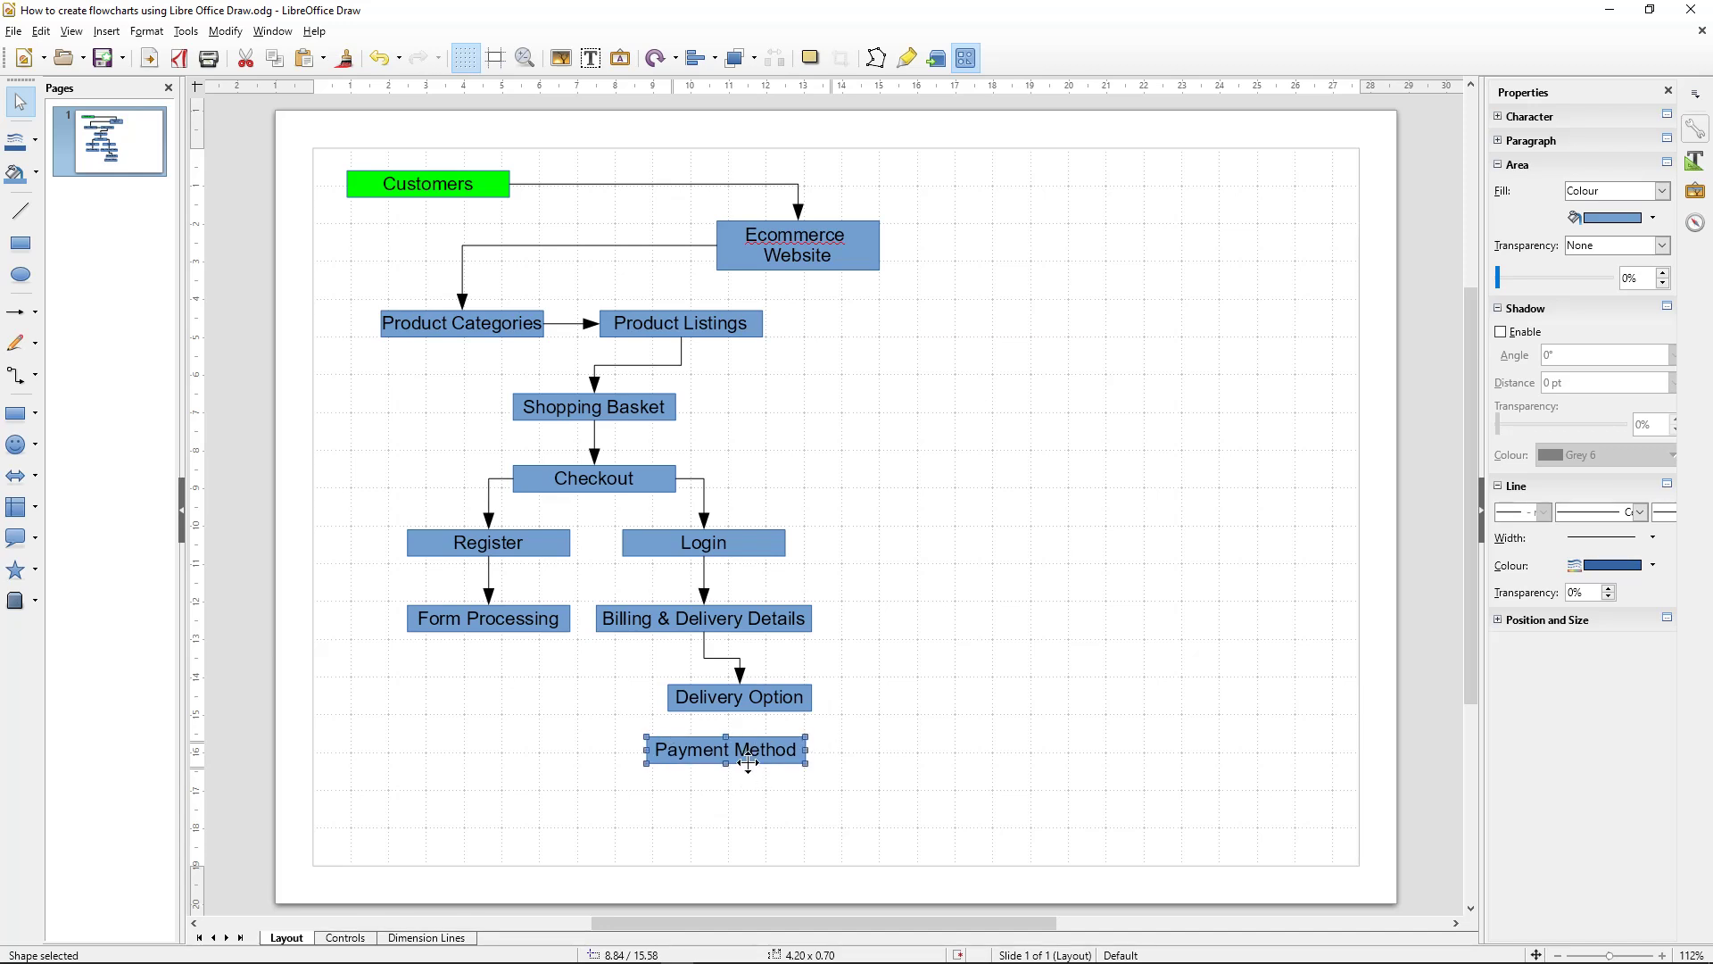
click(18, 376)
drag(740, 711, 629, 775)
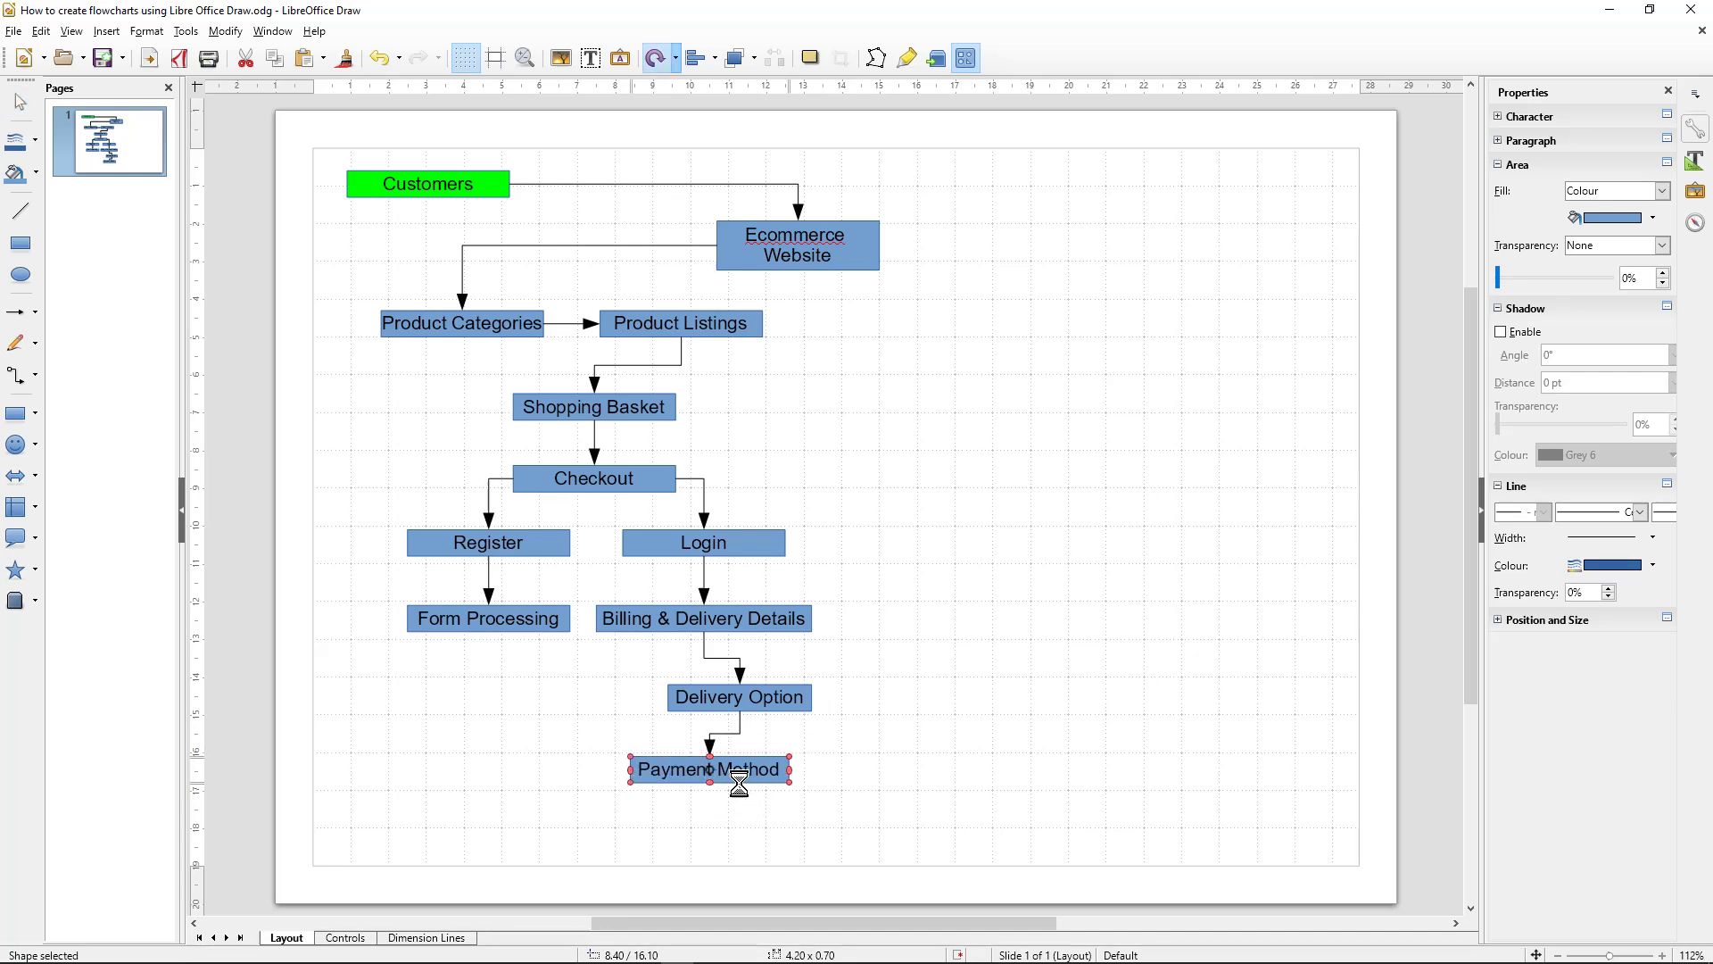
Step: Duplicate the Payment Method box to about 8.5 / 17.5 cm, beneath the original, and label the copy "Order Summary"
drag(738, 784, 740, 834)
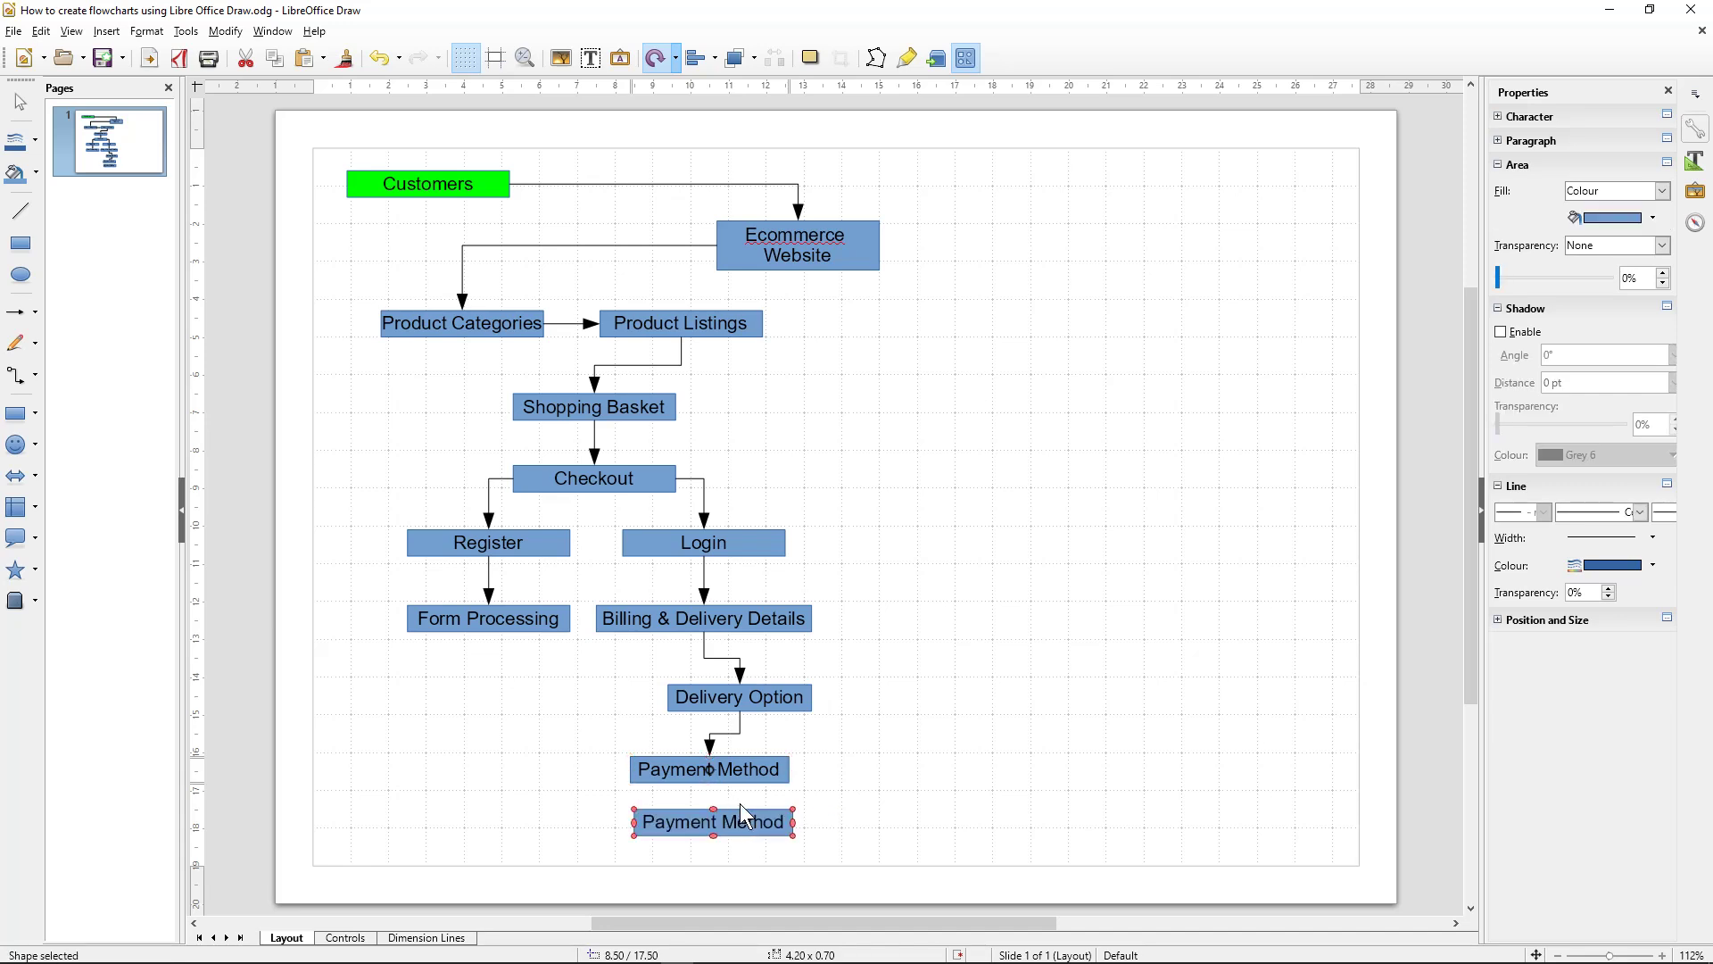
triple_click(721, 833)
text(O)
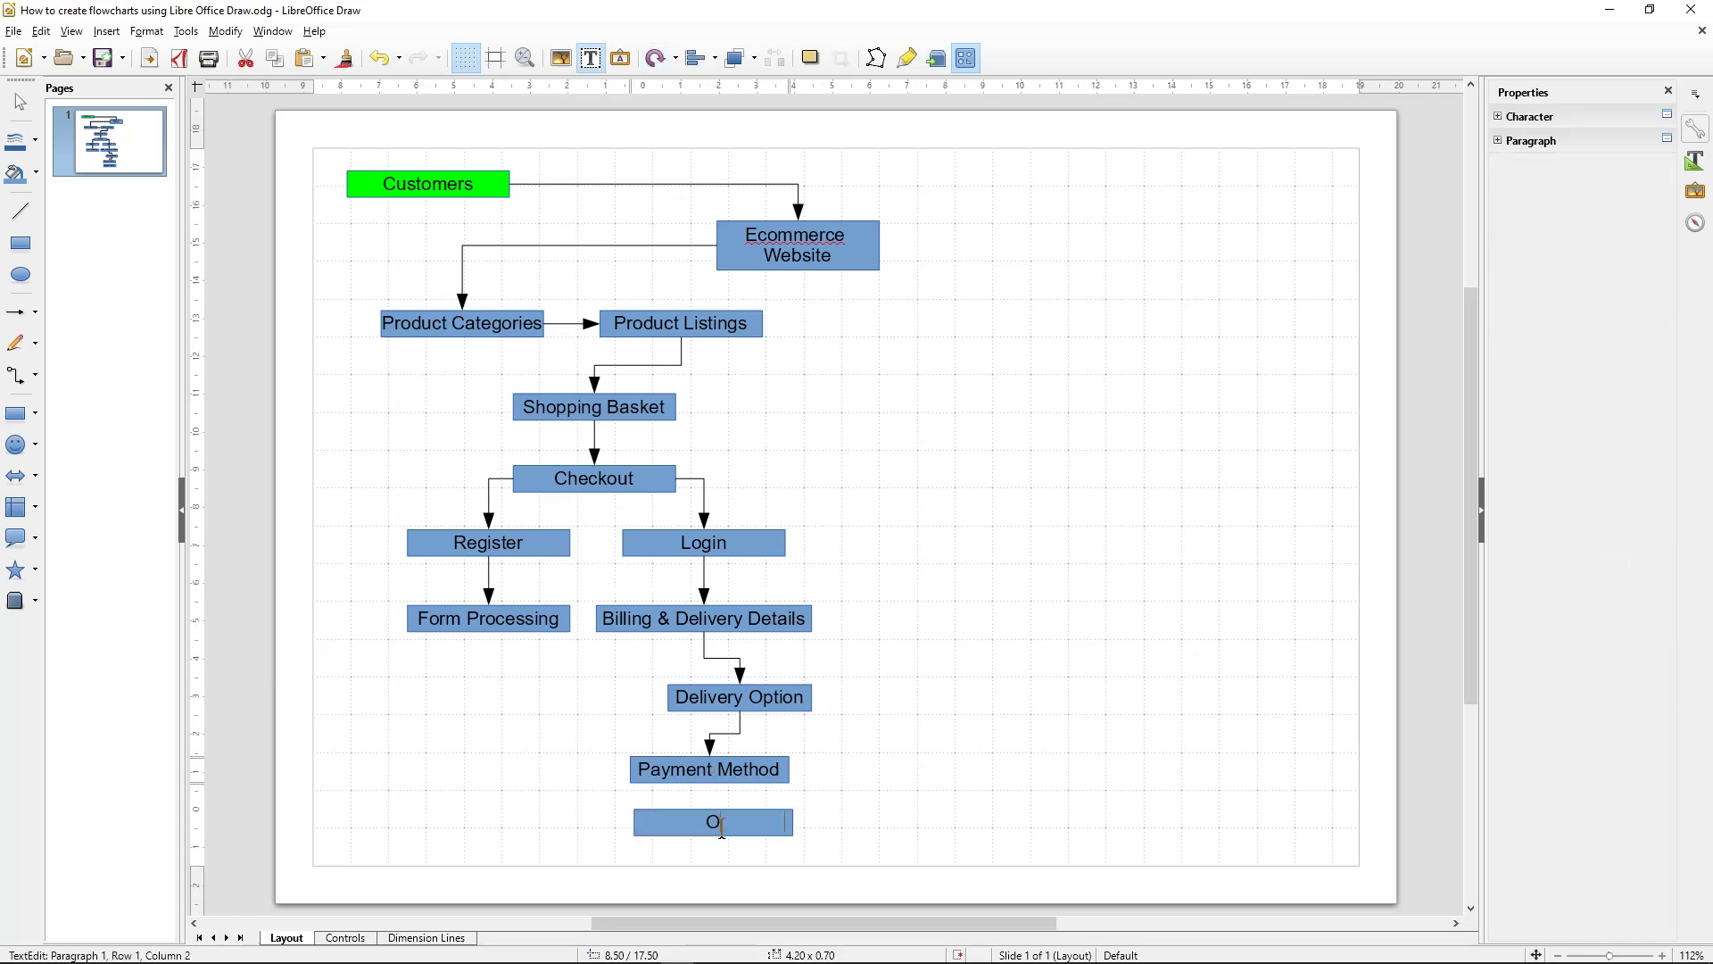
text(rder Summary)
click(16, 375)
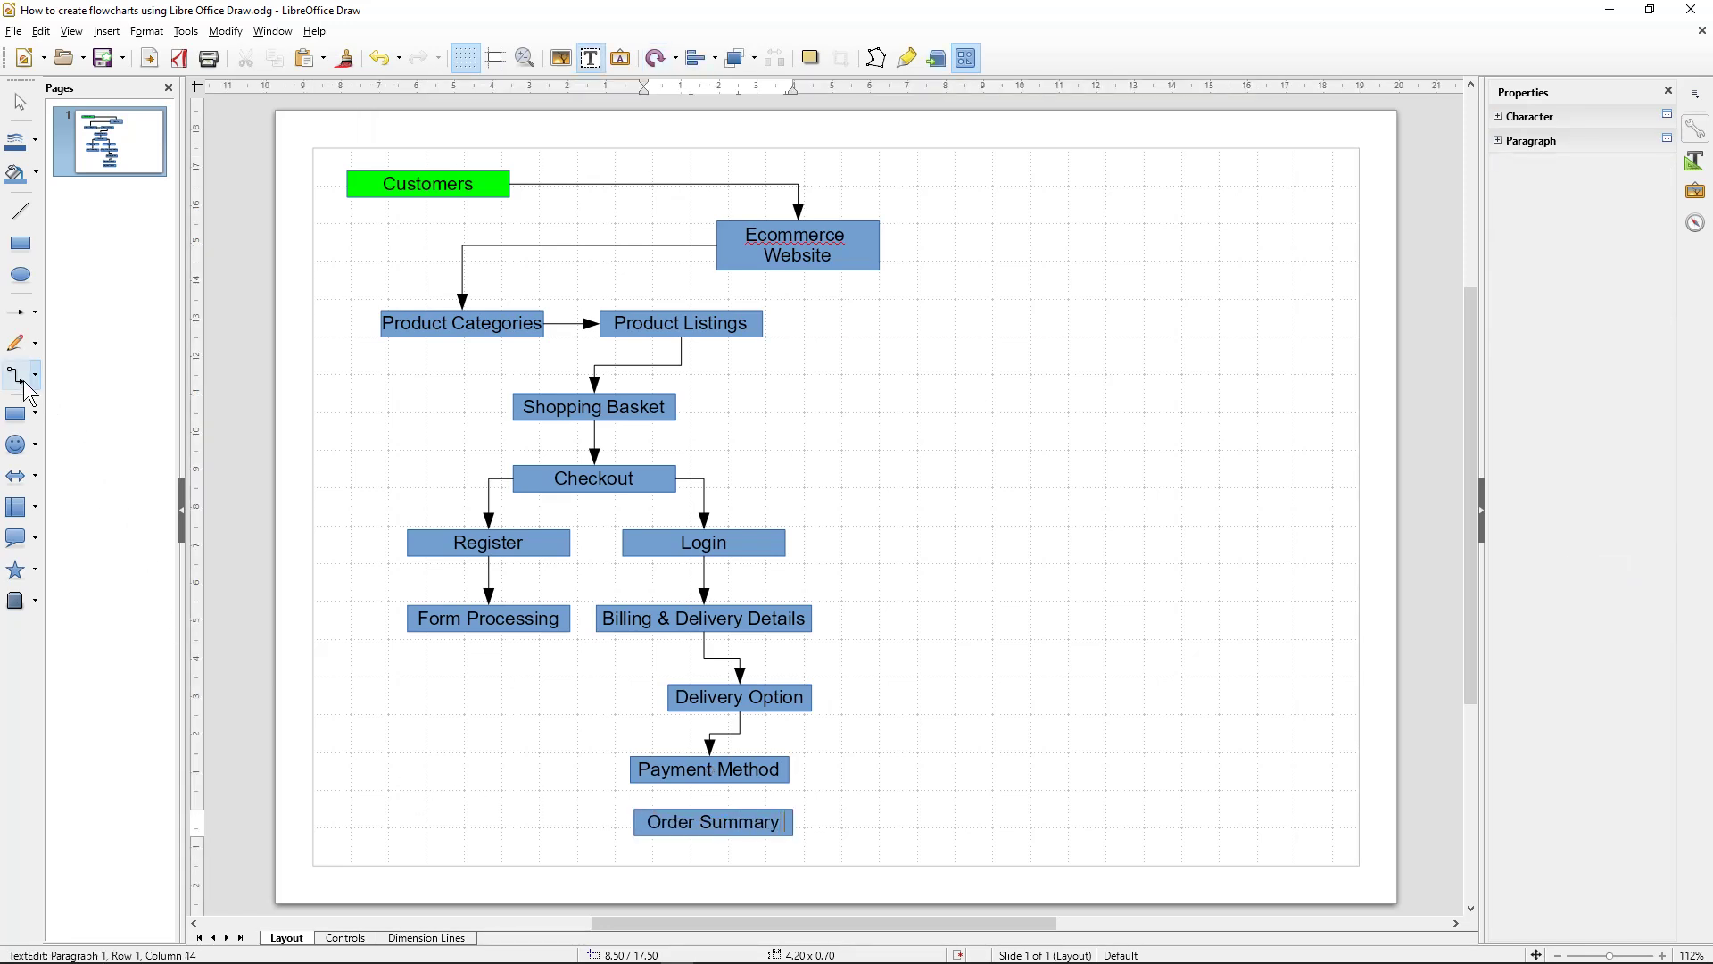
drag(726, 793, 685, 824)
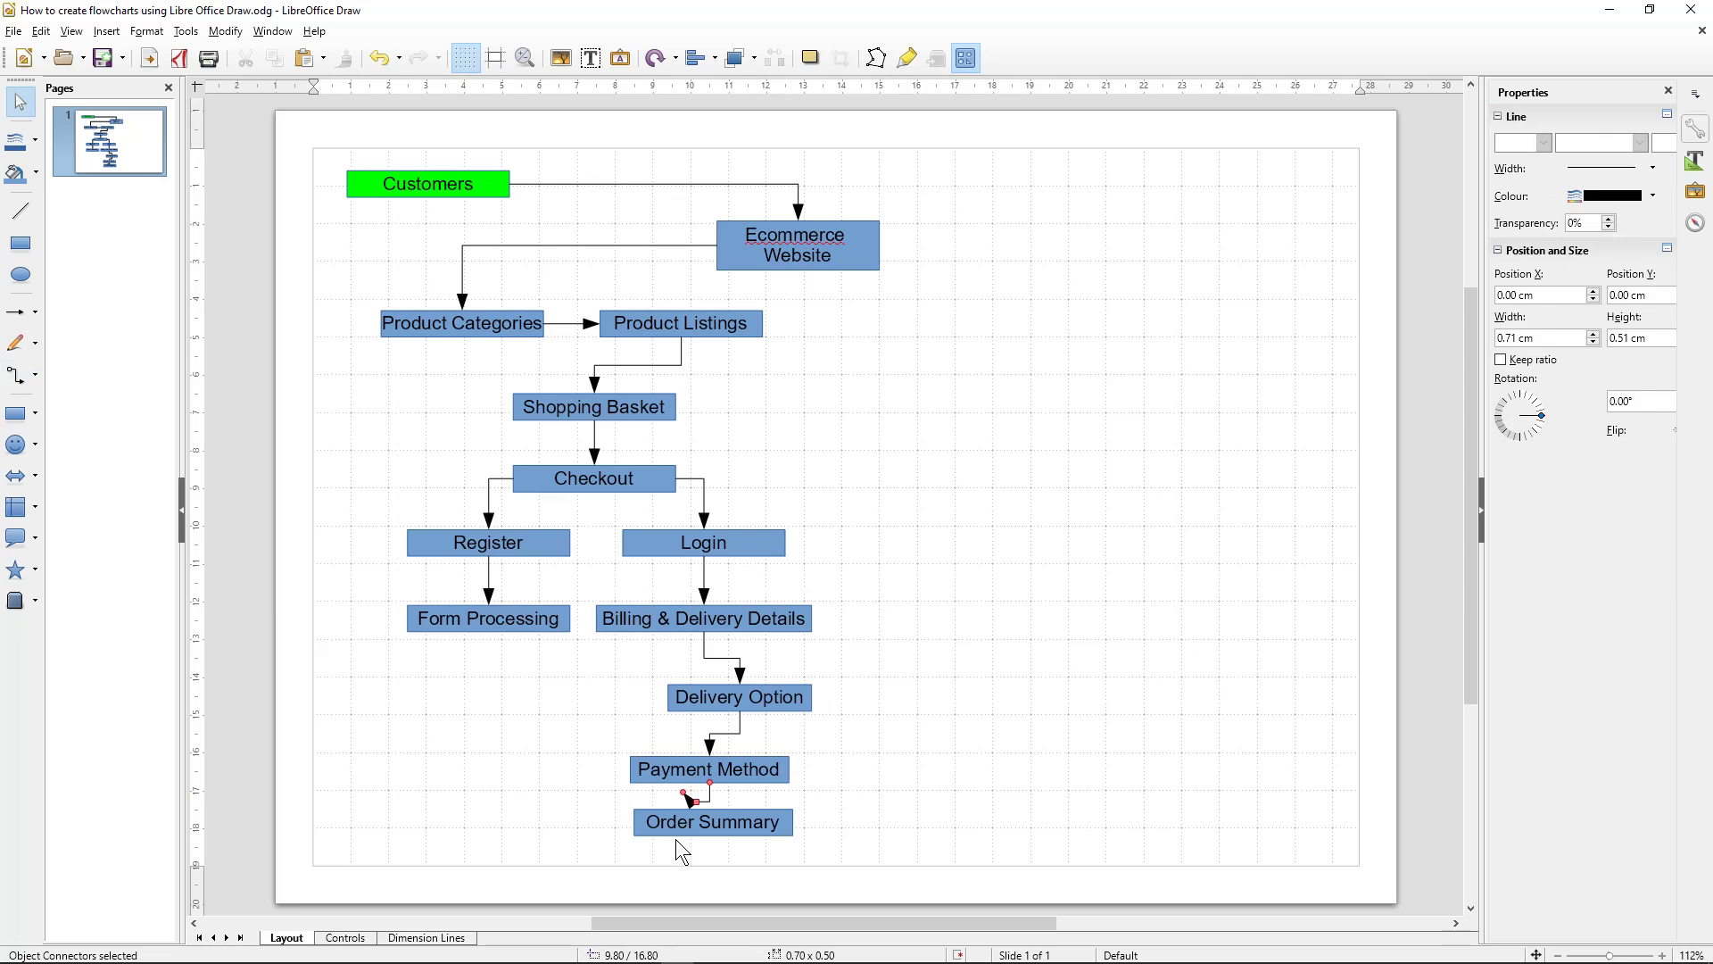
key(ctrl+z)
Step: Connect the left side of Payment Method to the left side of Order Summary with an arrow-ended connector
click(16, 375)
mouse_move(624, 774)
mouse_down()
mouse_move(629, 828)
mouse_move(652, 846)
mouse_up()
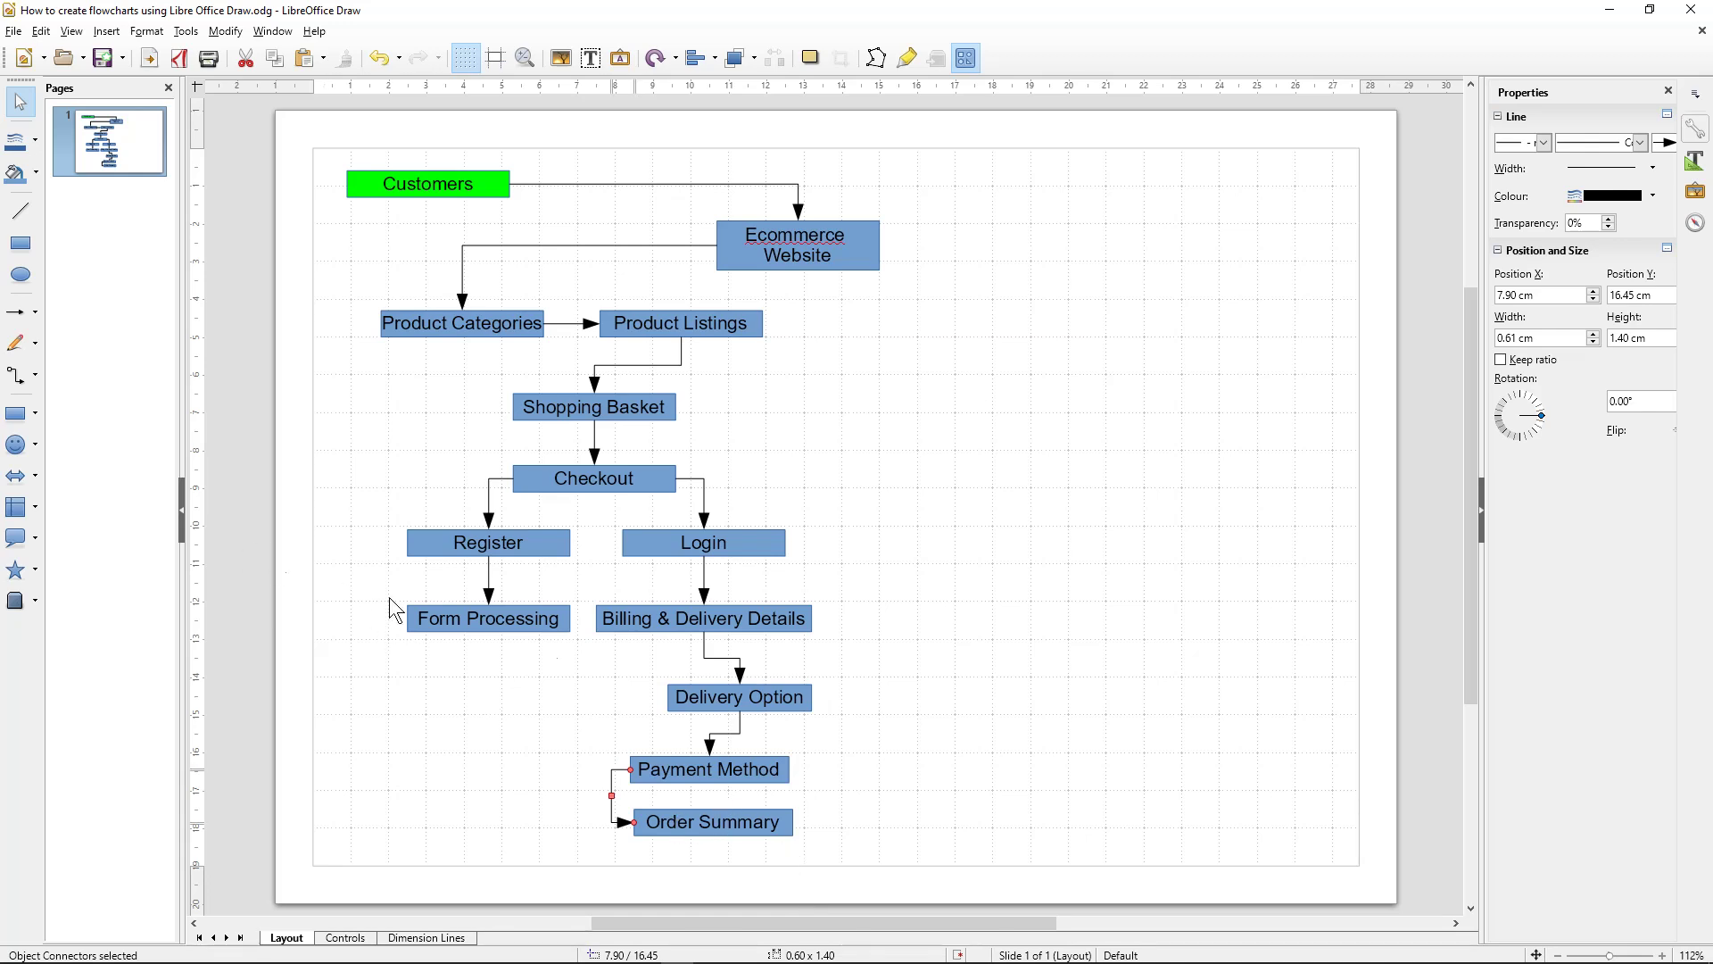
click(793, 821)
mouse_move(793, 821)
mouse_down()
mouse_move(1025, 811)
mouse_move(793, 819)
mouse_up()
key(ctrl+z)
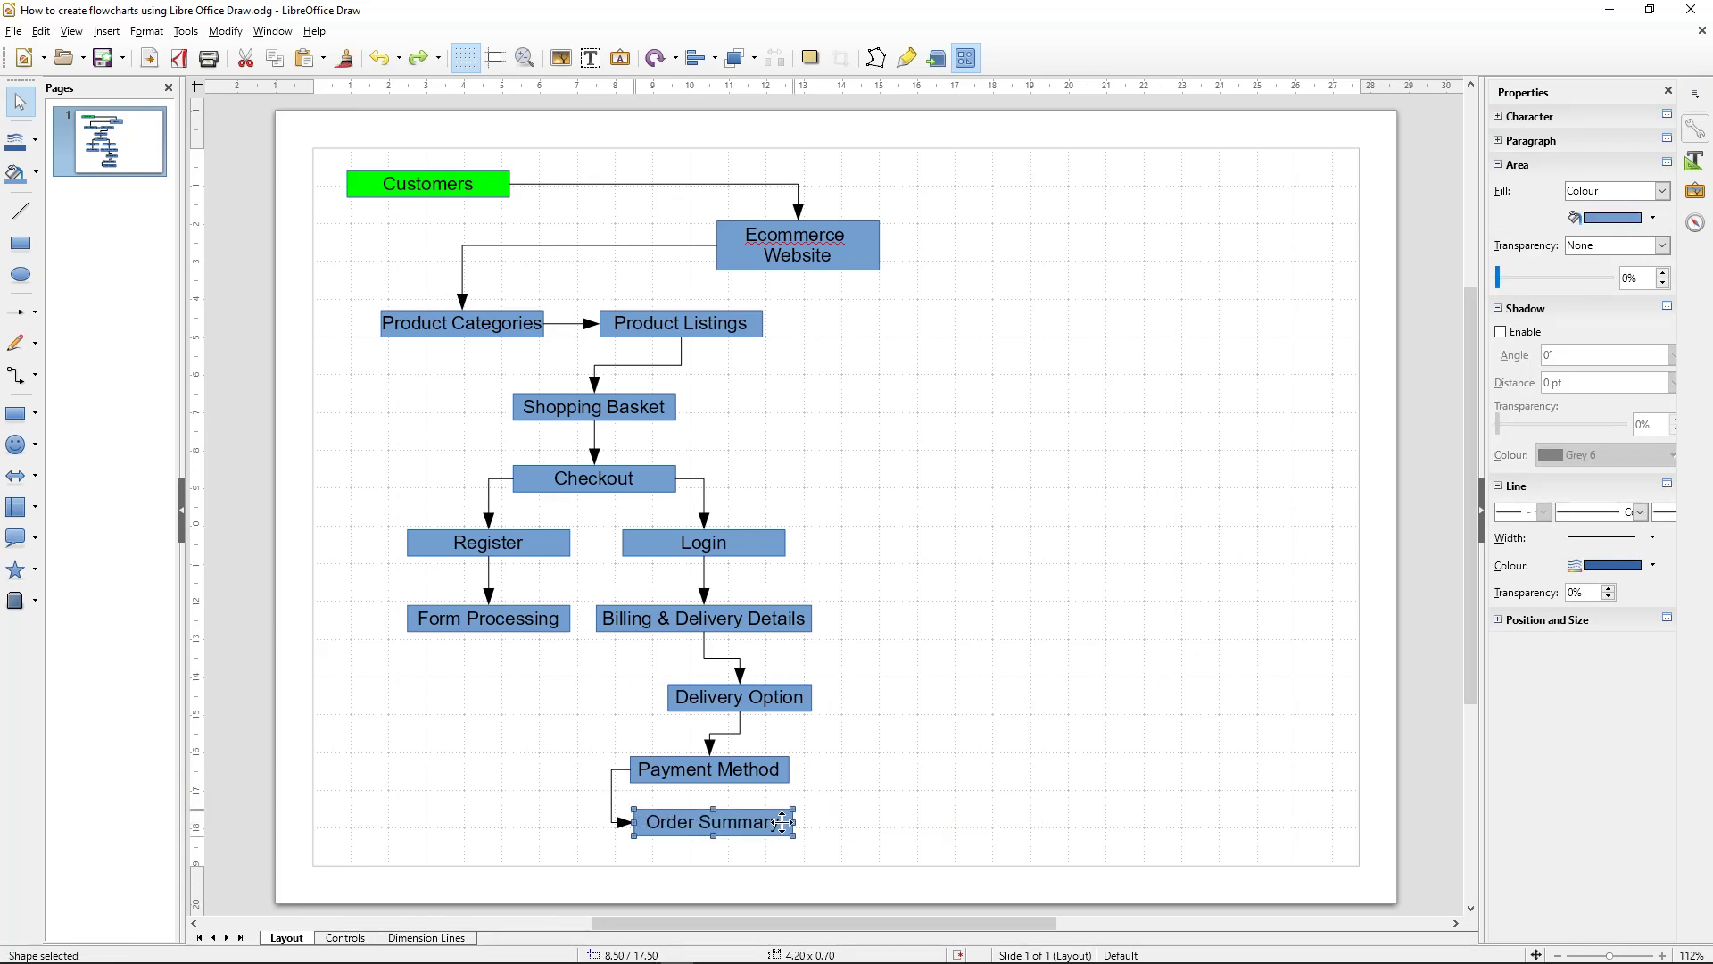
Step: Duplicate the Order Summary box to about 14.7 / 17.5 cm, on the same row, and label the copy "Payment Gateway"
drag(764, 837, 1002, 836)
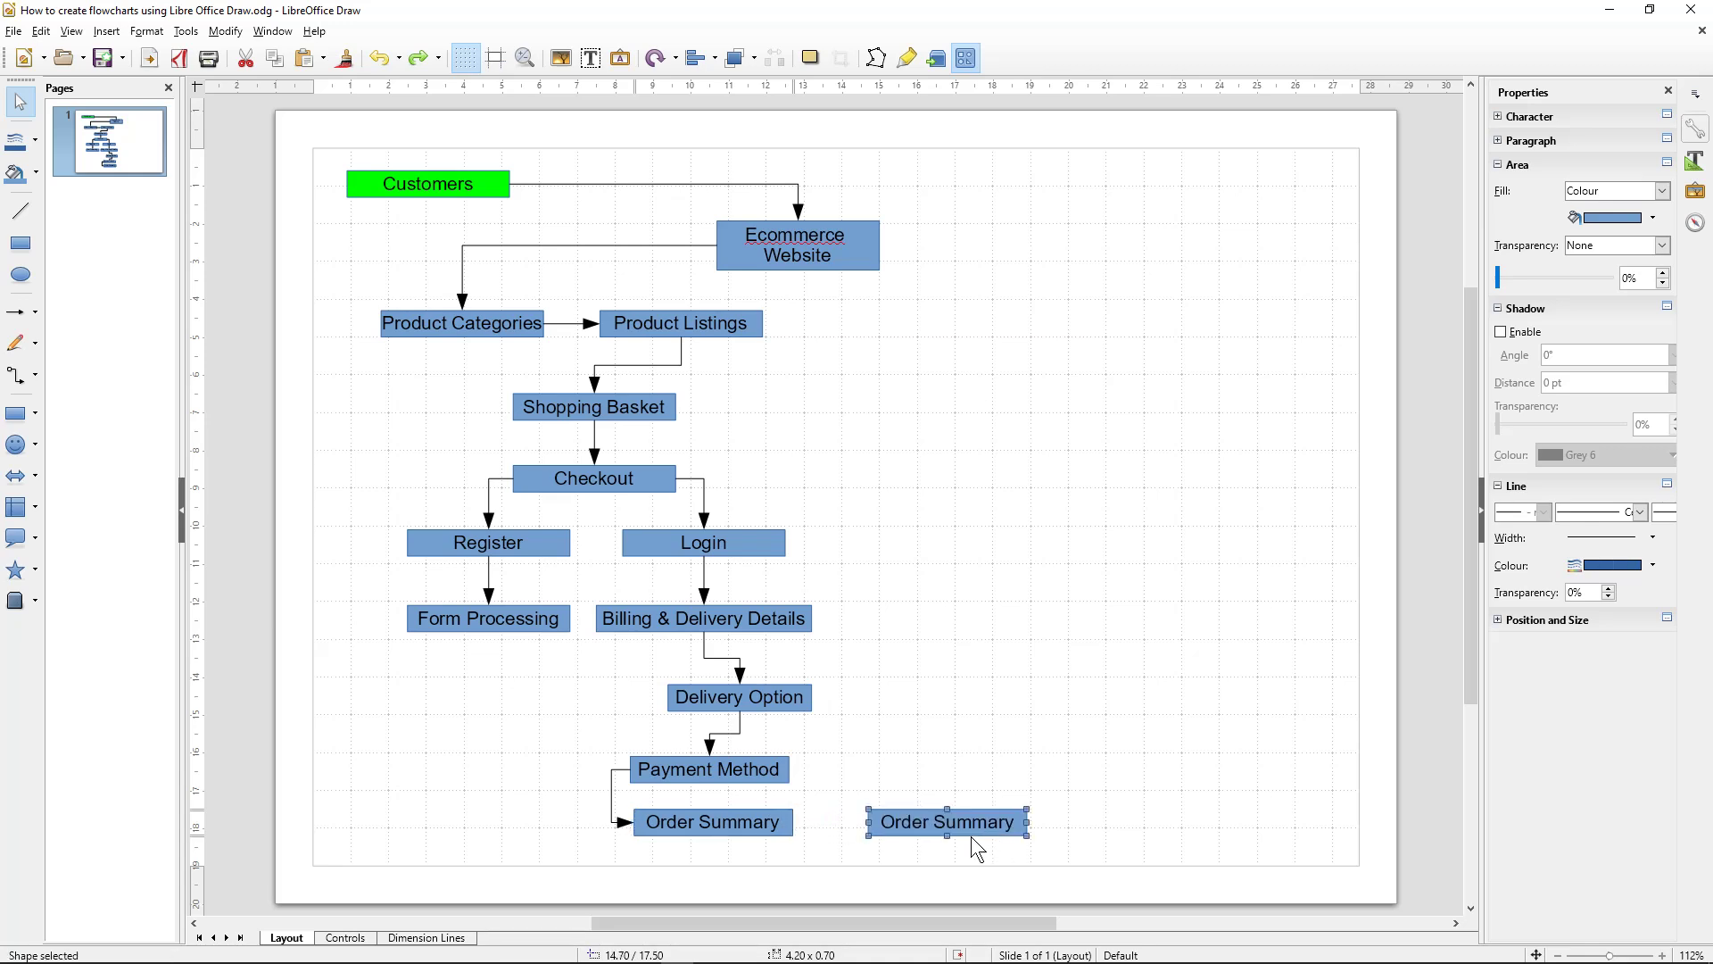
double_click(956, 822)
key(ctrl+a)
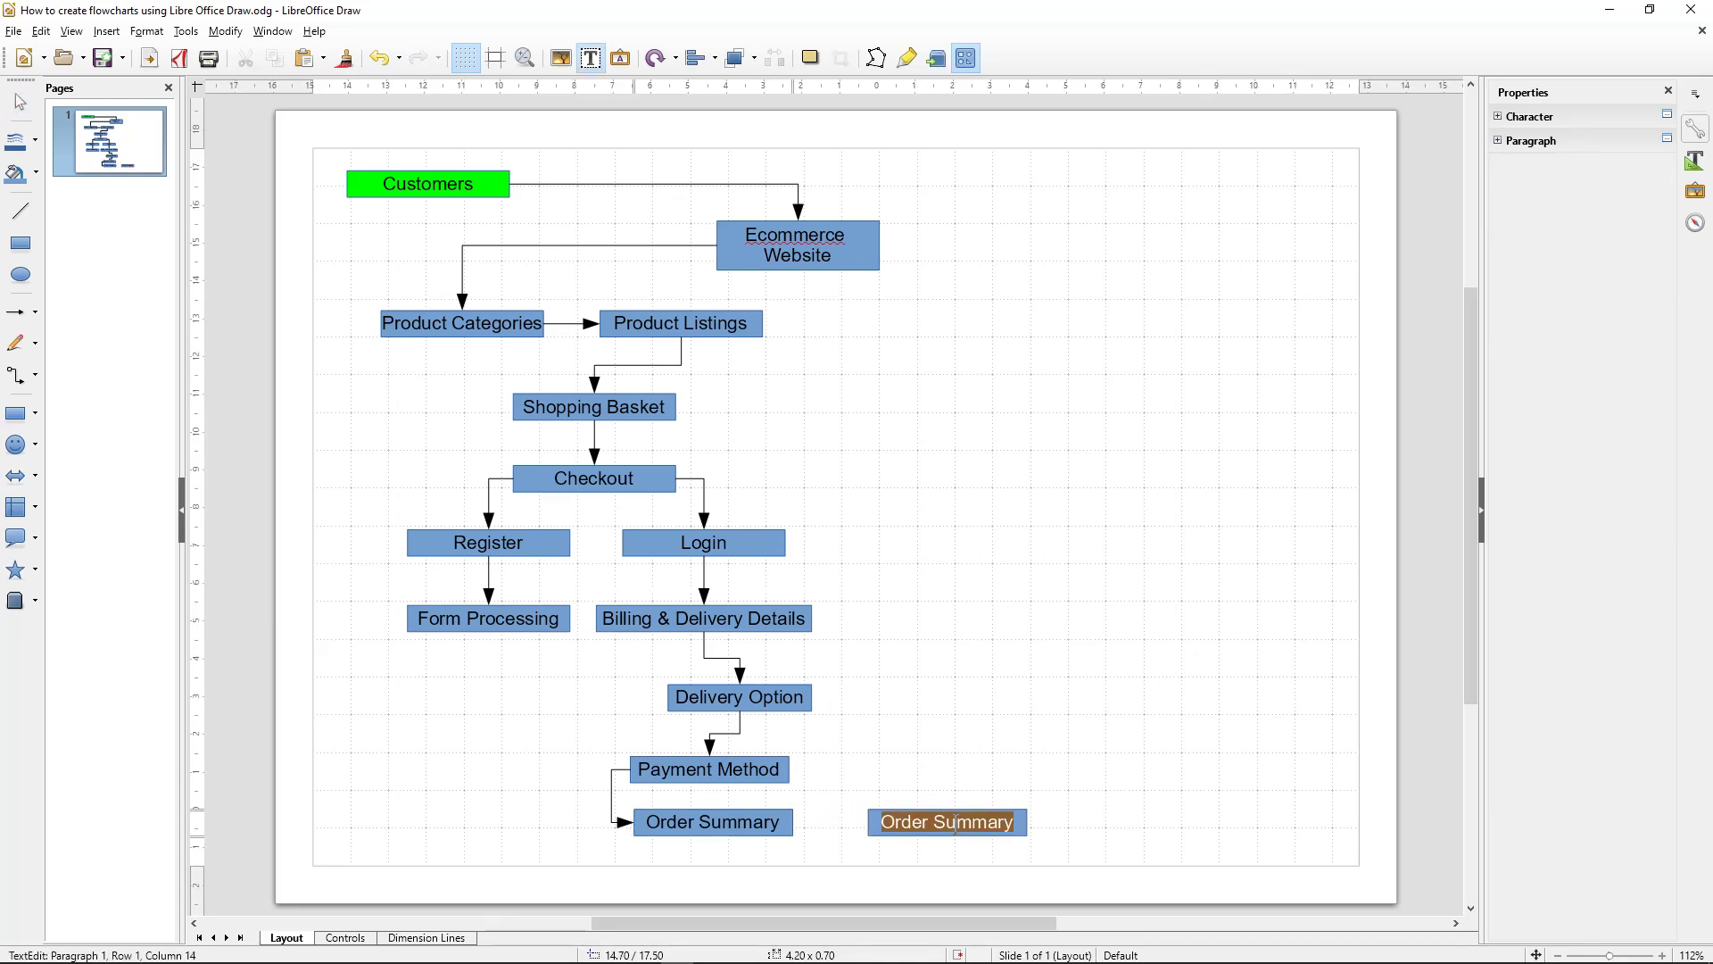
text(Payment )
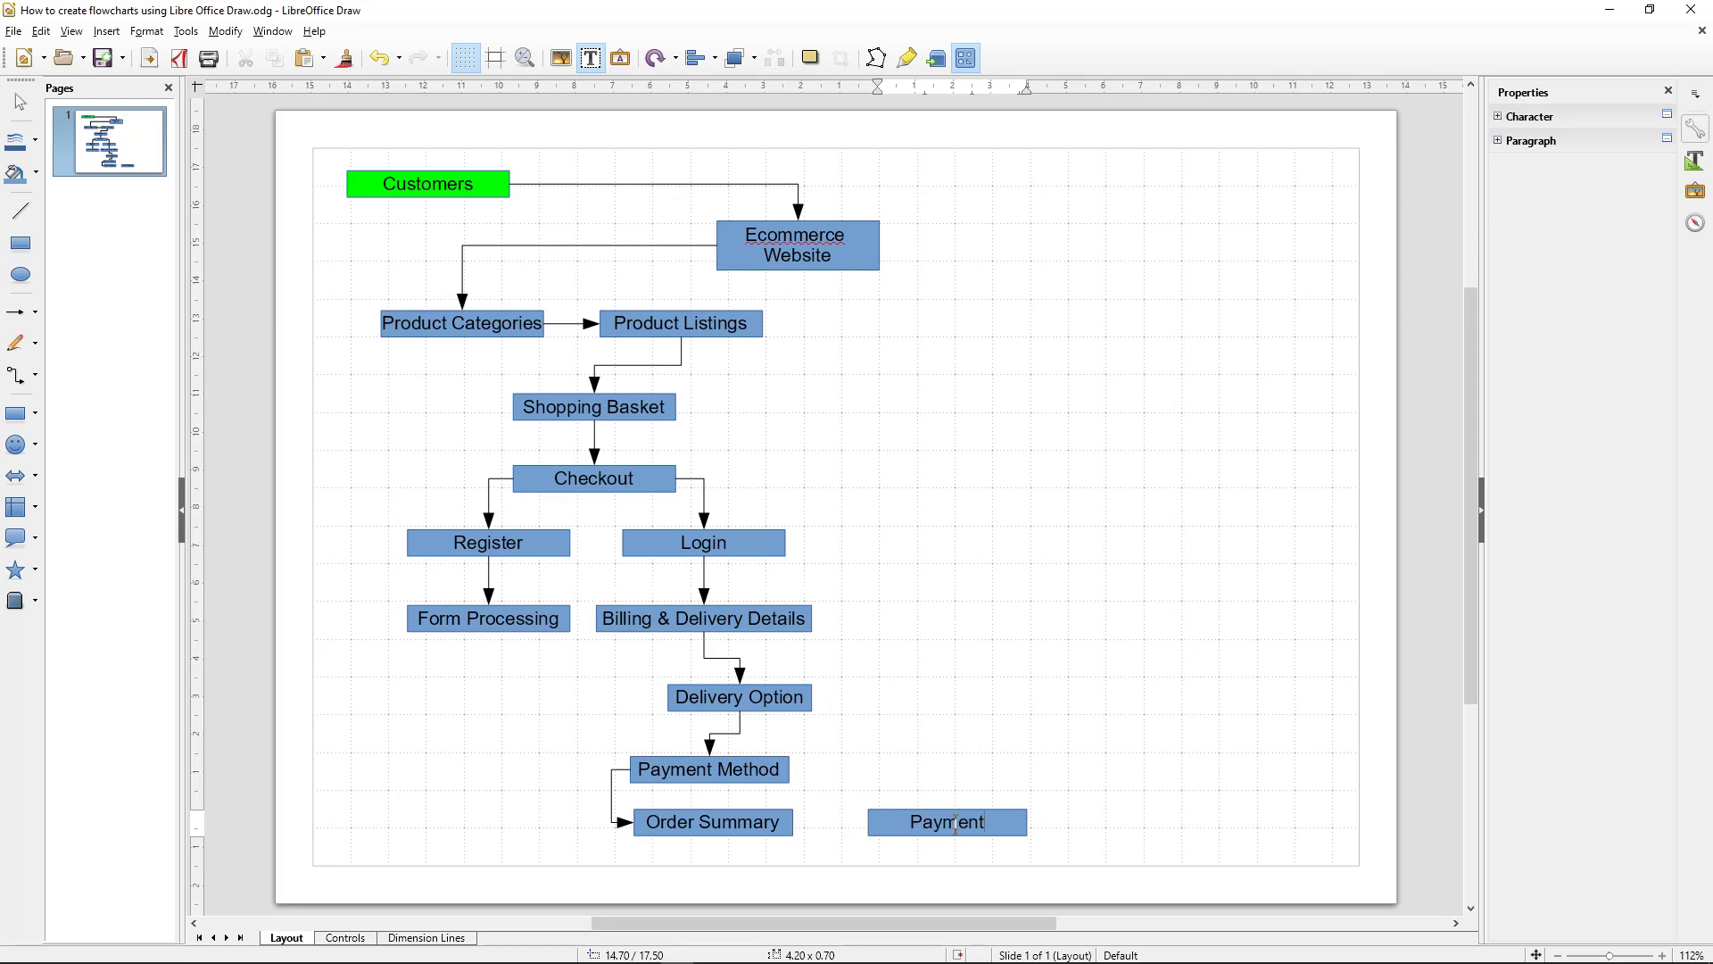
text(Ga)
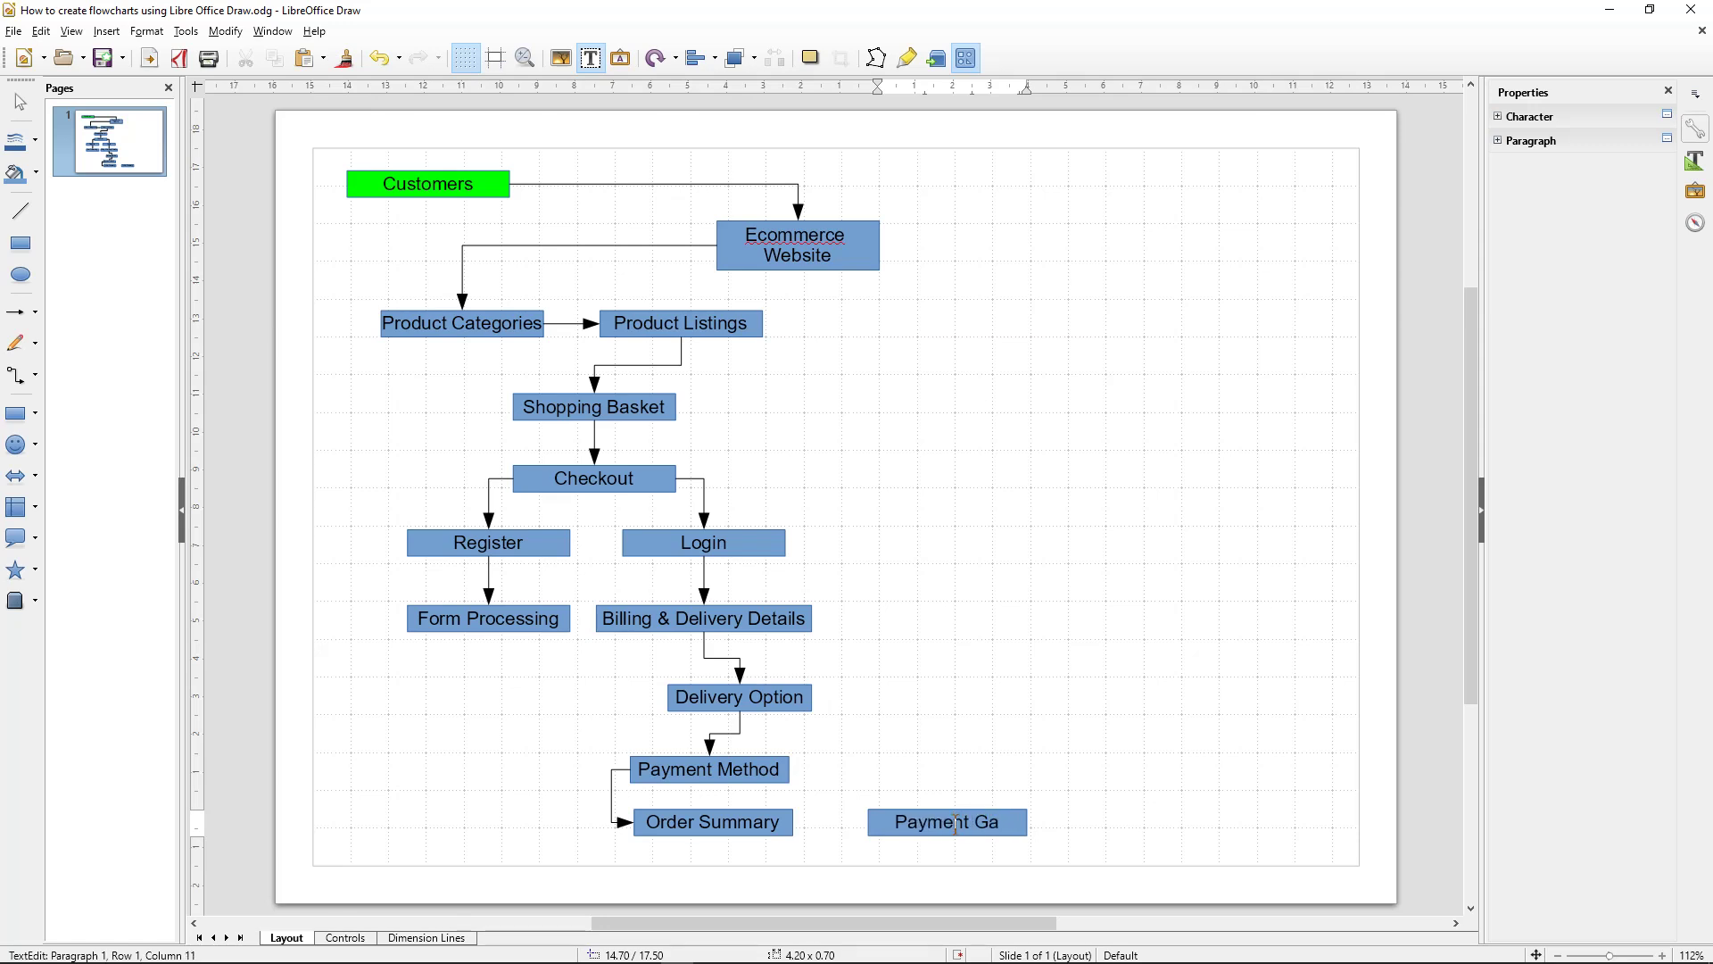
text(teway)
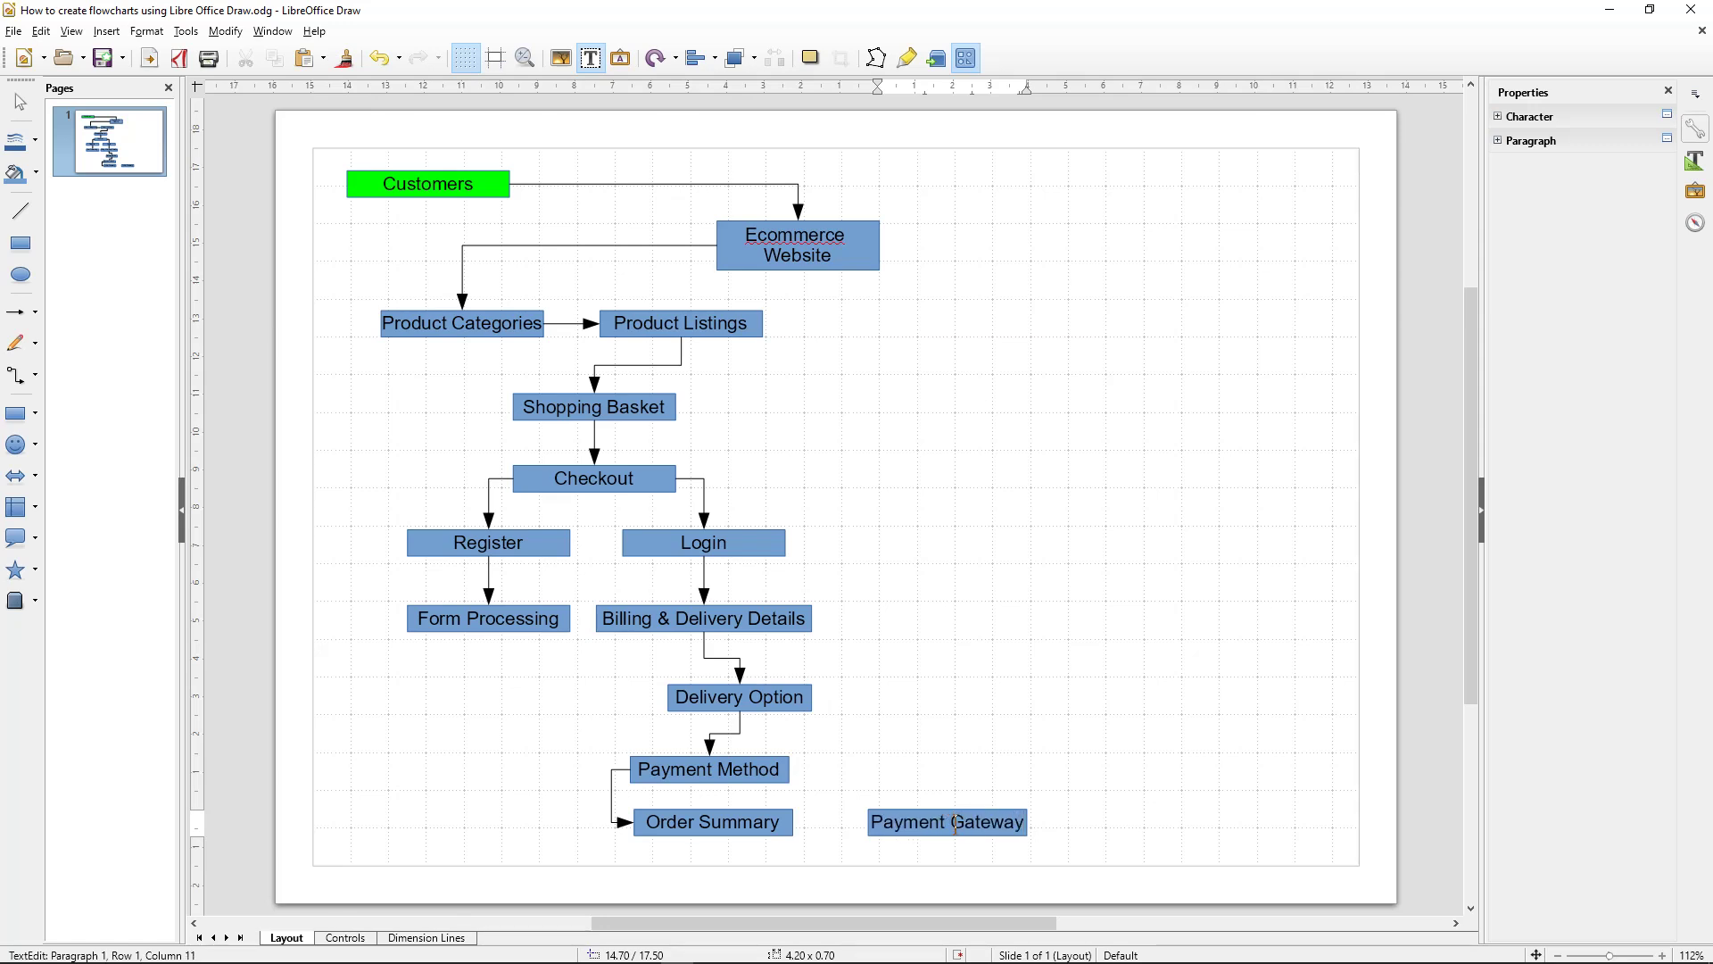
click(876, 866)
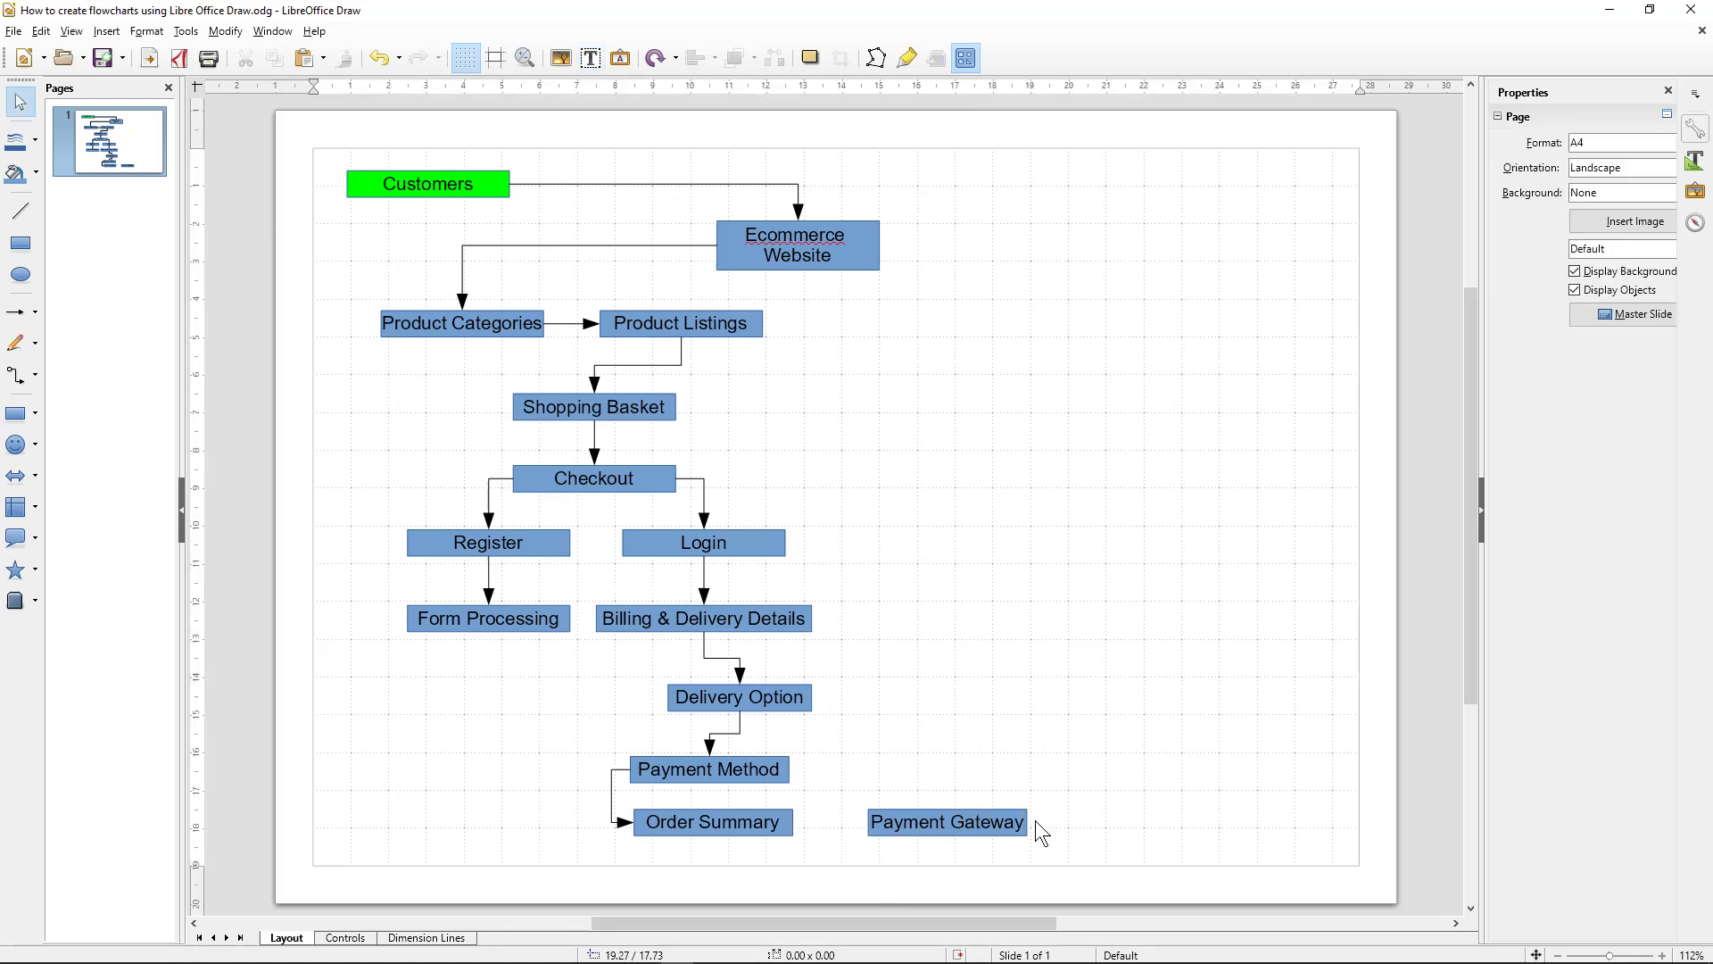
Step: Widen the Payment Gateway box slightly to fit its label and connect Order Summary across to it with an arrow-ended connector
click(1030, 821)
drag(1029, 821, 1044, 822)
click(859, 864)
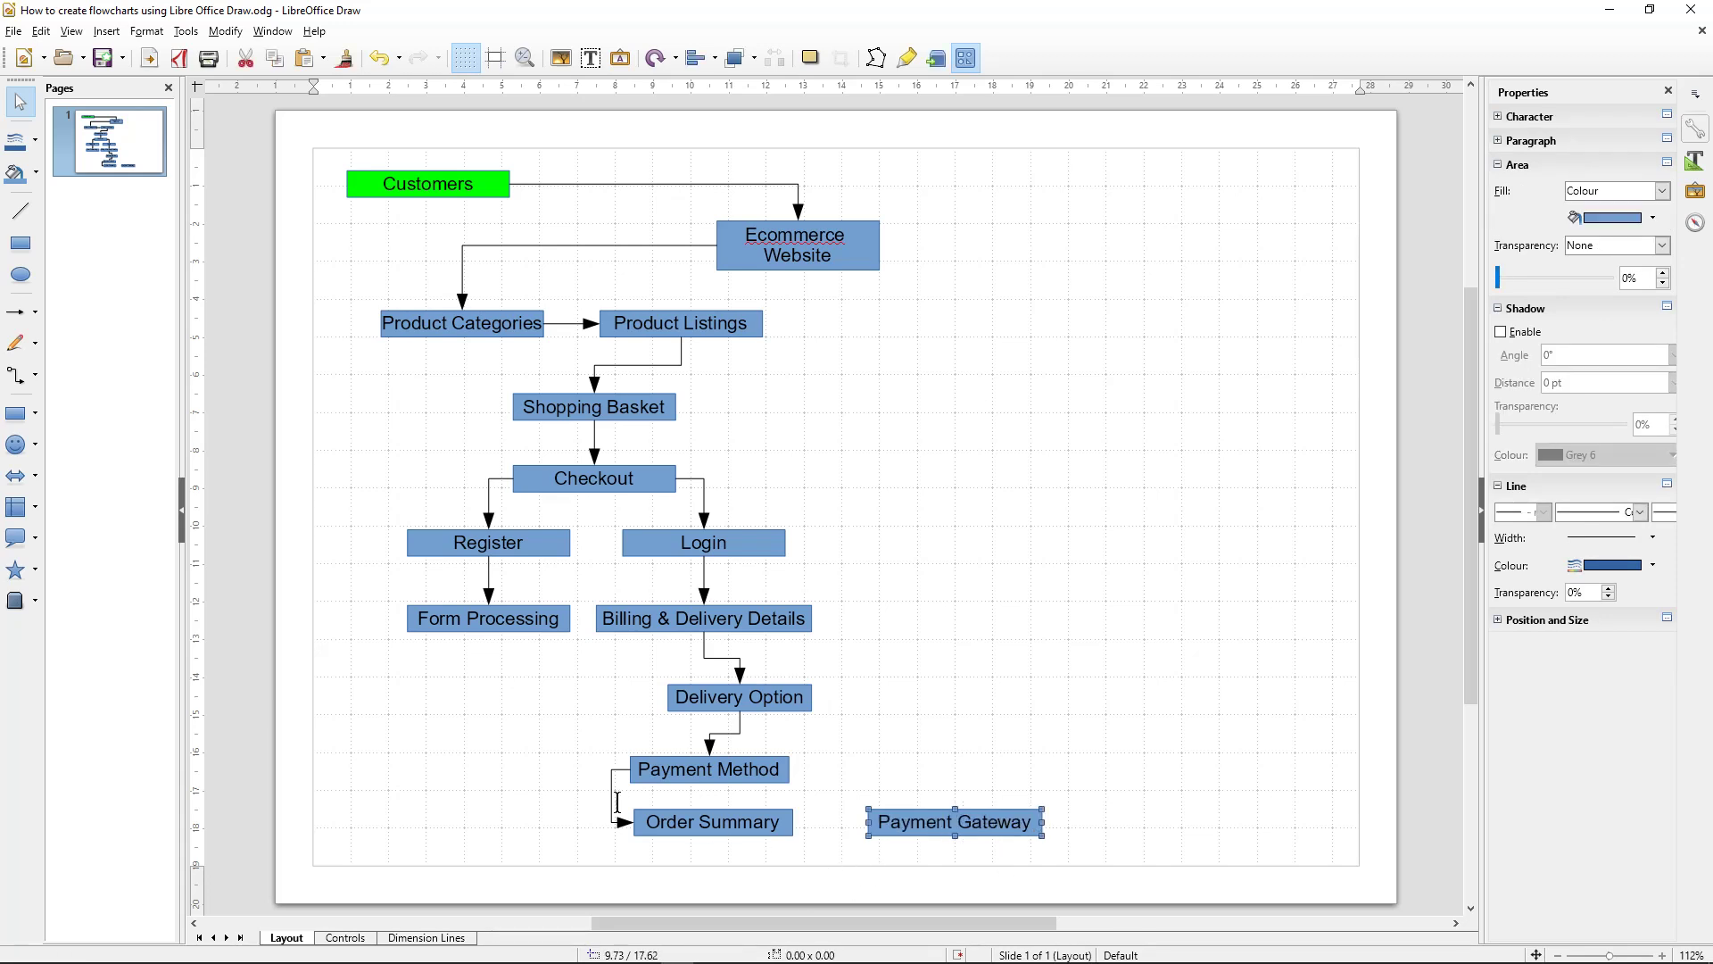
click(16, 375)
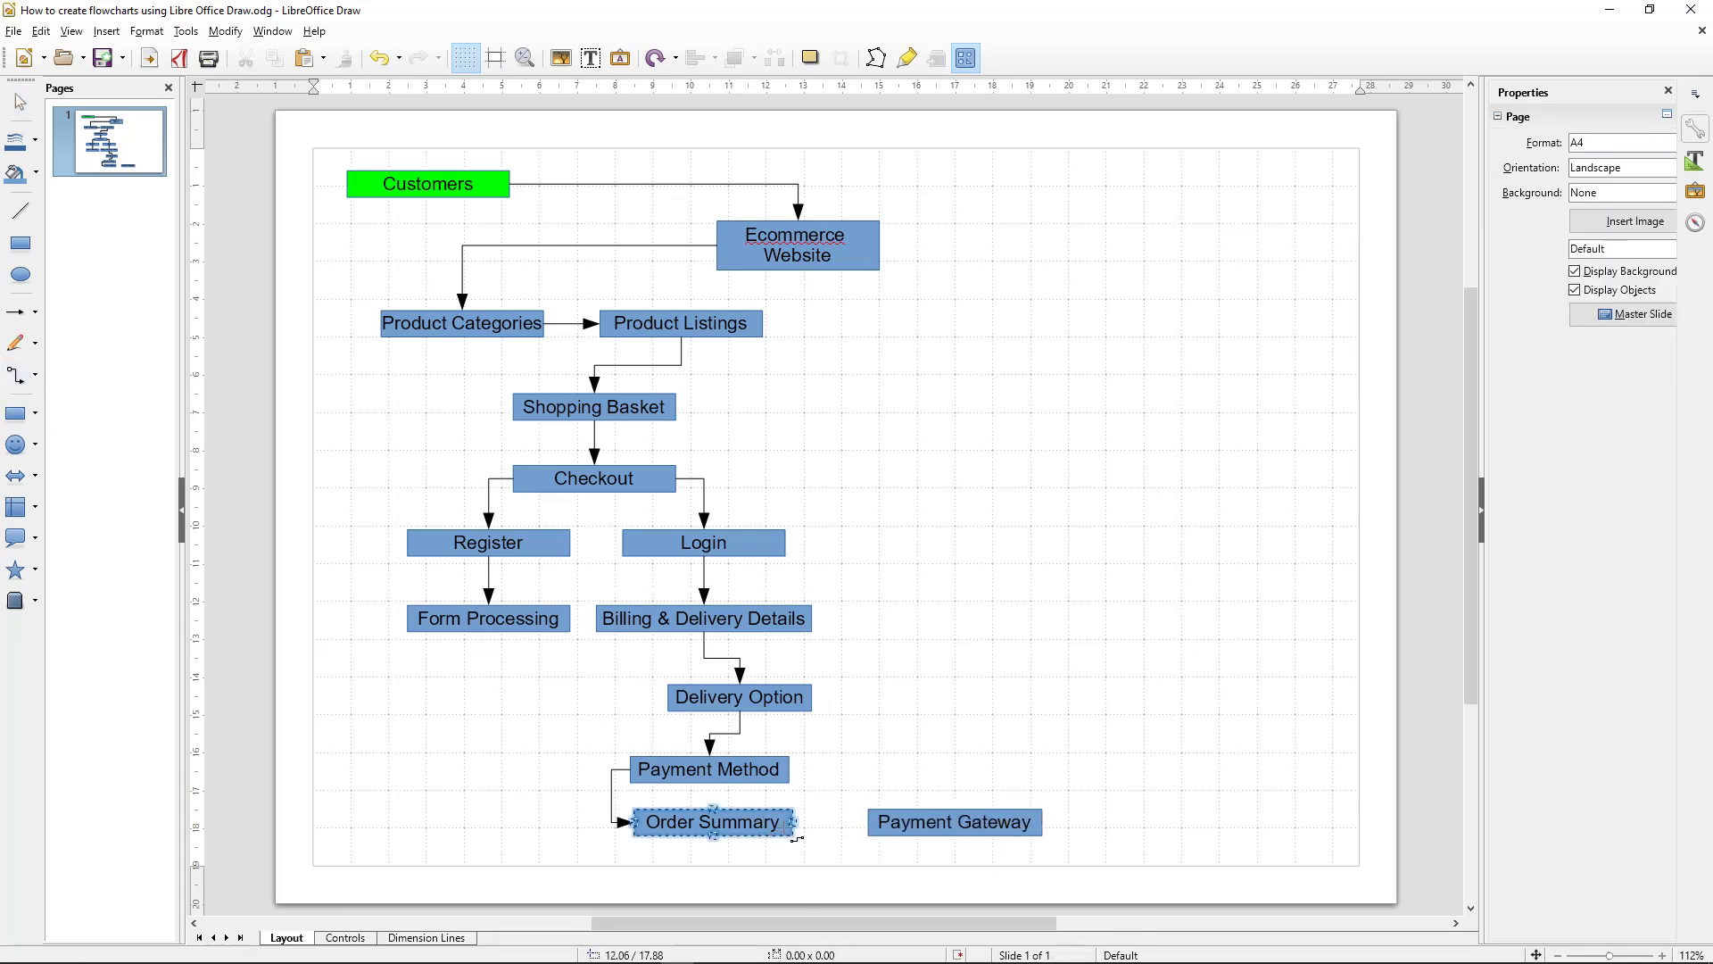
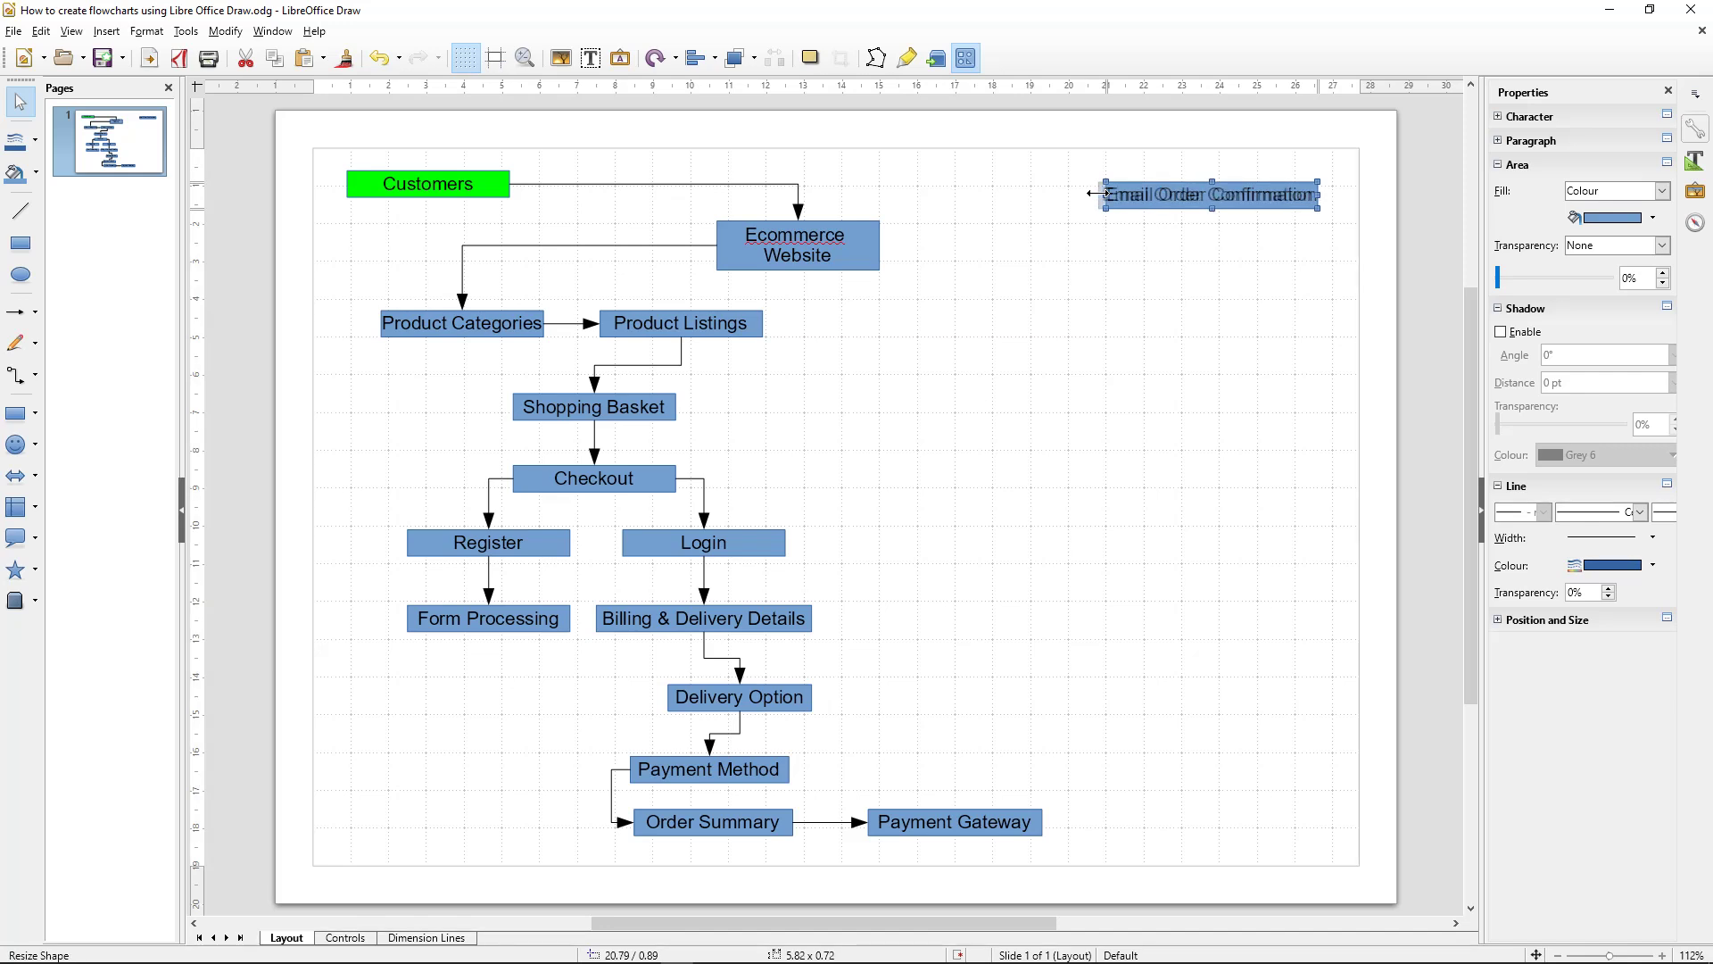
Step: Connect Payment Gateway to the right side of Email Order Confirmation with an arrow, and size that box to about 5.8 cm at 20.4 / 0.9 cm
click(17, 376)
drag(1049, 830, 1325, 198)
mouse_move(1101, 198)
mouse_down()
mouse_move(1073, 193)
mouse_move(1088, 192)
mouse_up()
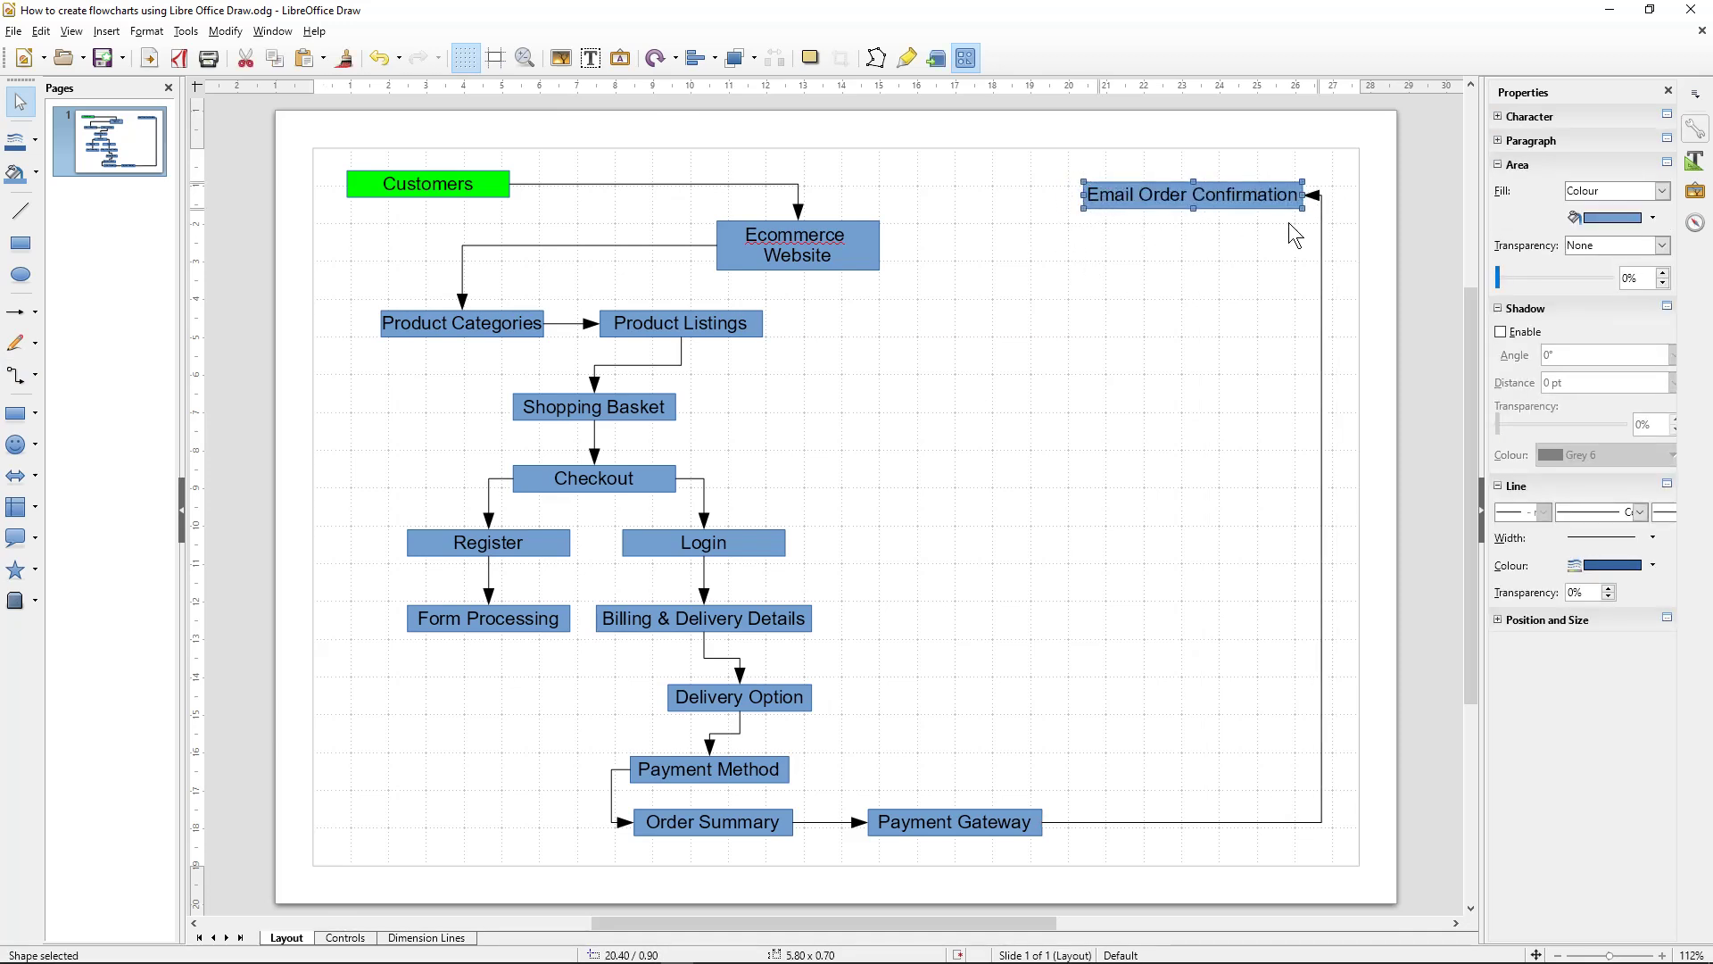
Step: Shift the vertical segment of the Payment Gateway to Email Order Confirmation connector outward so the connector spans about 8 cm in width
click(1330, 264)
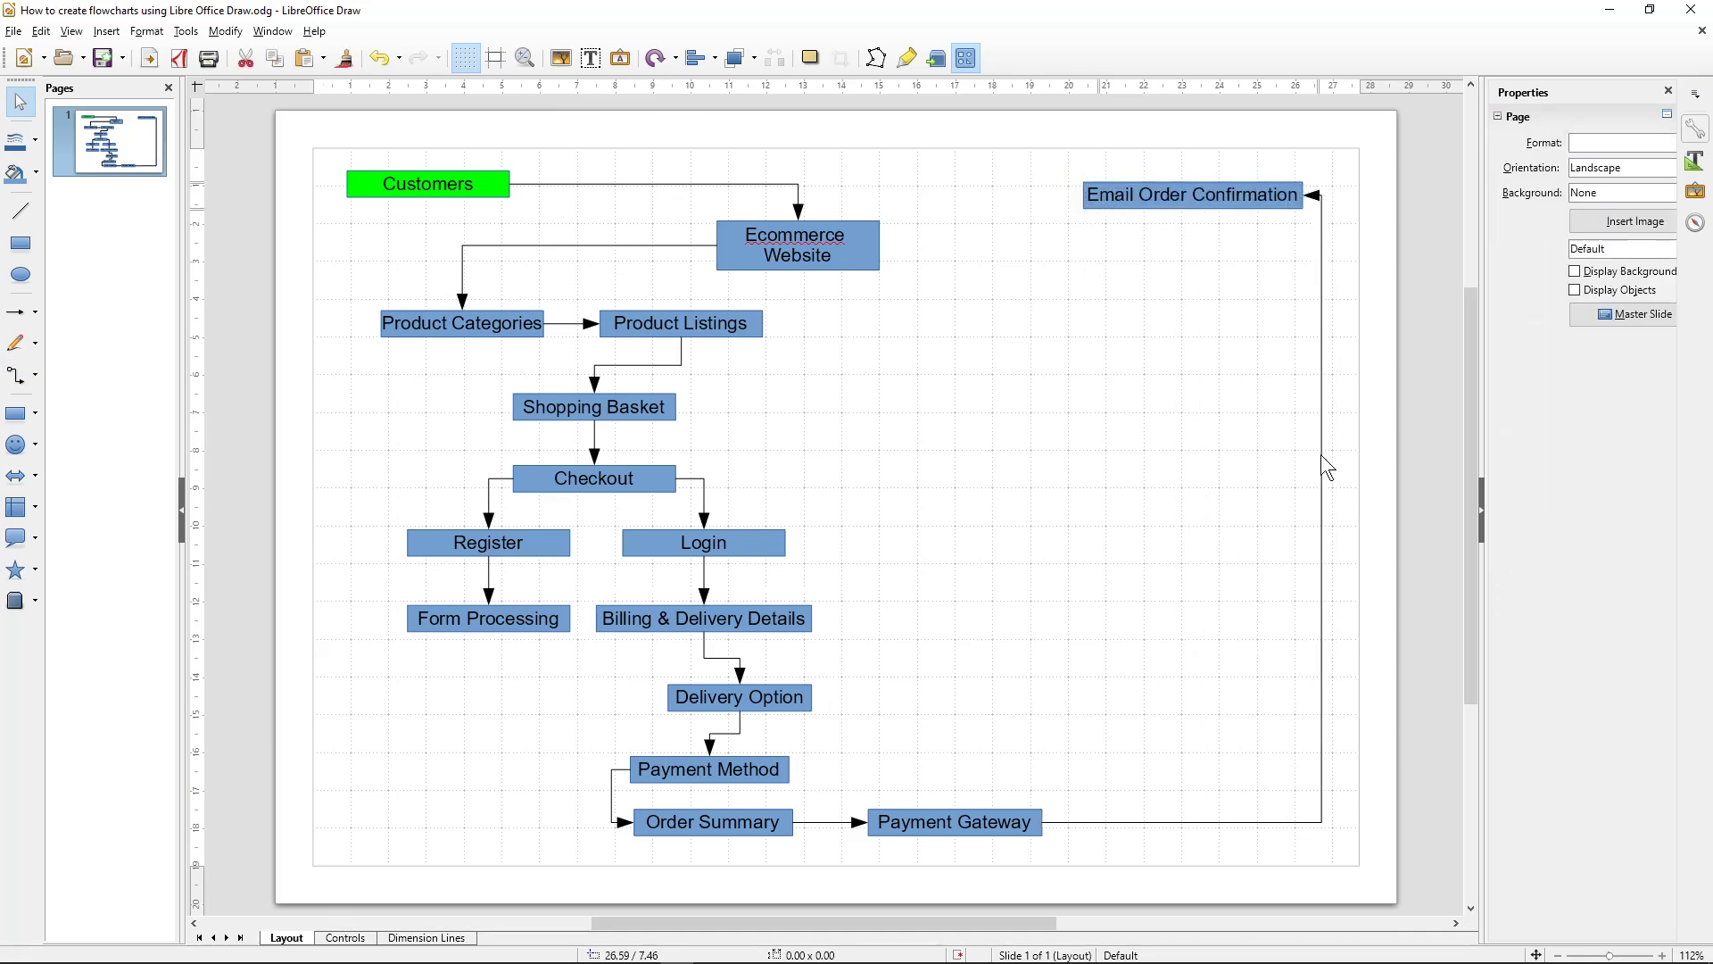
click(1325, 547)
drag(1321, 508, 1344, 509)
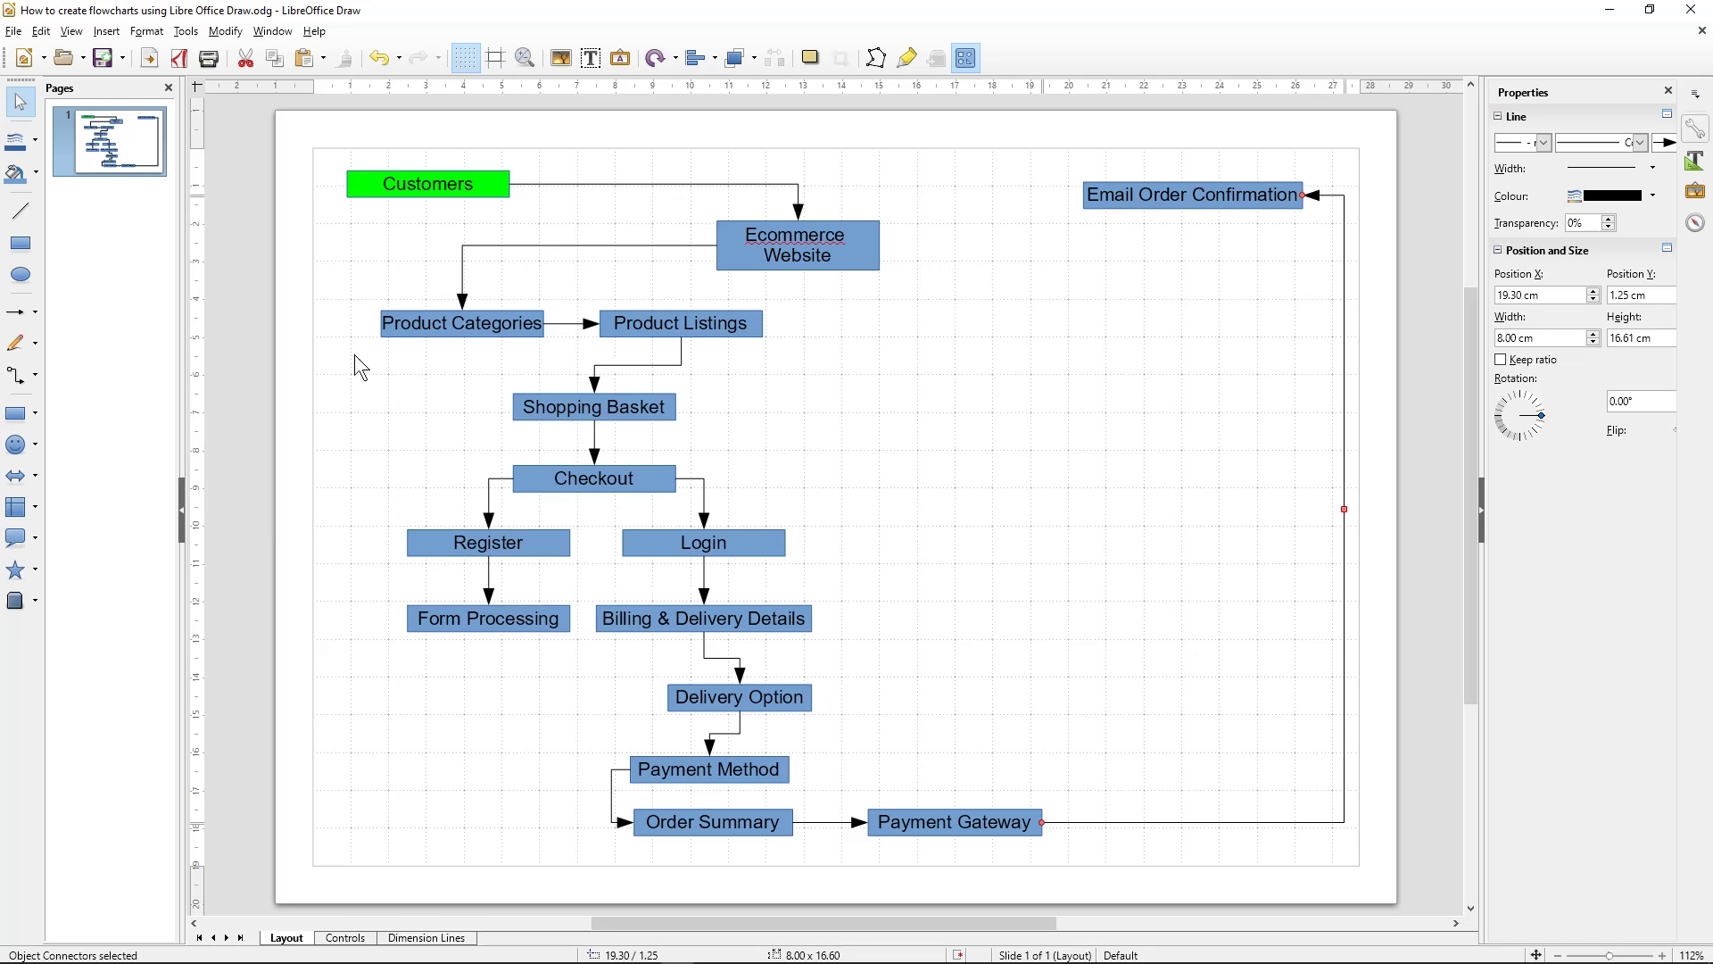
Step: Duplicate the Product Categories box to about 14 / 4.3 cm, level with Product Listings, and label the copy "Website Admin"
click(516, 334)
drag(513, 331, 975, 336)
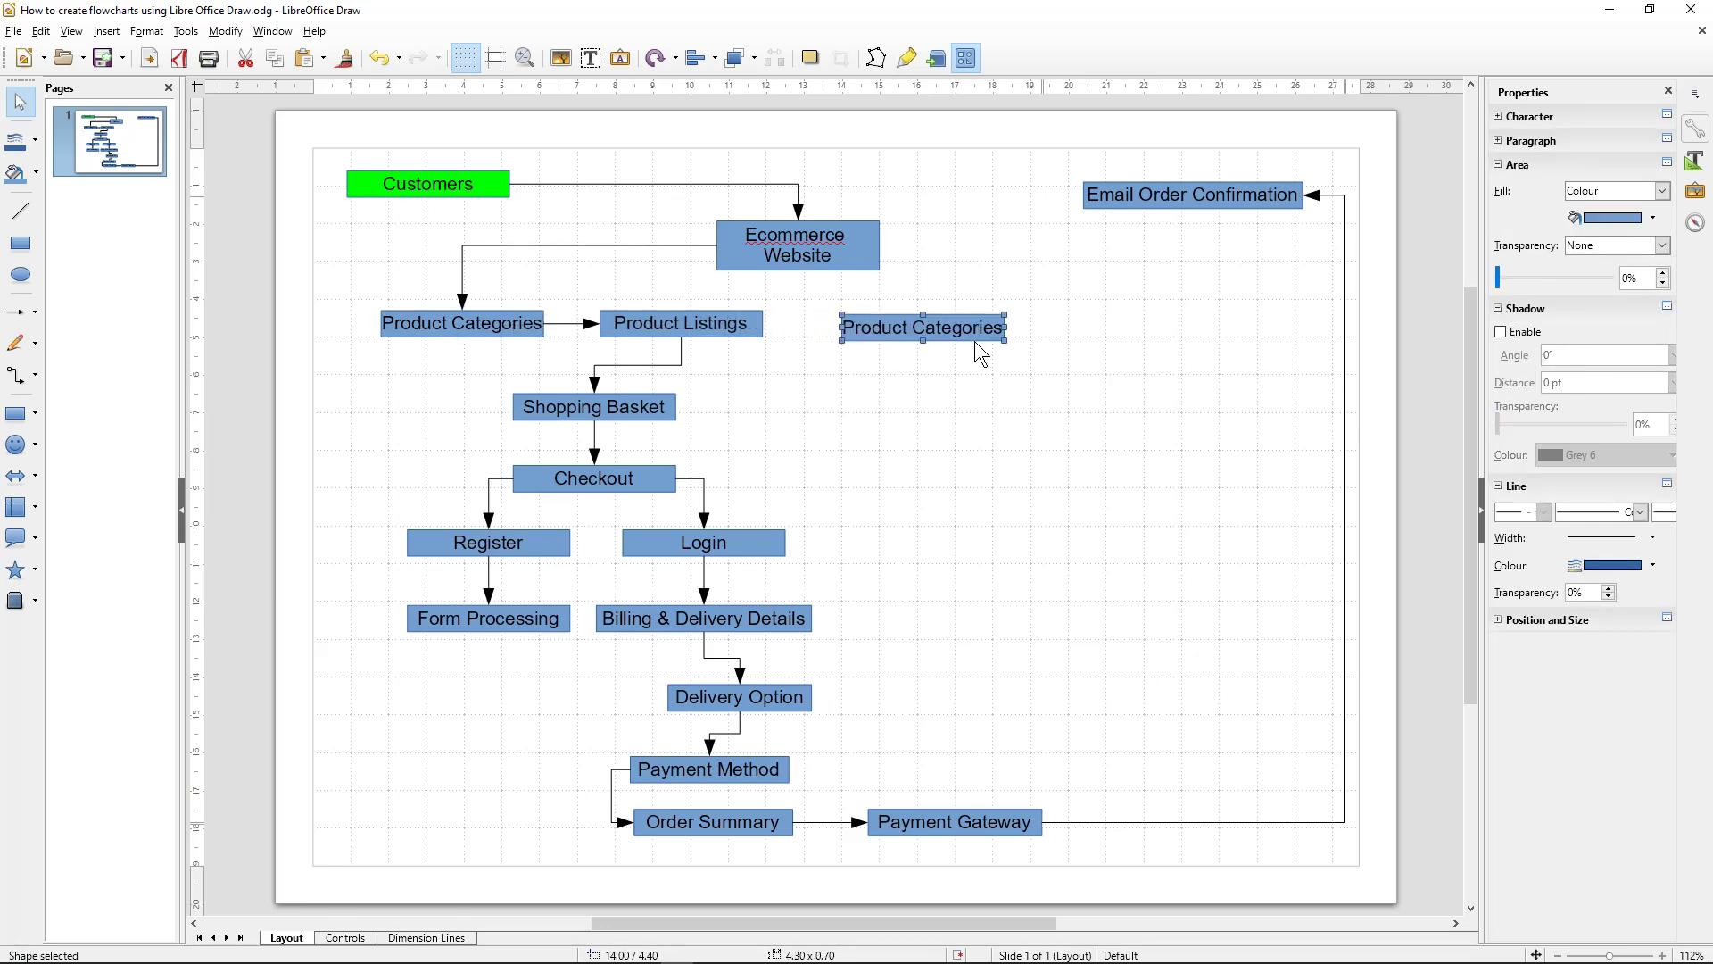
triple_click(958, 321)
text(We)
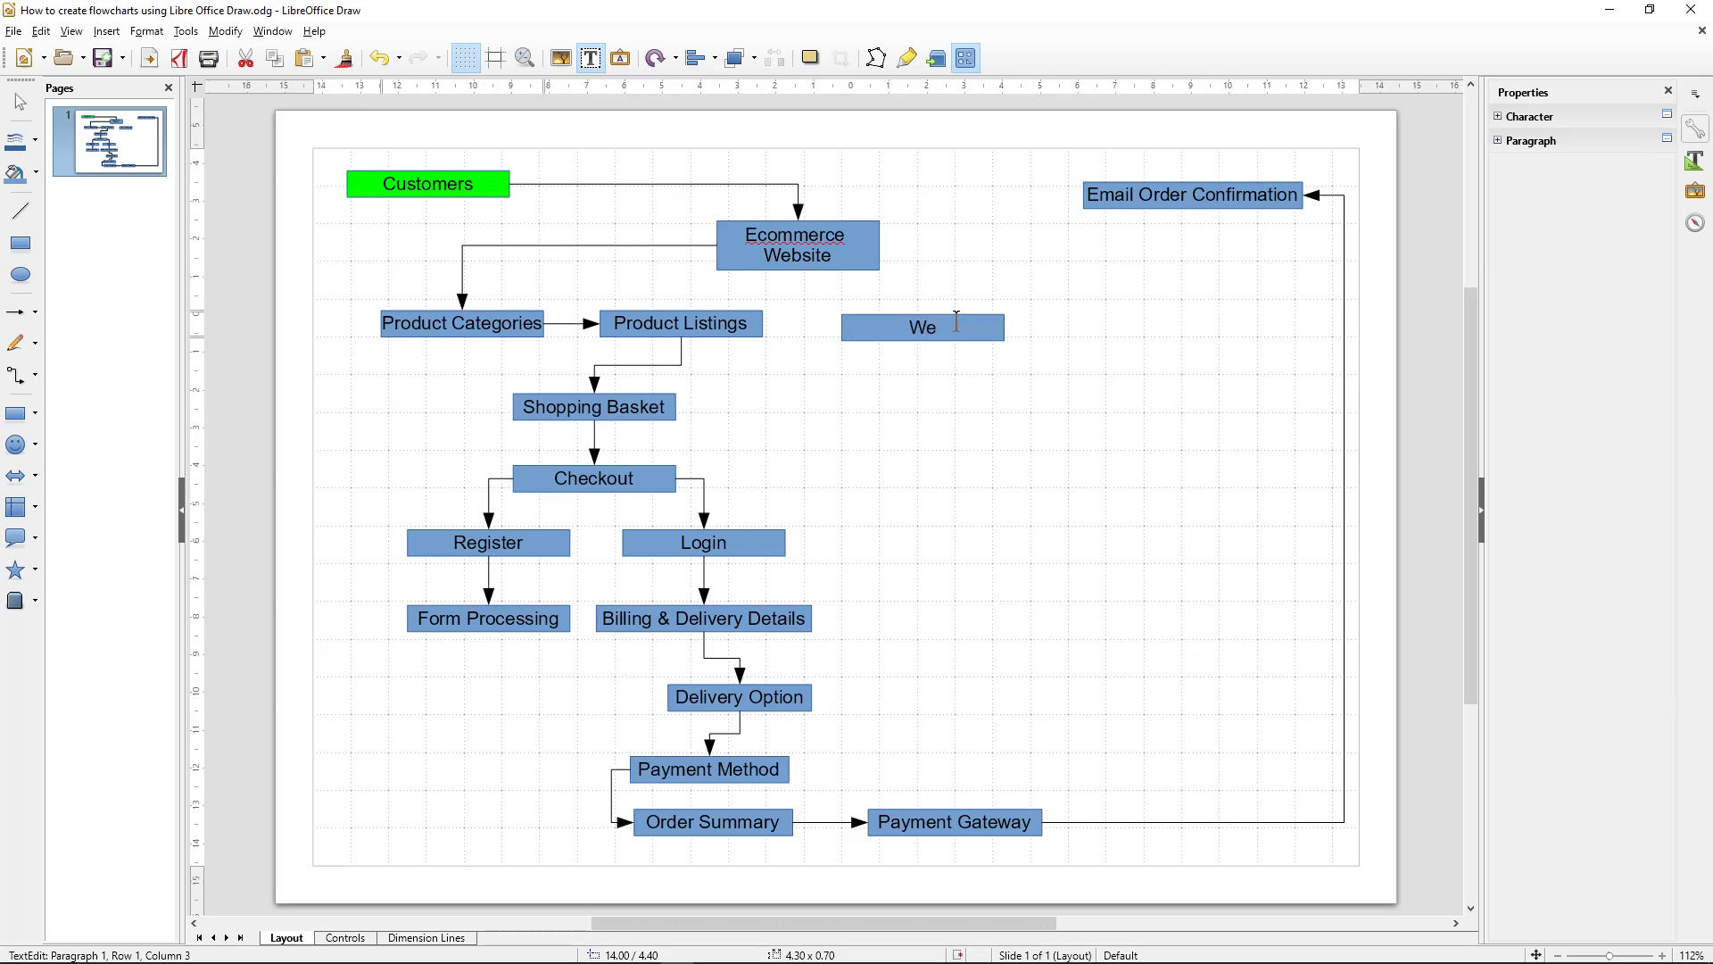
text(bsite Admin)
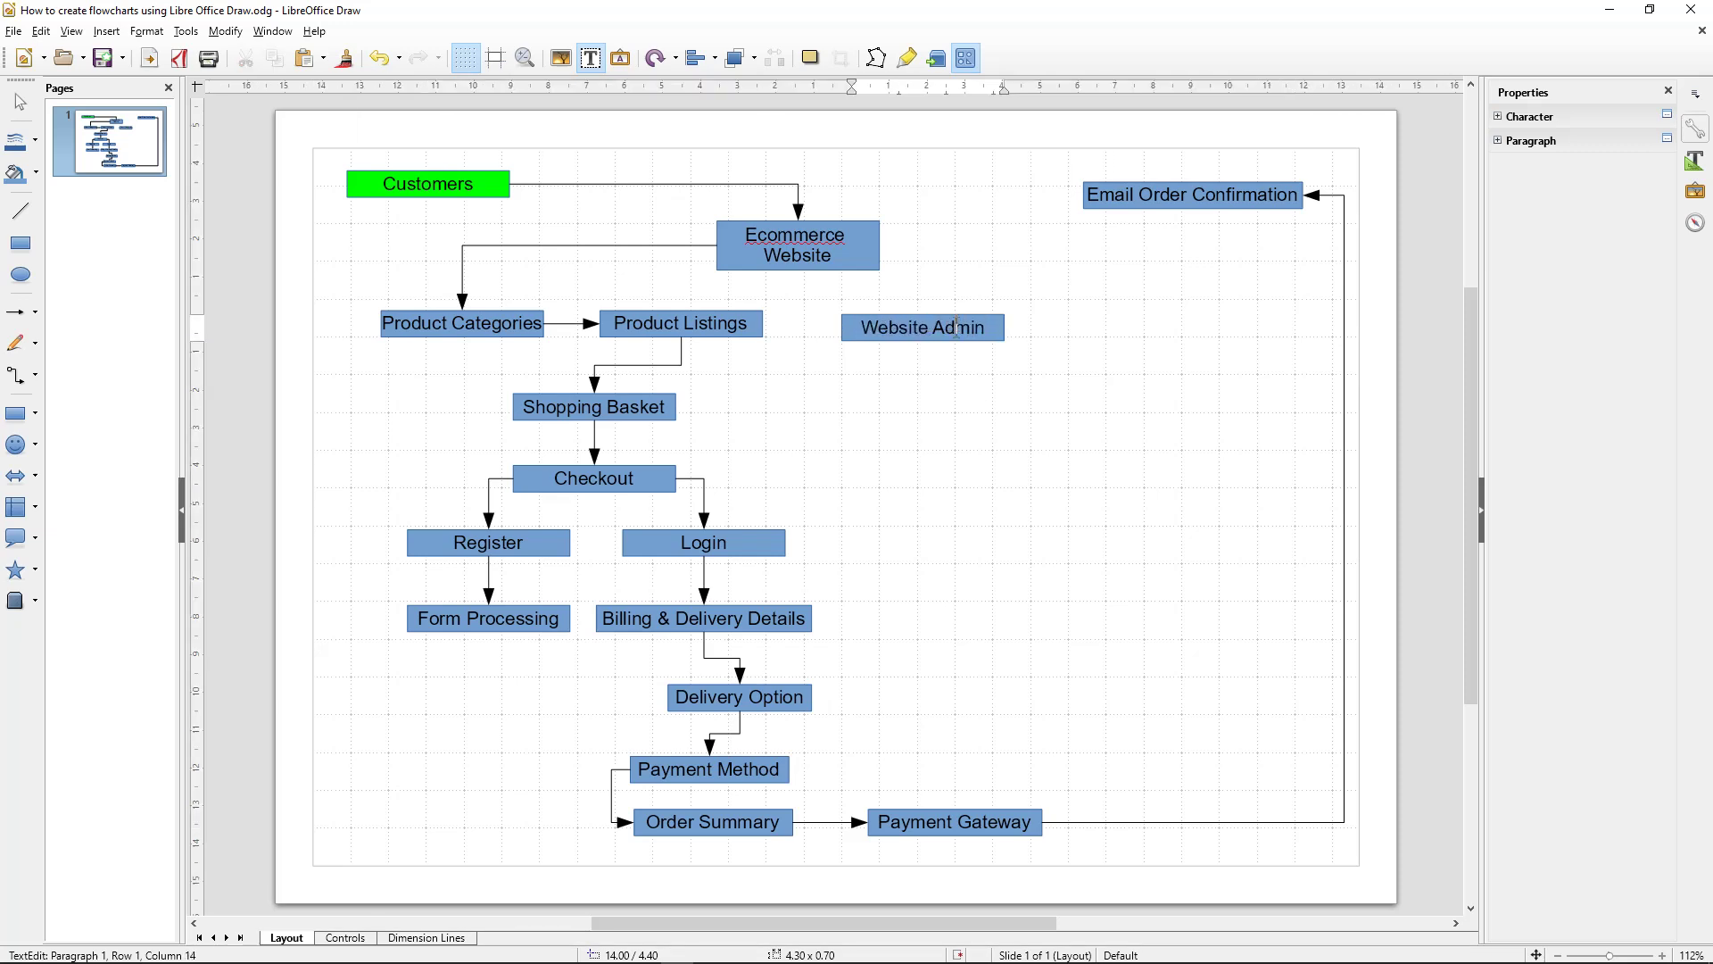
click(858, 443)
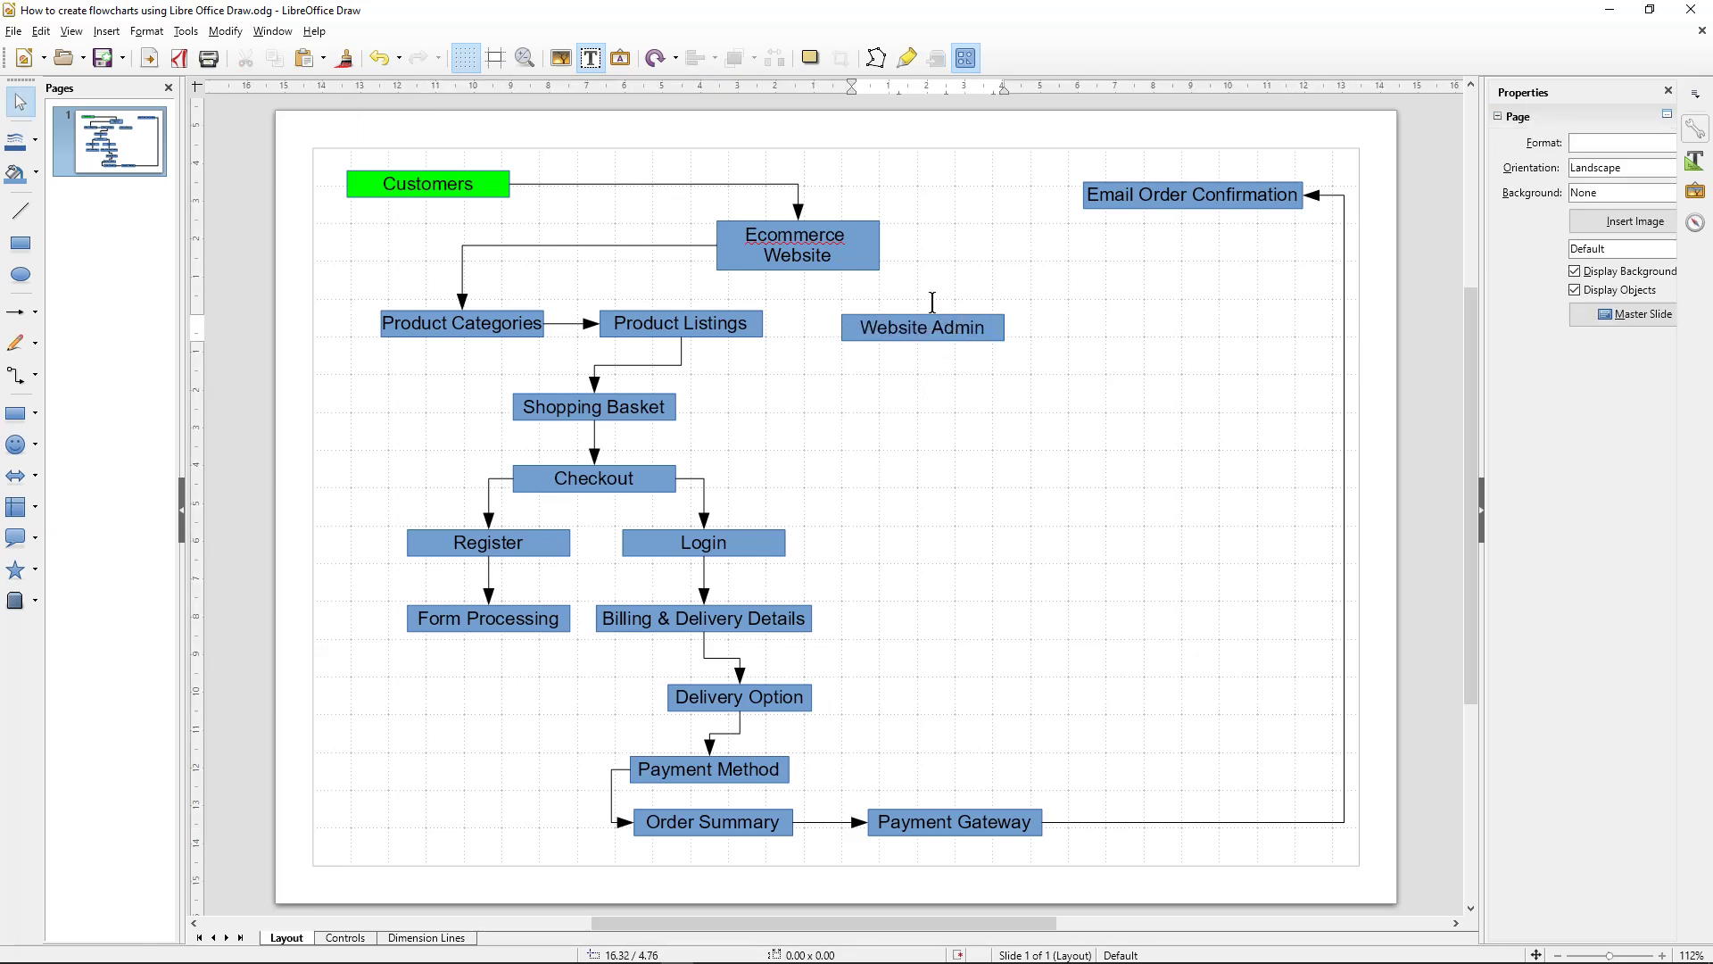
drag(909, 309, 908, 304)
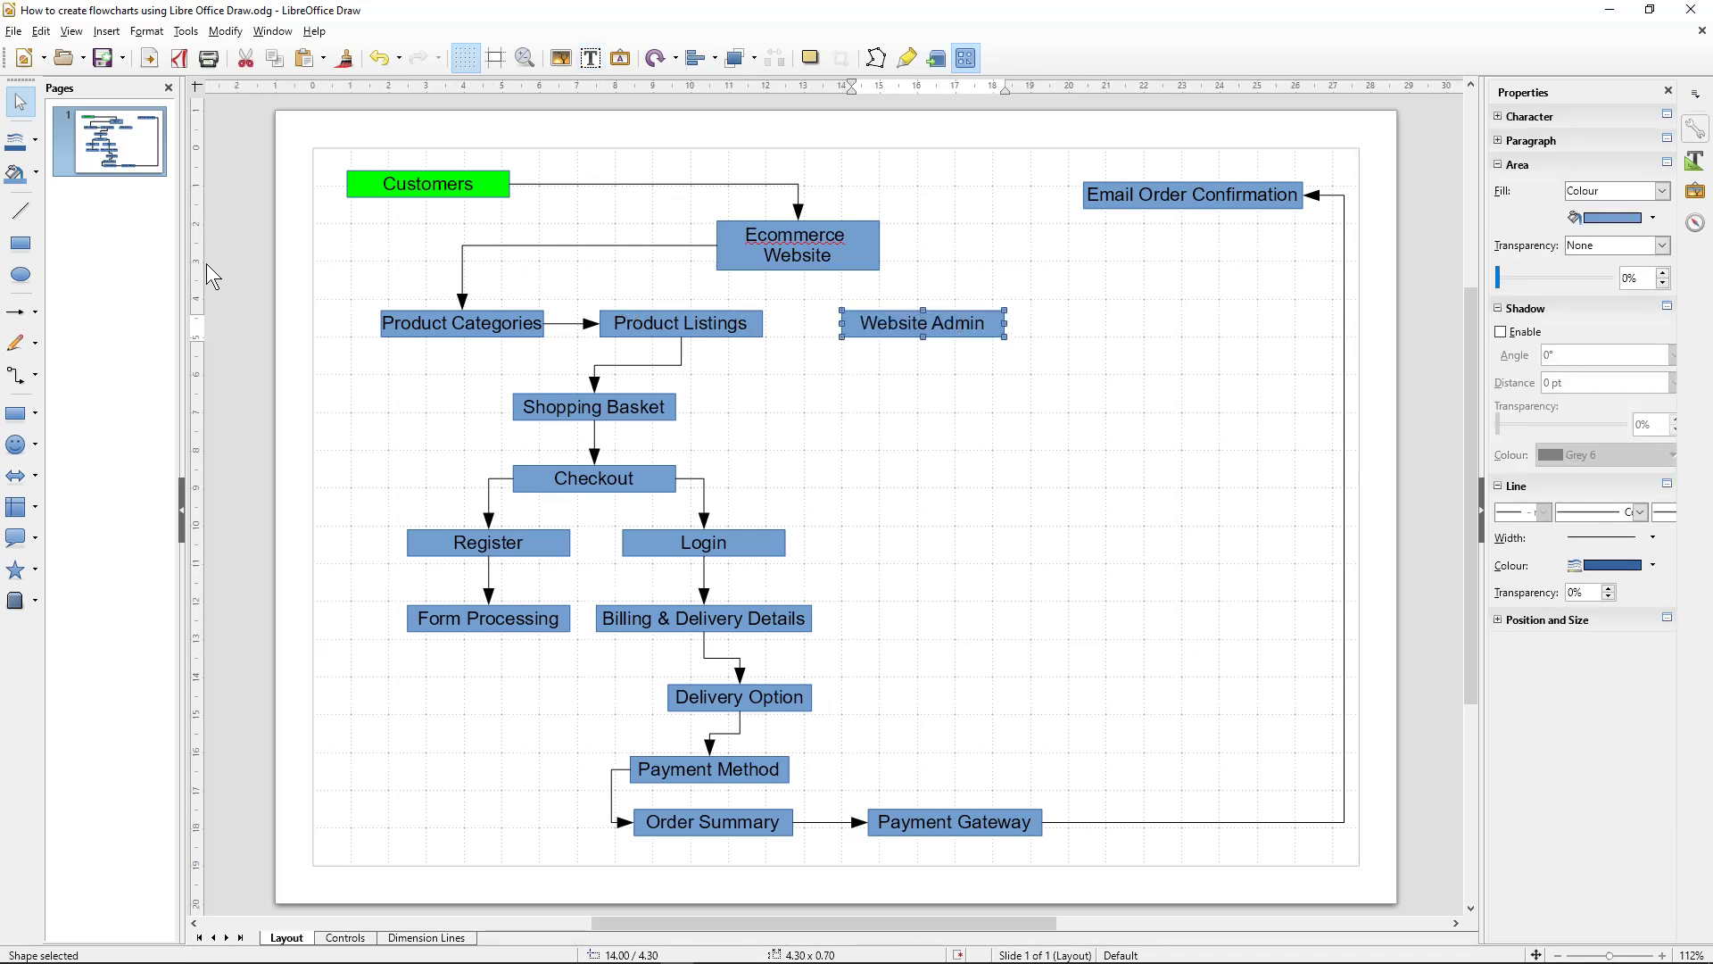
Step: Connect Email Order Confirmation with arrows to the top of Customers, moved to about 1 / 1.2 cm, and to the right side of Website Admin
click(16, 375)
drag(1194, 192, 437, 221)
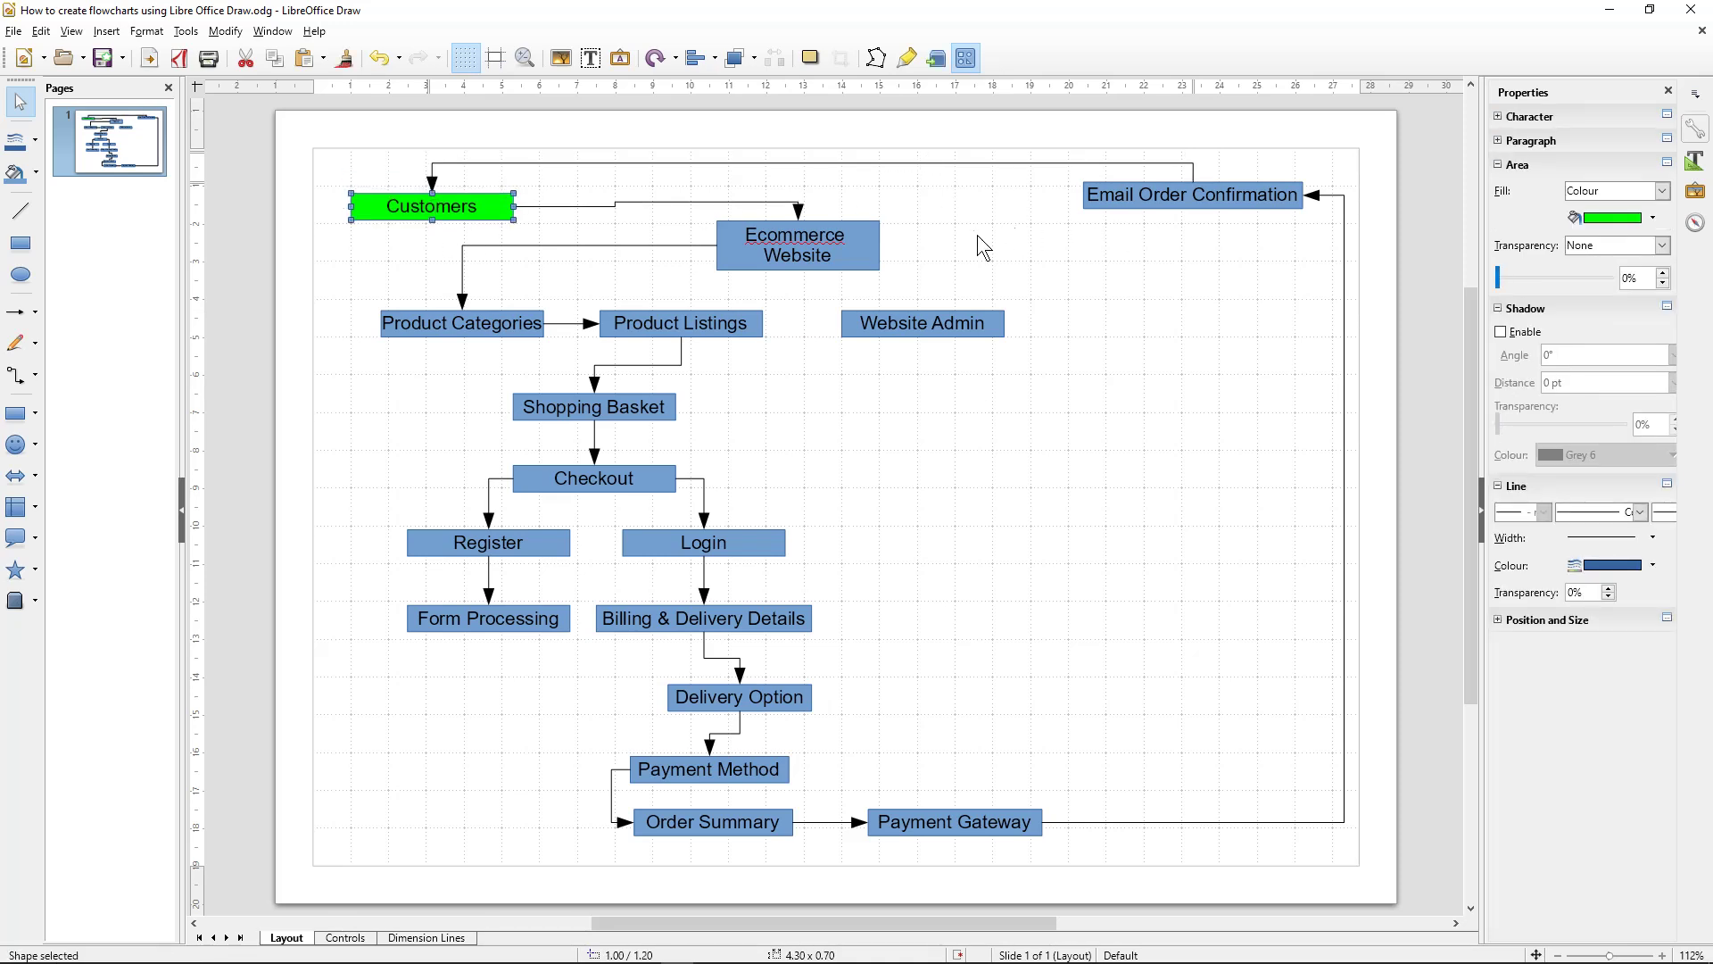
click(16, 375)
drag(1195, 217, 1009, 324)
click(923, 482)
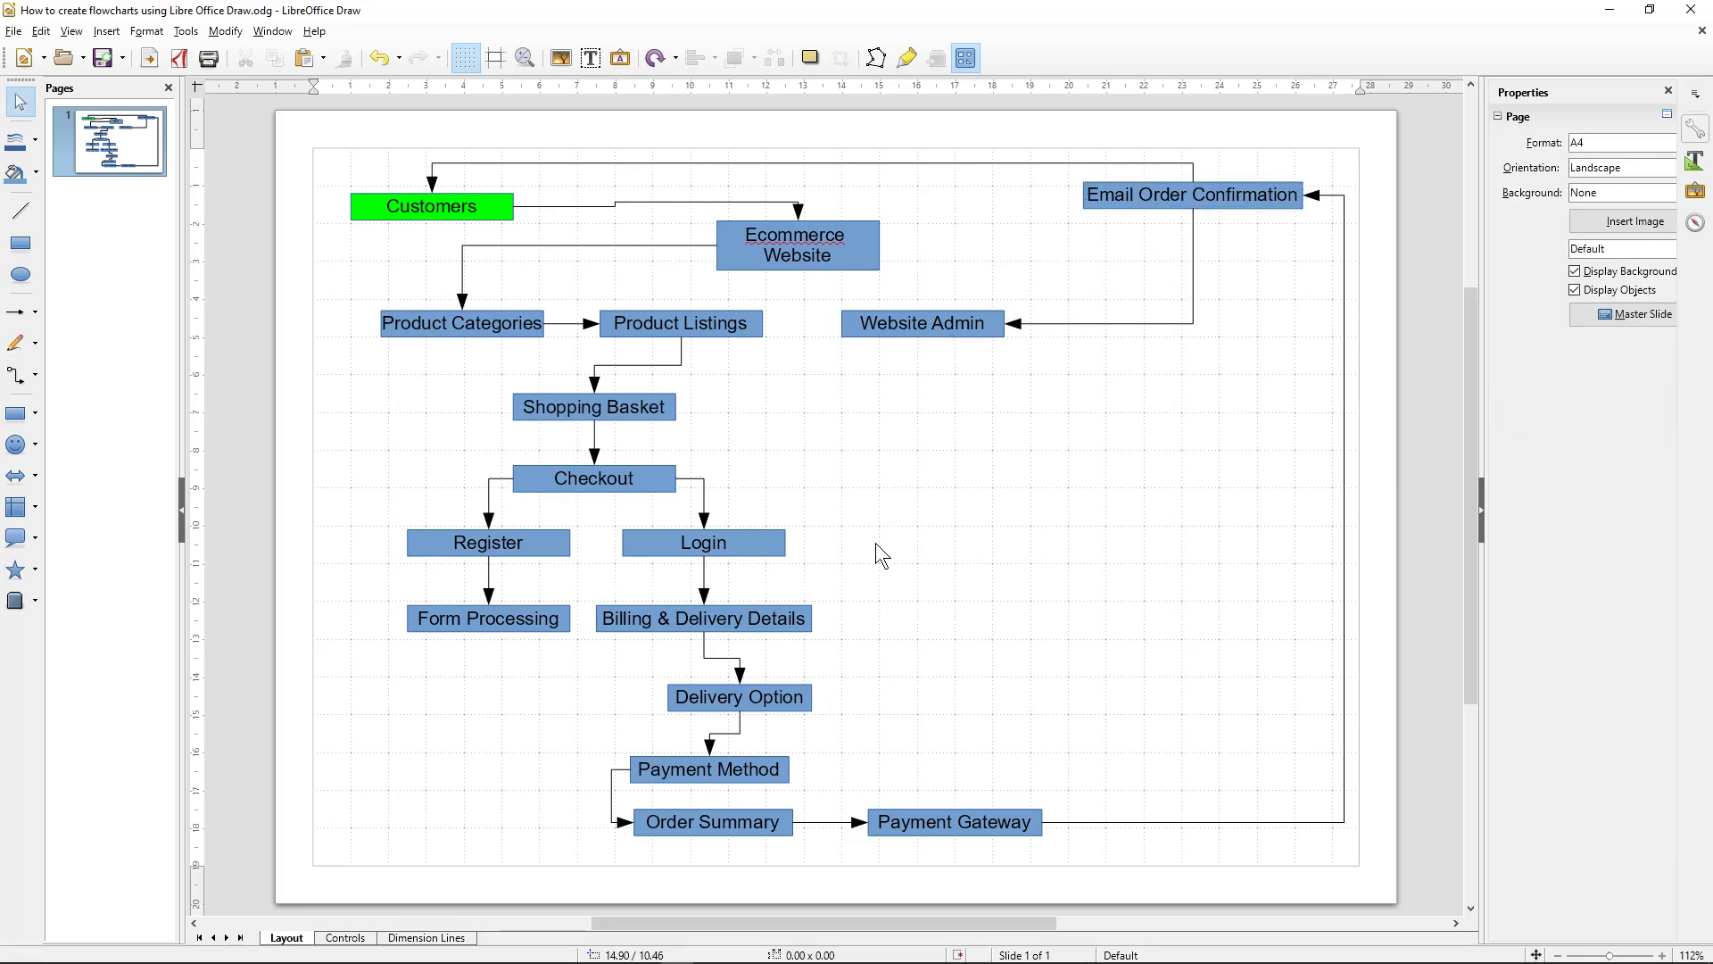